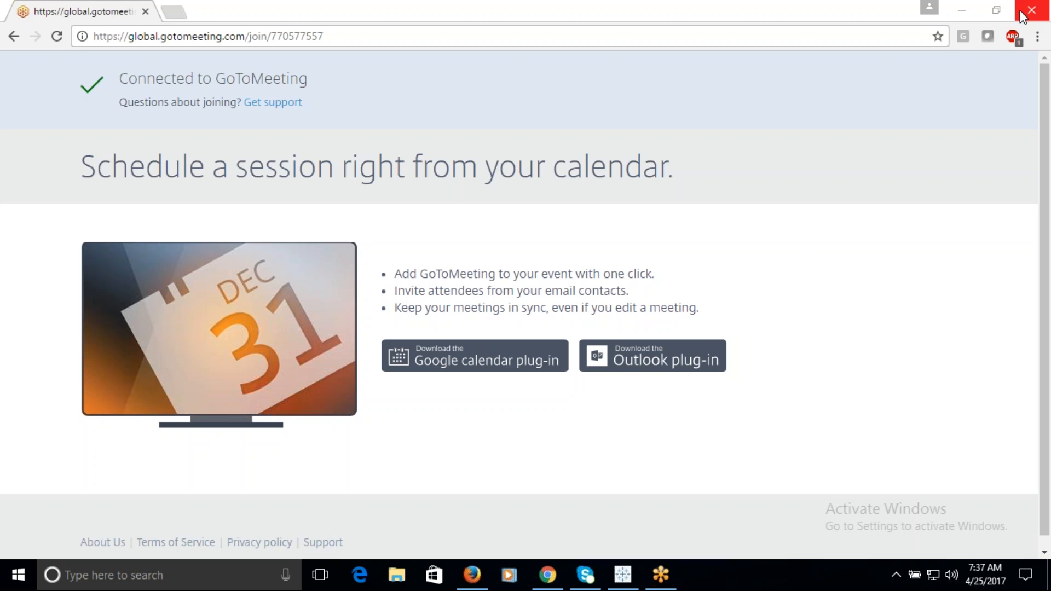
Close the browser window showing the GoToMeeting page.
{"action": "left_click", "coordinate": [1031, 11]}
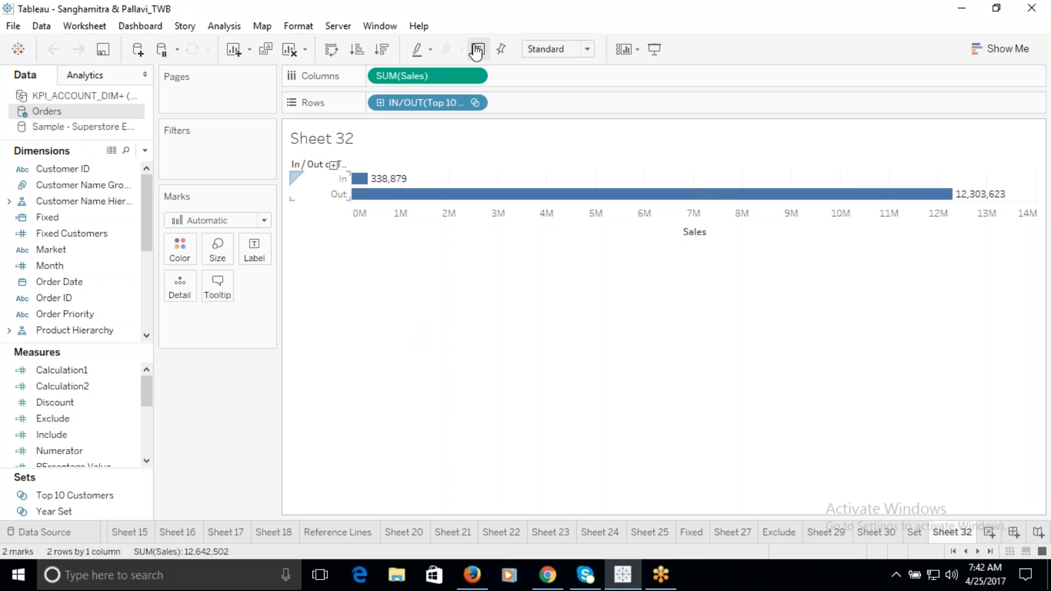
Drill down the Top 10 Customers In/Out set on the rows of Sheet 32 to Customer Name and look through the list.
{"action": "mouse_move", "coordinate": [443, 205]}
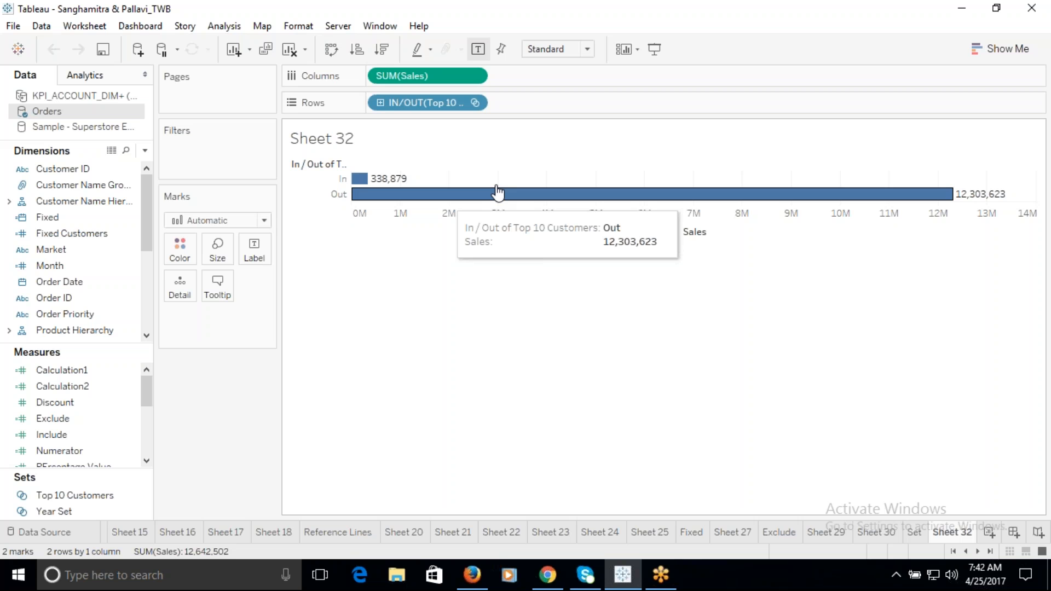
{"action": "left_click", "coordinate": [476, 104]}
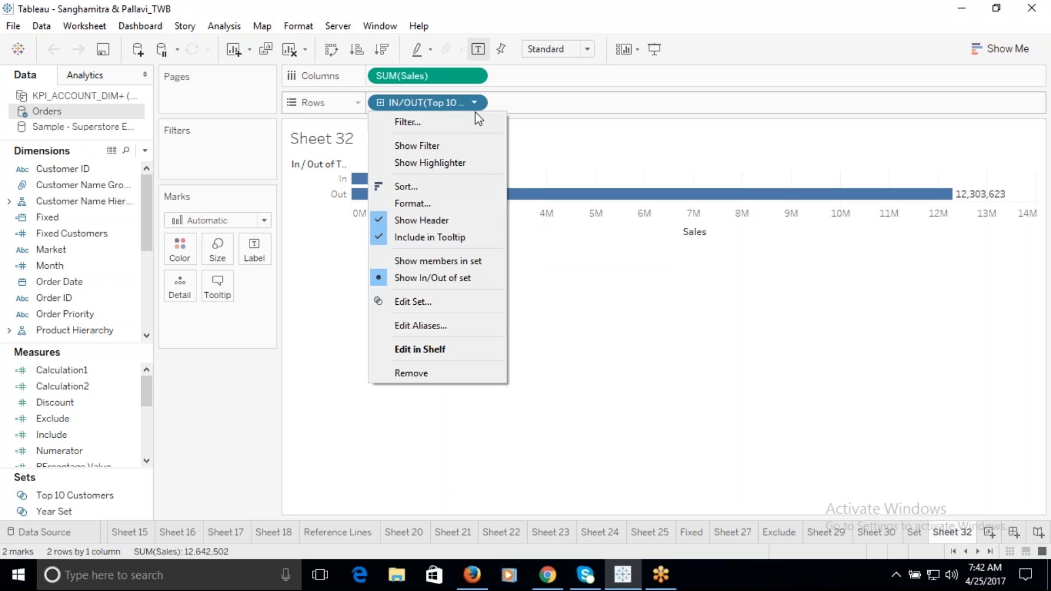
{"action": "left_click", "coordinate": [530, 158]}
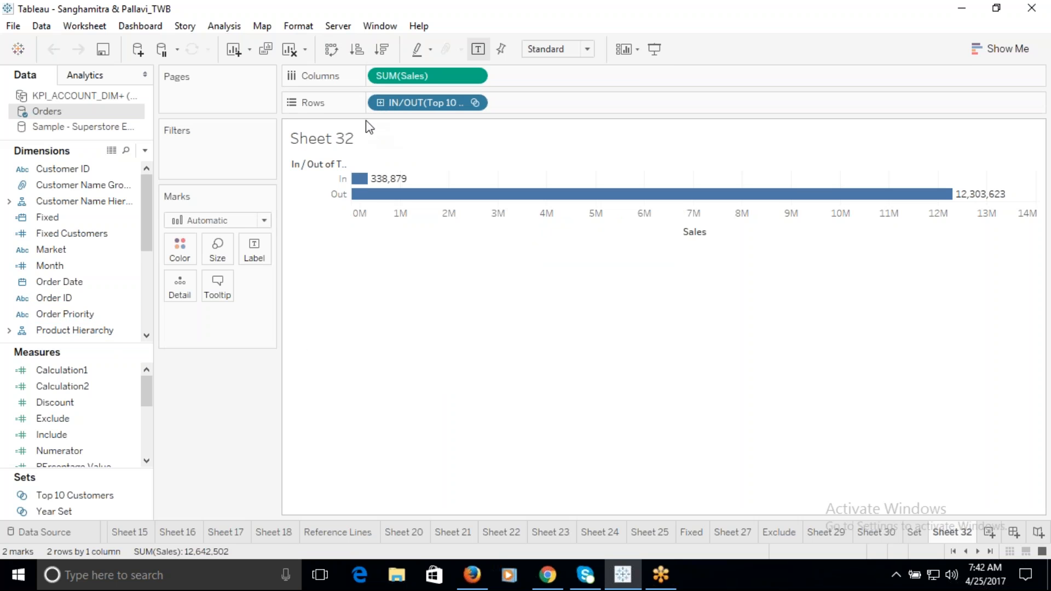
{"action": "left_click", "coordinate": [380, 103]}
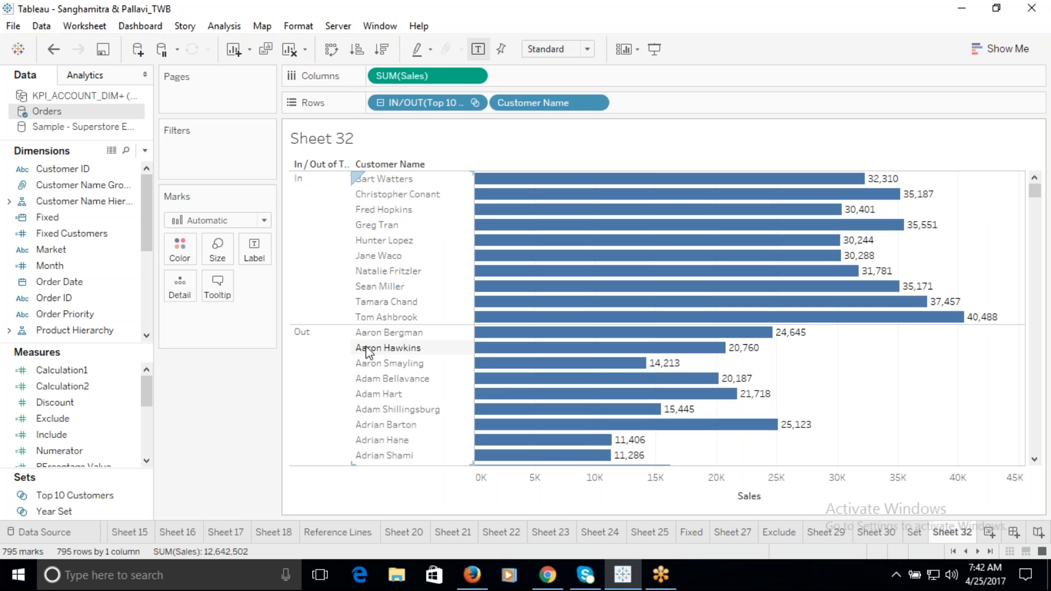
{"action": "scroll", "coordinate": [368, 353], "scroll_direction": "down", "scroll_amount": 5}
{"action": "scroll", "coordinate": [368, 353], "scroll_direction": "up", "scroll_amount": 5}
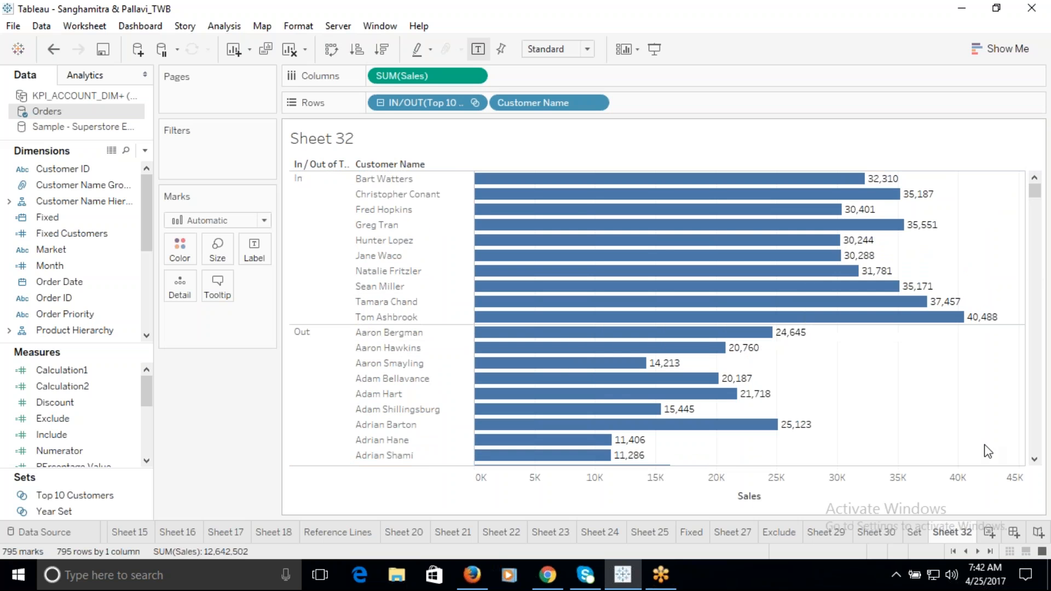
Create a new worksheet with Customer Name on the rows and the sum of Sales on the columns.
{"action": "left_click", "coordinate": [988, 530]}
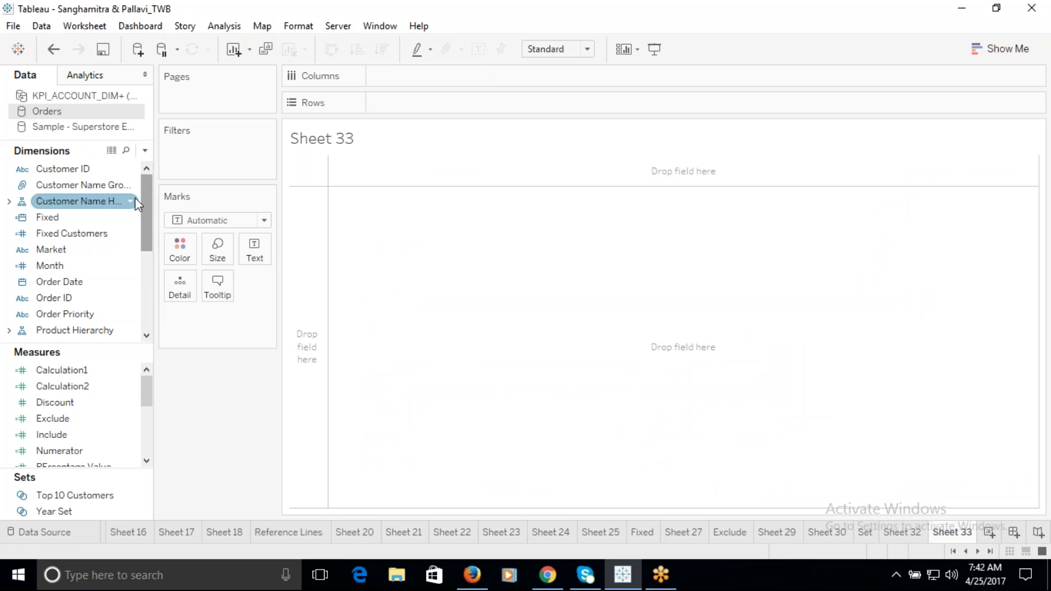
{"action": "left_click", "coordinate": [8, 201]}
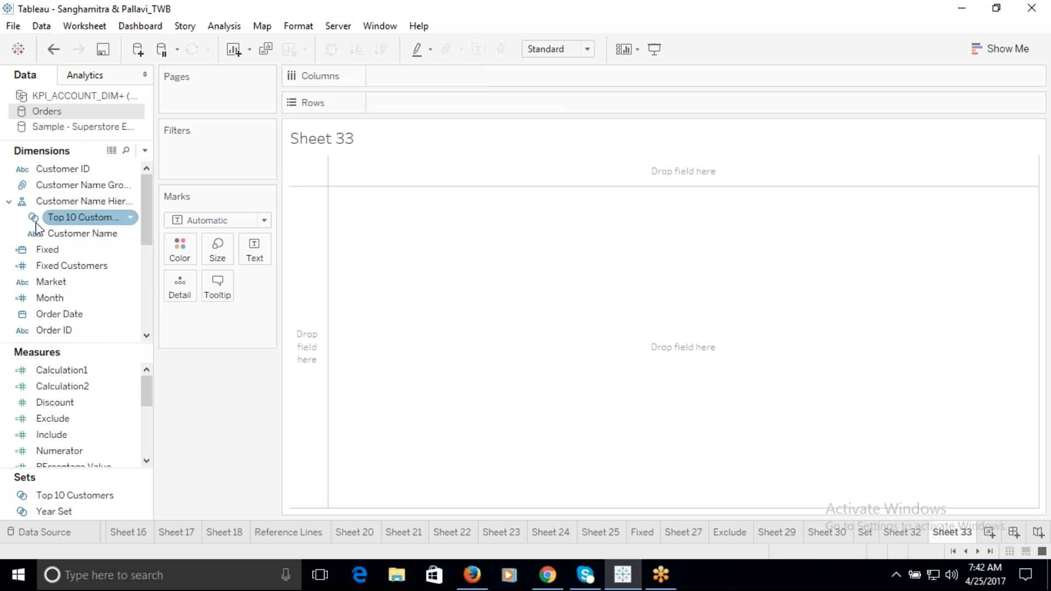
{"action": "mouse_move", "coordinate": [81, 234]}
{"action": "left_mouse_down"}
{"action": "mouse_move", "coordinate": [383, 107]}
{"action": "mouse_move", "coordinate": [373, 104]}
{"action": "mouse_move", "coordinate": [427, 109]}
{"action": "left_mouse_up"}
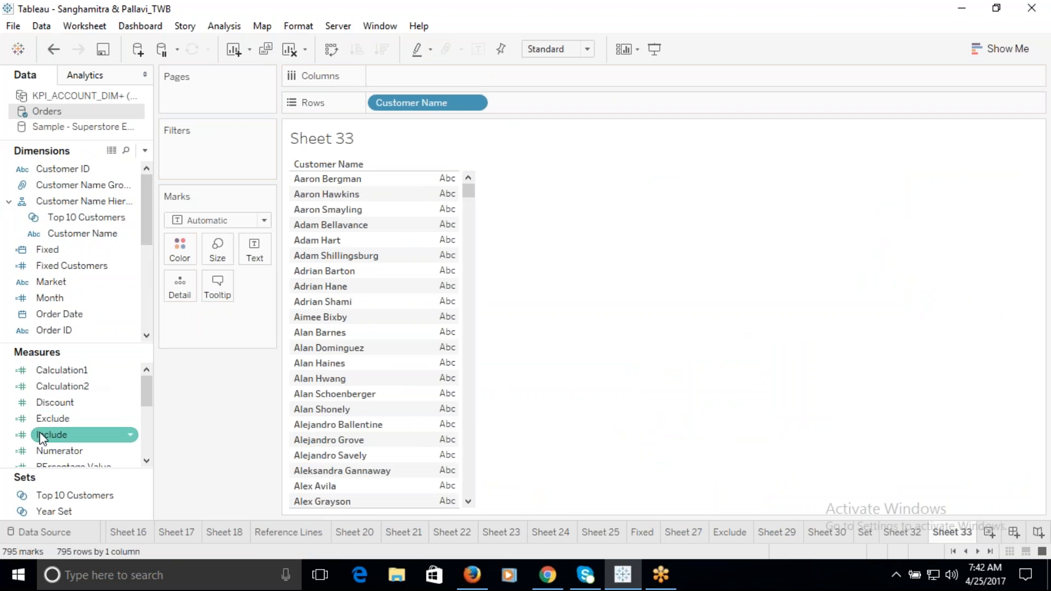
{"action": "left_click_drag", "start_coordinate": [143, 390], "coordinate": [414, 86]}
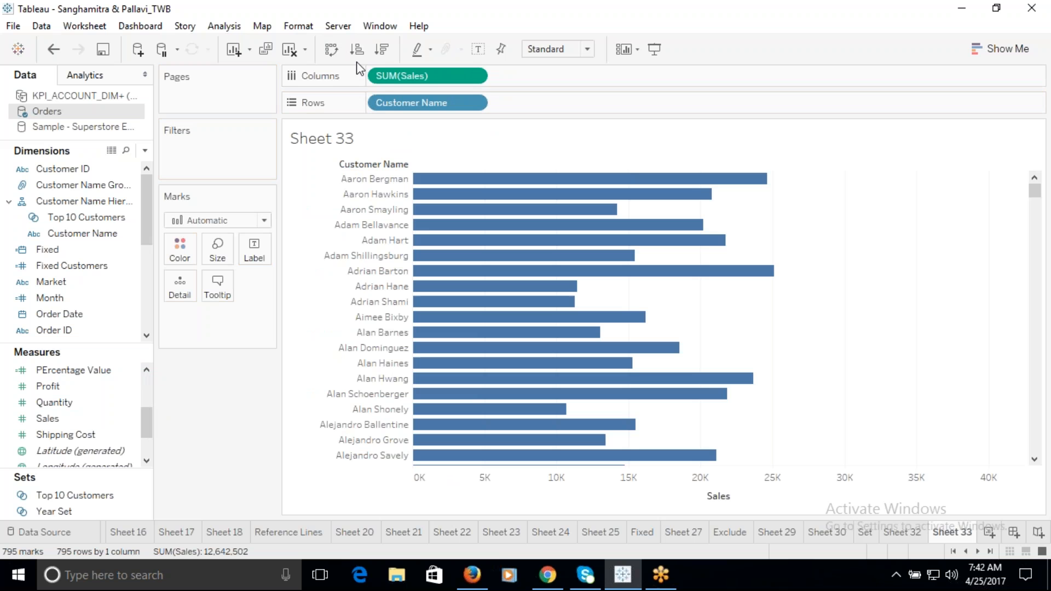
Sort the customers by sales in descending order and show the mark labels on the bars.
{"action": "left_click", "coordinate": [381, 48]}
{"action": "left_click", "coordinate": [477, 53]}
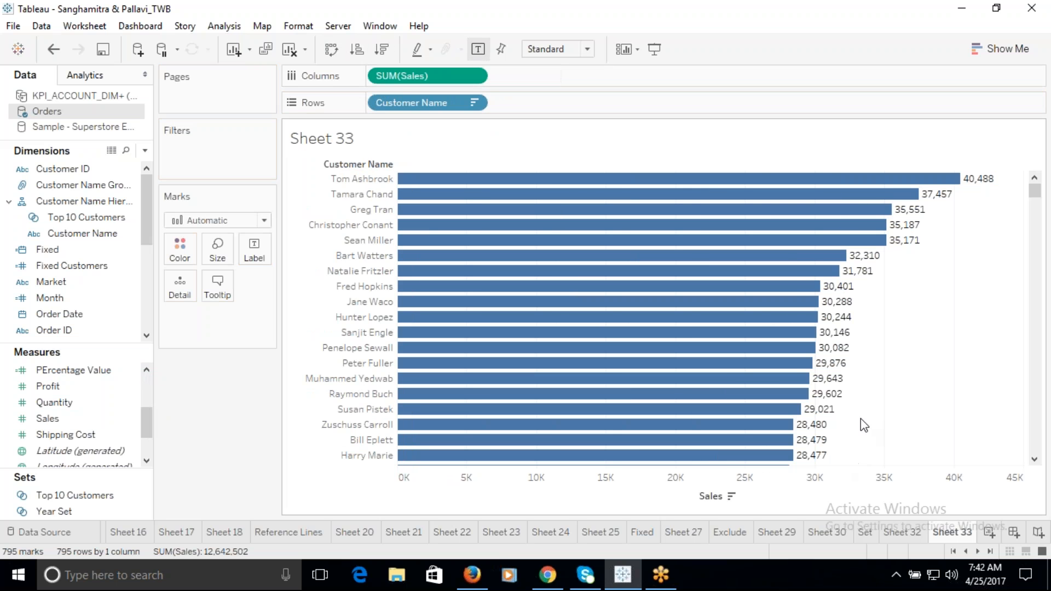
{"action": "mouse_move", "coordinate": [826, 421]}
Start a new set from the Customer Name dimension with a by-field condition on the sum of Sales.
{"action": "left_click", "coordinate": [109, 217]}
{"action": "left_click", "coordinate": [84, 235]}
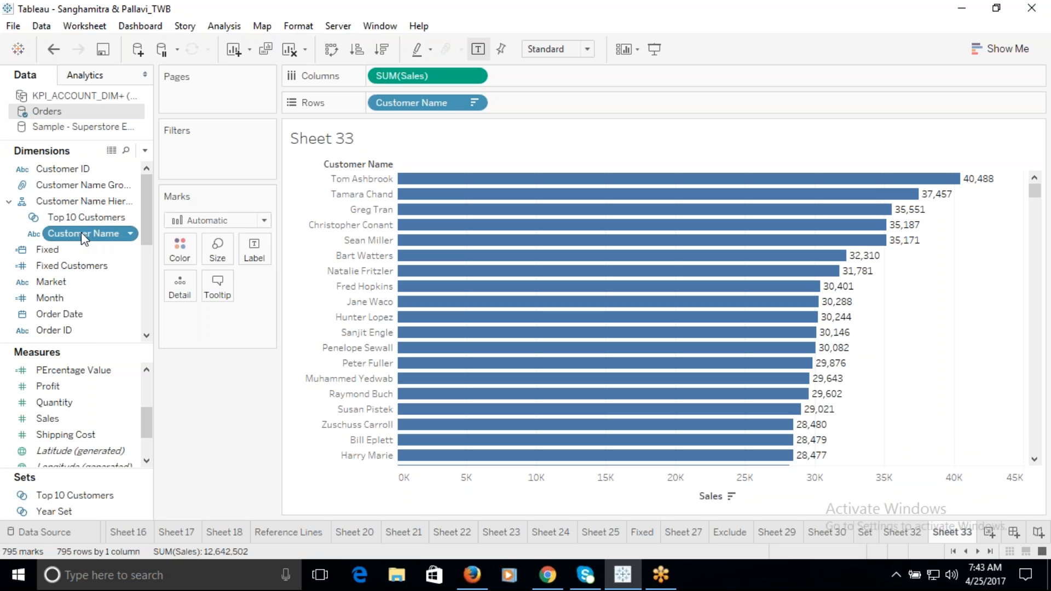
{"action": "right_click", "coordinate": [82, 235]}
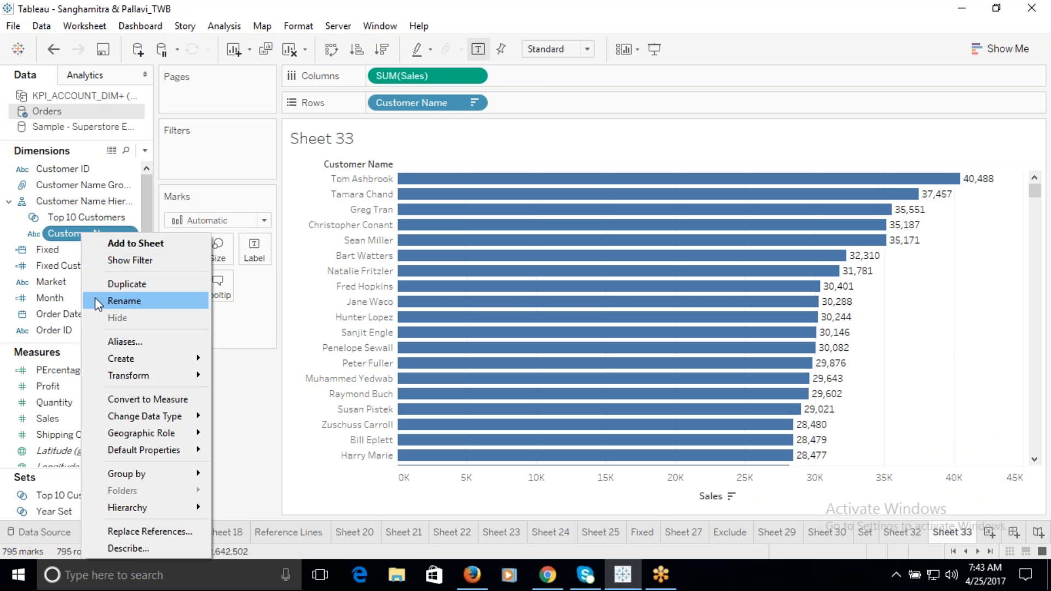
{"action": "mouse_move", "coordinate": [125, 360]}
{"action": "left_click", "coordinate": [252, 394]}
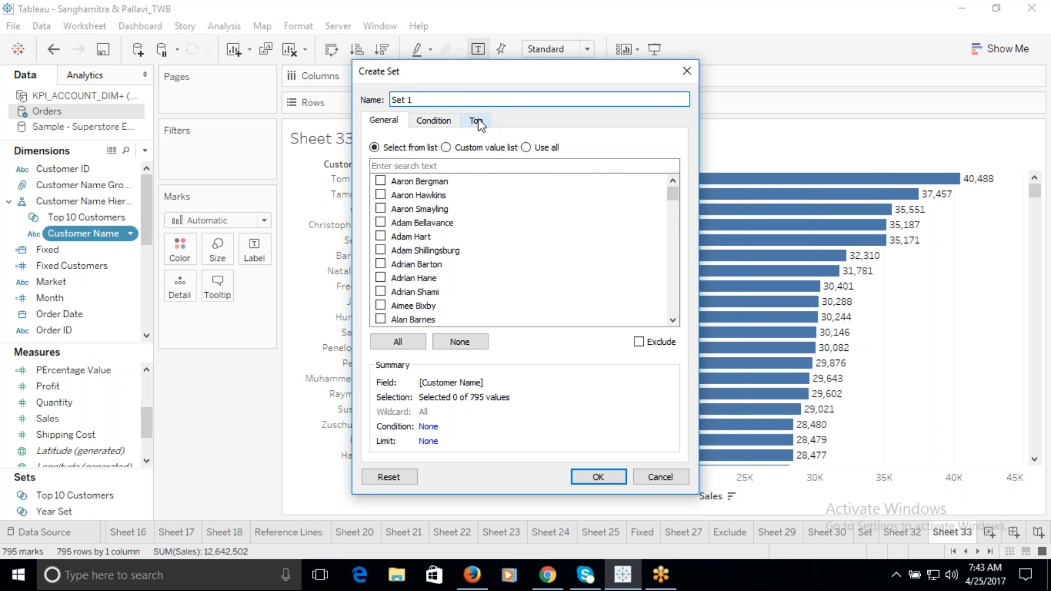
{"action": "left_click", "coordinate": [476, 121]}
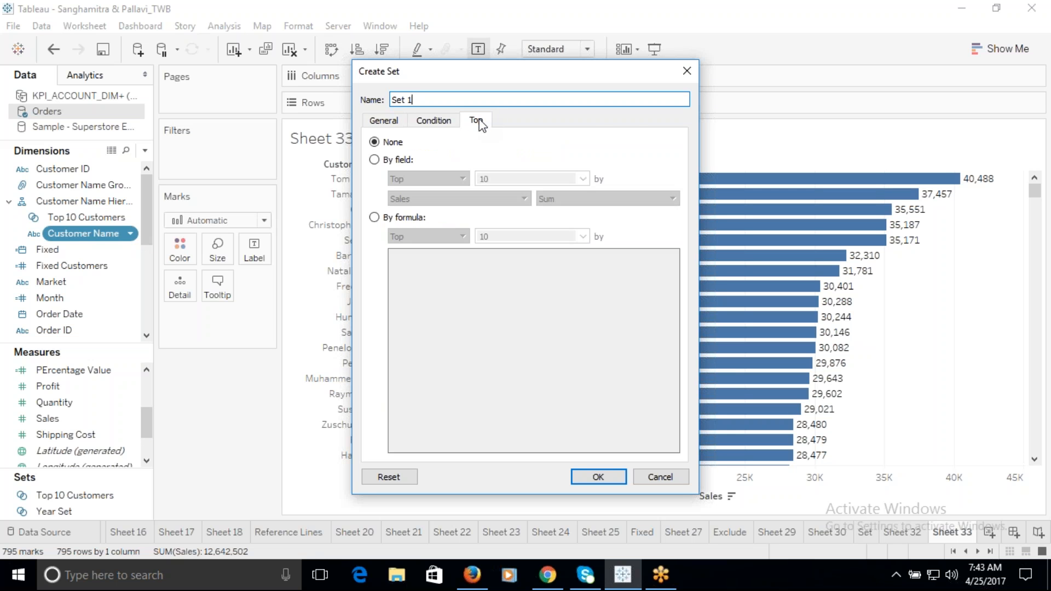
{"action": "left_click", "coordinate": [434, 122]}
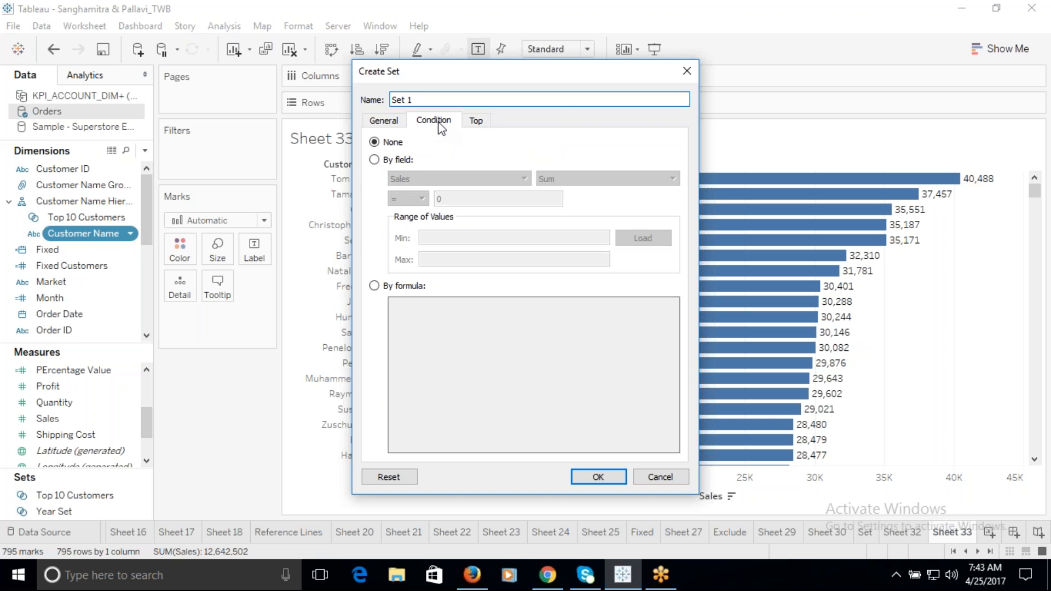
{"action": "left_click", "coordinate": [374, 161]}
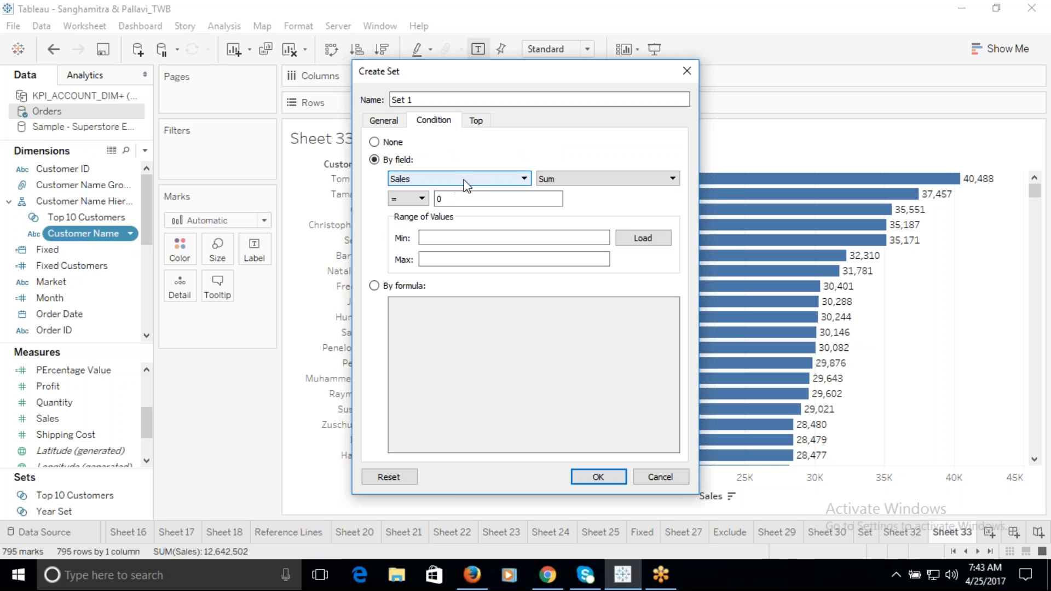
Set the Sales condition of the new set to greater than or equal to 29000.
{"action": "left_click", "coordinate": [421, 201]}
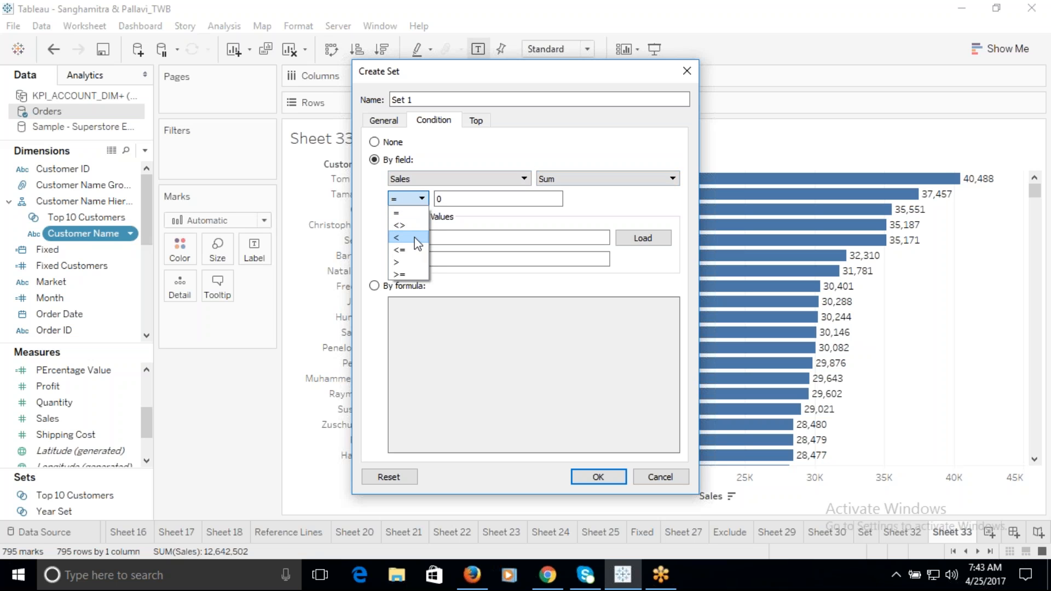
{"action": "left_click", "coordinate": [402, 274]}
{"action": "left_click", "coordinate": [438, 200]}
{"action": "key", "text": "BackSpace"}
{"action": "type", "text": "2900"}
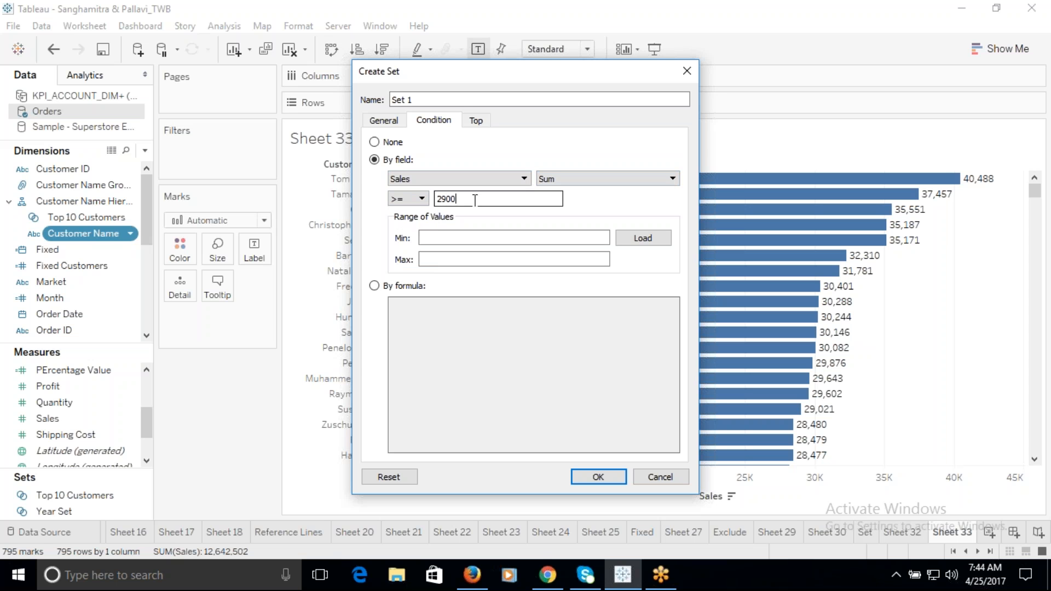
{"action": "type", "text": "0"}
Name the set "Cust > 29k Sales", copy that name and create the set.
{"action": "left_click_drag", "start_coordinate": [424, 100], "coordinate": [310, 102]}
{"action": "type", "text": "Cust "}
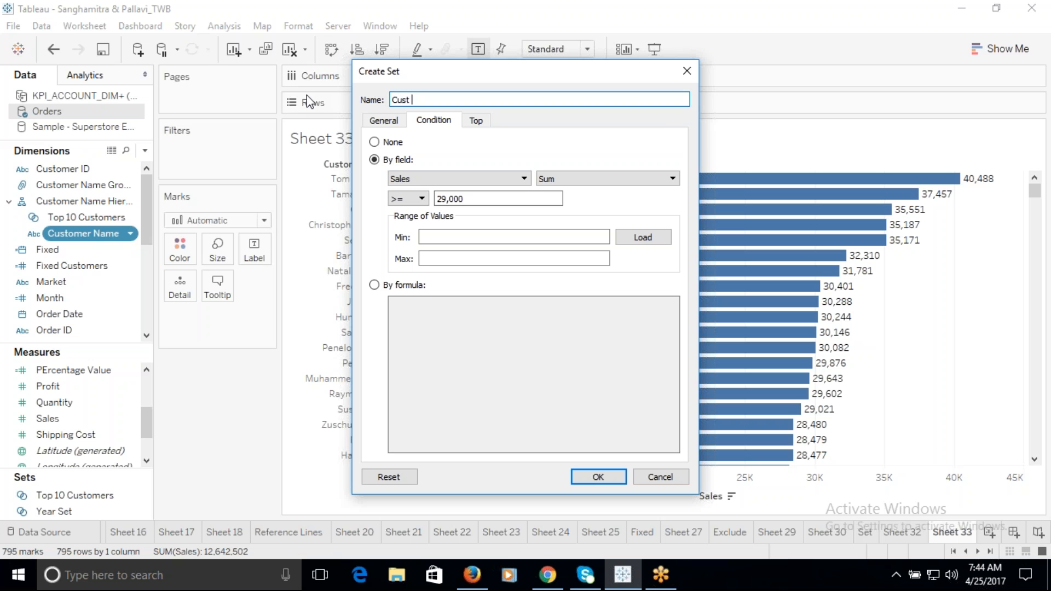
{"action": "type", "text": "> 29k Sal"}
{"action": "type", "text": "es"}
{"action": "key", "text": "ctrl+a"}
{"action": "key", "text": "ctrl+c"}
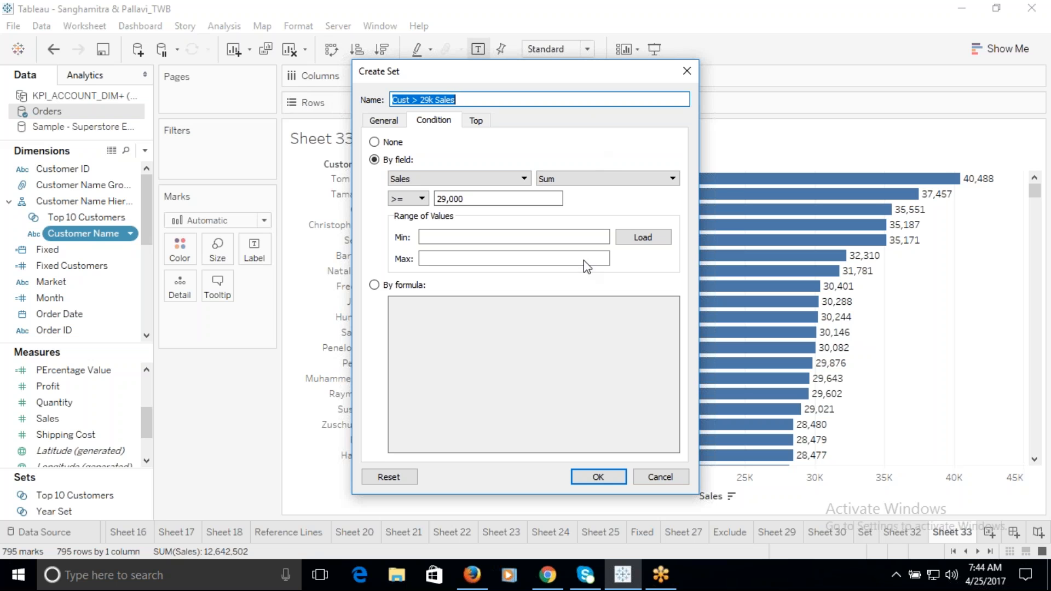
{"action": "left_click", "coordinate": [598, 477]}
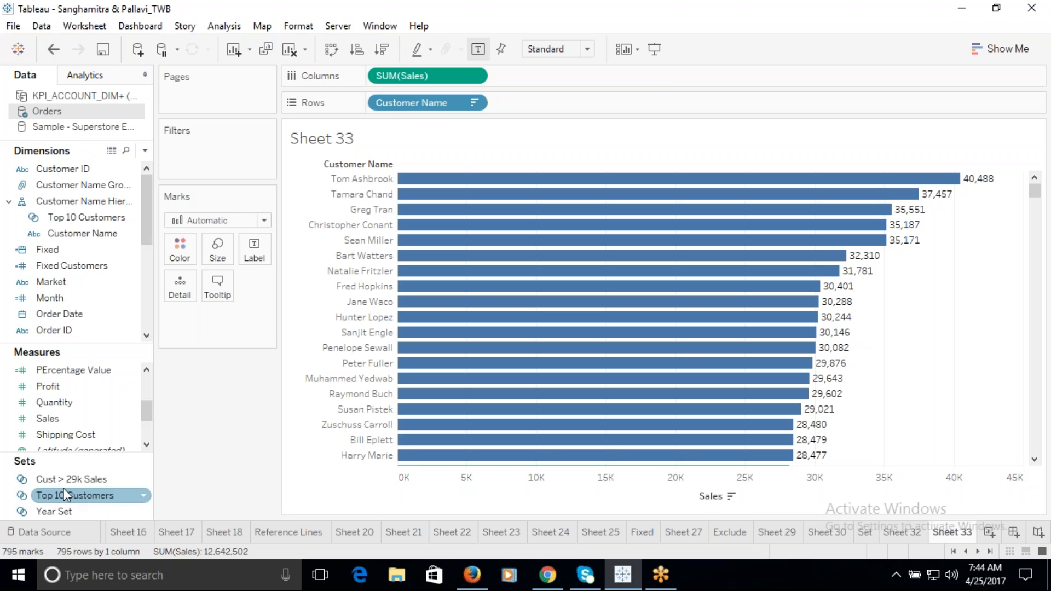
Replace Customer Name on the rows with the Cust > 29k Sales set, showing its members sorted by descending sales.
{"action": "left_click_drag", "start_coordinate": [81, 479], "coordinate": [425, 103]}
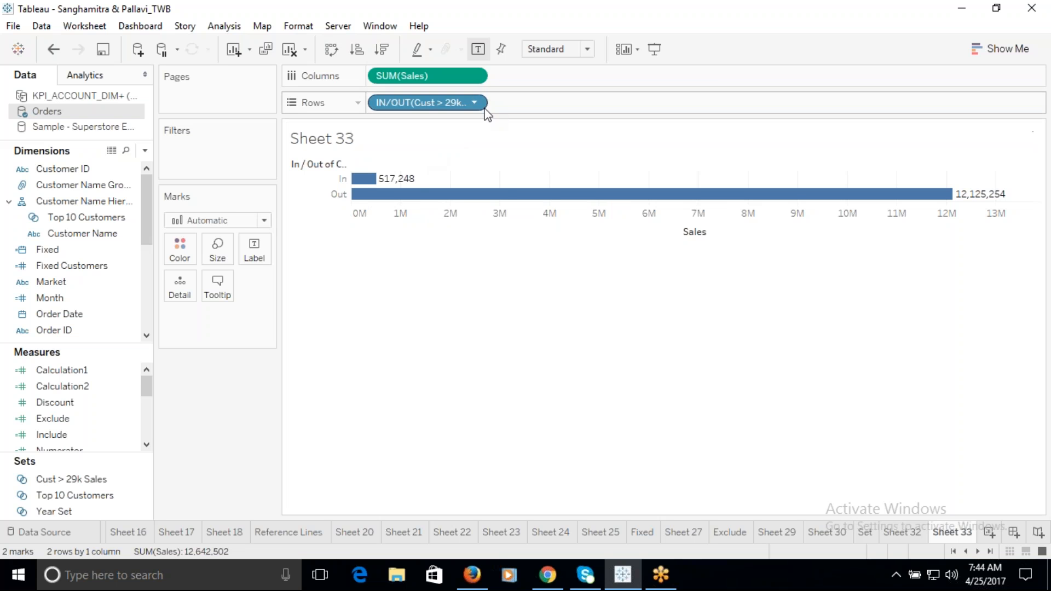
{"action": "left_click", "coordinate": [475, 103]}
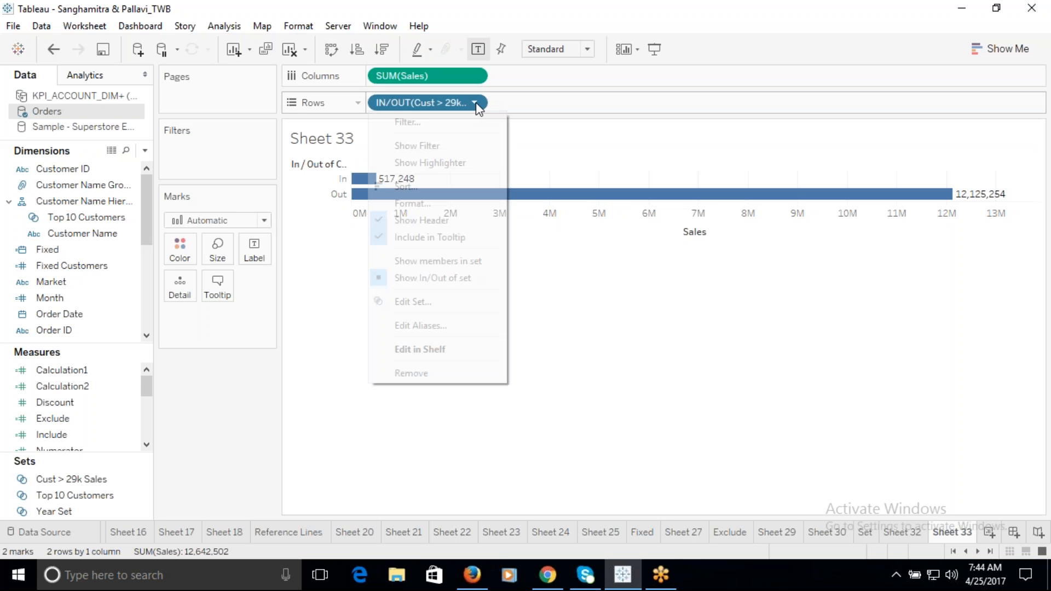
{"action": "left_click", "coordinate": [447, 272]}
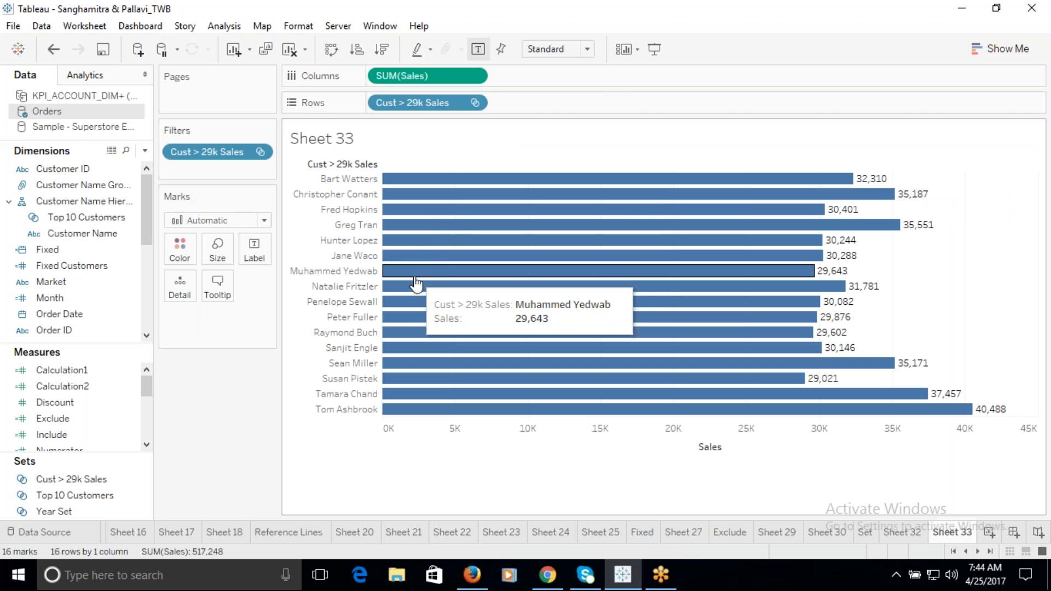
{"action": "left_click", "coordinate": [382, 49]}
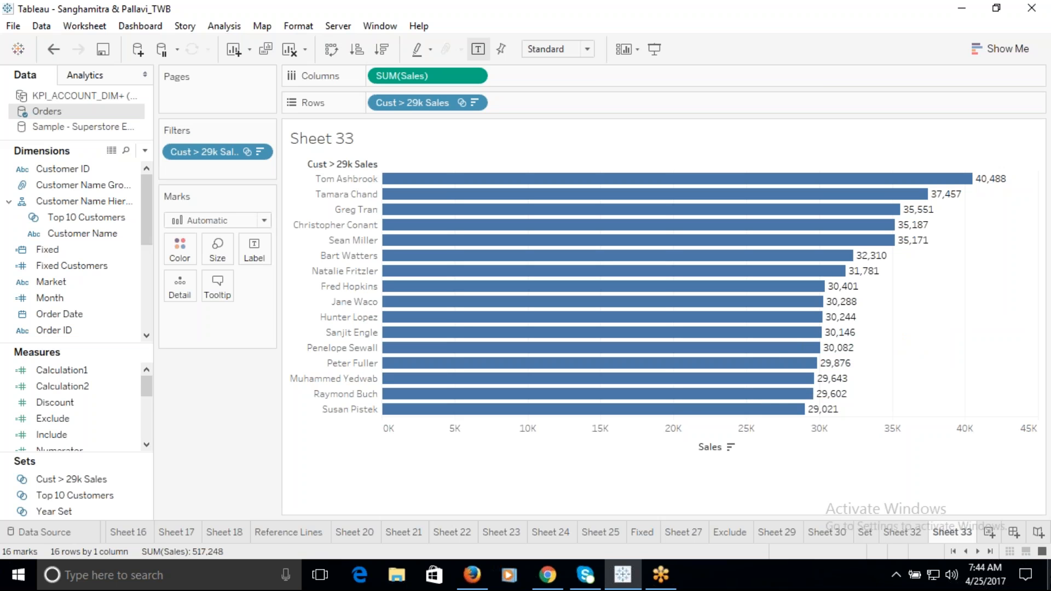
Rename the current worksheet to the copied set name, "Cust > 29k Sales".
{"action": "double_click", "coordinate": [961, 532]}
{"action": "key", "text": "ctrl+v"}
{"action": "key", "text": "Return"}
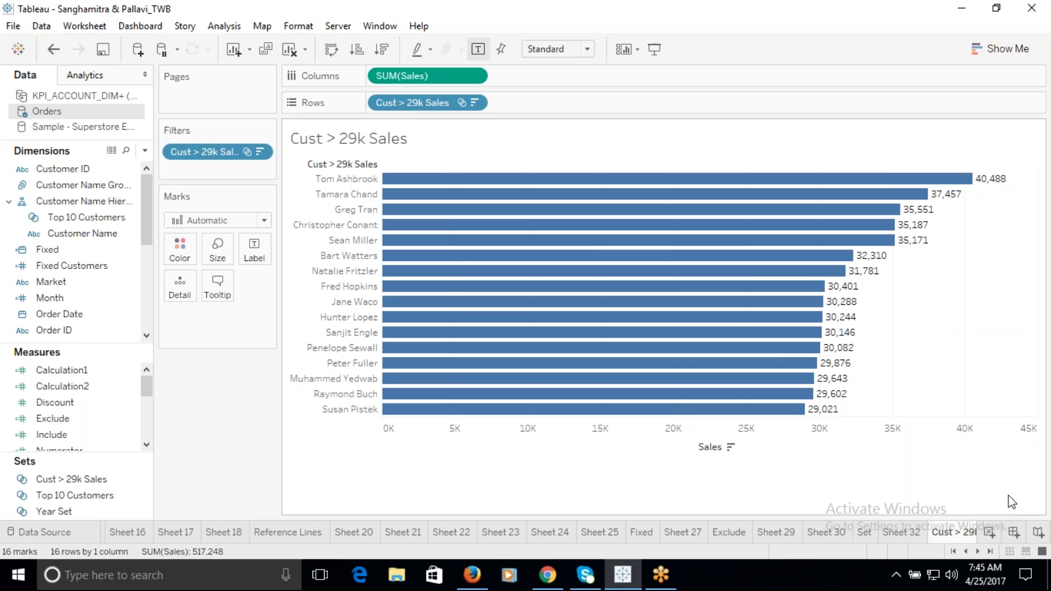
Create another worksheet with Customer Name on the rows and the sum of Profit on the columns.
{"action": "left_click", "coordinate": [989, 532]}
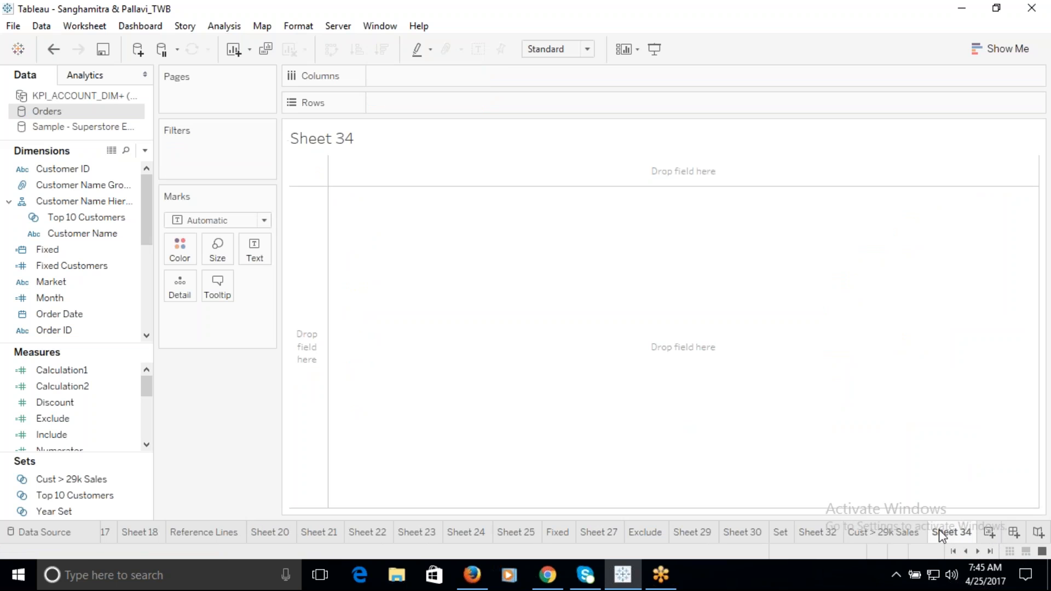
{"action": "left_click", "coordinate": [85, 234]}
{"action": "left_click_drag", "start_coordinate": [85, 240], "coordinate": [424, 107]}
{"action": "left_click", "coordinate": [66, 283]}
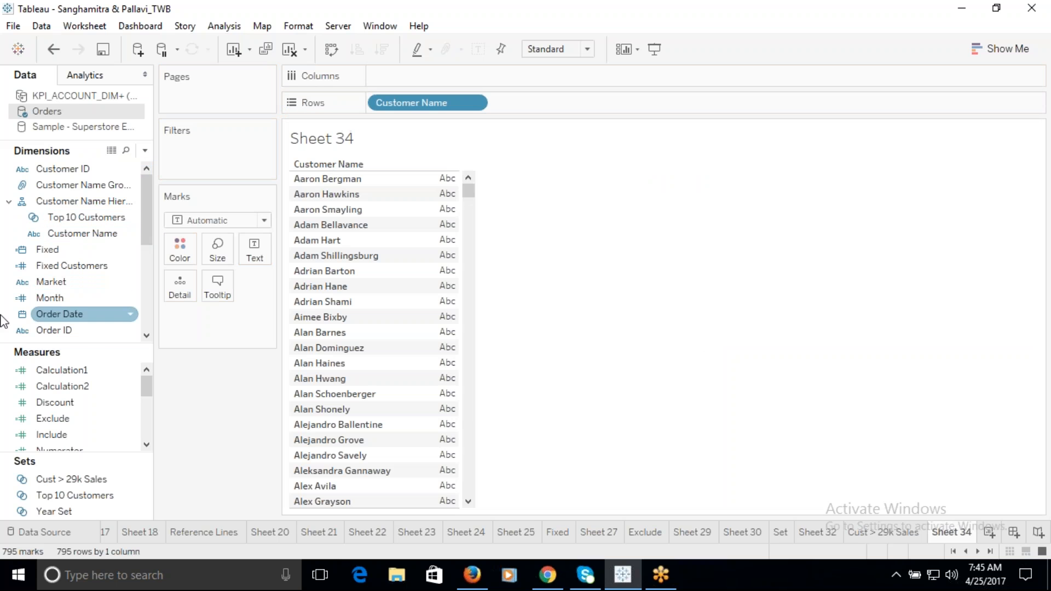
{"action": "left_click_drag", "start_coordinate": [77, 347], "coordinate": [79, 243]}
{"action": "left_click_drag", "start_coordinate": [52, 378], "coordinate": [381, 79]}
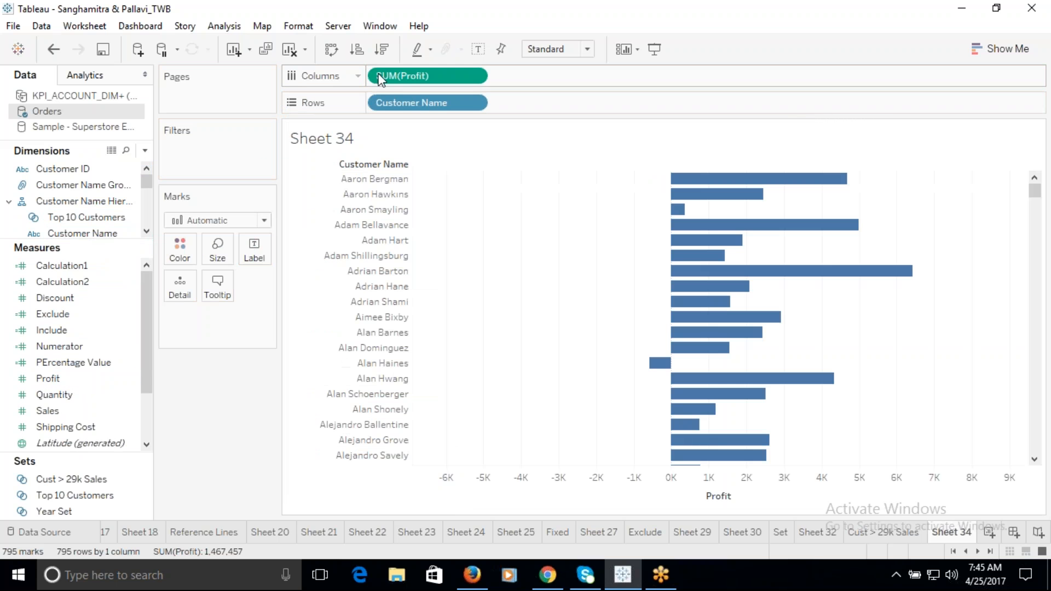
Sort the customers by profit in descending order and label the bars with their values.
{"action": "left_click", "coordinate": [382, 49]}
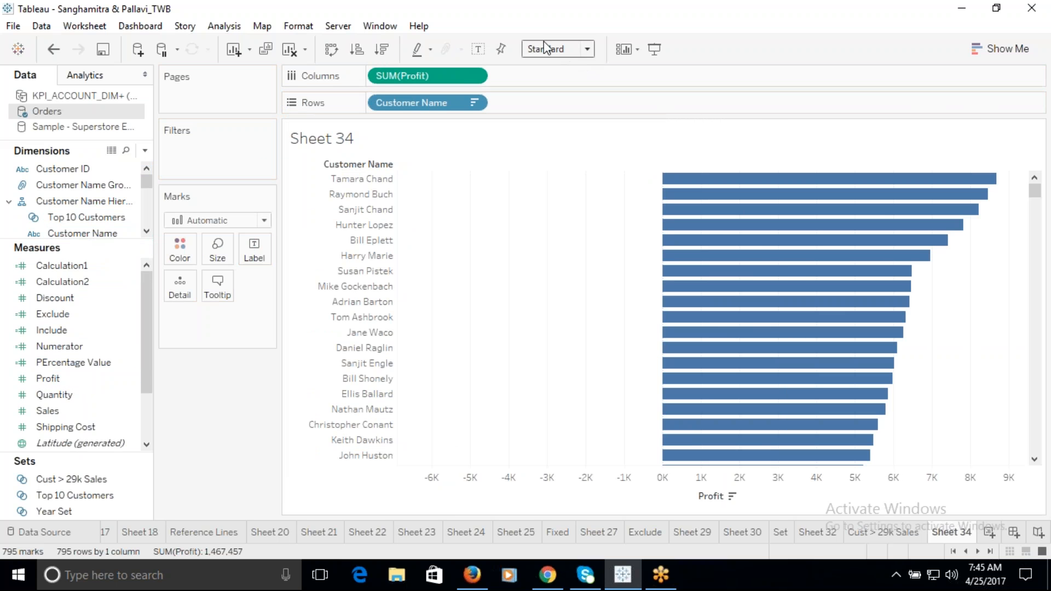
{"action": "left_click", "coordinate": [477, 49]}
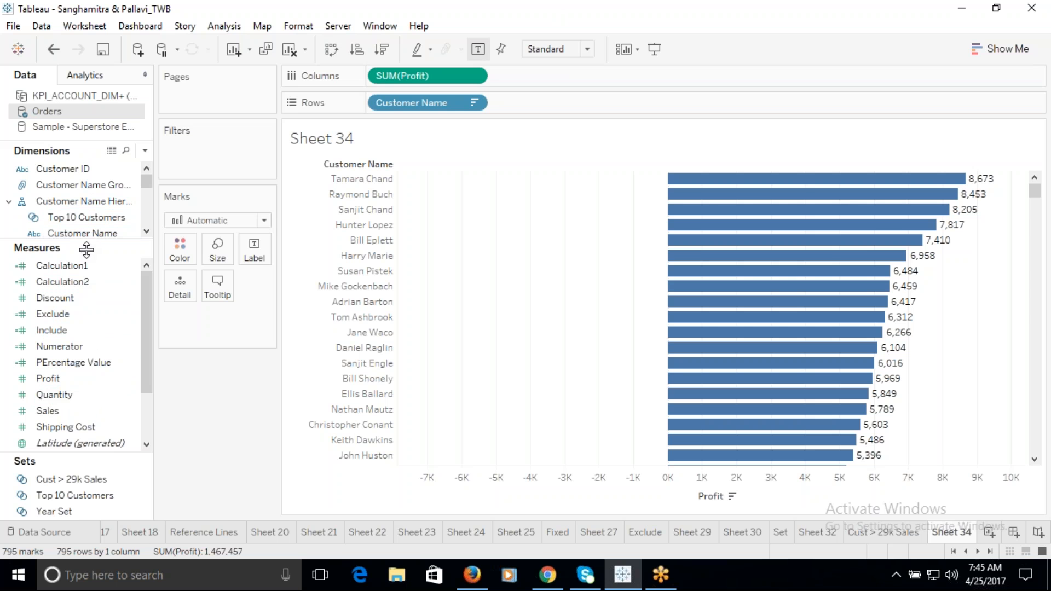
Start a new set from Customer Name with the condition that the sum of Profit is >= 6000.
{"action": "right_click", "coordinate": [89, 234]}
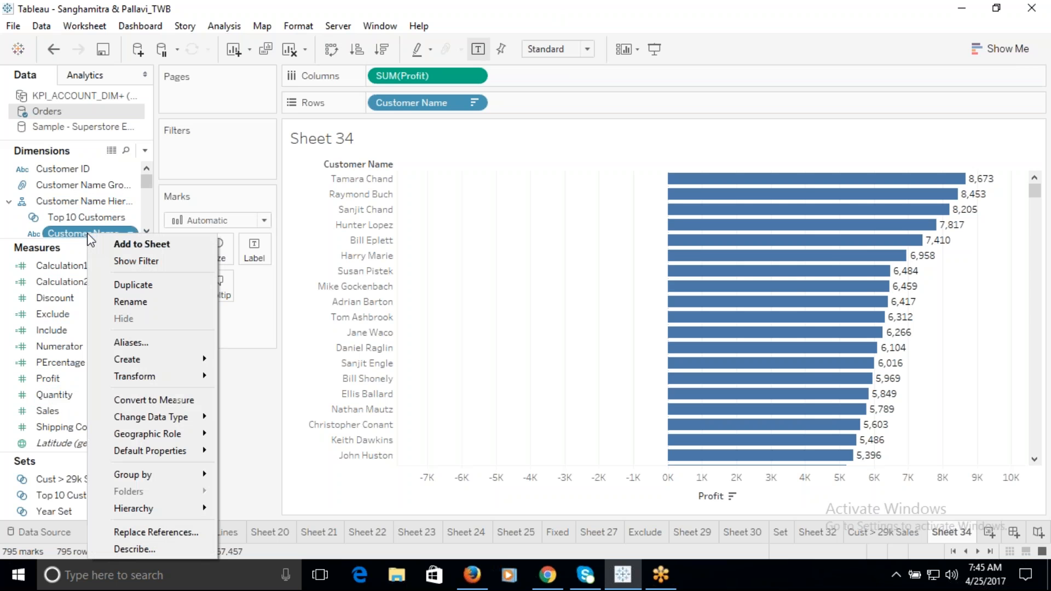
{"action": "mouse_move", "coordinate": [140, 361]}
{"action": "left_click", "coordinate": [256, 404]}
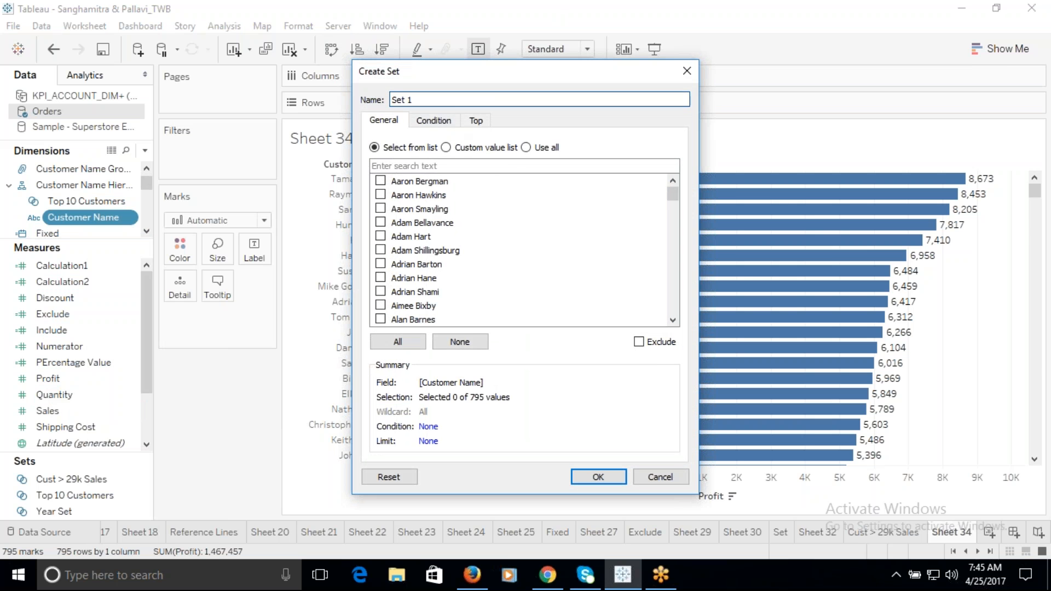
{"action": "left_click", "coordinate": [432, 121]}
{"action": "left_click", "coordinate": [375, 159]}
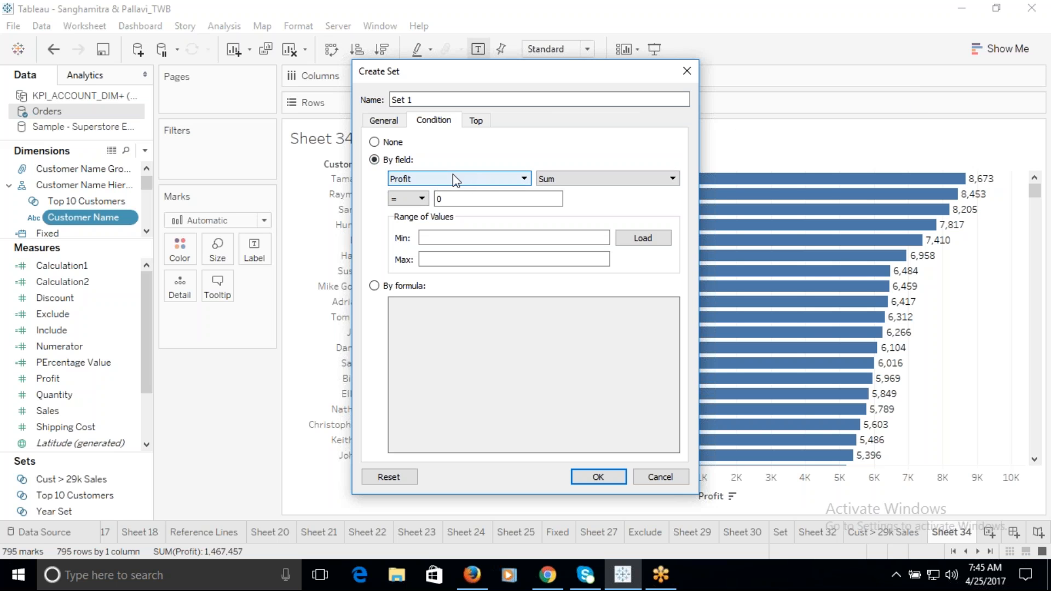
{"action": "left_click", "coordinate": [420, 198]}
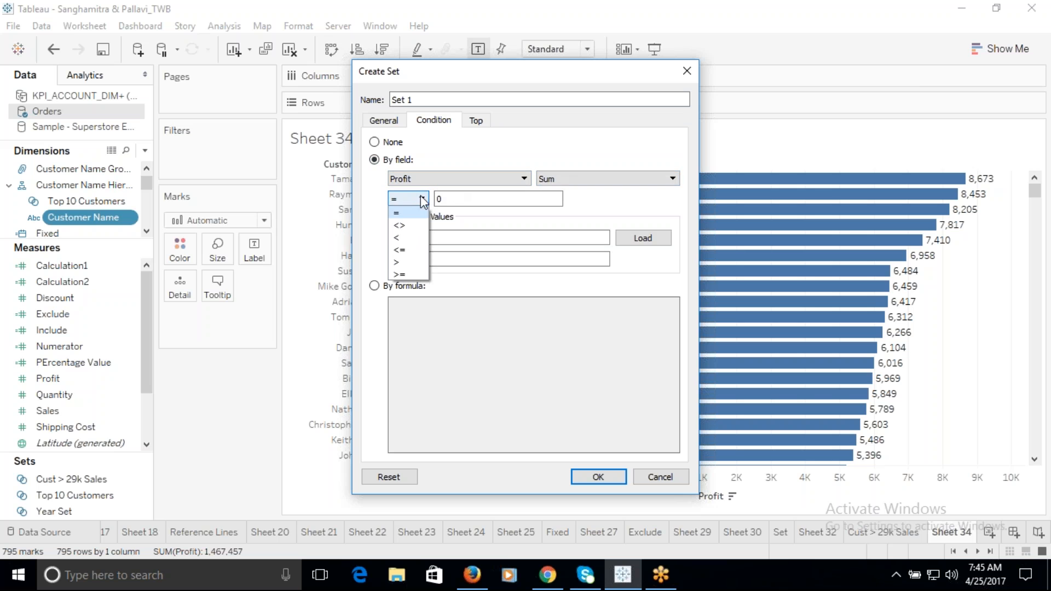
{"action": "left_click", "coordinate": [405, 275]}
{"action": "left_click", "coordinate": [438, 199]}
{"action": "type", "text": "6000"}
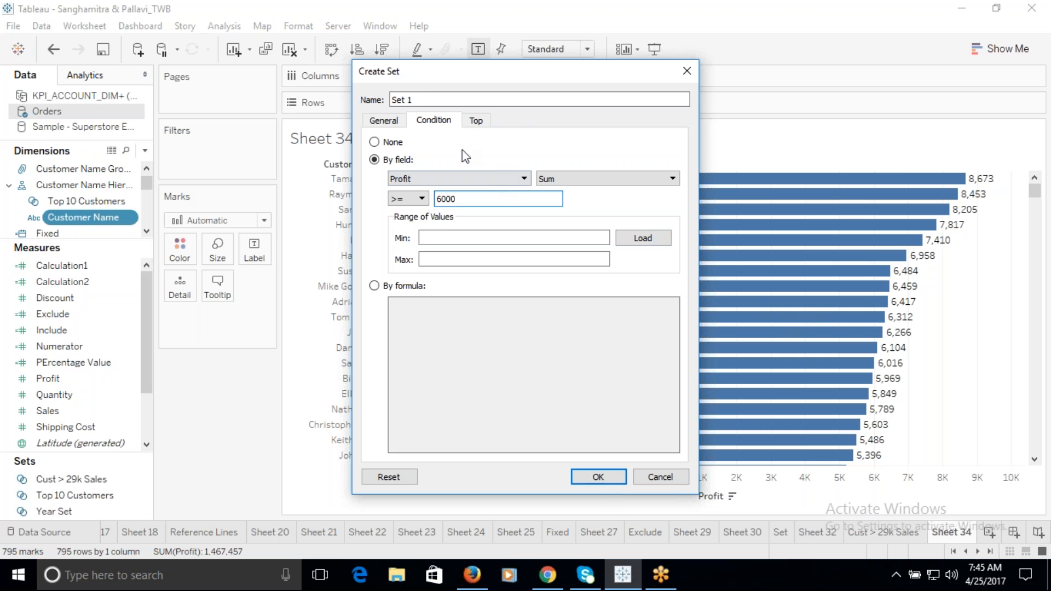
Name the set "Cust > 6k Profit", copy that name, and create the set.
{"action": "triple_click", "coordinate": [401, 99]}
{"action": "right_click", "coordinate": [395, 101]}
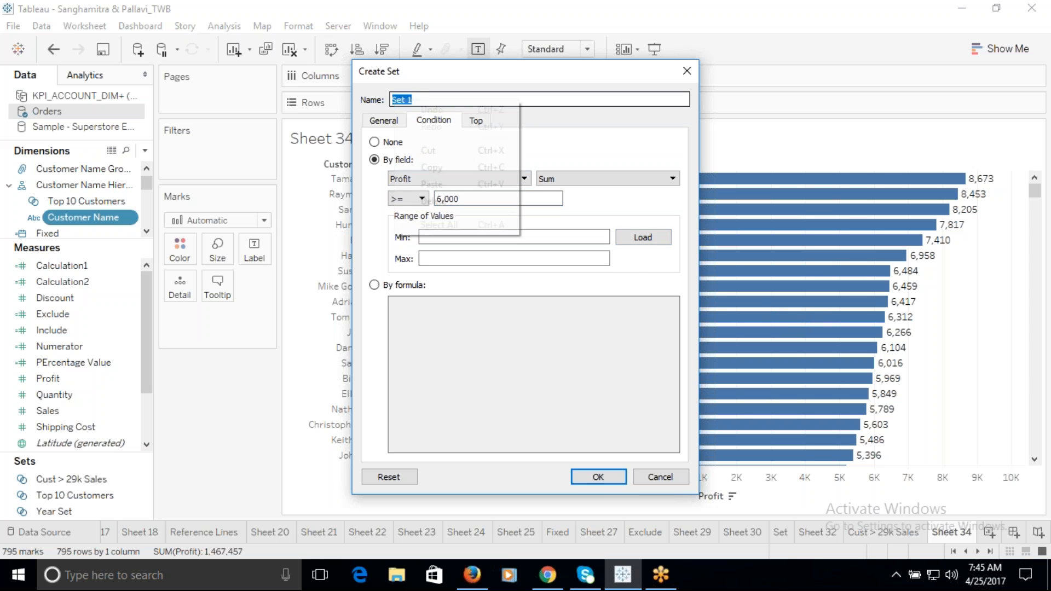
{"action": "left_click", "coordinate": [537, 112]}
{"action": "type", "text": "Cust > 29k Sales"}
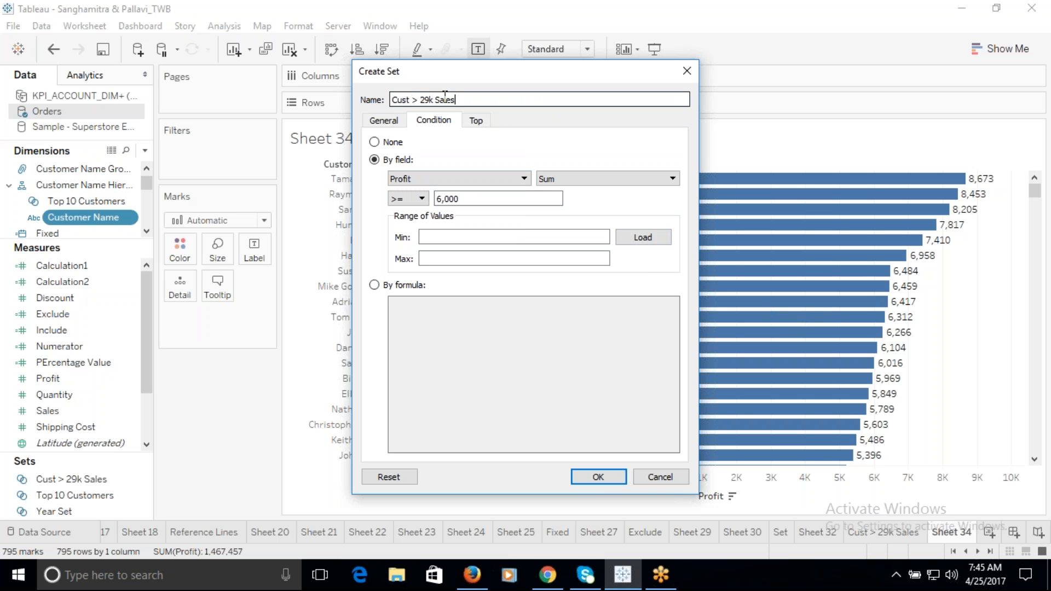
{"action": "left_click_drag", "start_coordinate": [456, 99], "coordinate": [422, 102]}
{"action": "type", "text": "6"}
{"action": "key", "text": "ctrl+a"}
{"action": "key", "text": "ctrl+c"}
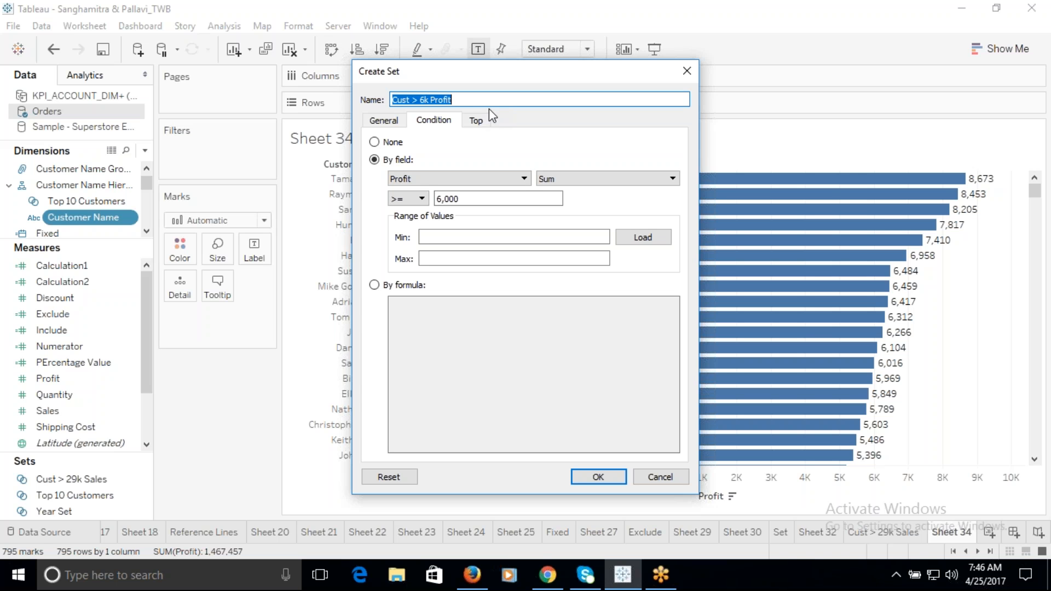
{"action": "left_click", "coordinate": [598, 475]}
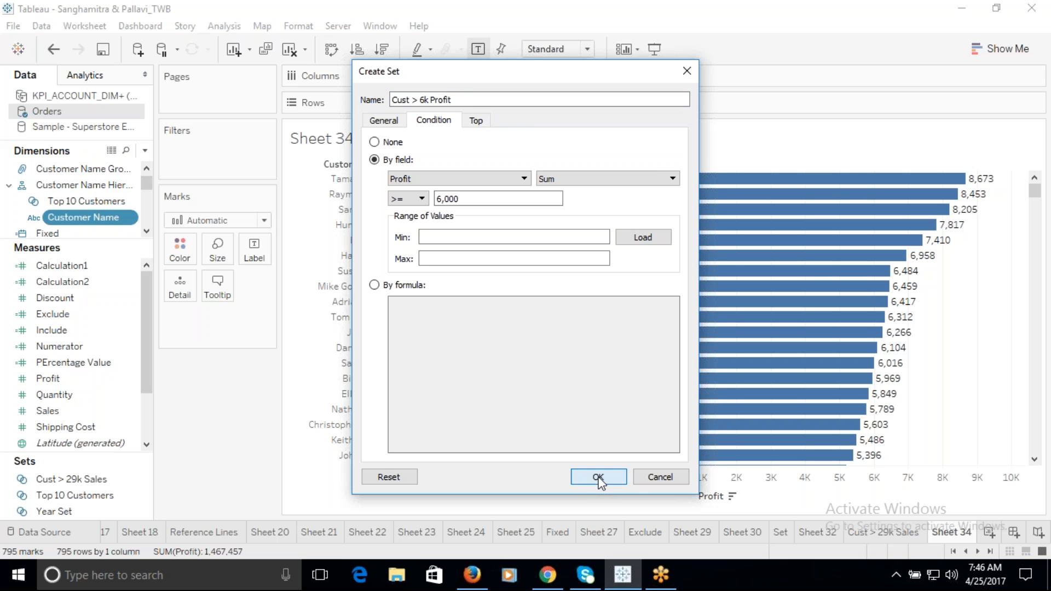
Replace Customer Name on the rows with the Cust > 6k Profit set, showing its members sorted by descending profit.
{"action": "left_click", "coordinate": [104, 480]}
{"action": "left_click_drag", "start_coordinate": [108, 463], "coordinate": [437, 103]}
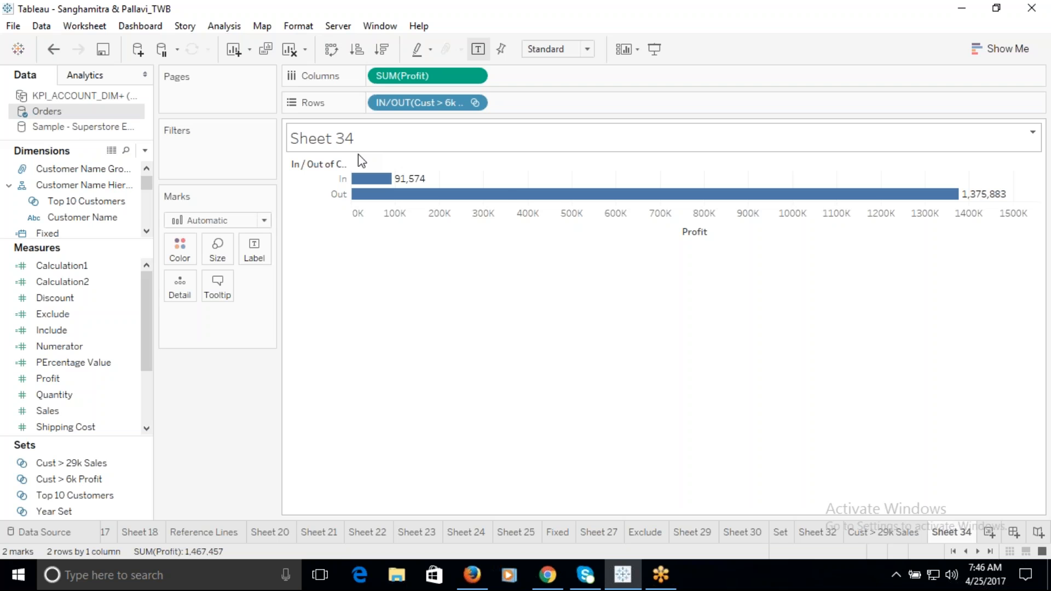
{"action": "left_click", "coordinate": [474, 104]}
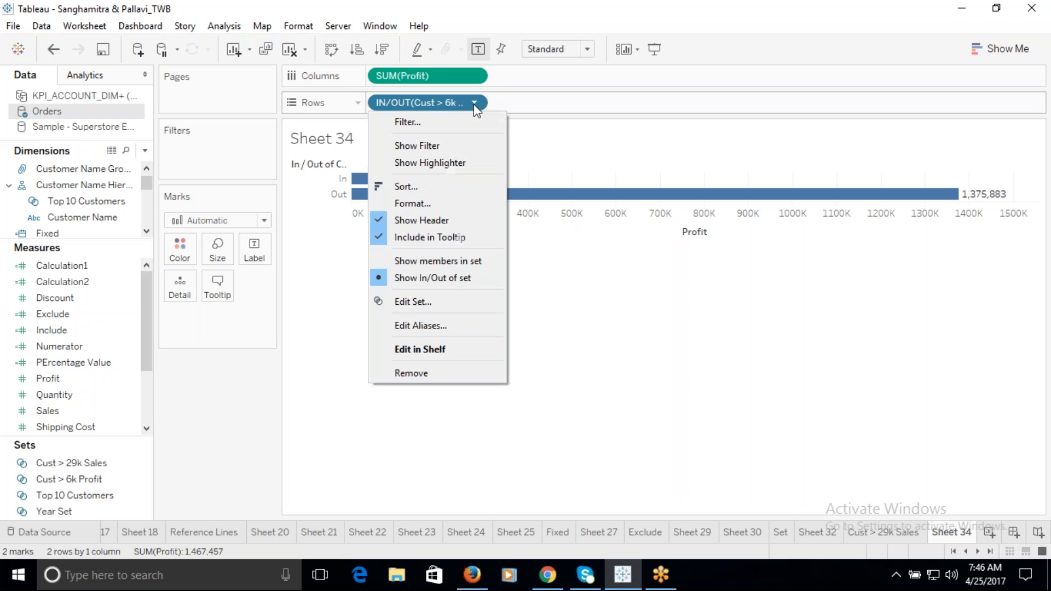
{"action": "left_click", "coordinate": [448, 259]}
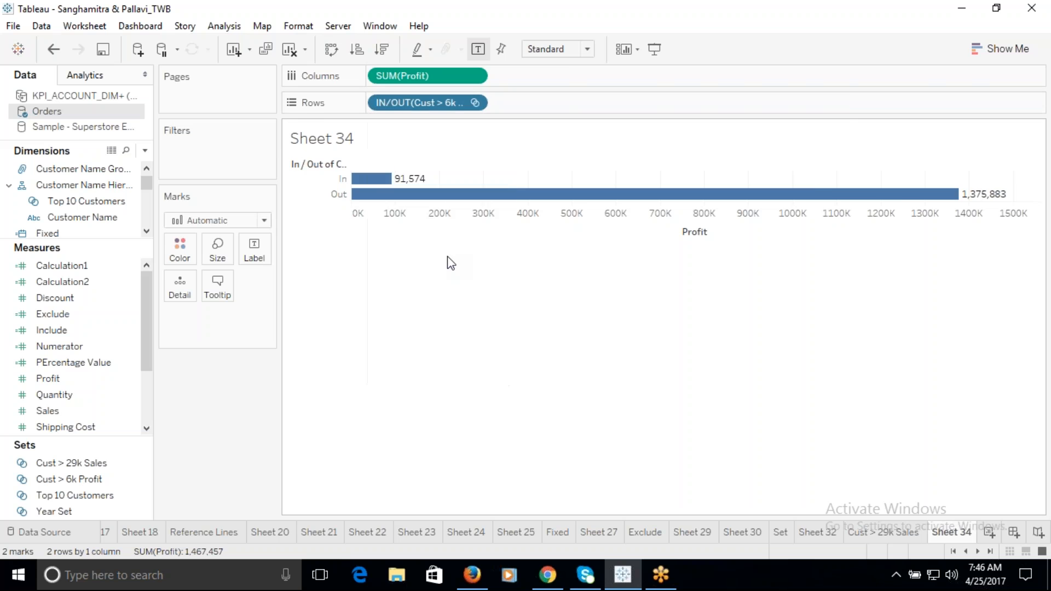
{"action": "left_click", "coordinate": [379, 50]}
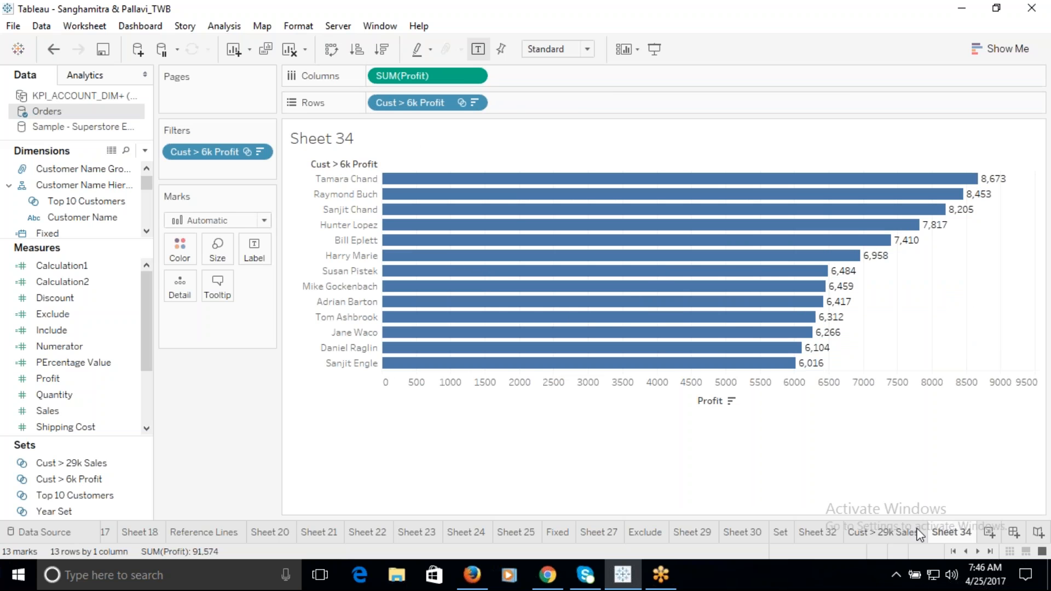
Rename the profit worksheet to the copied set name, "Cust > 6k Profit".
{"action": "double_click", "coordinate": [946, 531]}
{"action": "key", "text": "ctrl+v"}
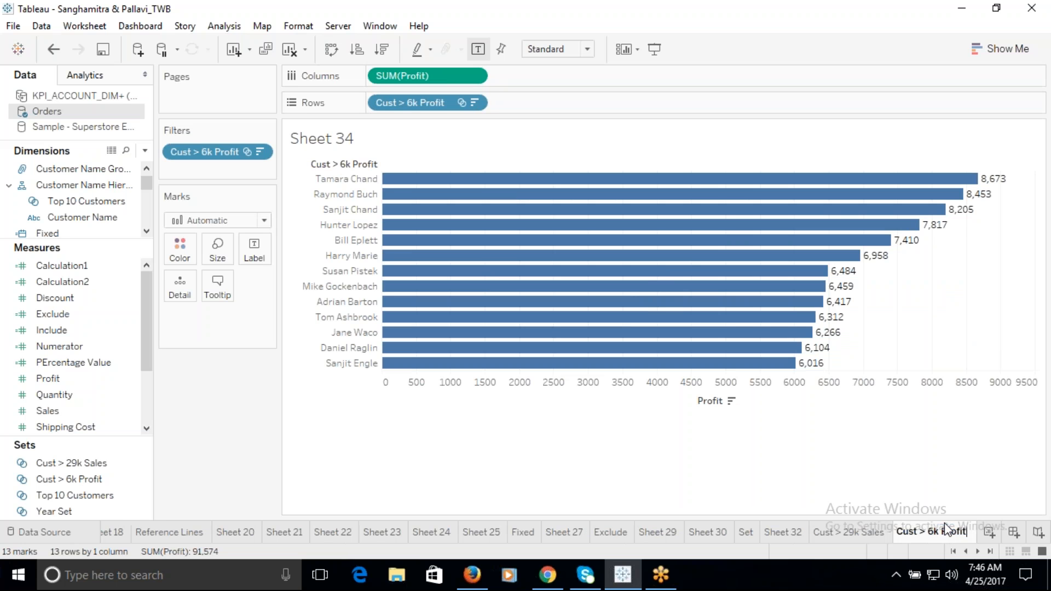
{"action": "left_click", "coordinate": [957, 457]}
Compare the customers listed in the Cust > 29k Sales and Cust > 6k Profit worksheets.
{"action": "left_click", "coordinate": [879, 531]}
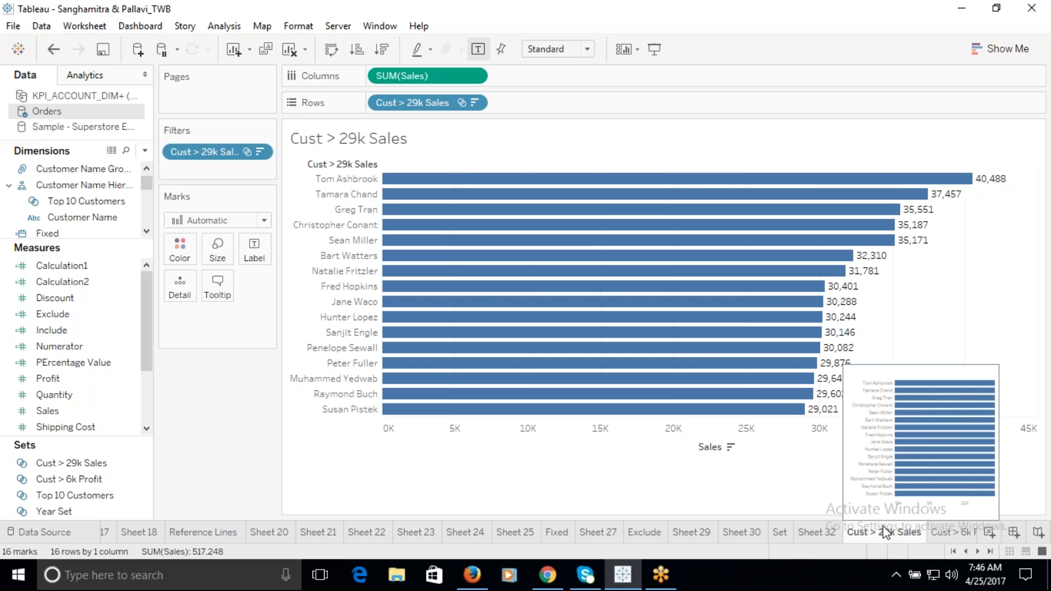
{"action": "left_click", "coordinate": [949, 534]}
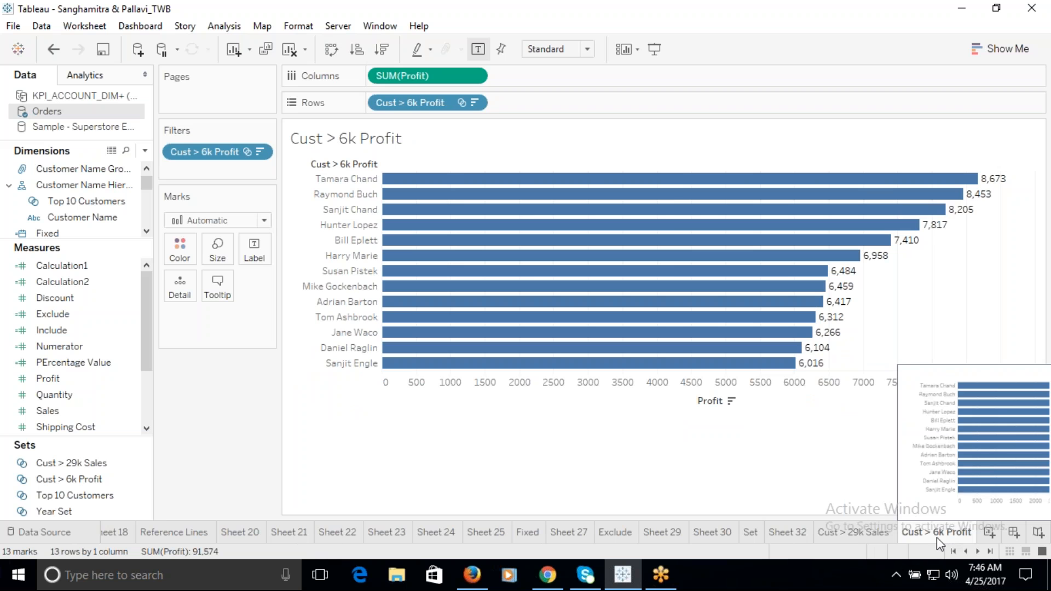
{"action": "left_click", "coordinate": [866, 537]}
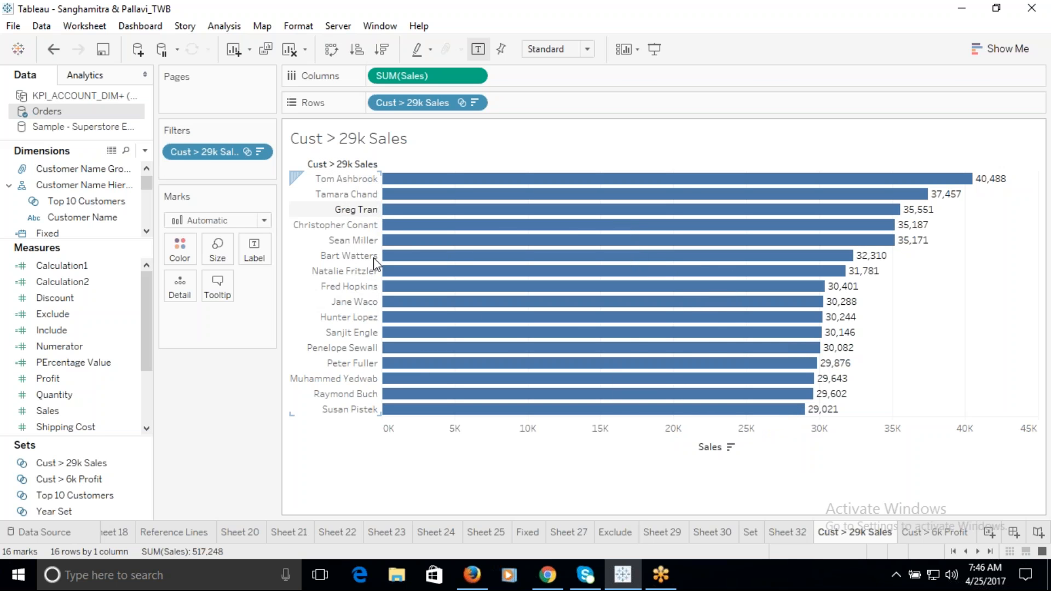
{"action": "left_click", "coordinate": [932, 536]}
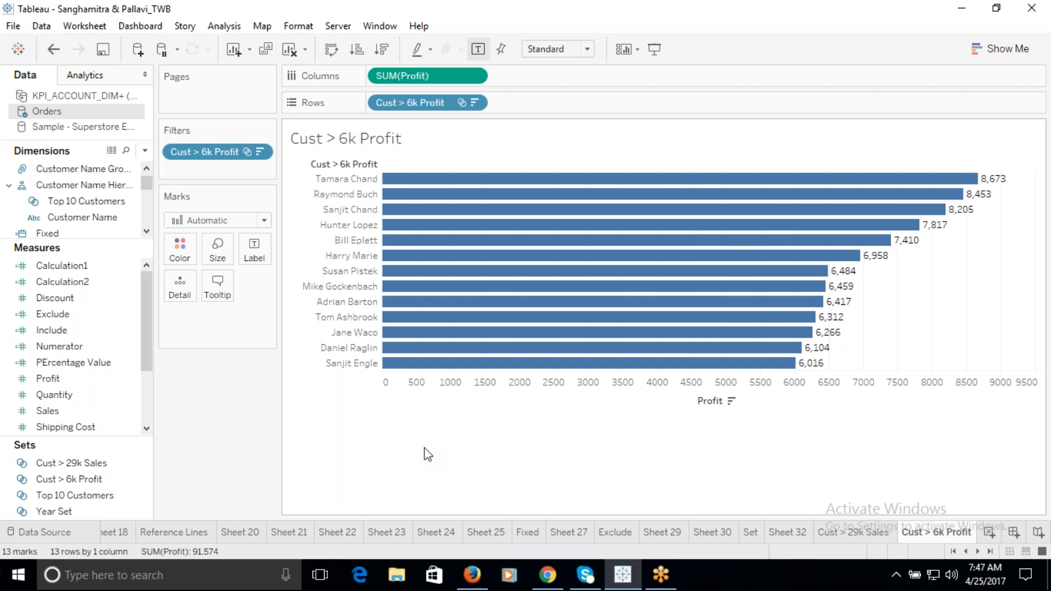
{"action": "left_click", "coordinate": [854, 531]}
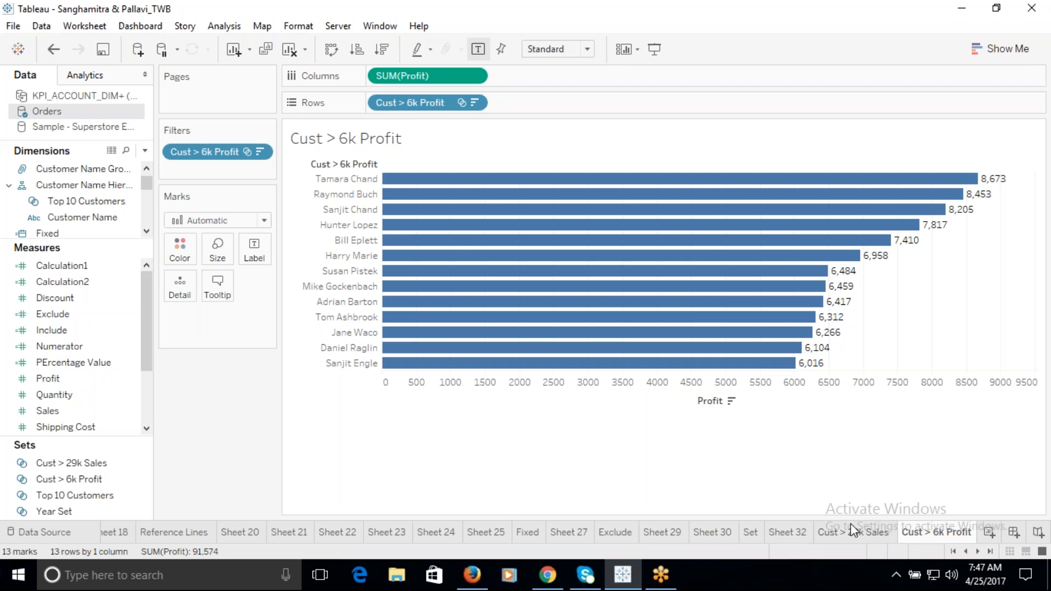
{"action": "left_click", "coordinate": [933, 532]}
Create a combined set named "Combinrd Set Customers" with all members of the Cust > 29k Sales and Cust > 6k Profit sets.
{"action": "left_click", "coordinate": [82, 480]}
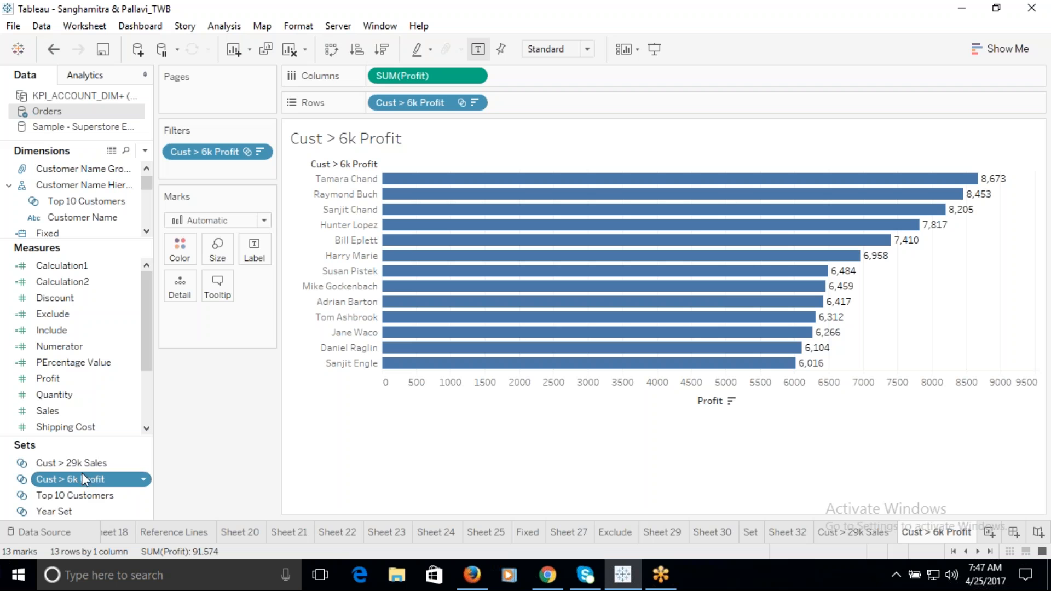
{"action": "left_click", "coordinate": [82, 467], "text": "ctrl"}
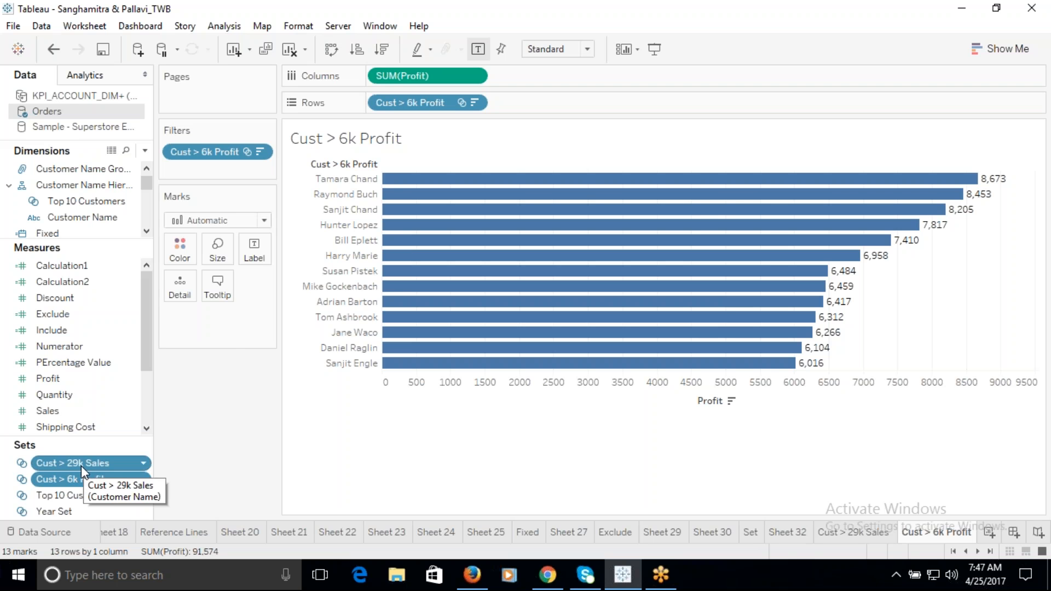
{"action": "right_click", "coordinate": [81, 465]}
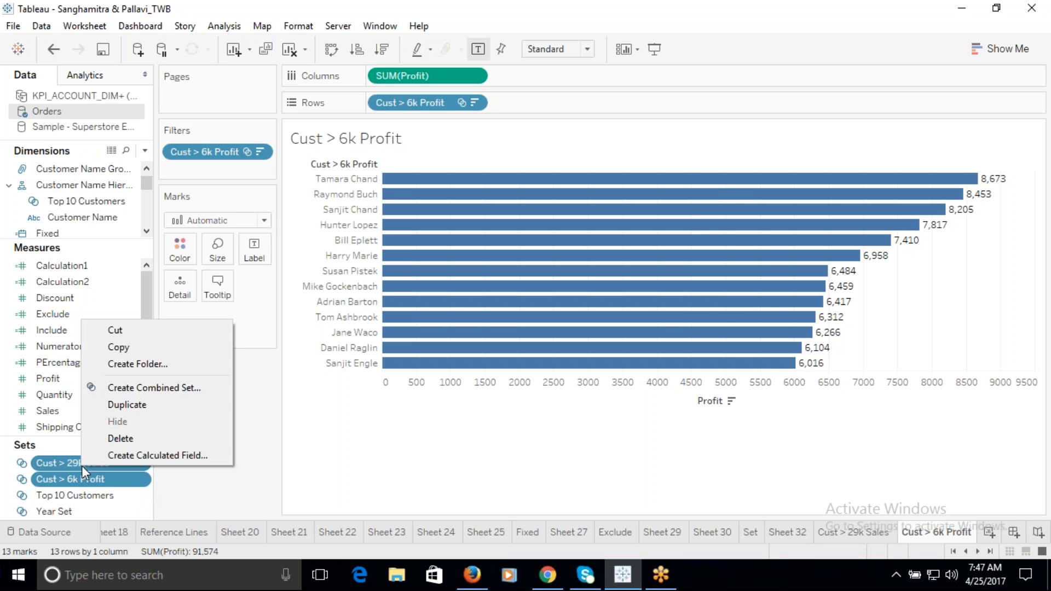
{"action": "left_click", "coordinate": [167, 389]}
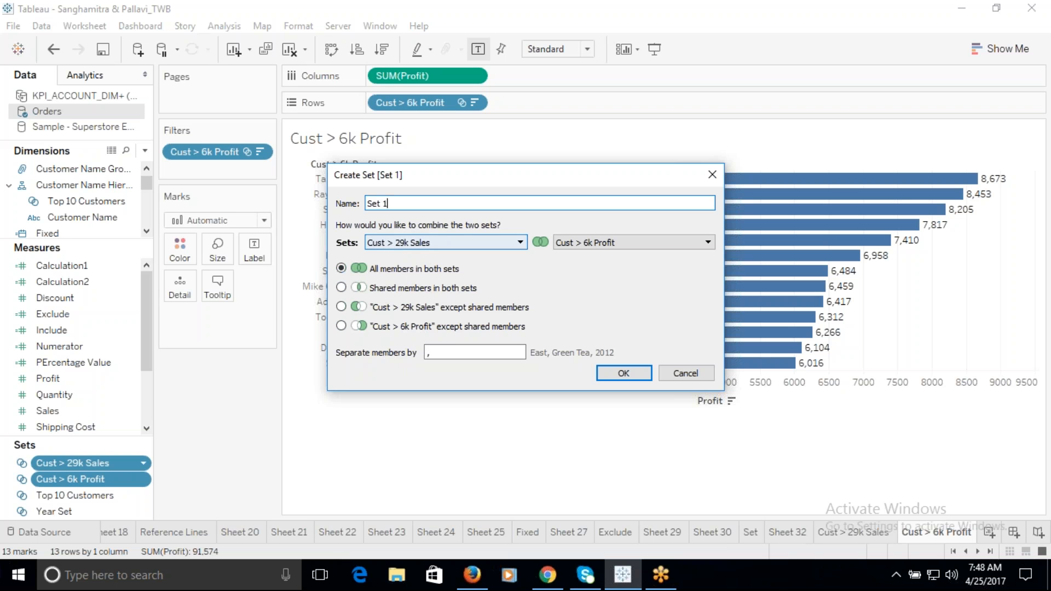
{"action": "left_click_drag", "start_coordinate": [407, 202], "coordinate": [348, 202]}
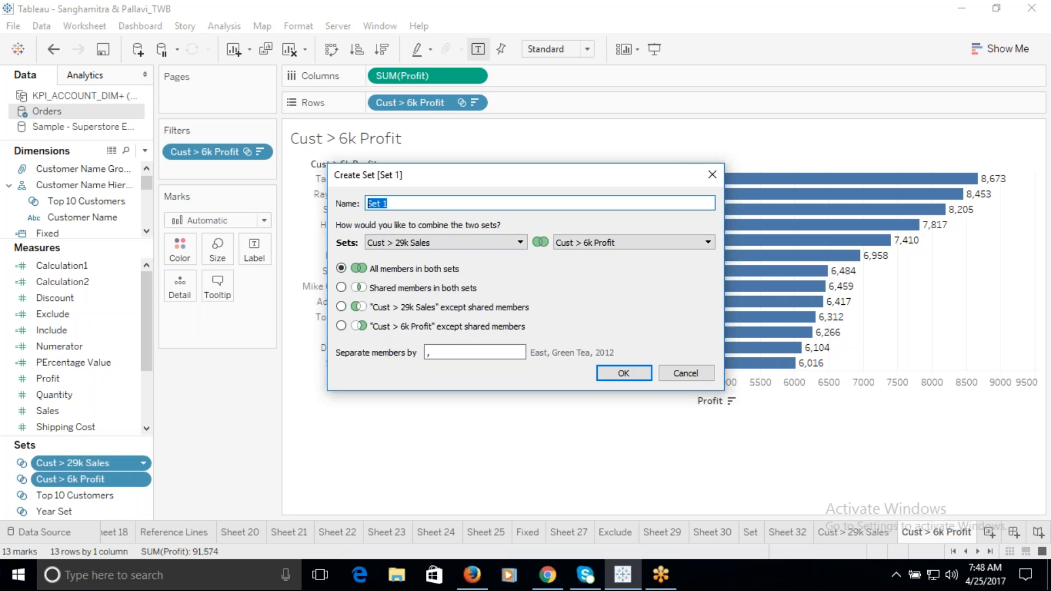
{"action": "type", "text": "Combinrd Set Customers"}
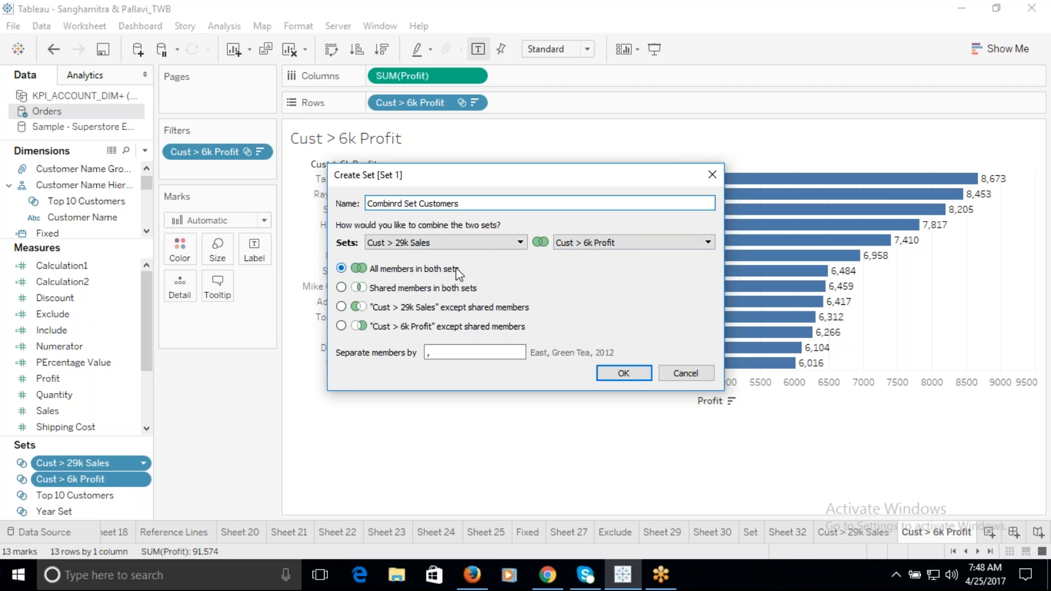
{"action": "left_click", "coordinate": [623, 374]}
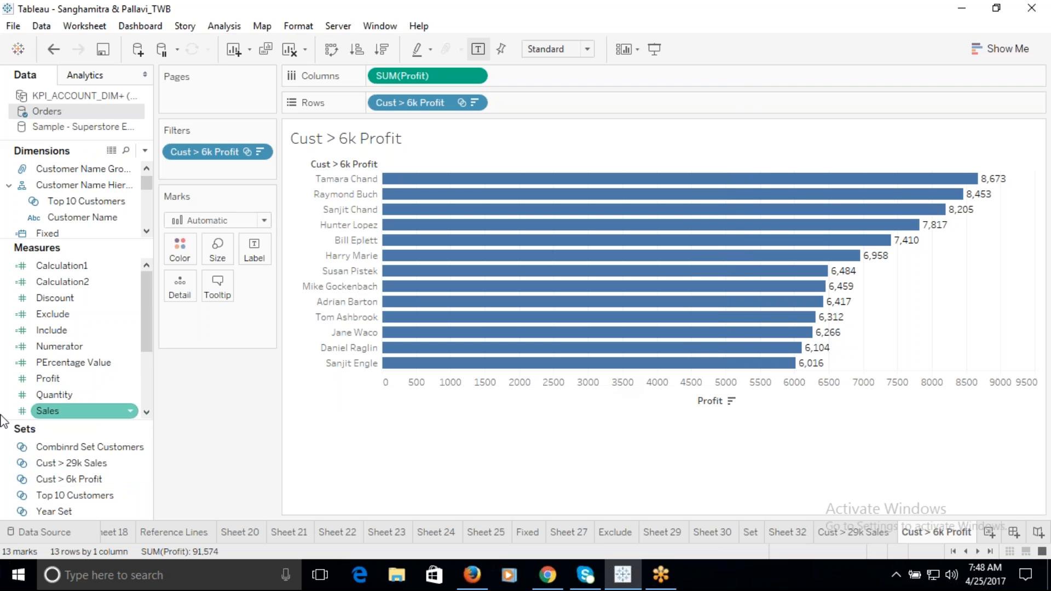
Create another worksheet with the Combinrd Set Customers set on the rows and the sums of Sales and Profit on the columns.
{"action": "left_click", "coordinate": [988, 531]}
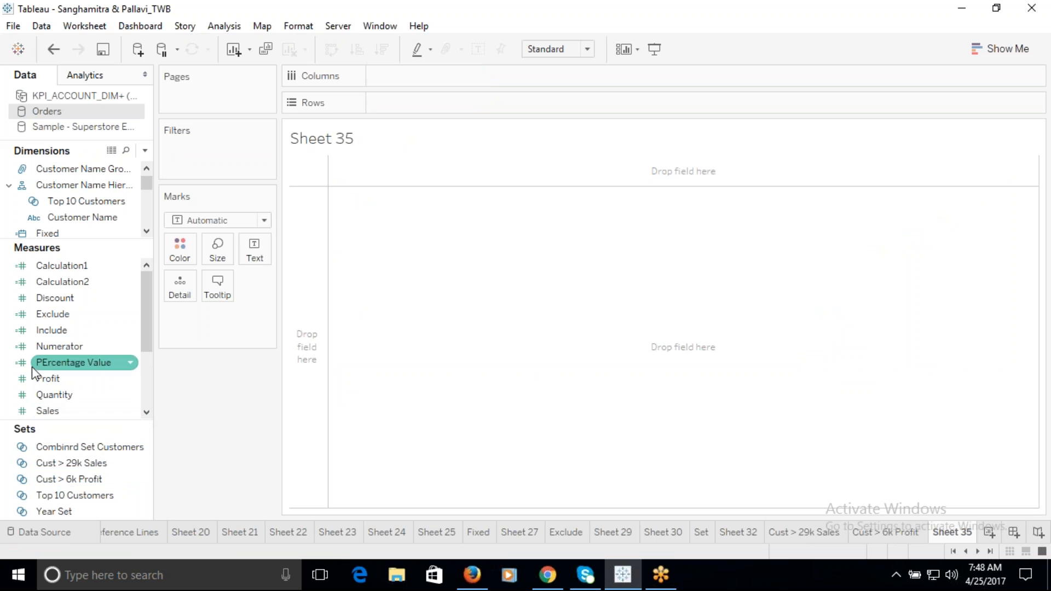
{"action": "left_click_drag", "start_coordinate": [71, 454], "coordinate": [406, 107]}
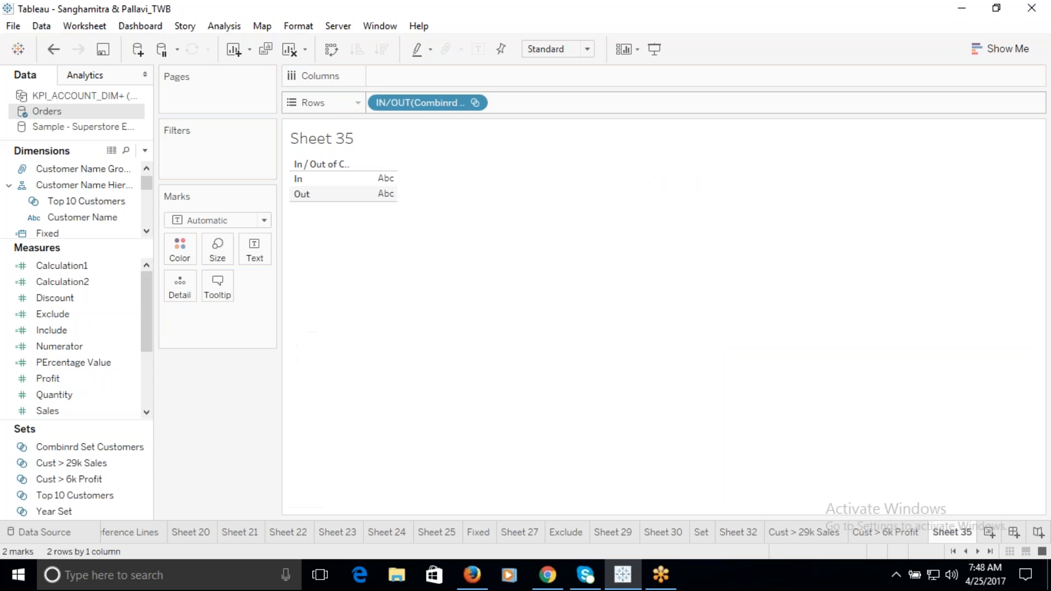
{"action": "left_click_drag", "start_coordinate": [61, 406], "coordinate": [419, 71]}
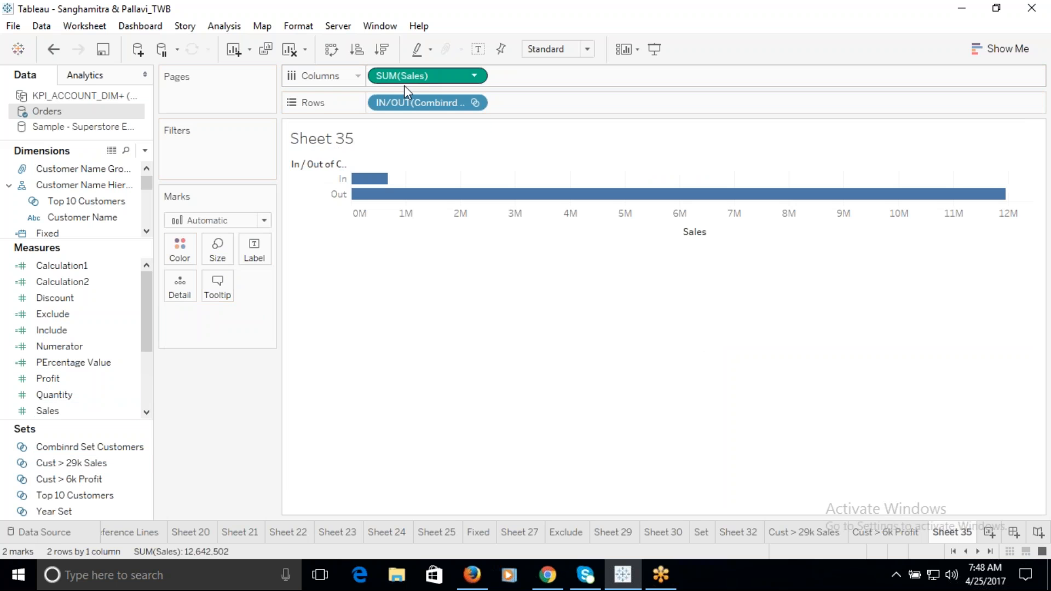
{"action": "mouse_move", "coordinate": [60, 379]}
{"action": "left_mouse_down"}
{"action": "mouse_move", "coordinate": [528, 113]}
{"action": "mouse_move", "coordinate": [547, 81]}
{"action": "left_mouse_up"}
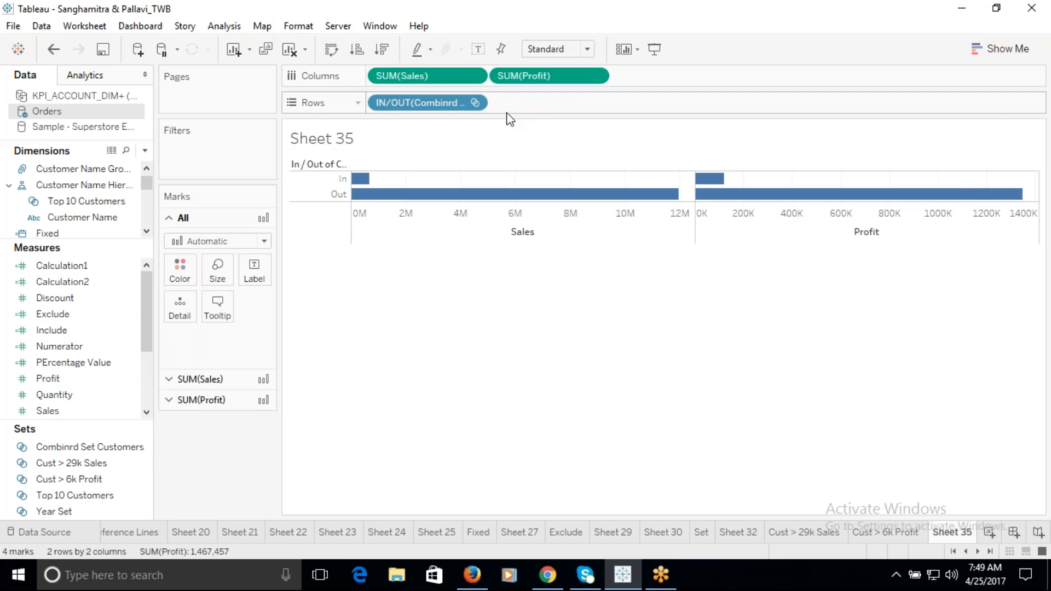
Switch the combined set on the rows to show its members and review the listed customers.
{"action": "left_click", "coordinate": [475, 103]}
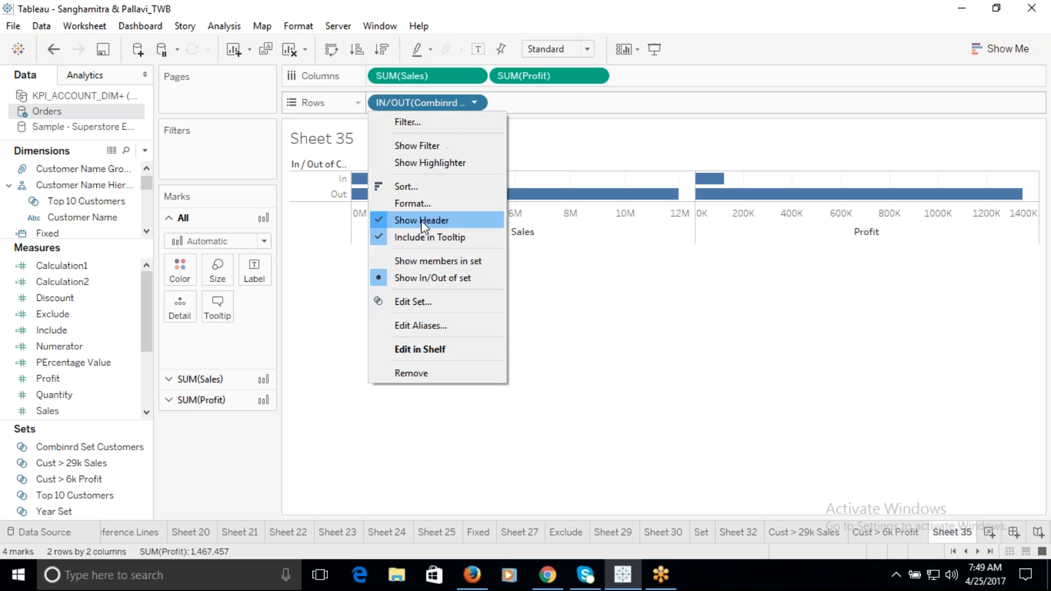
{"action": "left_click", "coordinate": [420, 261]}
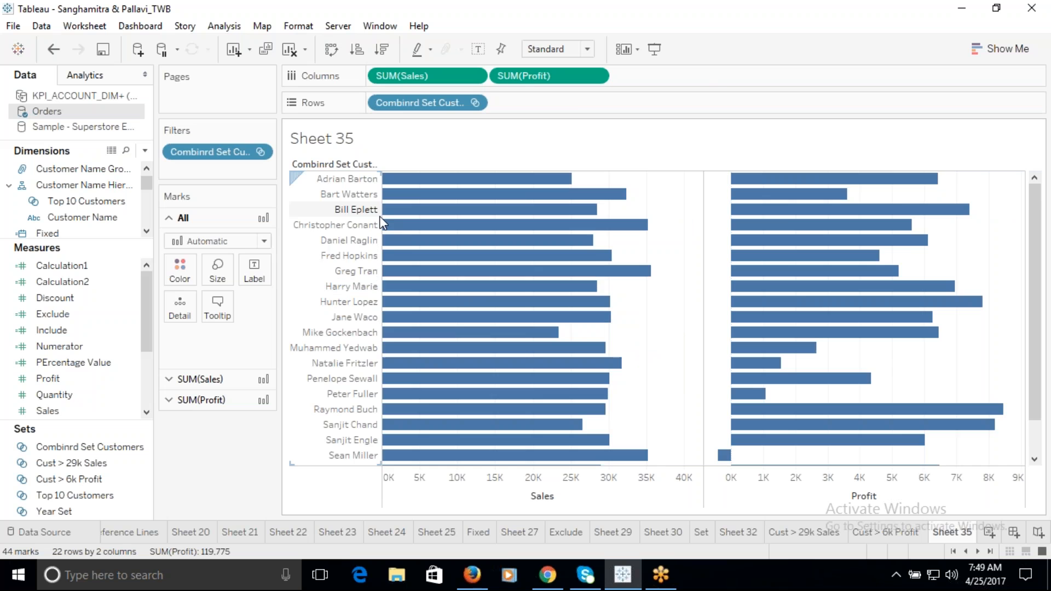
{"action": "scroll", "coordinate": [371, 229], "scroll_direction": "down", "scroll_amount": 3}
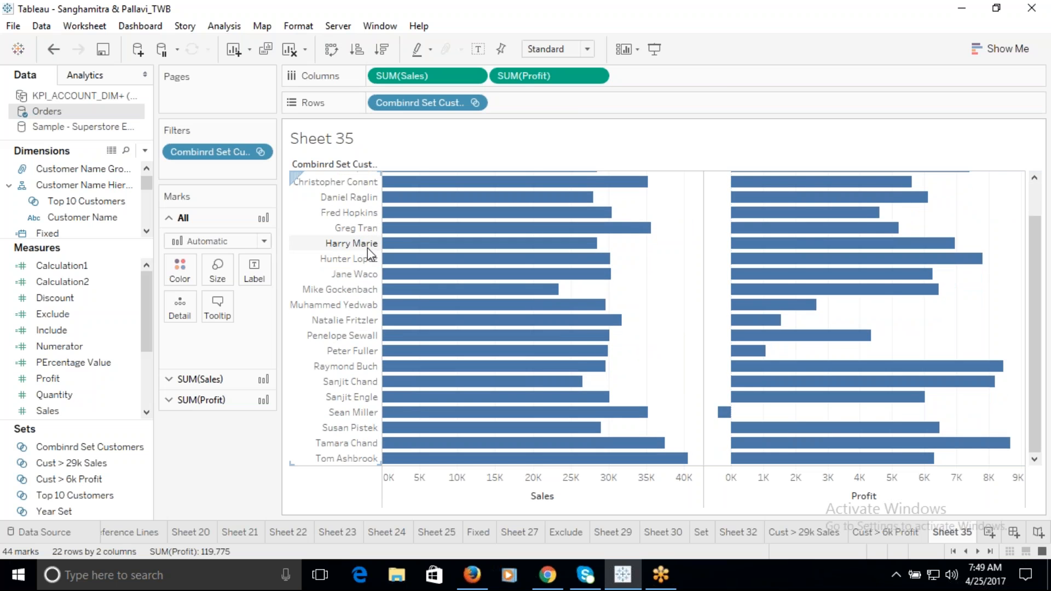
{"action": "scroll", "coordinate": [366, 248], "scroll_direction": "up", "scroll_amount": 3}
{"action": "scroll", "coordinate": [367, 250], "scroll_direction": "down", "scroll_amount": 3}
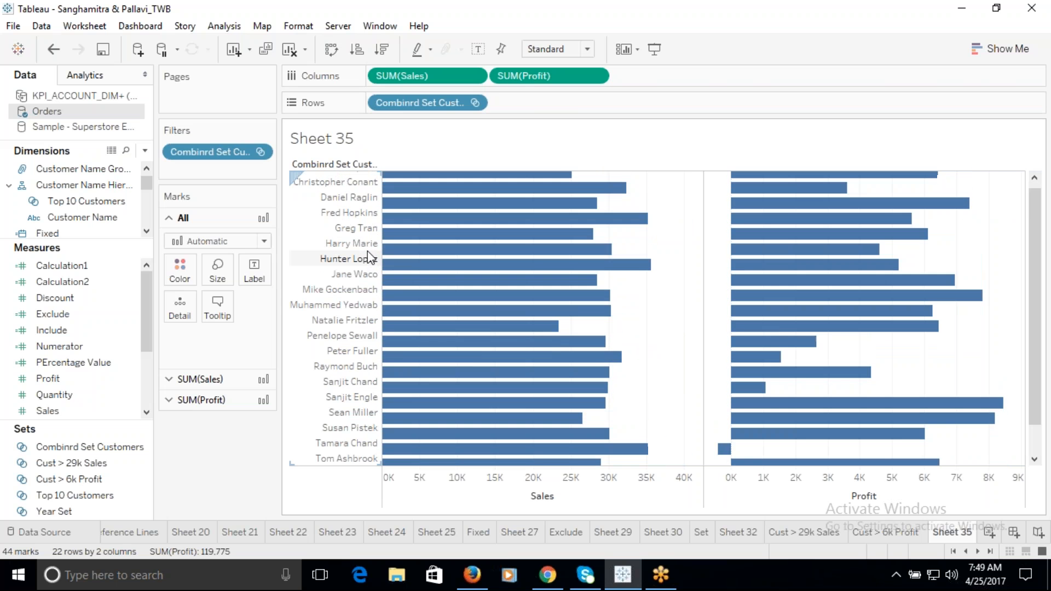
{"action": "scroll", "coordinate": [371, 256], "scroll_direction": "up", "scroll_amount": 3}
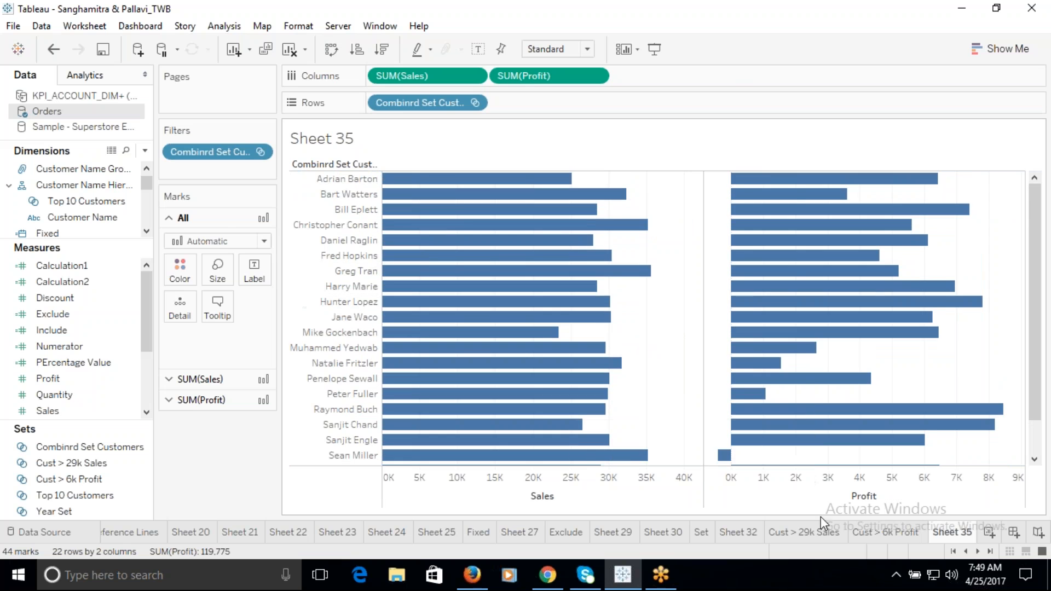
Compare the customers in the Cust > 29k Sales and Cust > 6k Profit worksheets with the combined set's members in Sheet 35.
{"action": "left_click", "coordinate": [829, 531]}
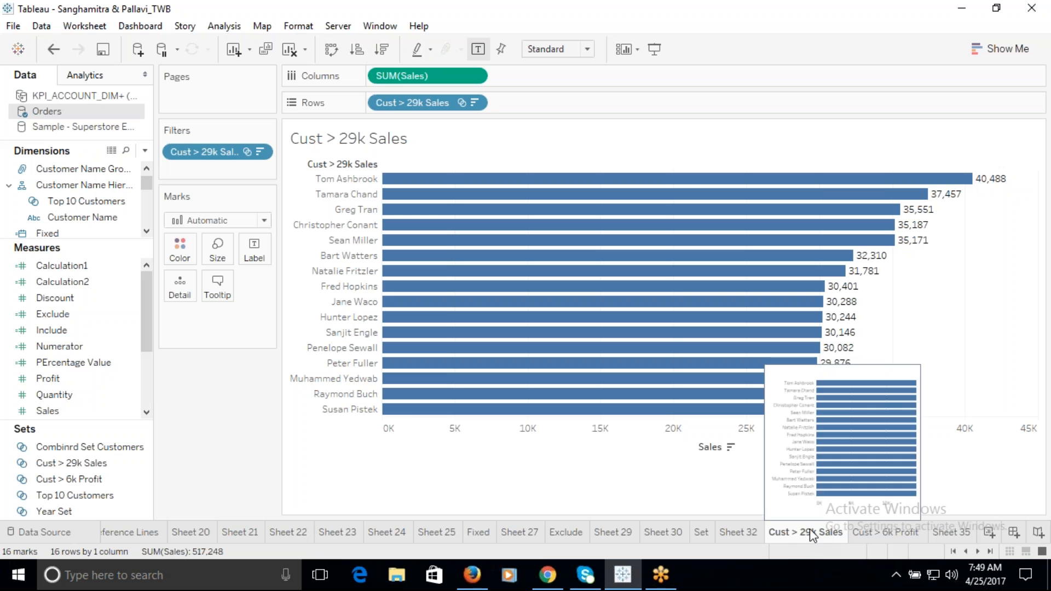
{"action": "left_click", "coordinate": [870, 532]}
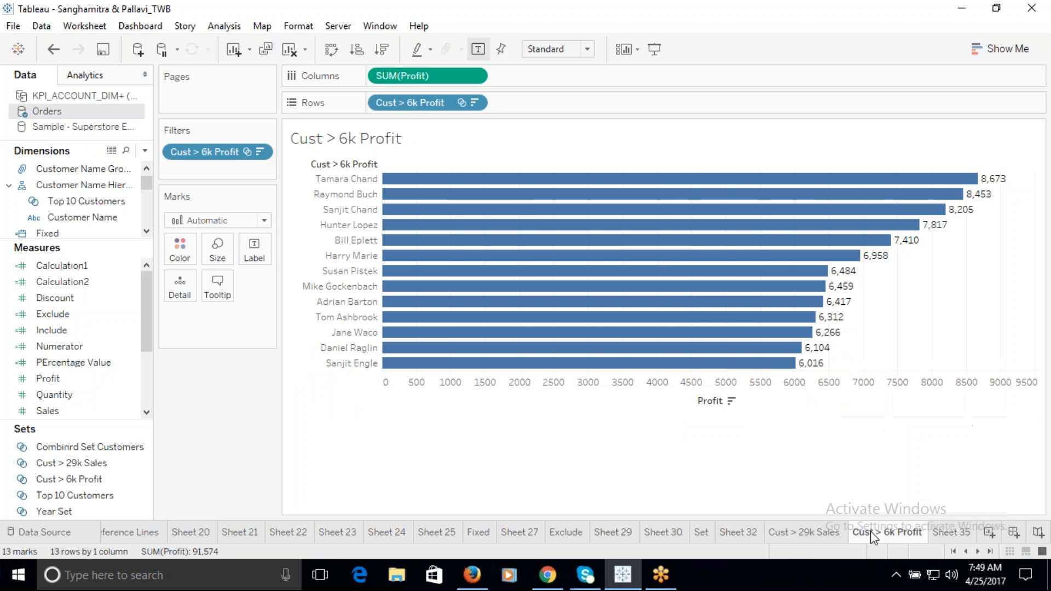
{"action": "mouse_move", "coordinate": [870, 530]}
{"action": "left_click", "coordinate": [954, 533]}
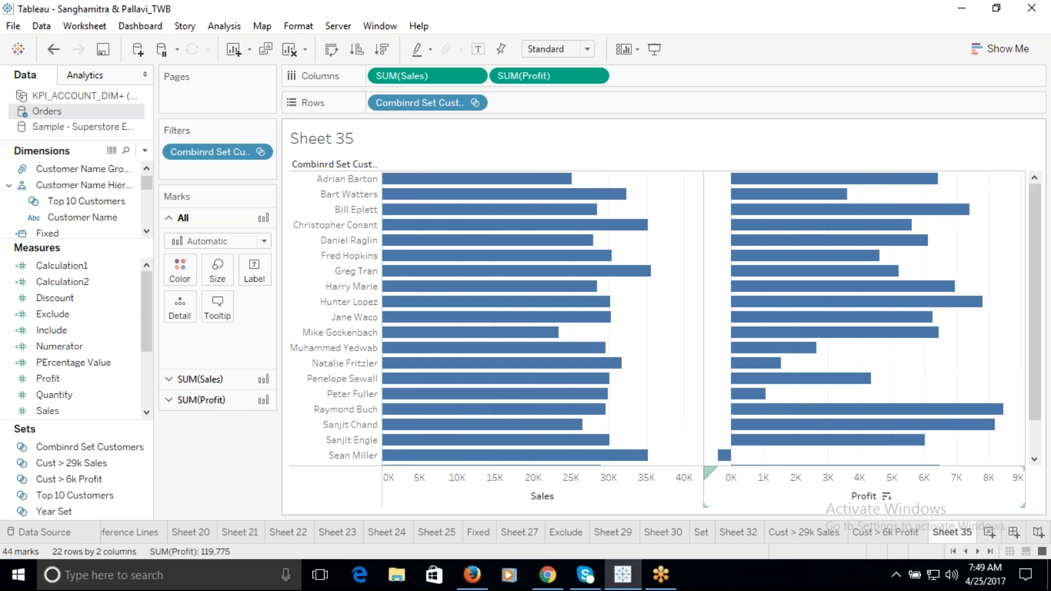
{"action": "mouse_move", "coordinate": [404, 209]}
{"action": "scroll", "coordinate": [403, 209], "scroll_direction": "down", "scroll_amount": 2}
{"action": "scroll", "coordinate": [376, 212], "scroll_direction": "up", "scroll_amount": 2}
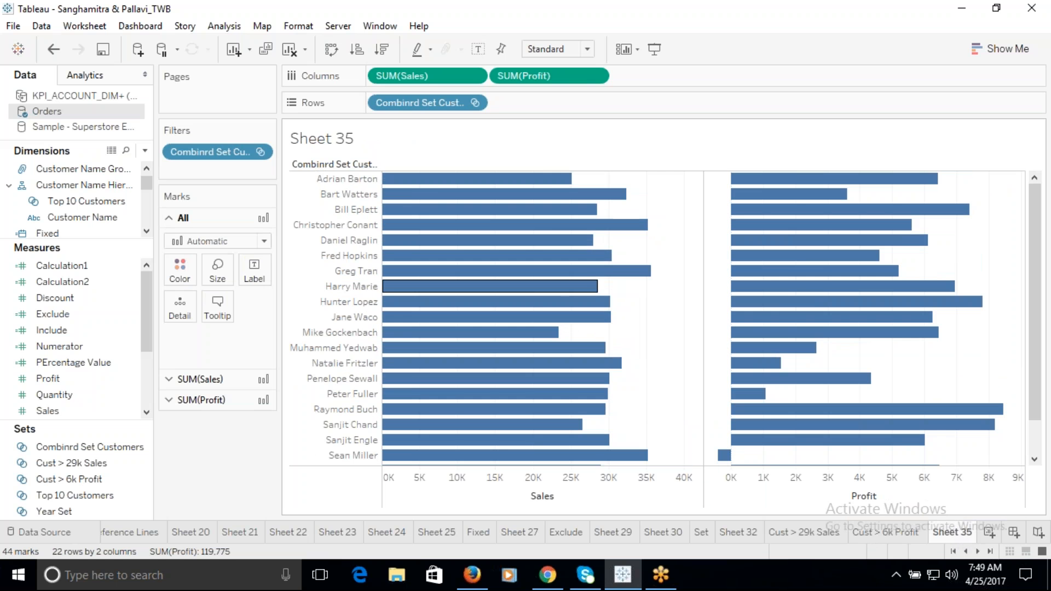
{"action": "mouse_move", "coordinate": [542, 170]}
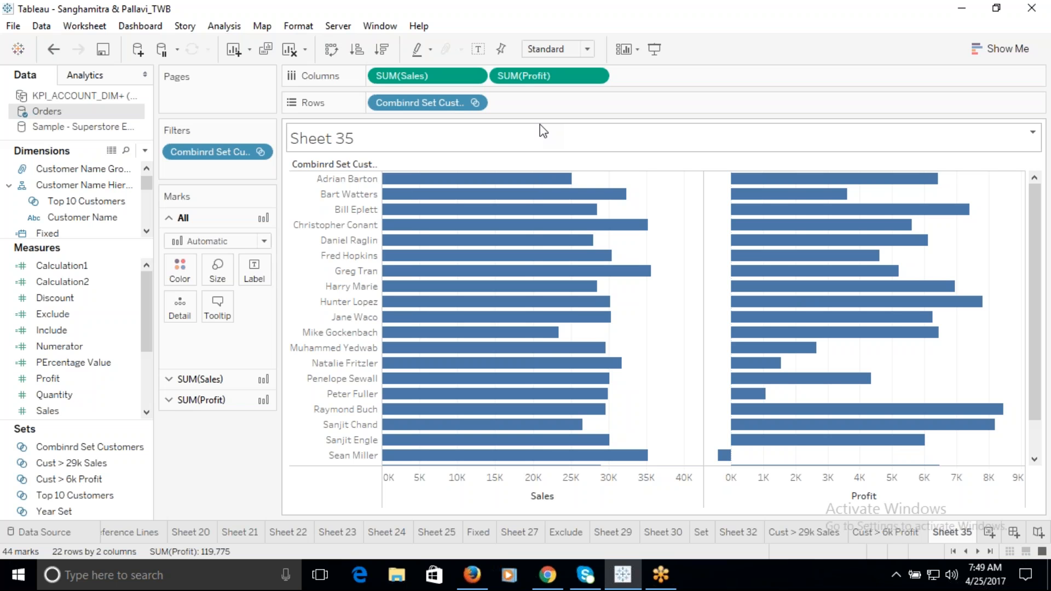
Check which combination option the Combinrd Set Customers set uses and close its definition without changes.
{"action": "right_click", "coordinate": [83, 449]}
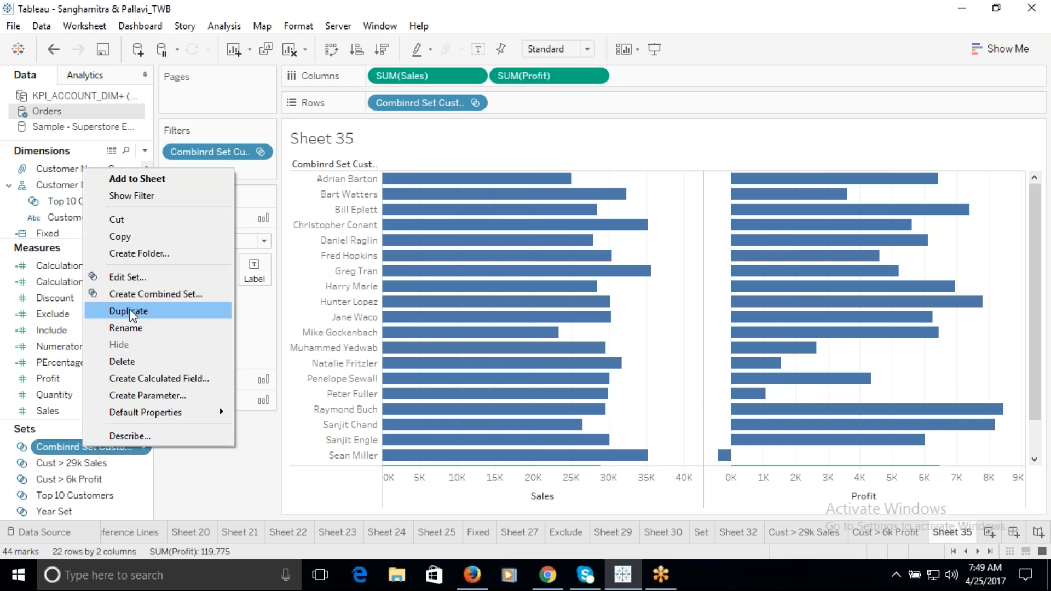
{"action": "left_click", "coordinate": [140, 277]}
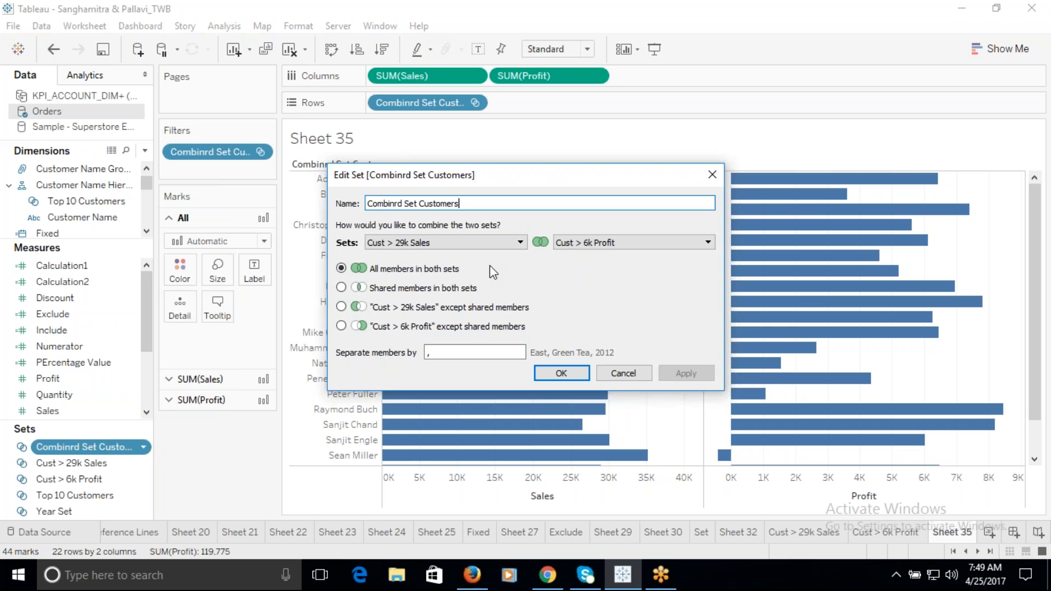
{"action": "left_click", "coordinate": [629, 376]}
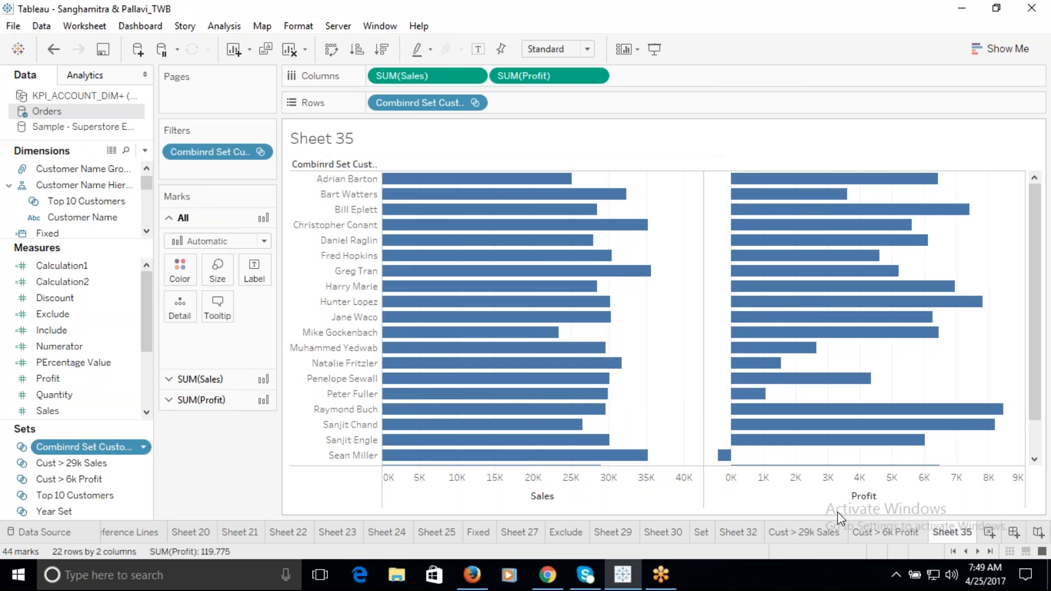
Compare the number of customer rows in the Cust > 29k Sales, Cust > 6k Profit and Sheet 35 worksheets.
{"action": "left_click", "coordinate": [807, 533]}
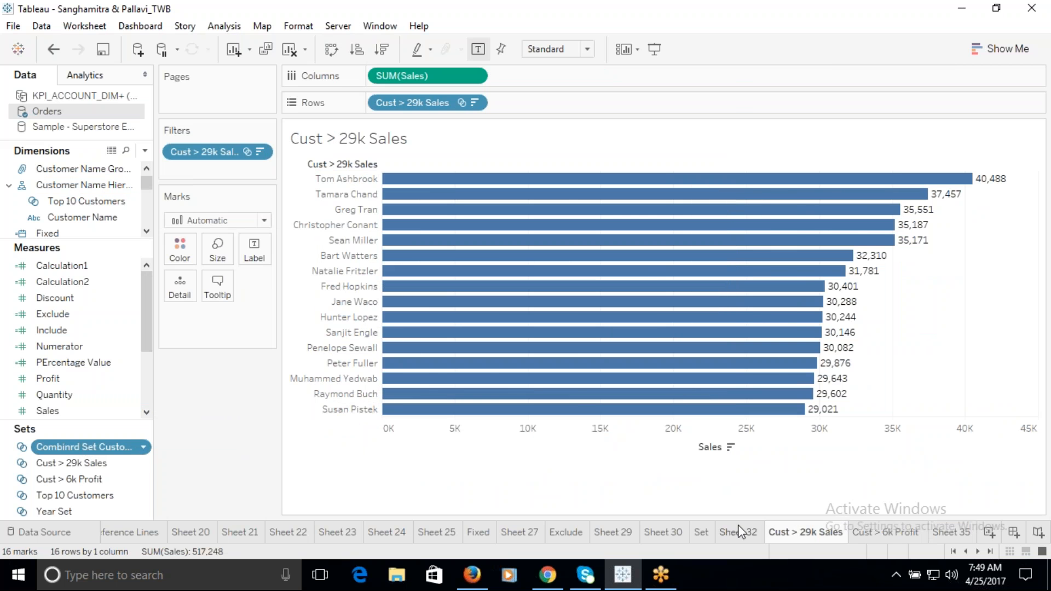
{"action": "left_click", "coordinate": [859, 533]}
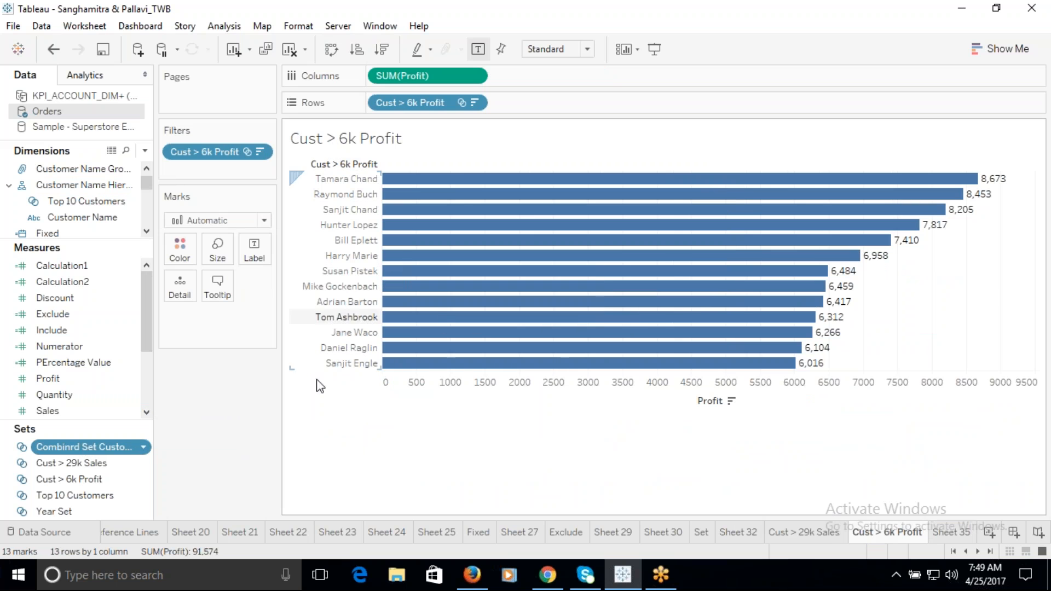
{"action": "mouse_move", "coordinate": [534, 217]}
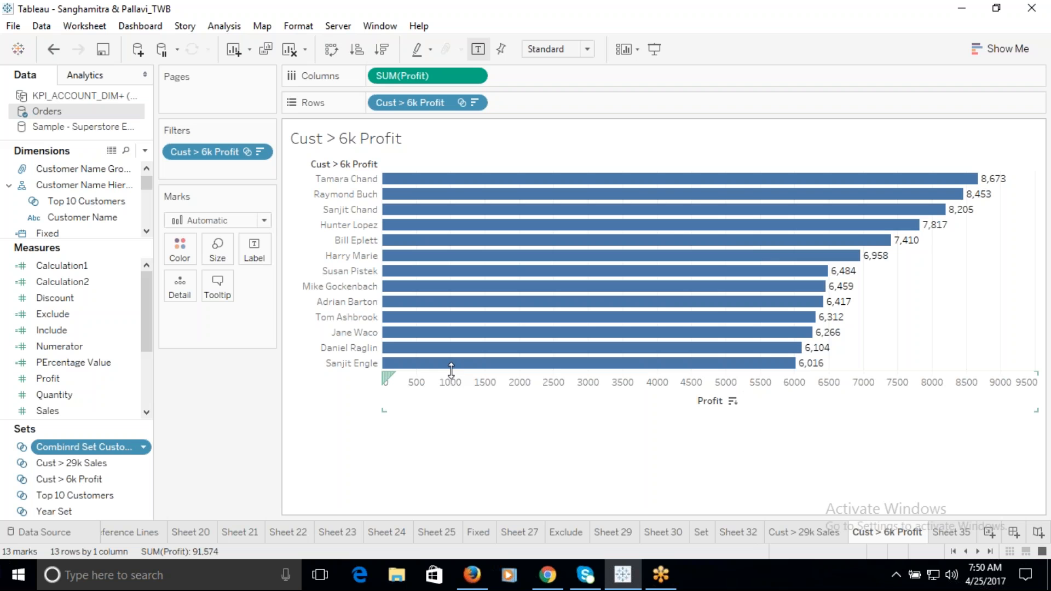
{"action": "left_click", "coordinate": [829, 532]}
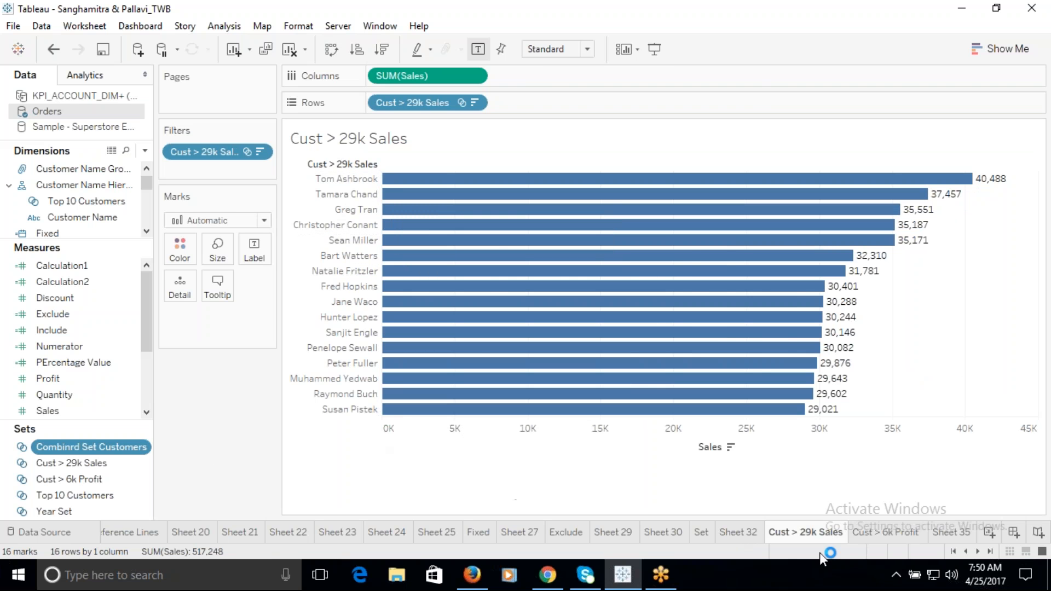
{"action": "left_click", "coordinate": [883, 532]}
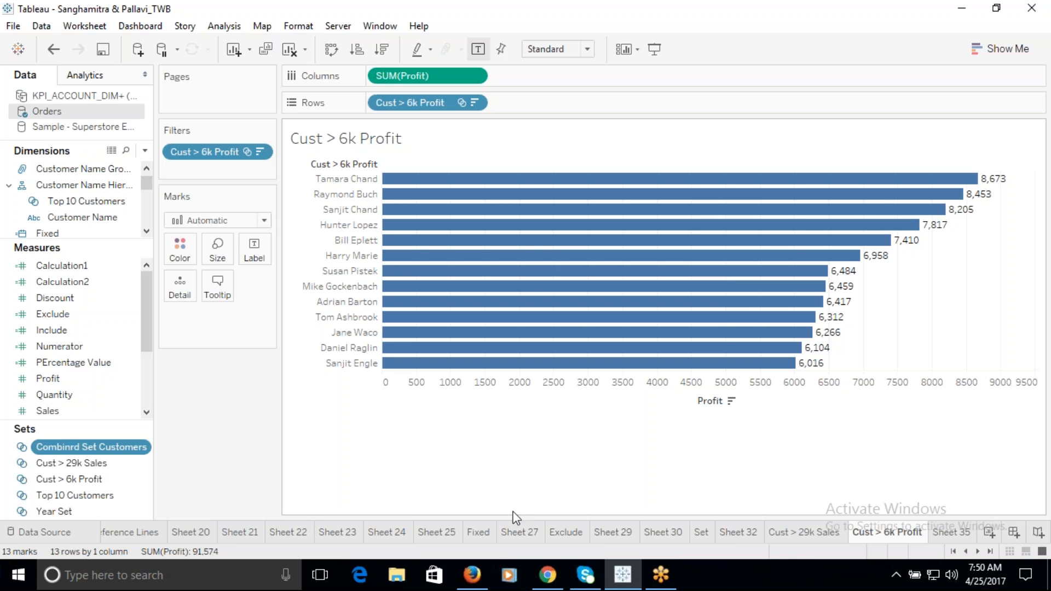
{"action": "left_click", "coordinate": [952, 531]}
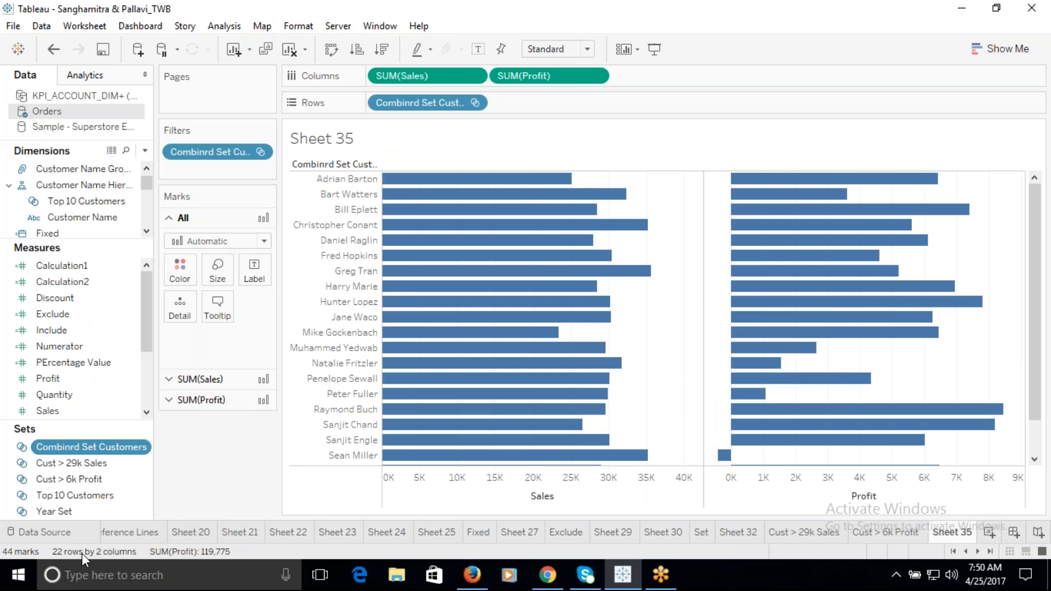
{"action": "mouse_move", "coordinate": [440, 378]}
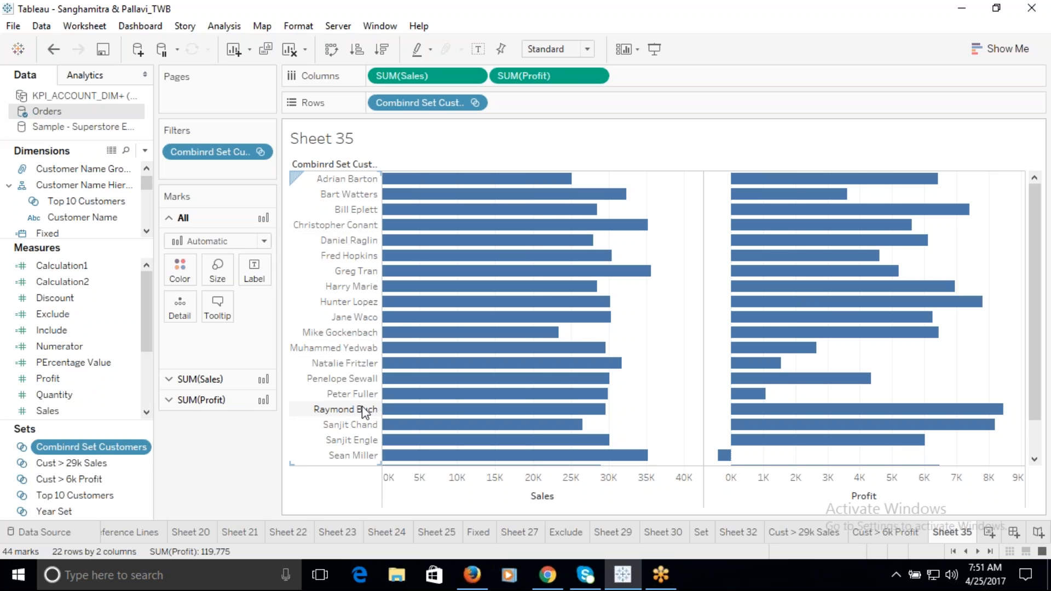
Change the Combinrd Set Customers set to include only the shared members in both sets.
{"action": "right_click", "coordinate": [91, 444]}
{"action": "left_click", "coordinate": [138, 276]}
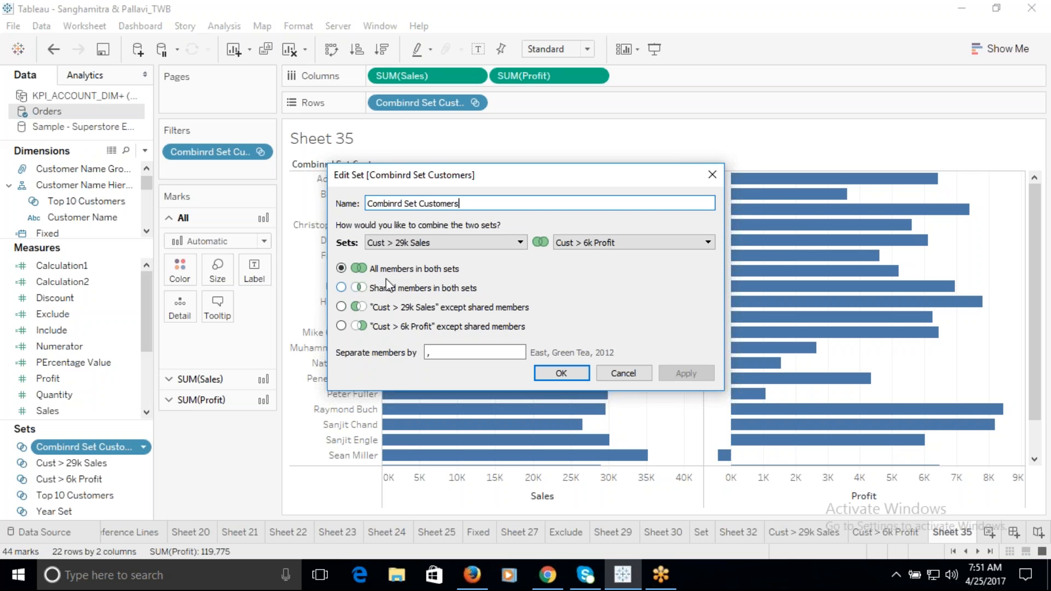
{"action": "left_click", "coordinate": [342, 288]}
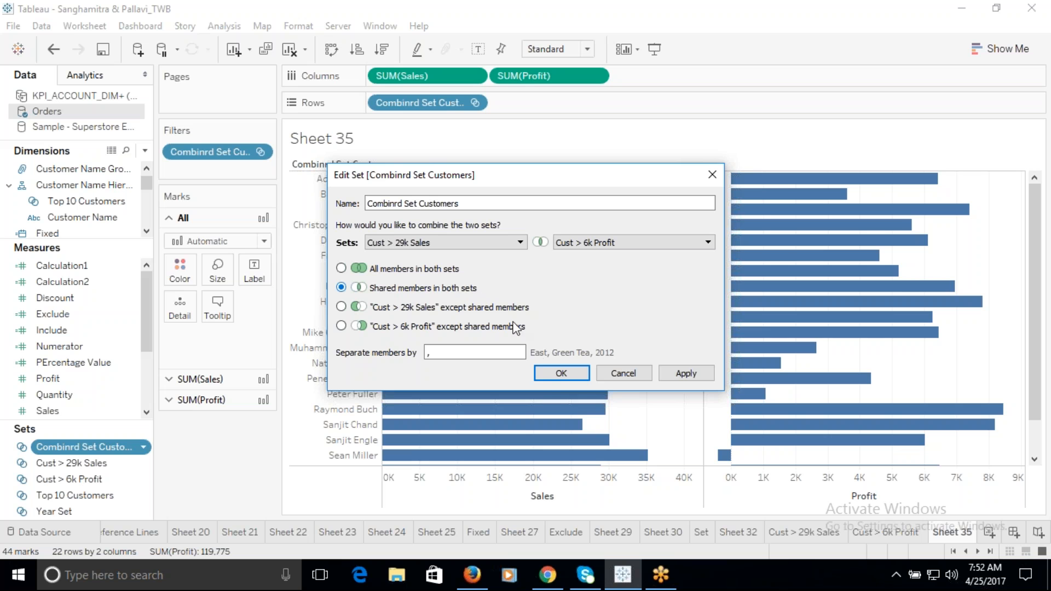
{"action": "left_click", "coordinate": [561, 374]}
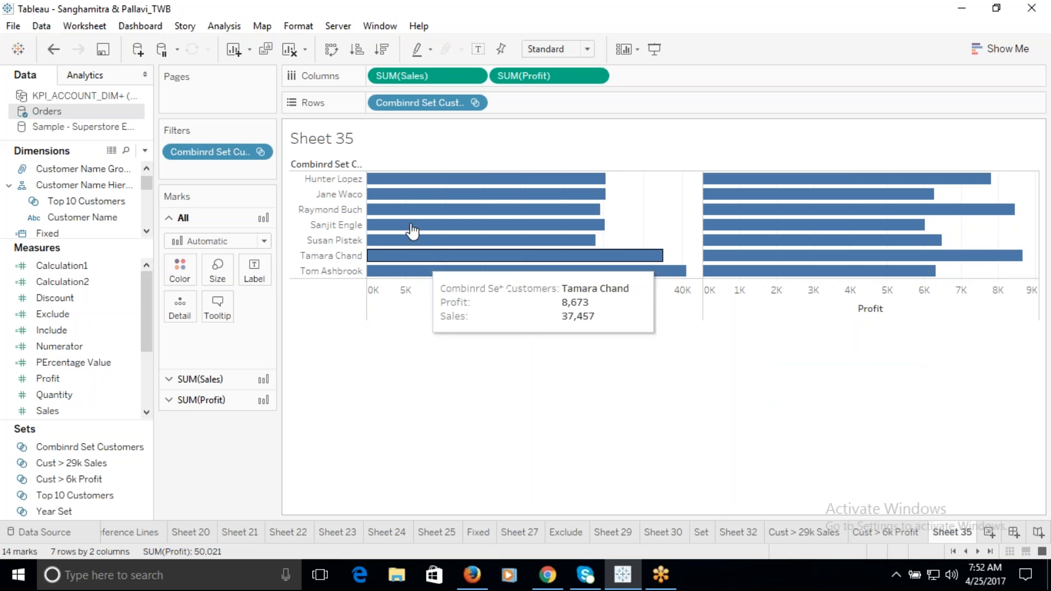
Look up the shared customers in the Cust > 29k Sales and Cust > 6k Profit worksheets and return to Sheet 35.
{"action": "left_click", "coordinate": [810, 533]}
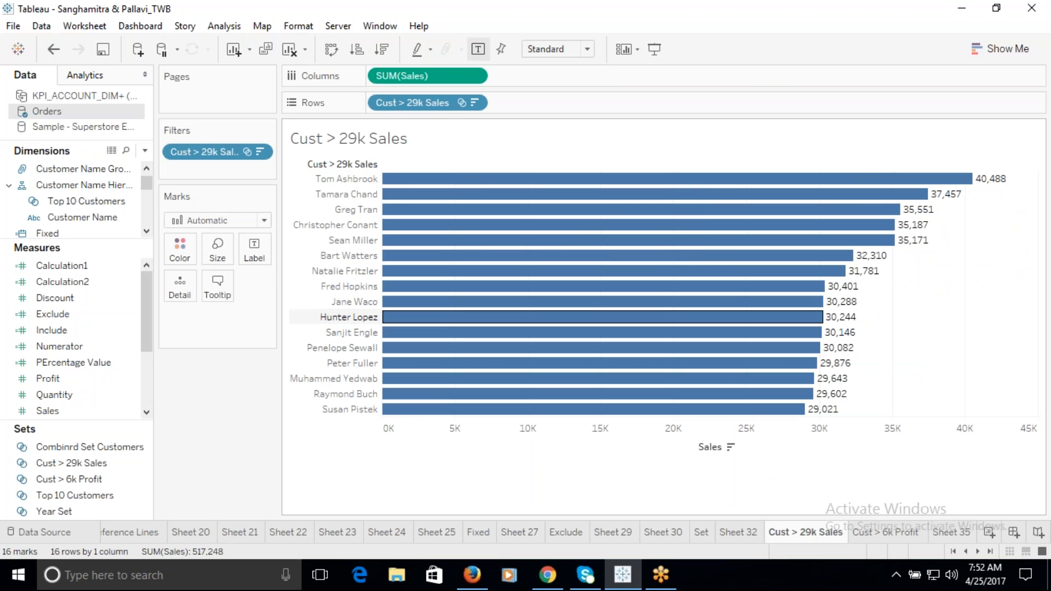
{"action": "left_click", "coordinate": [882, 531]}
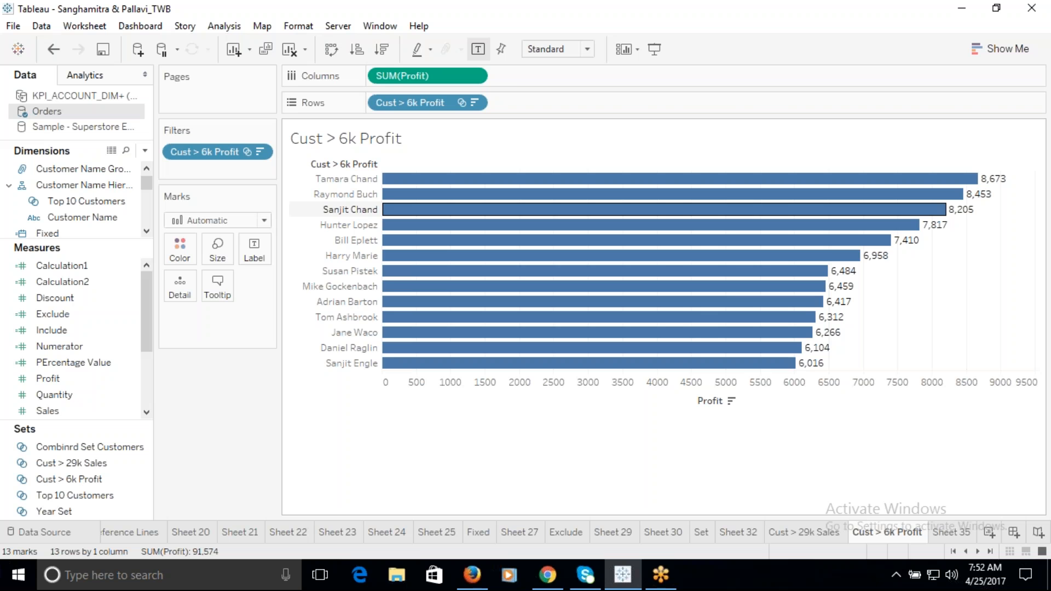
{"action": "left_click", "coordinate": [952, 532]}
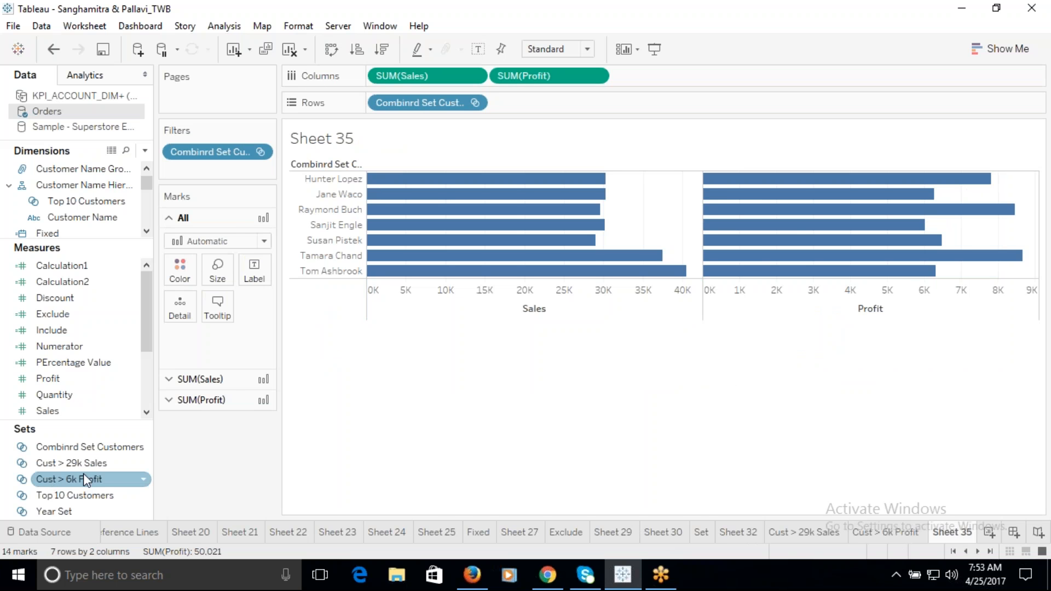
Change the Combinrd Set Customers set to include "Cust > 29k Sales" except shared members.
{"action": "right_click", "coordinate": [78, 445]}
{"action": "left_click", "coordinate": [130, 274]}
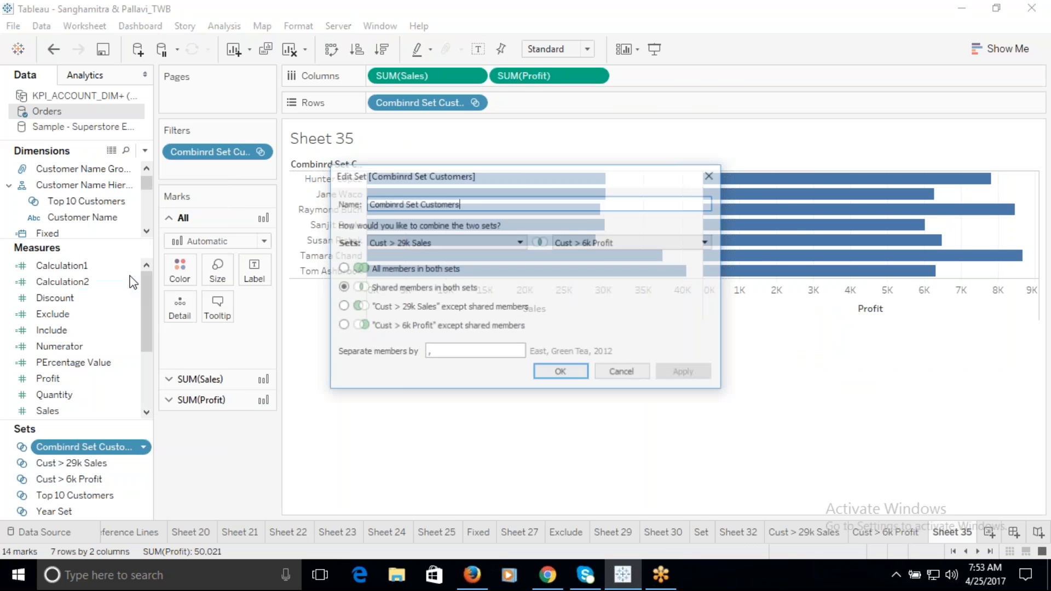
{"action": "left_click", "coordinate": [342, 308]}
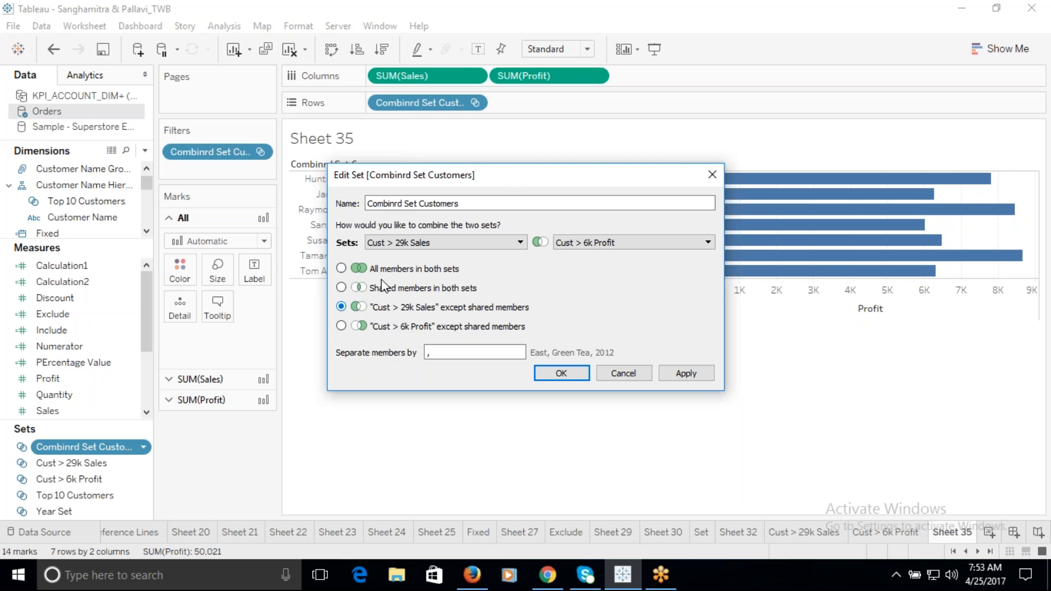
{"action": "left_click_drag", "start_coordinate": [512, 185], "coordinate": [674, 164]}
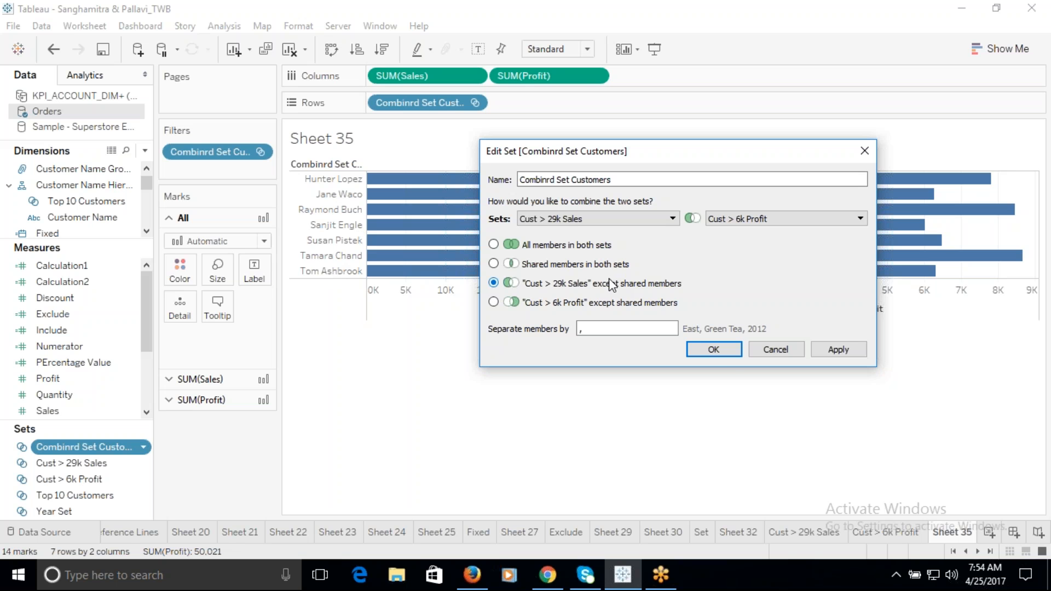
{"action": "left_click", "coordinate": [712, 352]}
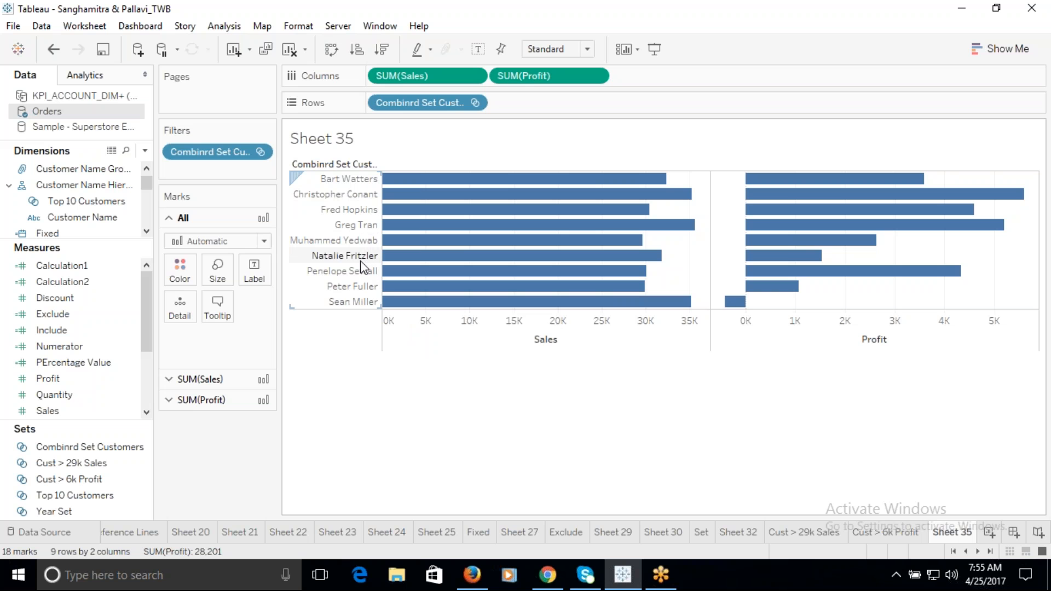
Change the Combinrd Set Customers set to include "Cust > 6k Profit" except shared members.
{"action": "right_click", "coordinate": [85, 447]}
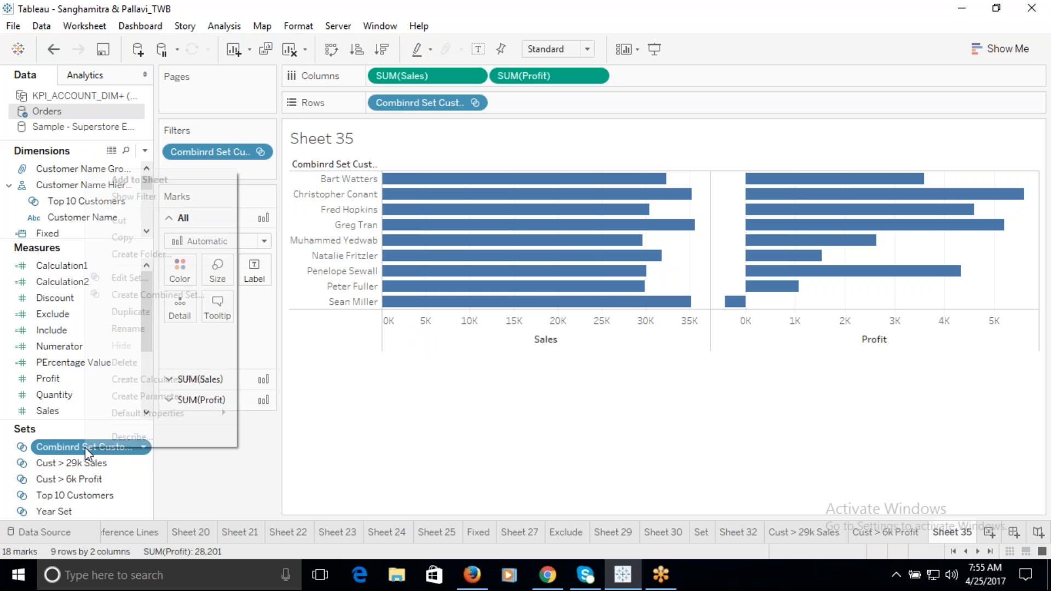
{"action": "left_click", "coordinate": [143, 277]}
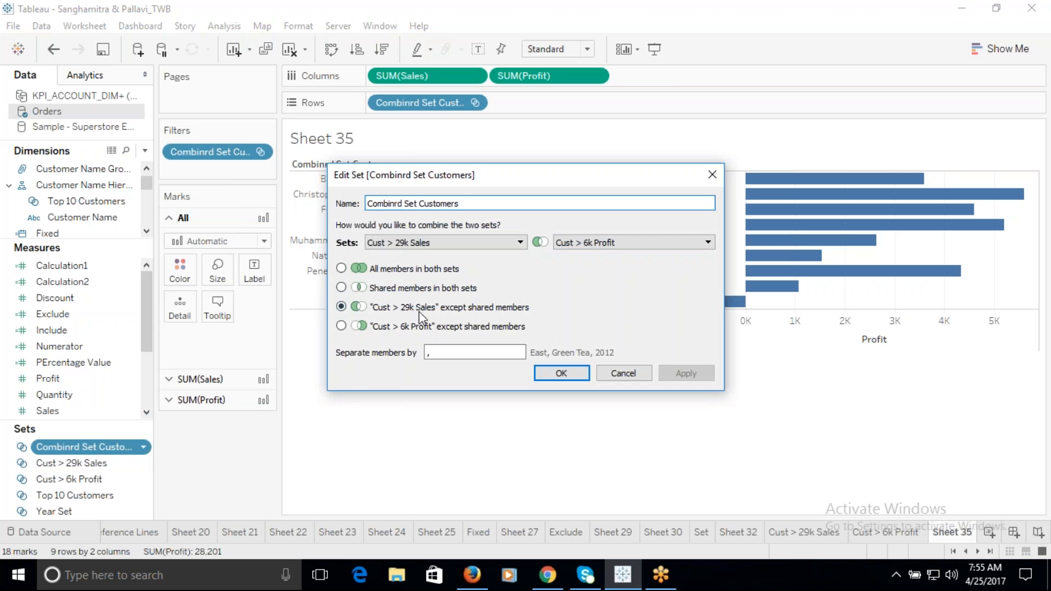
{"action": "left_click", "coordinate": [341, 326]}
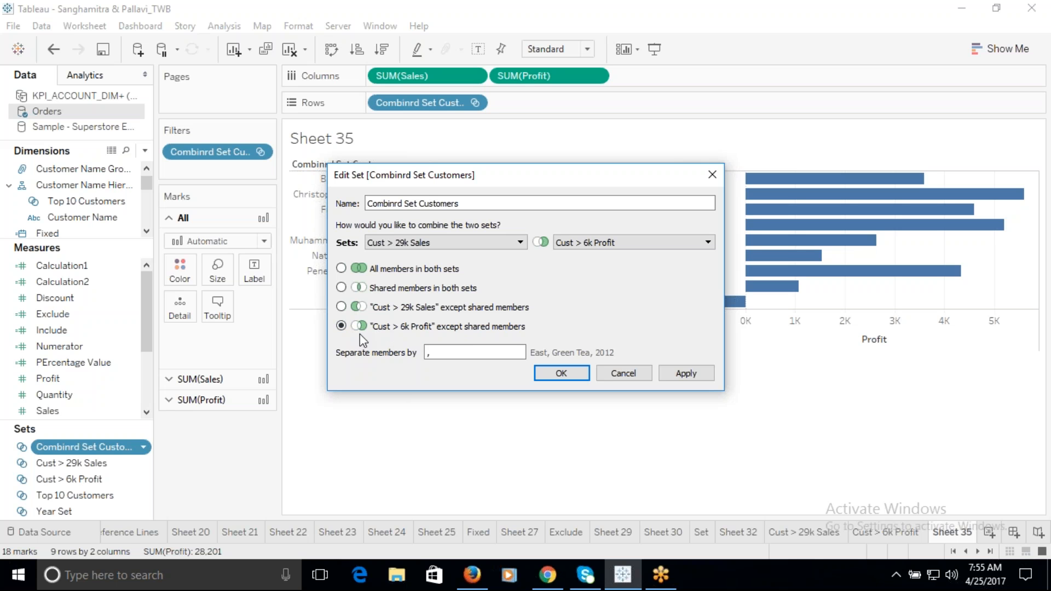
{"action": "left_click", "coordinate": [562, 373]}
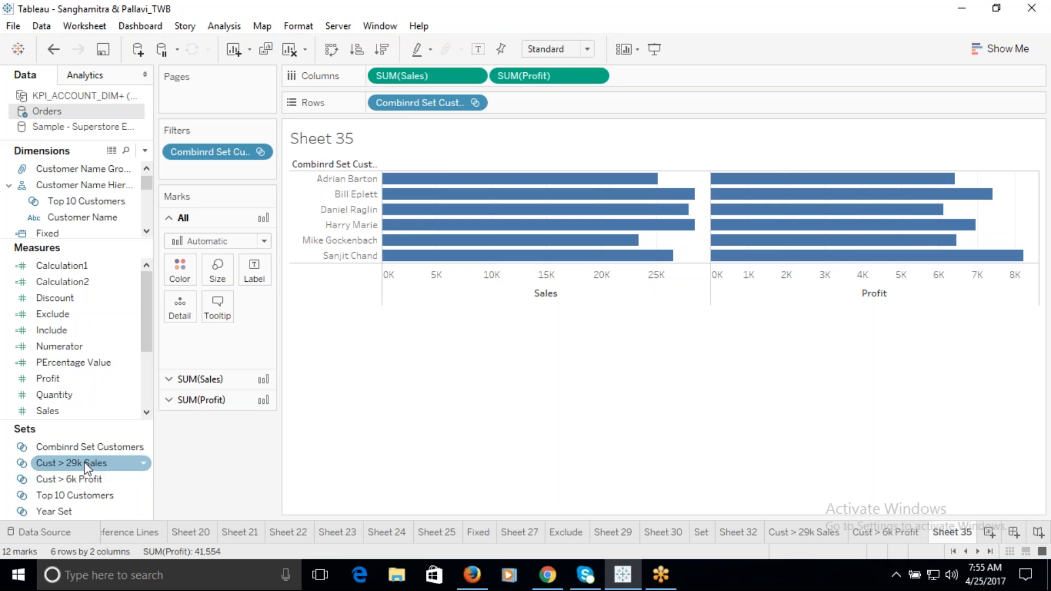
Open the Combinrd Set Customers set for editing to review its combination options.
{"action": "right_click", "coordinate": [81, 446]}
{"action": "left_click", "coordinate": [131, 276]}
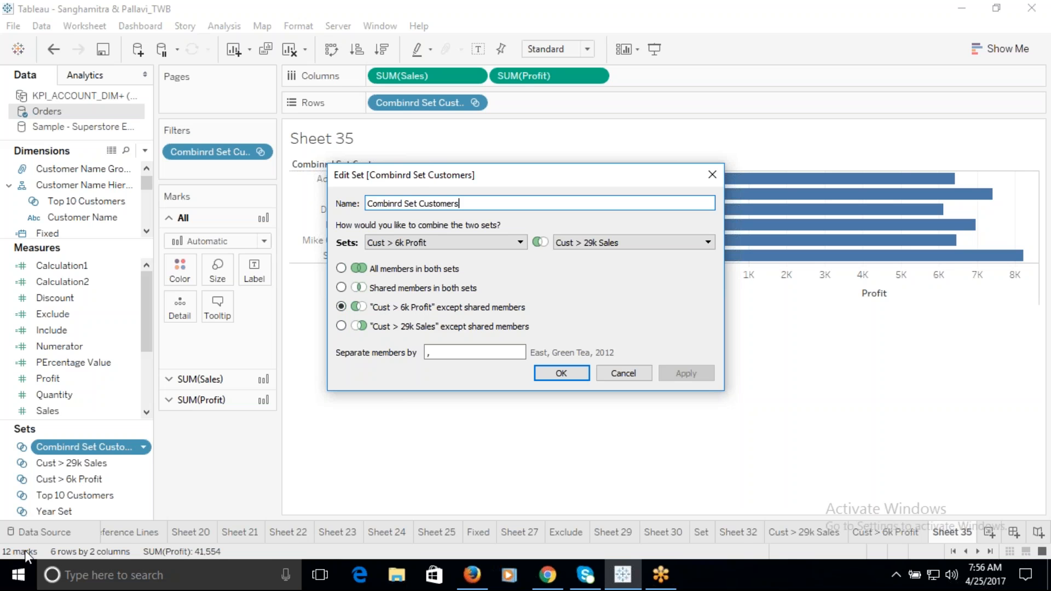
Launch Microsoft Office Excel 2007 with a blank workbook, maximize it, and minimize it to return to Tableau.
{"action": "left_click", "coordinate": [20, 574]}
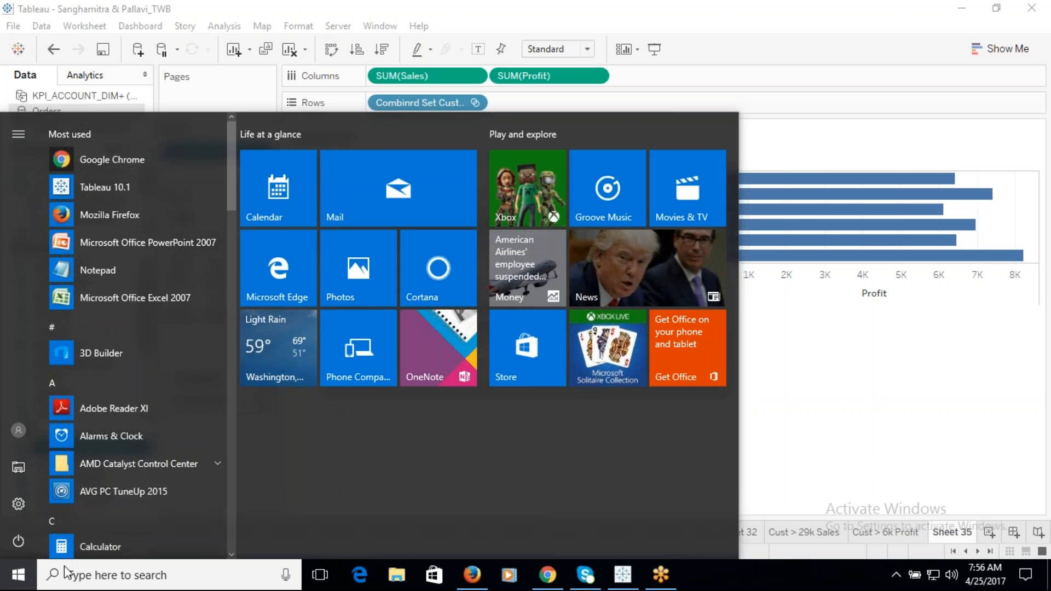
{"action": "left_click", "coordinate": [95, 572]}
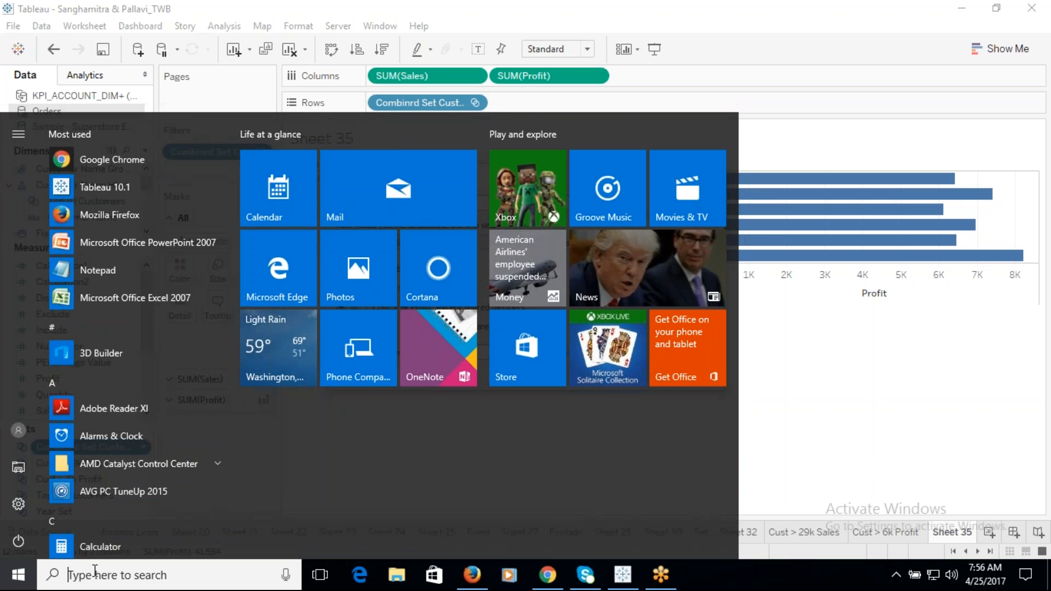
{"action": "type", "text": "exce"}
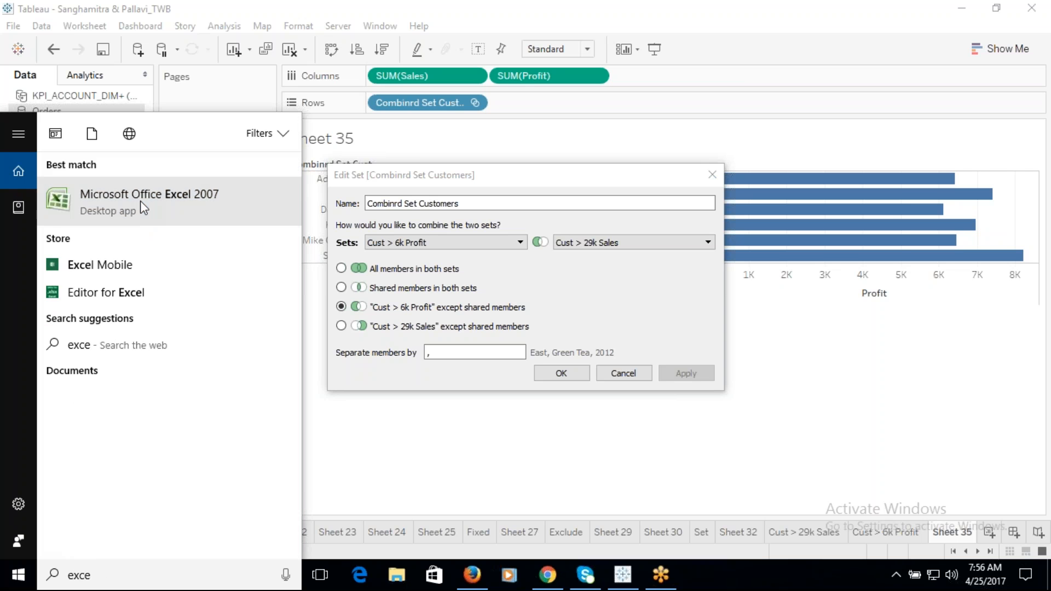
{"action": "left_click", "coordinate": [143, 207]}
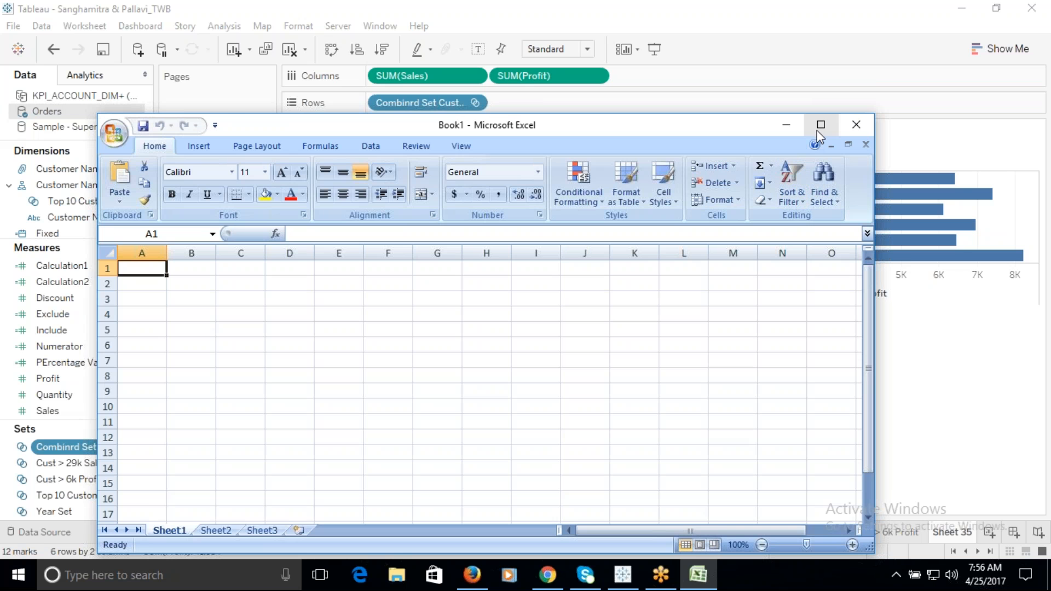
{"action": "left_click", "coordinate": [821, 124]}
{"action": "left_click", "coordinate": [962, 10]}
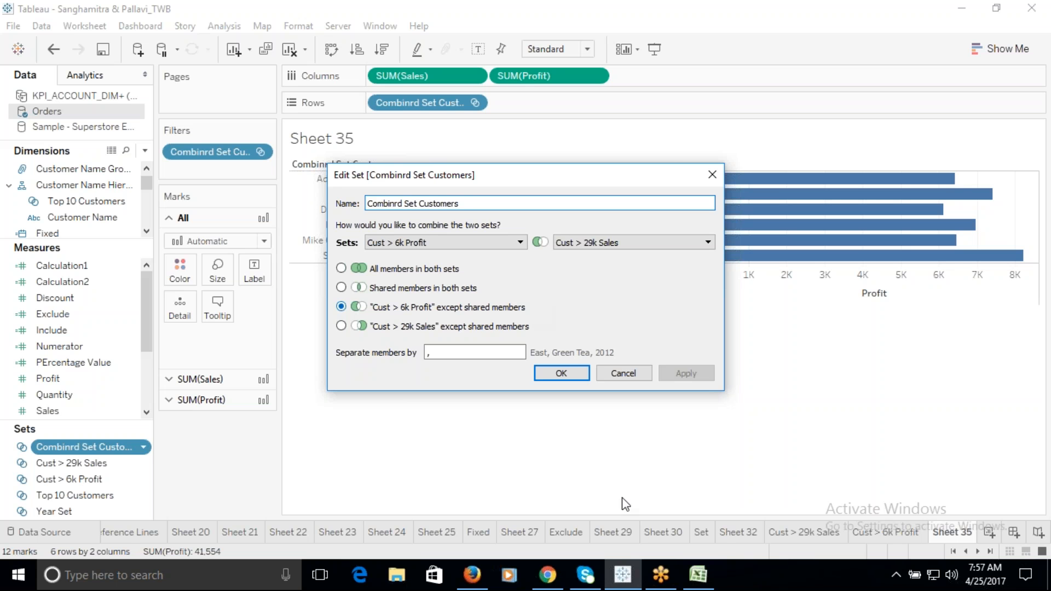
Switch to the blank Excel workbook and enter the column headers A in cell A1 and B in cell B1.
{"action": "left_click", "coordinate": [698, 573]}
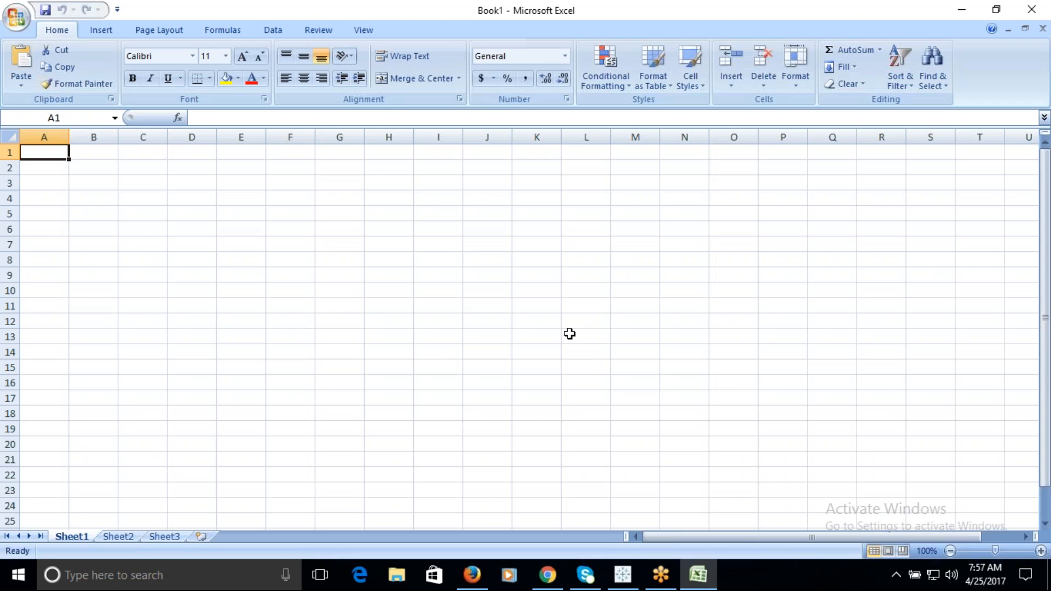
{"action": "type", "text": "A"}
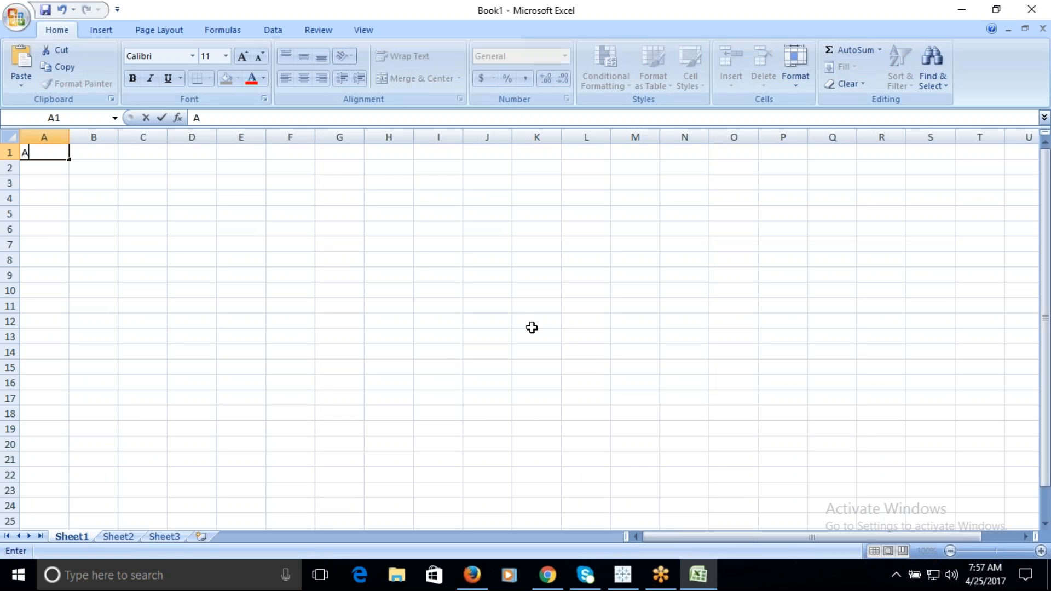
{"action": "left_click", "coordinate": [86, 155]}
{"action": "left_click", "coordinate": [87, 155]}
{"action": "type", "text": "B"}
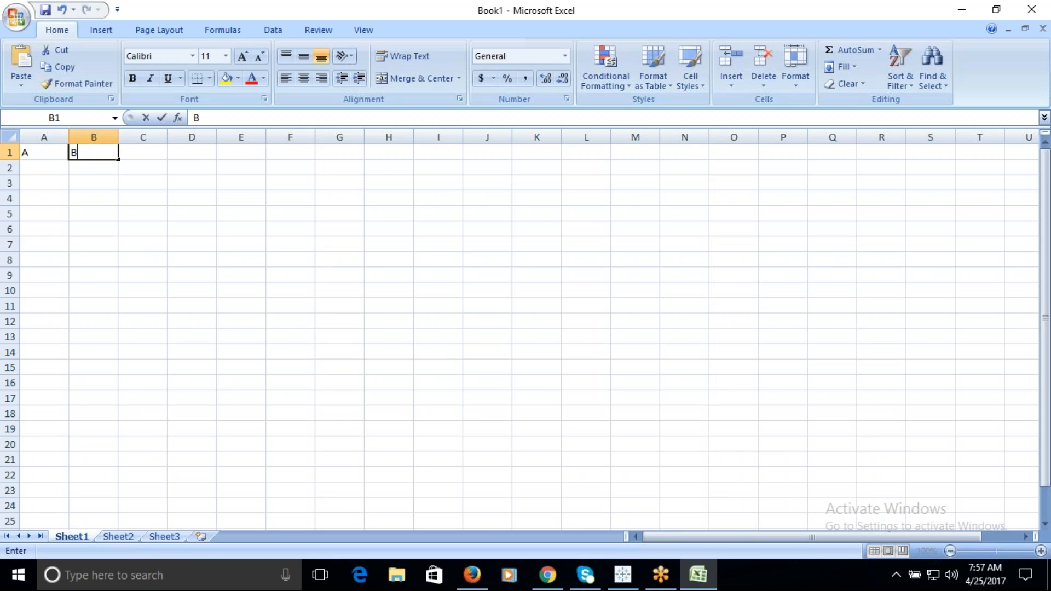
{"action": "left_click", "coordinate": [113, 201]}
Enter three people's first names in cells A2 to A4 under header A.
{"action": "left_click", "coordinate": [47, 166]}
{"action": "type", "text": "Anil"}
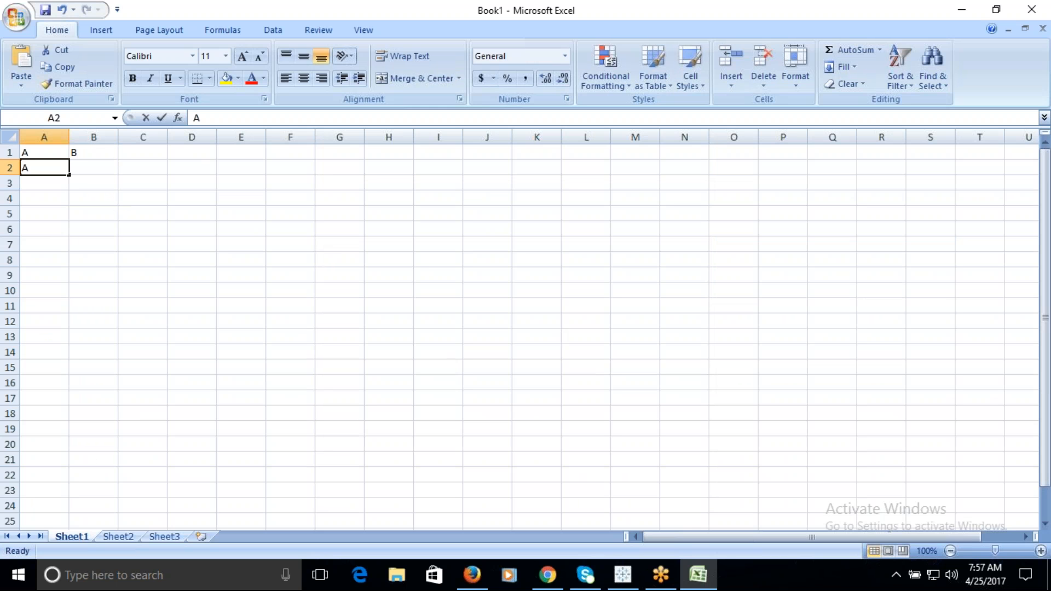
{"action": "left_click", "coordinate": [38, 182]}
{"action": "type", "text": "Sanga"}
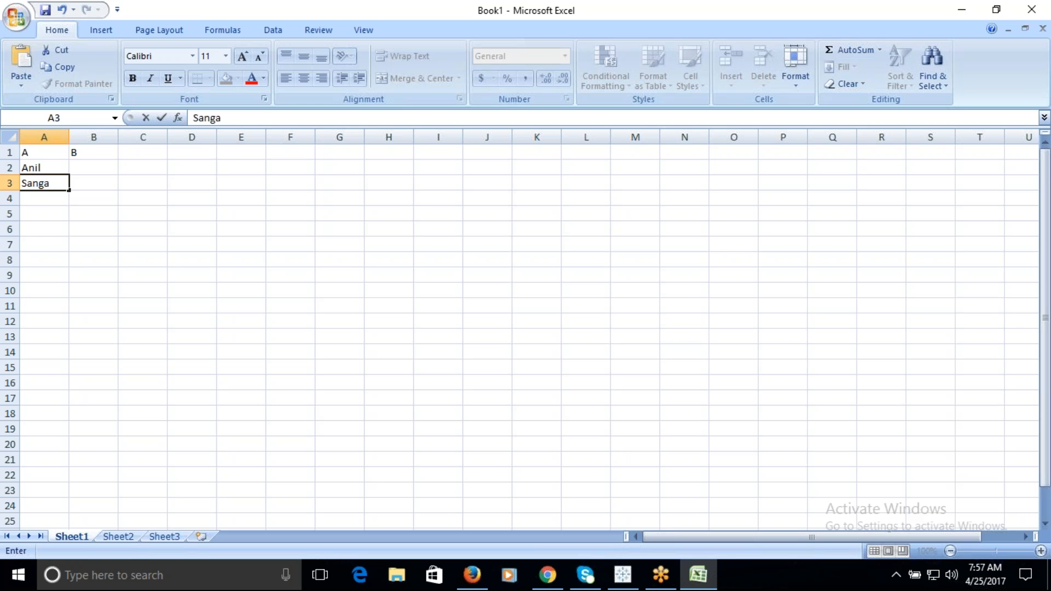
{"action": "left_click", "coordinate": [38, 199]}
{"action": "type", "text": "Pallavi"}
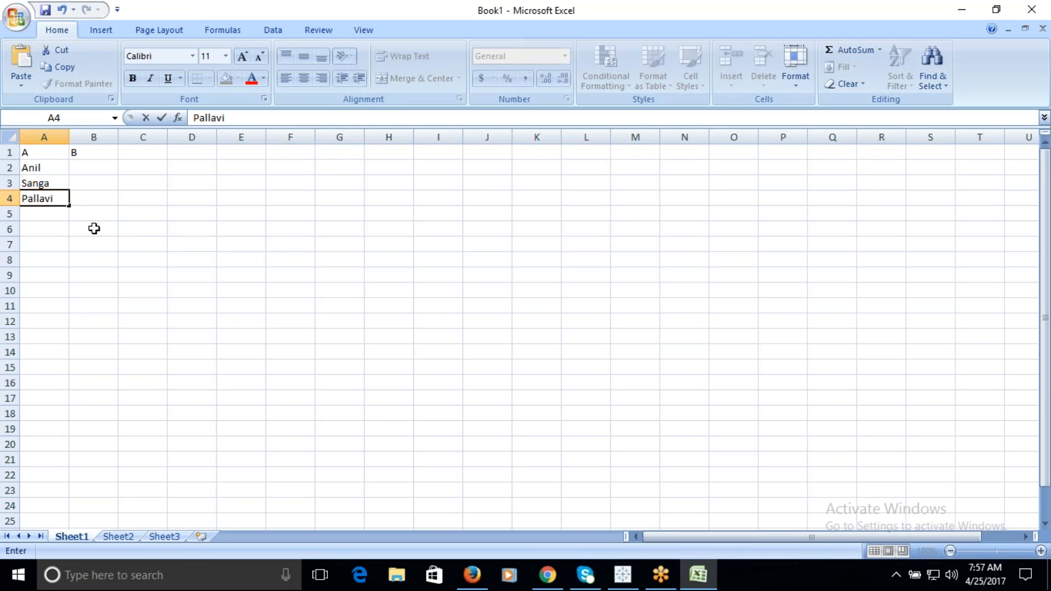
Add the sample entries abc, dsc and fffg in cells A5 to A7, and select the full list A2:A7.
{"action": "left_click", "coordinate": [52, 213]}
{"action": "type", "text": "abc"}
{"action": "key", "text": "Return"}
{"action": "type", "text": "dsc"}
{"action": "key", "text": "Return"}
{"action": "type", "text": "fffg"}
{"action": "left_click", "coordinate": [94, 288]}
{"action": "left_click_drag", "start_coordinate": [40, 165], "coordinate": [41, 238]}
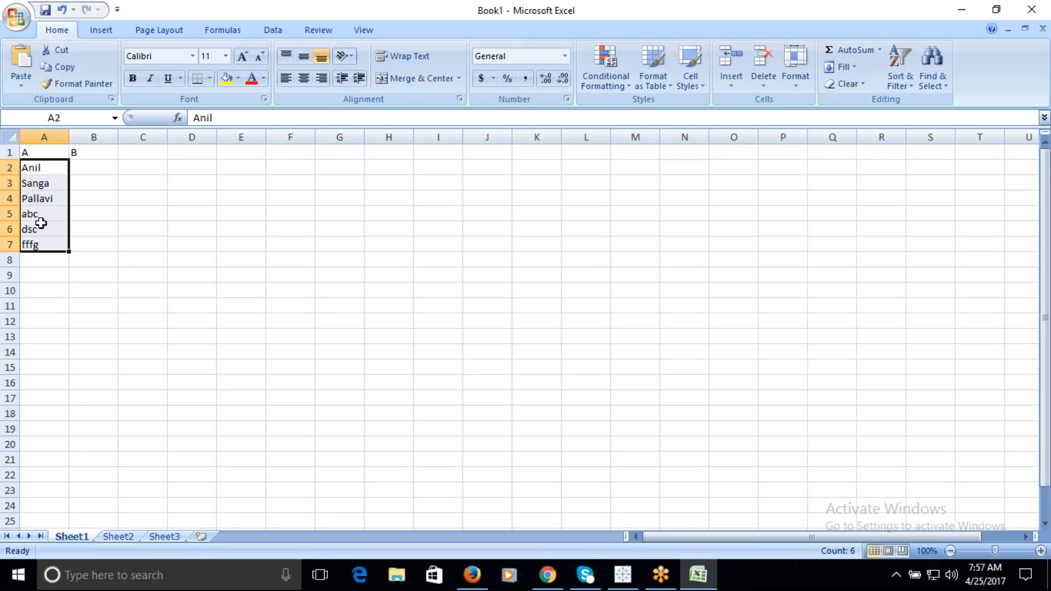
Copy the three names in A2:A4 into column B, starting at cell B2.
{"action": "left_click", "coordinate": [86, 165]}
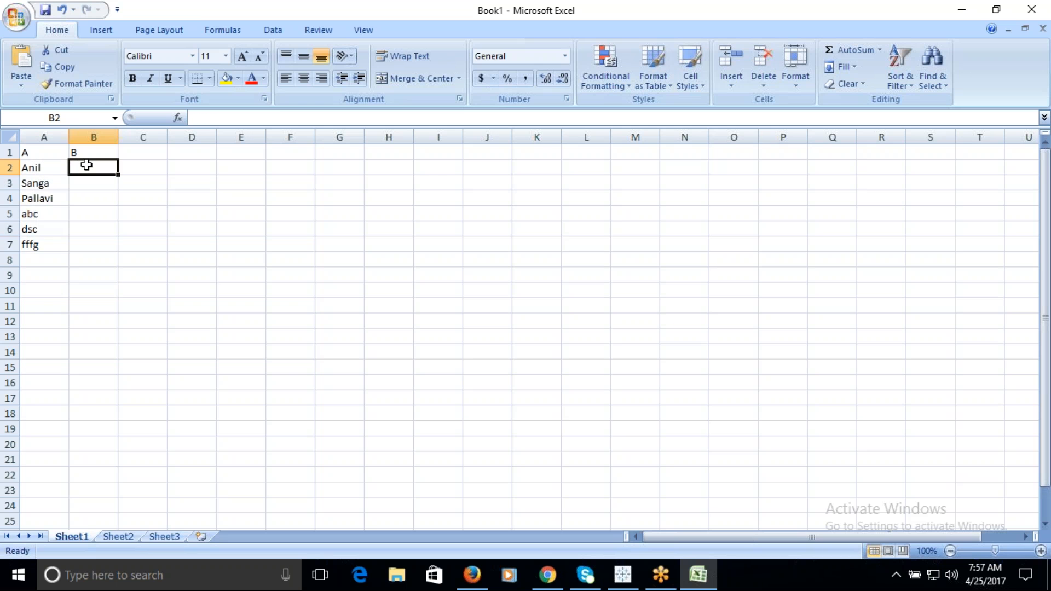
{"action": "left_click_drag", "start_coordinate": [34, 168], "coordinate": [39, 196]}
{"action": "key", "text": "ctrl+c"}
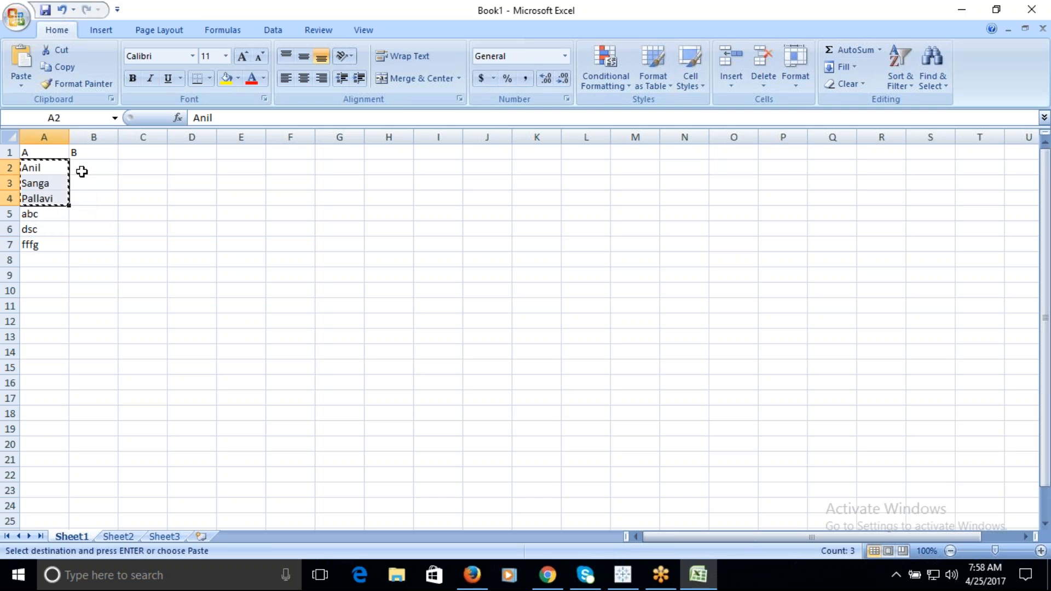
{"action": "left_click", "coordinate": [82, 168]}
{"action": "key", "text": "ctrl+v"}
{"action": "left_click", "coordinate": [76, 213]}
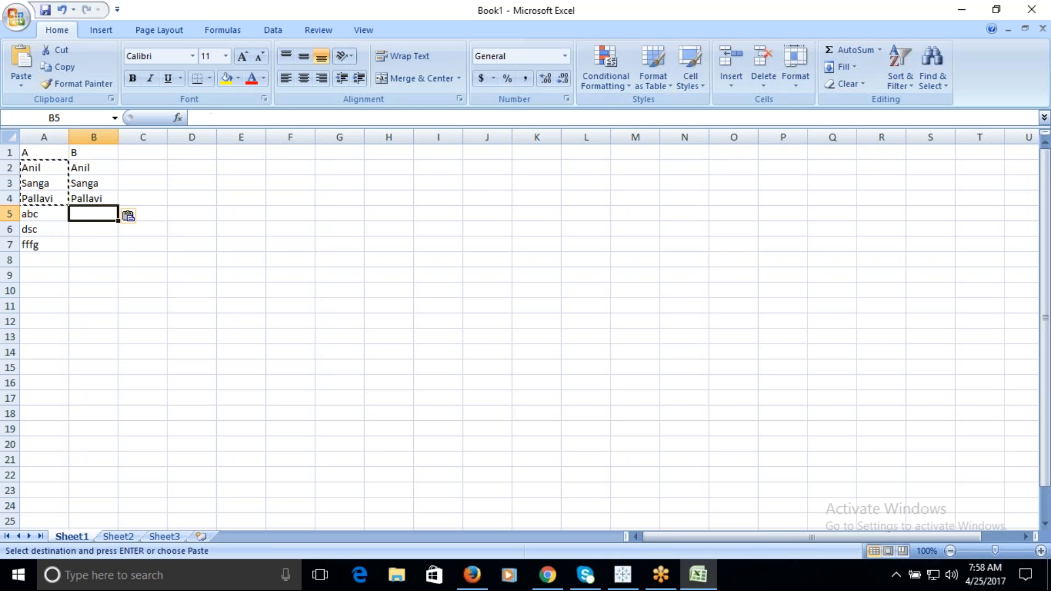
Enter fff, ggg and kkk in cells B5 to B7 as the entries unique to column B.
{"action": "type", "text": "fff"}
{"action": "left_click", "coordinate": [83, 230]}
{"action": "type", "text": "ggg"}
{"action": "left_click", "coordinate": [86, 247]}
{"action": "type", "text": "kkk"}
{"action": "left_click", "coordinate": [150, 290]}
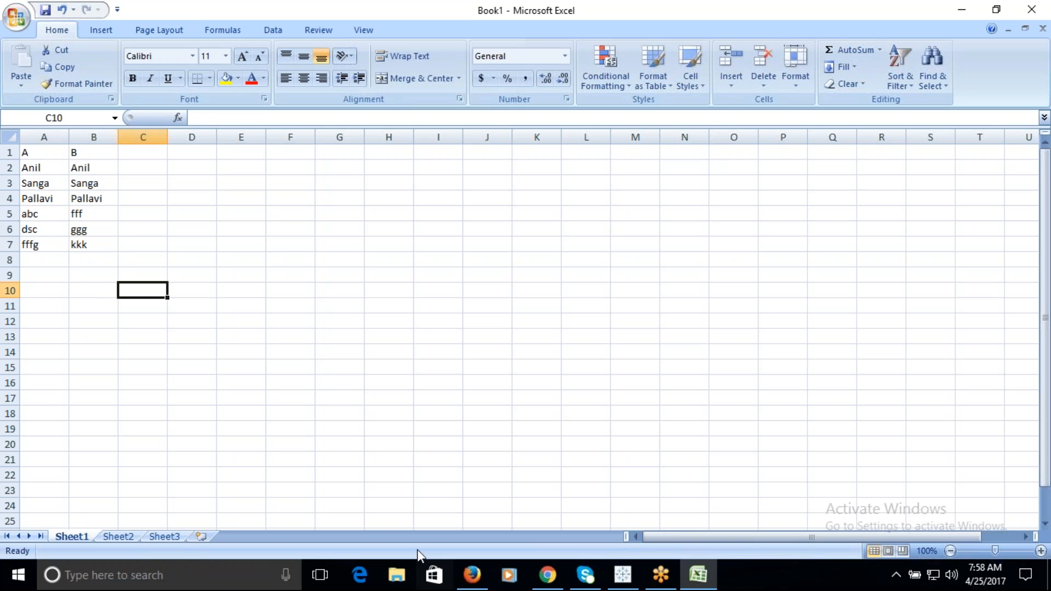
Compare the shared names in A2:B4 in Excel with the combination options in Tableau's Edit Set dialog.
{"action": "key", "text": "alt+Tab"}
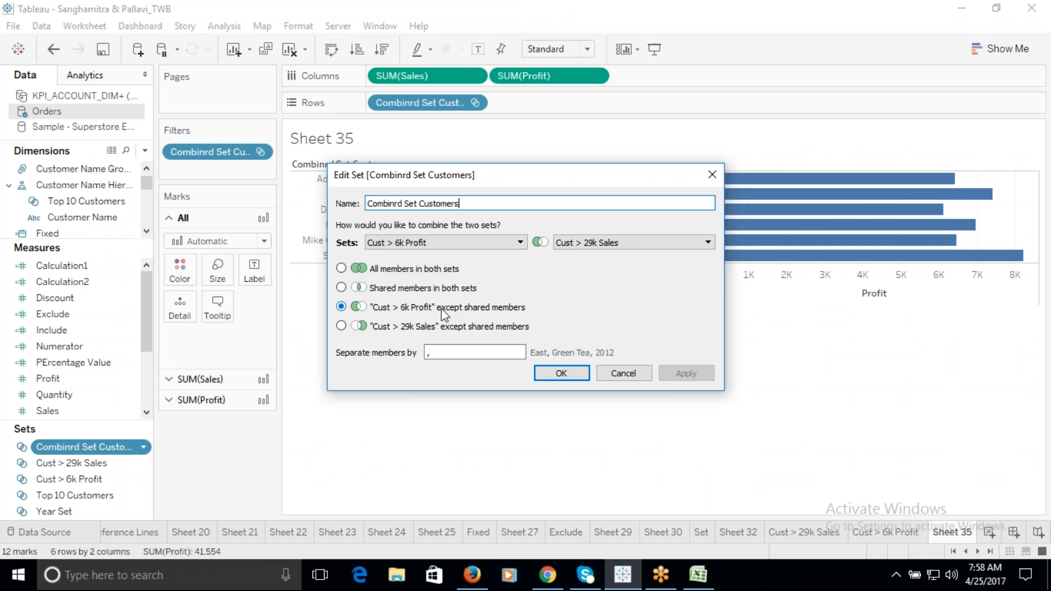
{"action": "key", "text": "alt+Tab"}
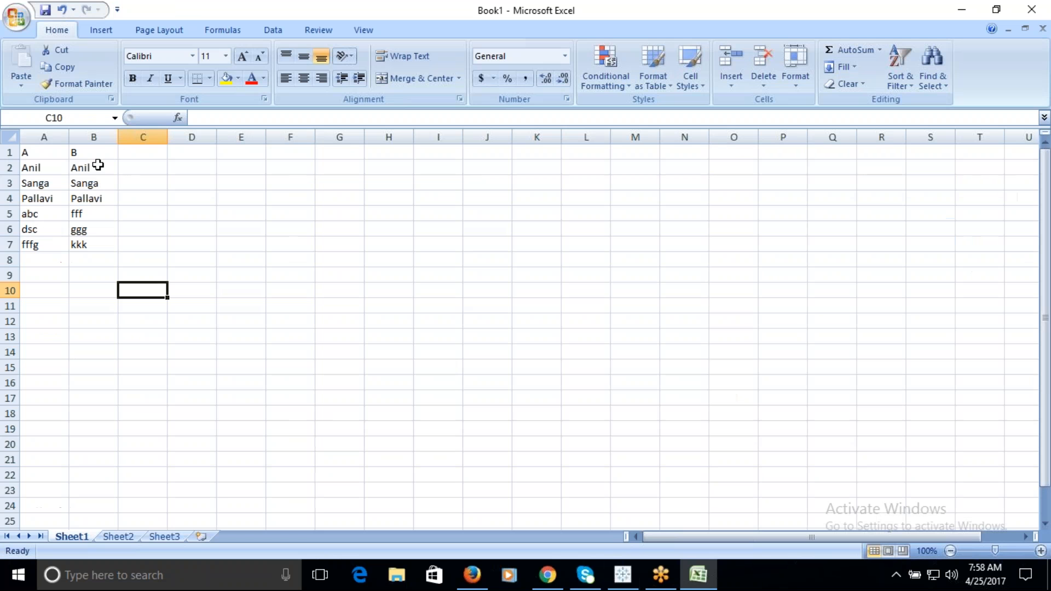
{"action": "left_click_drag", "start_coordinate": [31, 167], "coordinate": [85, 199]}
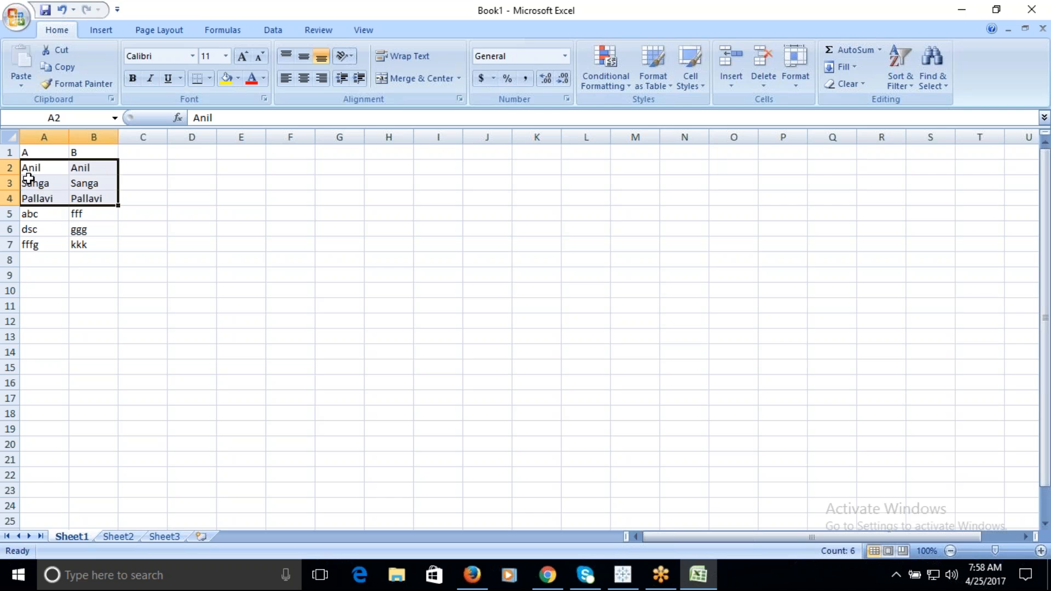
{"action": "left_click_drag", "start_coordinate": [29, 169], "coordinate": [38, 195]}
{"action": "key", "text": "alt+Tab"}
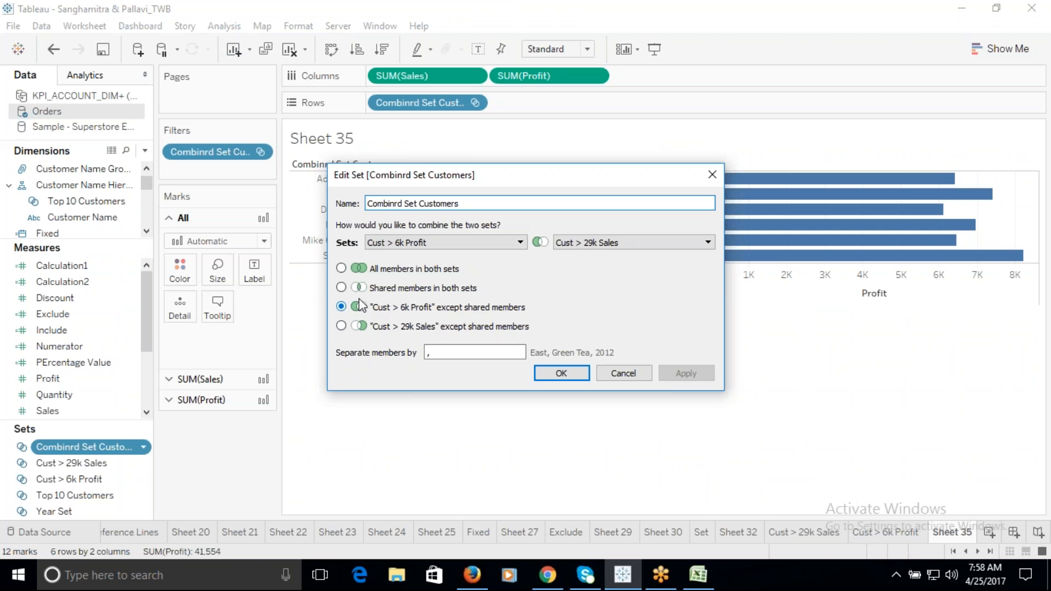
Switch to Excel and copy column A's unshared entries A5:A7 to the cells starting at A10.
{"action": "key", "text": "alt+Tab"}
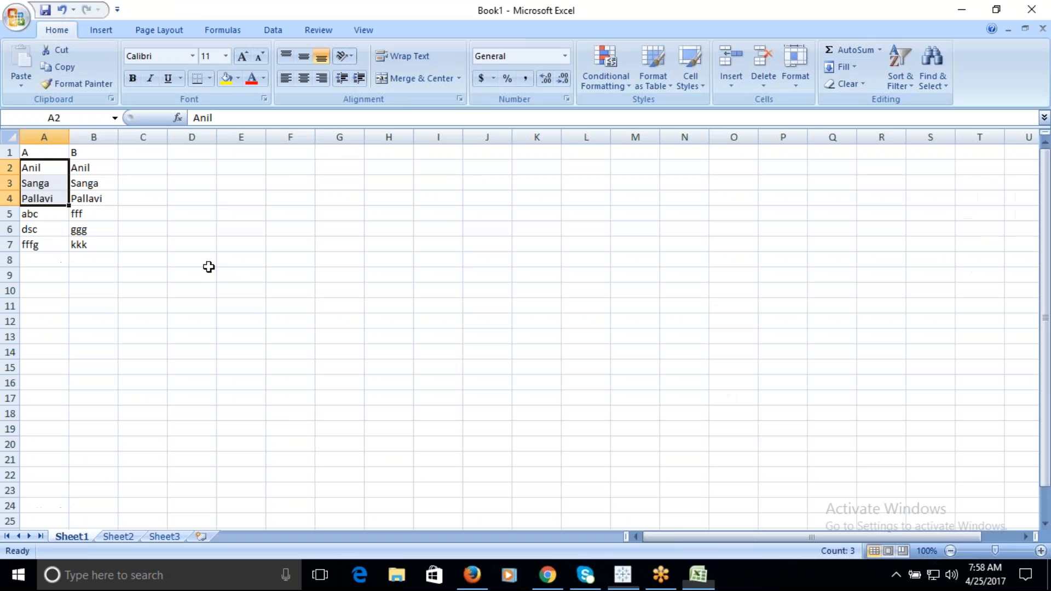
{"action": "left_click_drag", "start_coordinate": [77, 214], "coordinate": [36, 246]}
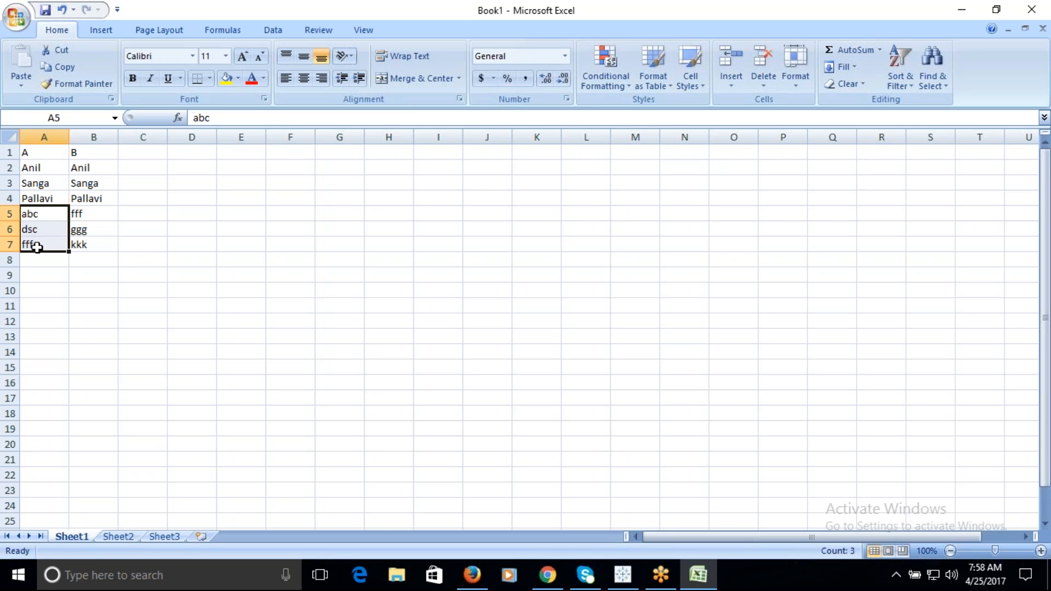
{"action": "key", "text": "ctrl+c"}
{"action": "left_click", "coordinate": [31, 294]}
{"action": "key", "text": "ctrl+v"}
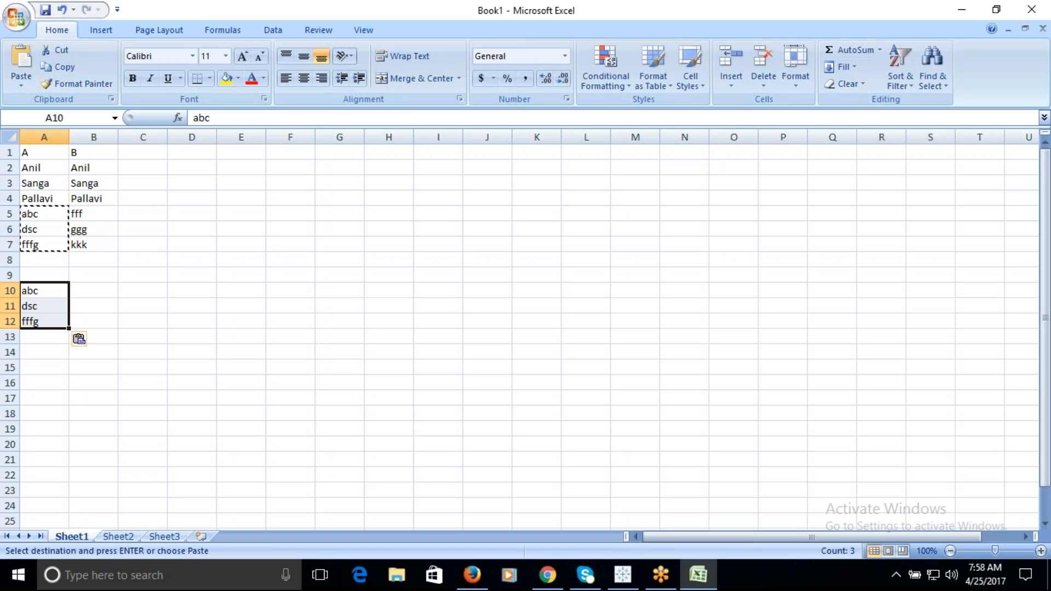
{"action": "left_click", "coordinate": [202, 427]}
Check Tableau's set combination options against the members common to both columns, A2:B4, in Excel.
{"action": "key", "text": "alt+Tab"}
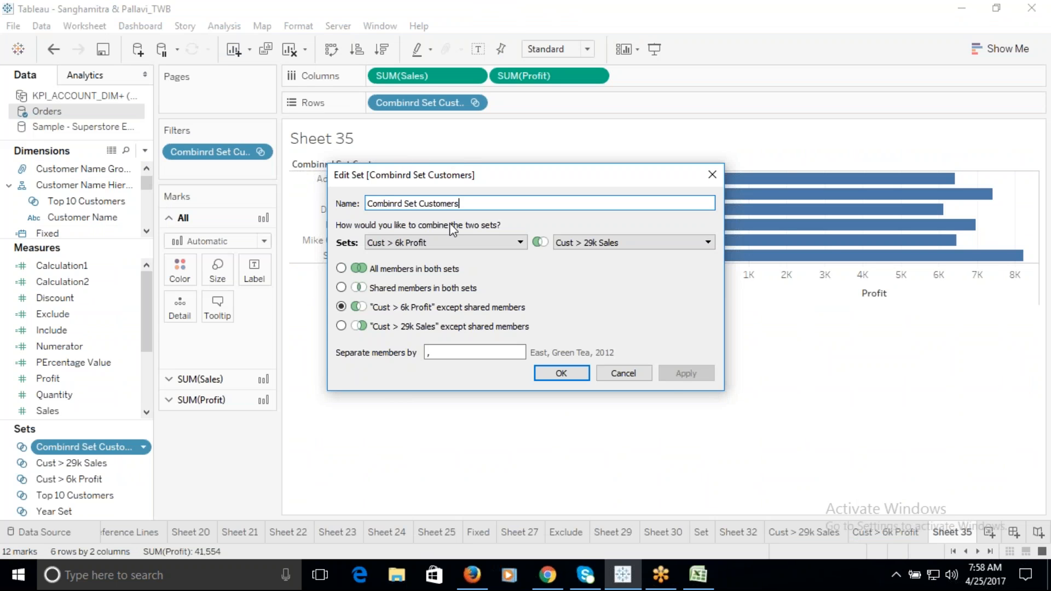
{"action": "key", "text": "alt+Tab"}
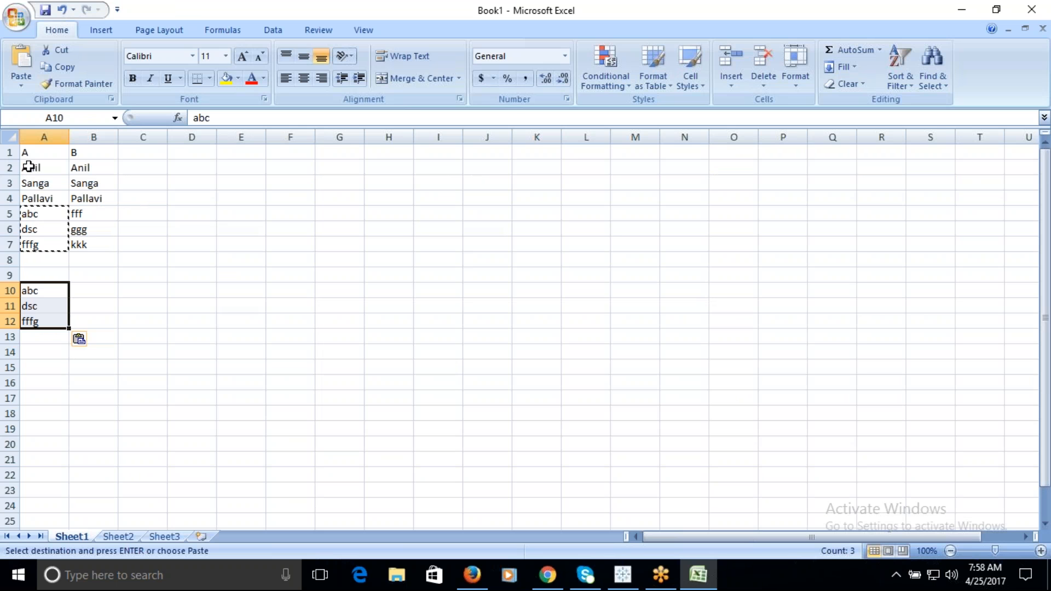
{"action": "left_click_drag", "start_coordinate": [26, 171], "coordinate": [86, 194]}
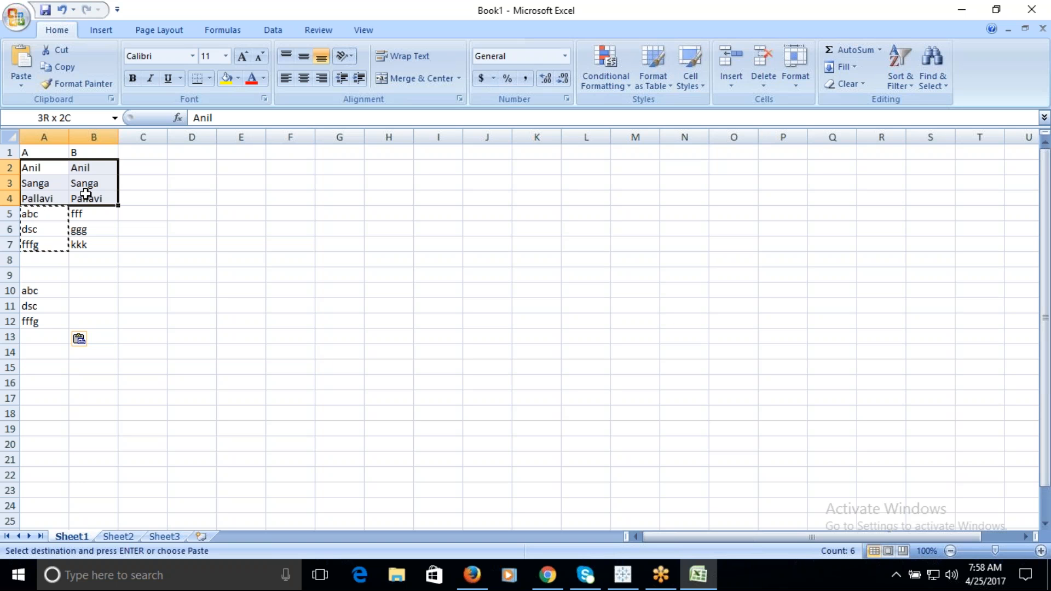
{"action": "left_click_drag", "start_coordinate": [86, 194], "coordinate": [85, 194]}
{"action": "double_click", "coordinate": [223, 235]}
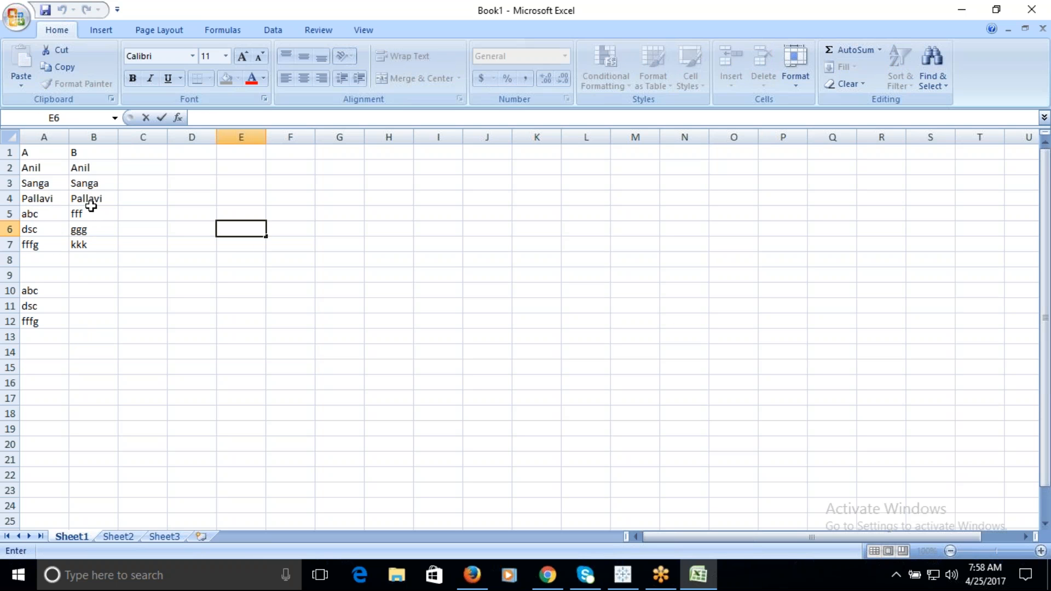
{"action": "key", "text": "alt+Tab"}
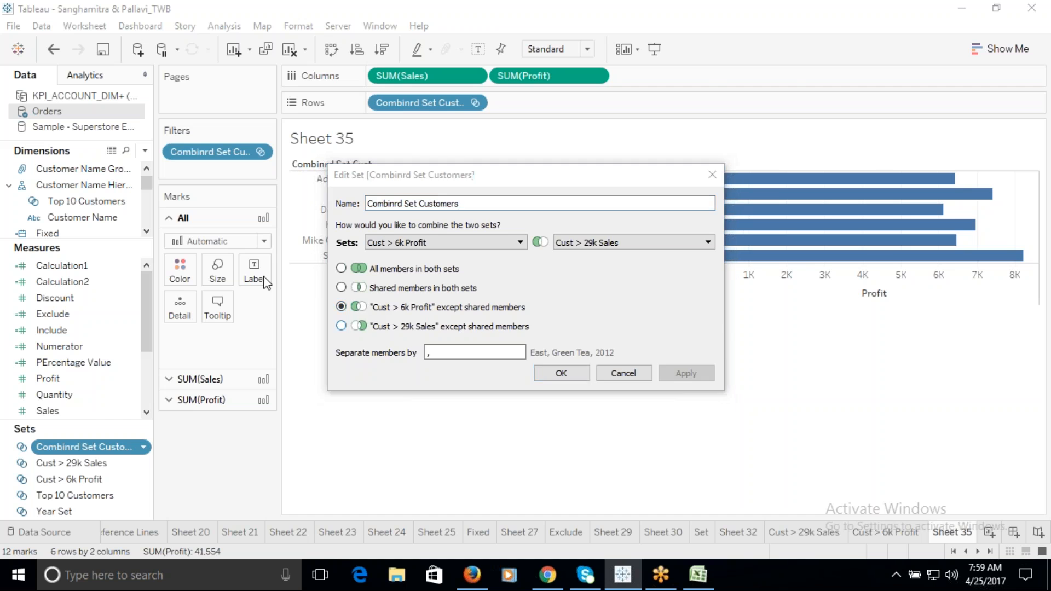
Examine column B's list B2:B7 and the entries A5:A7 unique to column A in Excel.
{"action": "key", "text": "alt+Tab"}
{"action": "left_click", "coordinate": [81, 168]}
{"action": "left_click_drag", "start_coordinate": [81, 168], "coordinate": [77, 248]}
{"action": "left_click", "coordinate": [174, 202]}
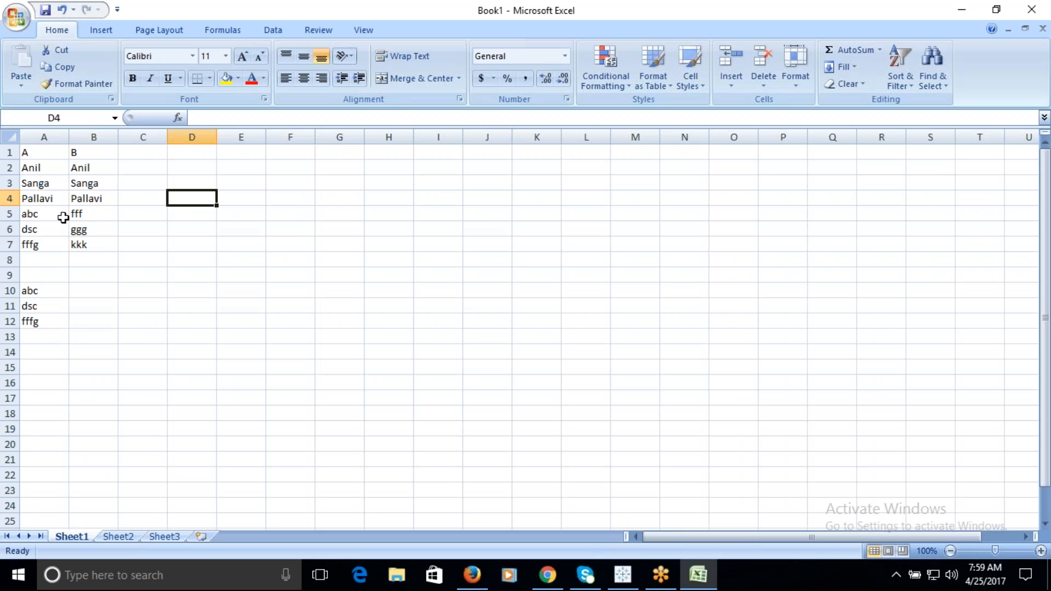
{"action": "left_click_drag", "start_coordinate": [35, 216], "coordinate": [32, 246]}
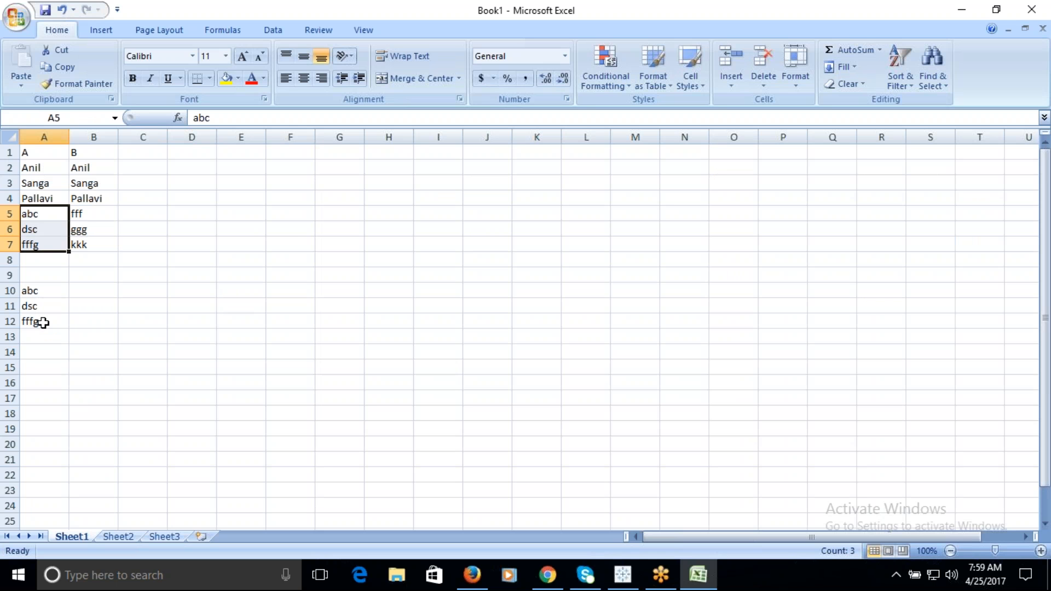
Switch to Tableau, move the Edit Set dialog aside to review the charted customers, and accept the set as it is.
{"action": "key", "text": "alt+Tab"}
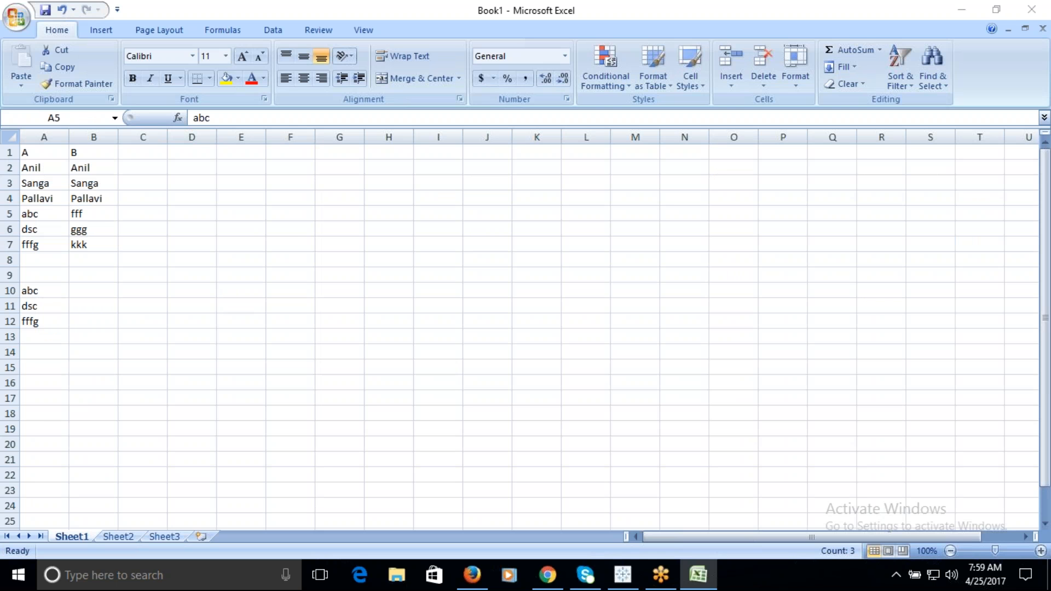
{"action": "key", "text": "alt+Tab"}
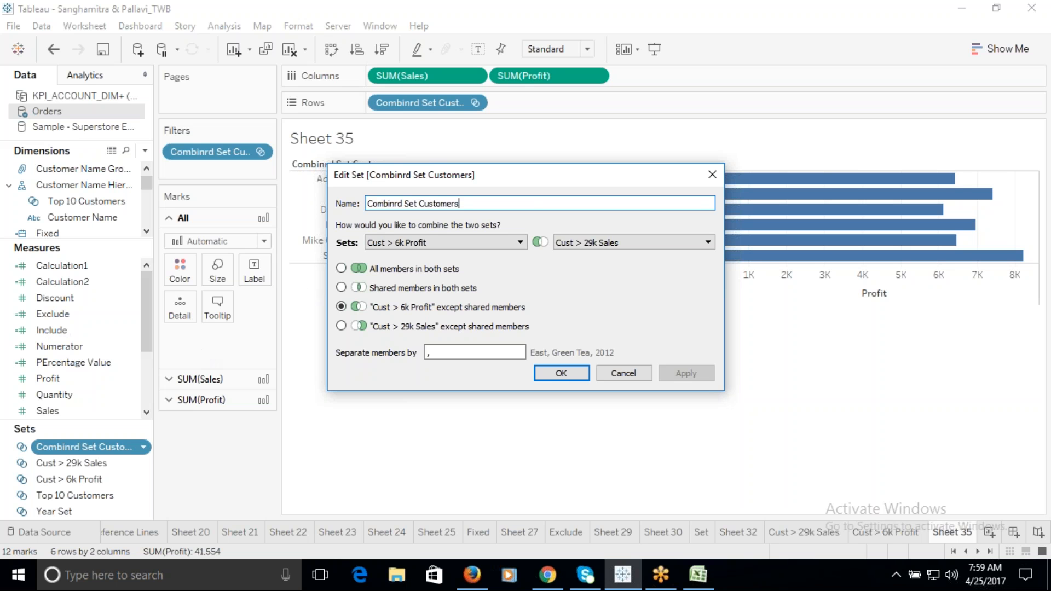
{"action": "left_click_drag", "start_coordinate": [528, 174], "coordinate": [628, 239]}
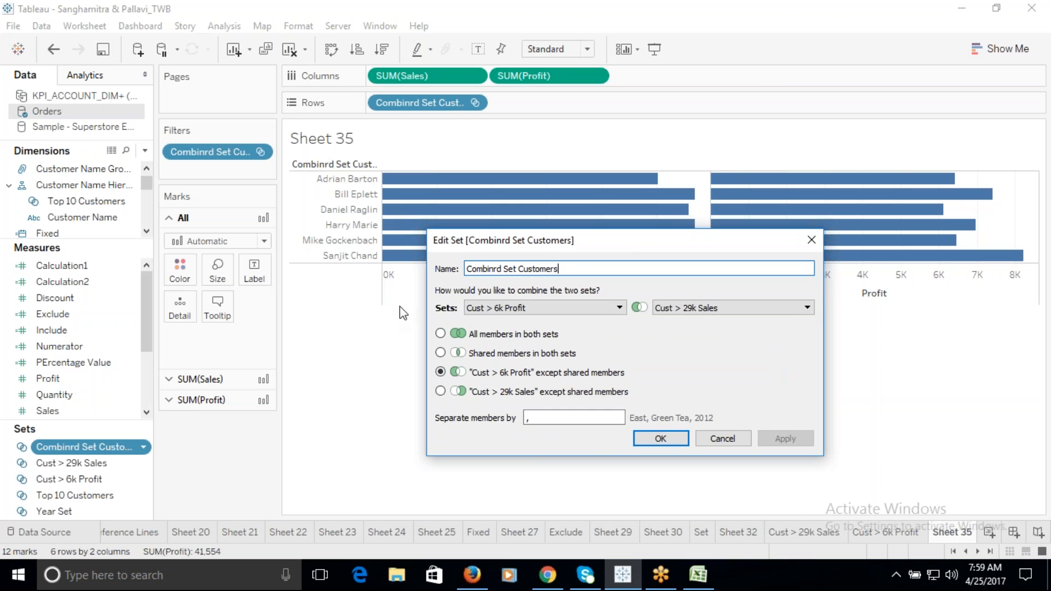
{"action": "left_click", "coordinate": [672, 440]}
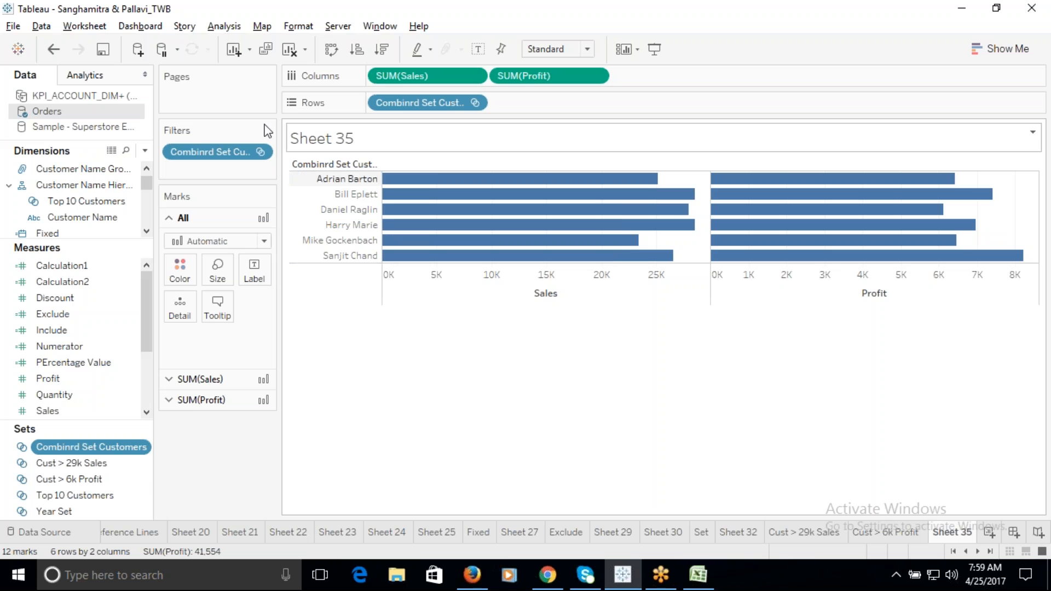
Change the Combinrd Set Customers set to include only shared members in both sets.
{"action": "right_click", "coordinate": [82, 447]}
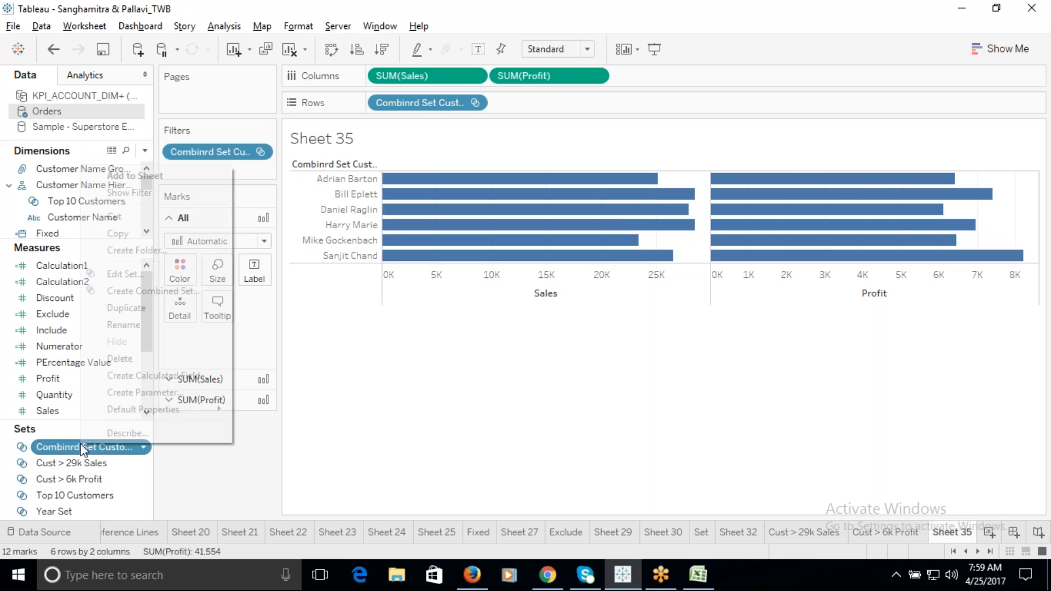
{"action": "left_click", "coordinate": [134, 275]}
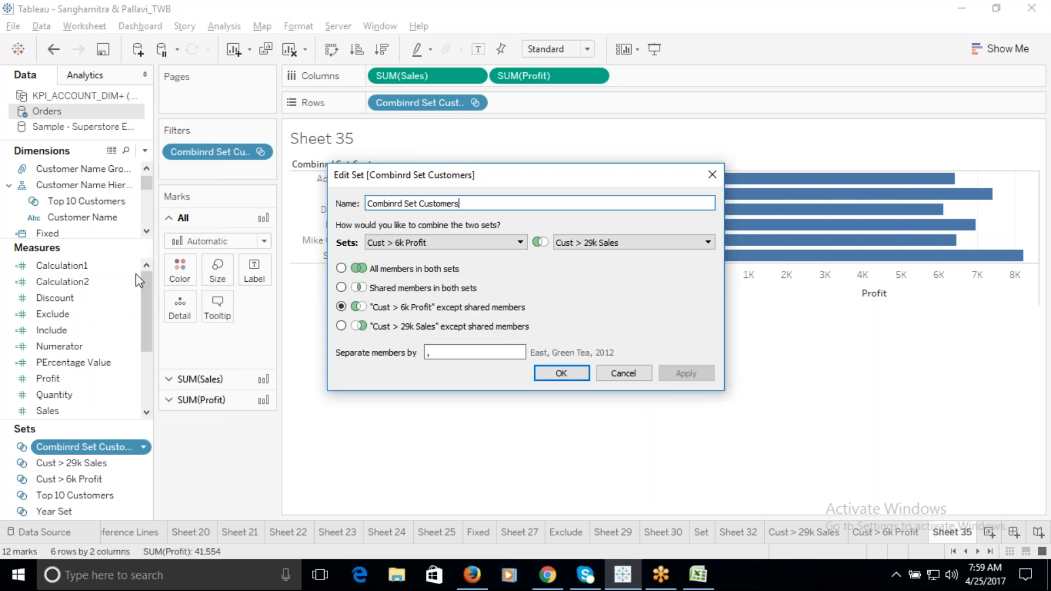
{"action": "left_click", "coordinate": [341, 288]}
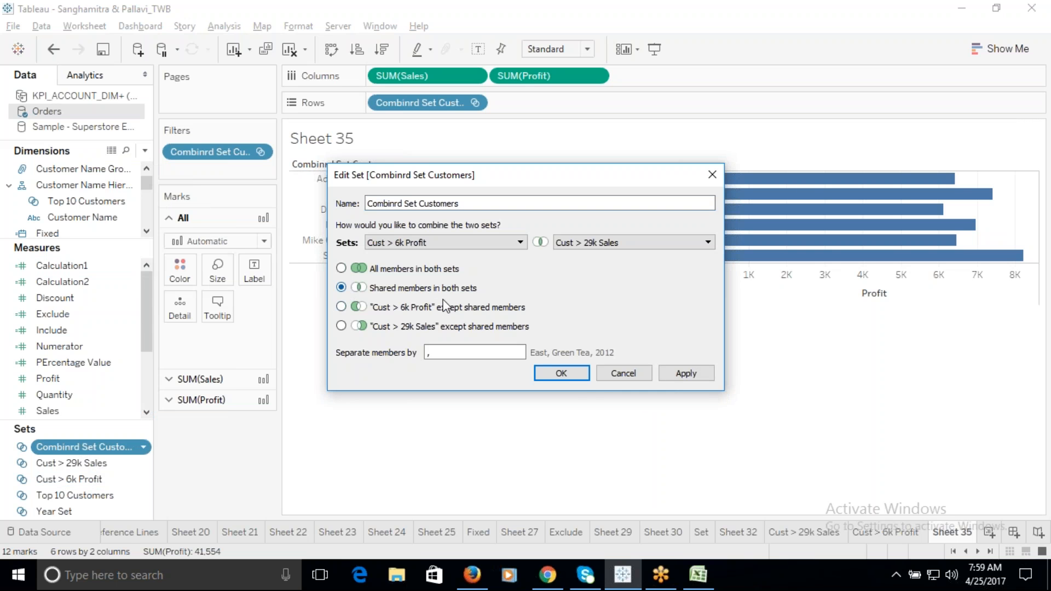
{"action": "left_click", "coordinate": [570, 373]}
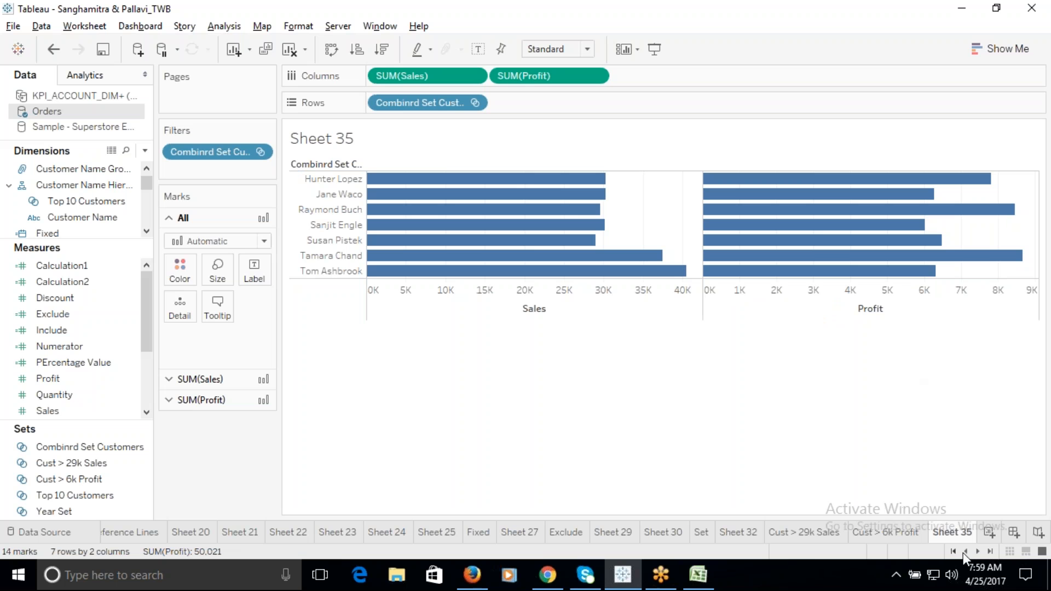
Rename the Sheet 35 worksheet as Shared members.
{"action": "double_click", "coordinate": [953, 532]}
{"action": "type", "text": "Shared members"}
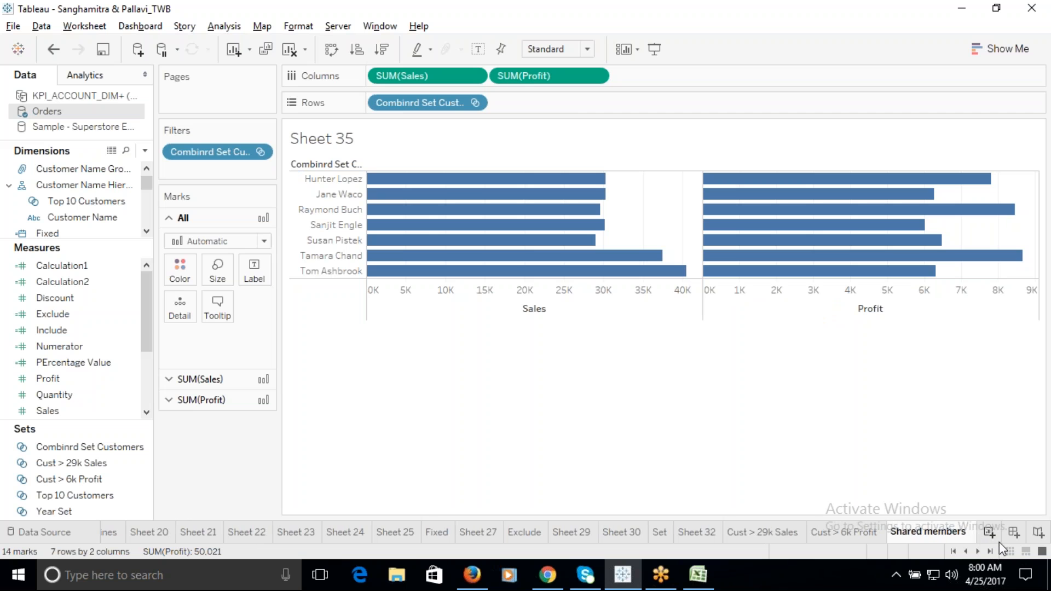
{"action": "left_click", "coordinate": [985, 482]}
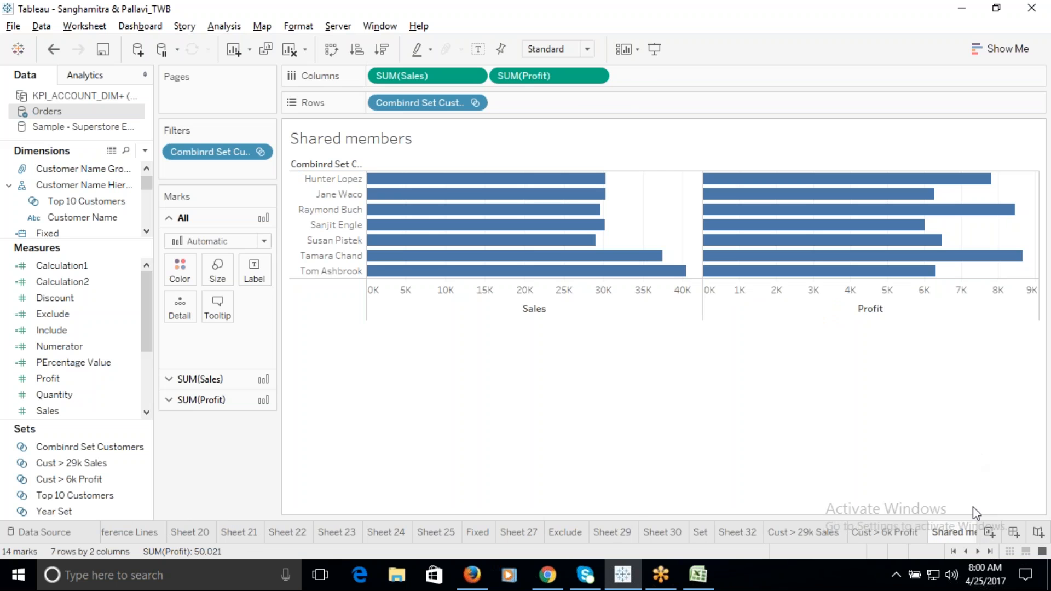
On a new worksheet, create a combined set from Cust > 29k Sales and Cust > 6k Profit, keeping "Cust > 29k Sales" except shared members.
{"action": "left_click", "coordinate": [988, 532]}
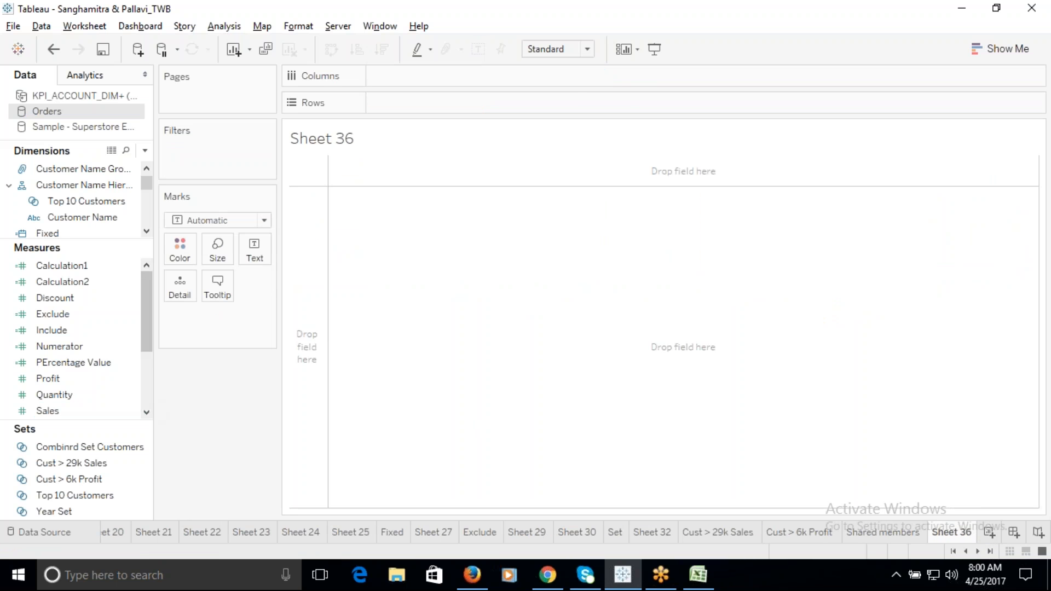
{"action": "left_click", "coordinate": [76, 480]}
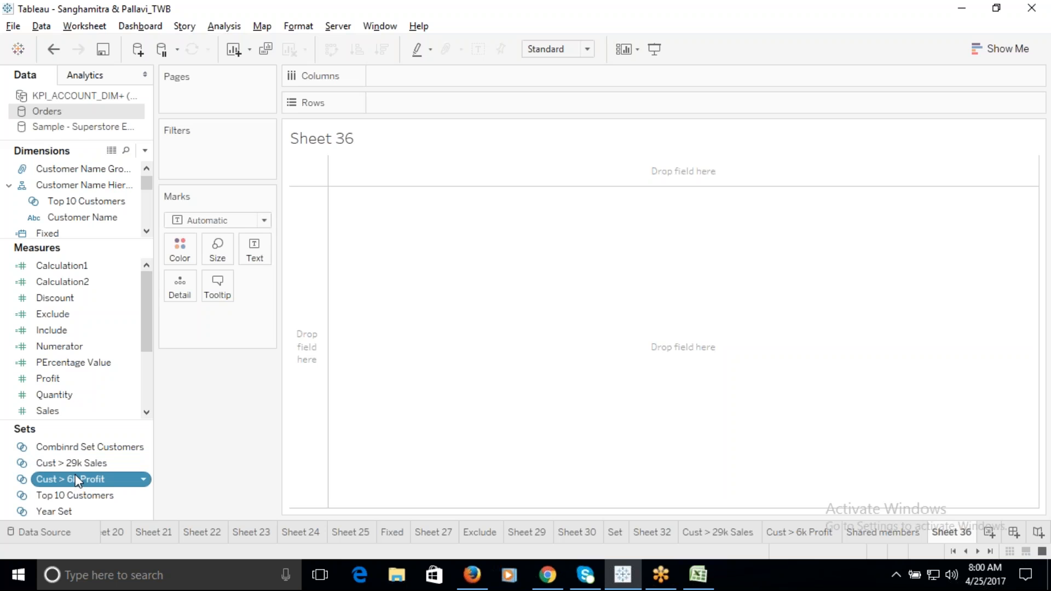
{"action": "left_click", "coordinate": [74, 461], "text": "ctrl"}
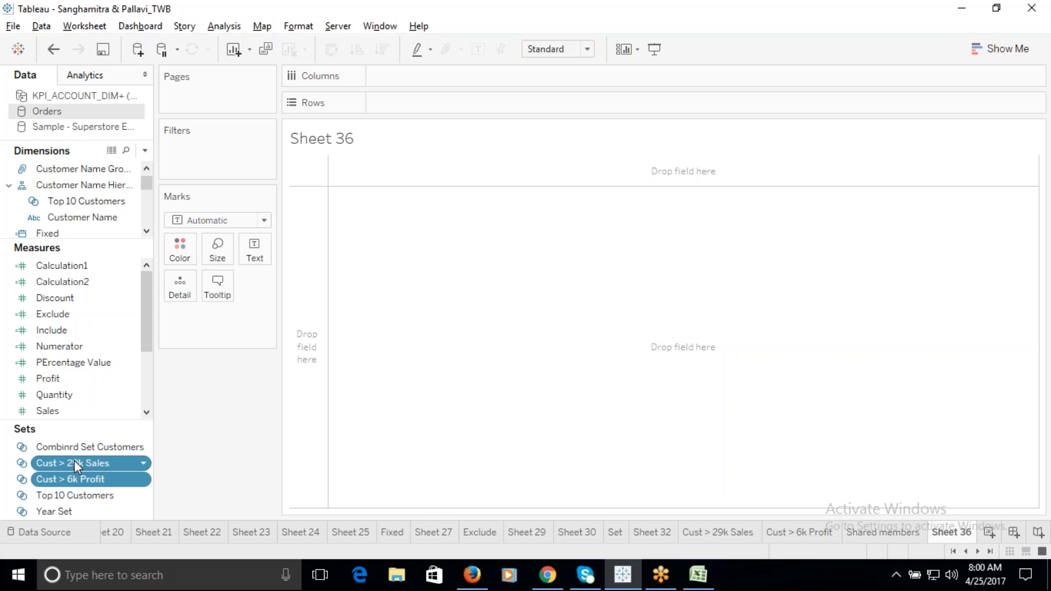
{"action": "right_click", "coordinate": [74, 460]}
{"action": "left_click", "coordinate": [132, 383]}
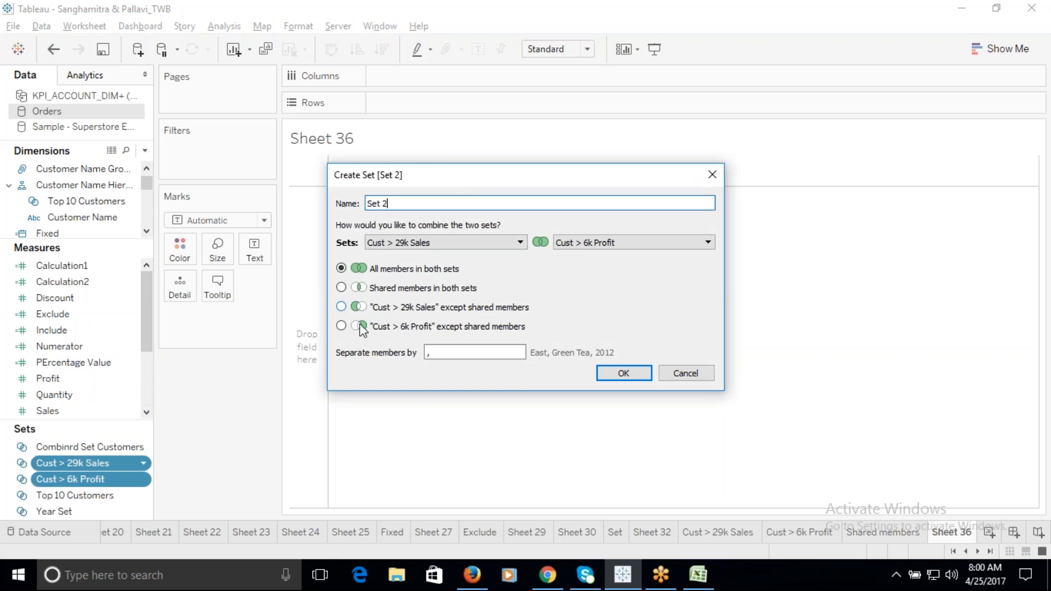
{"action": "left_click", "coordinate": [353, 307]}
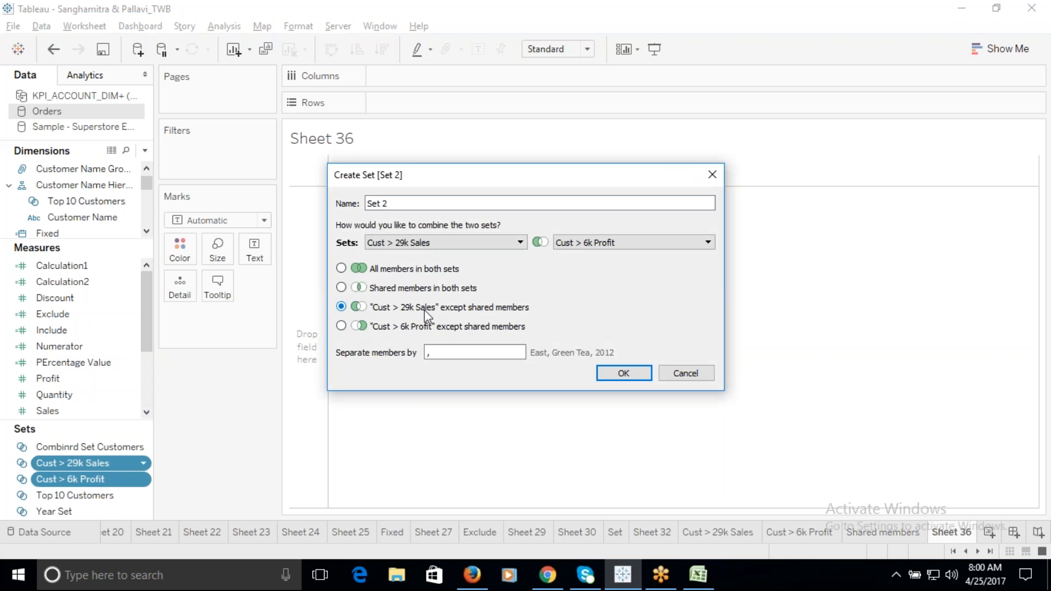
{"action": "left_click", "coordinate": [624, 374]}
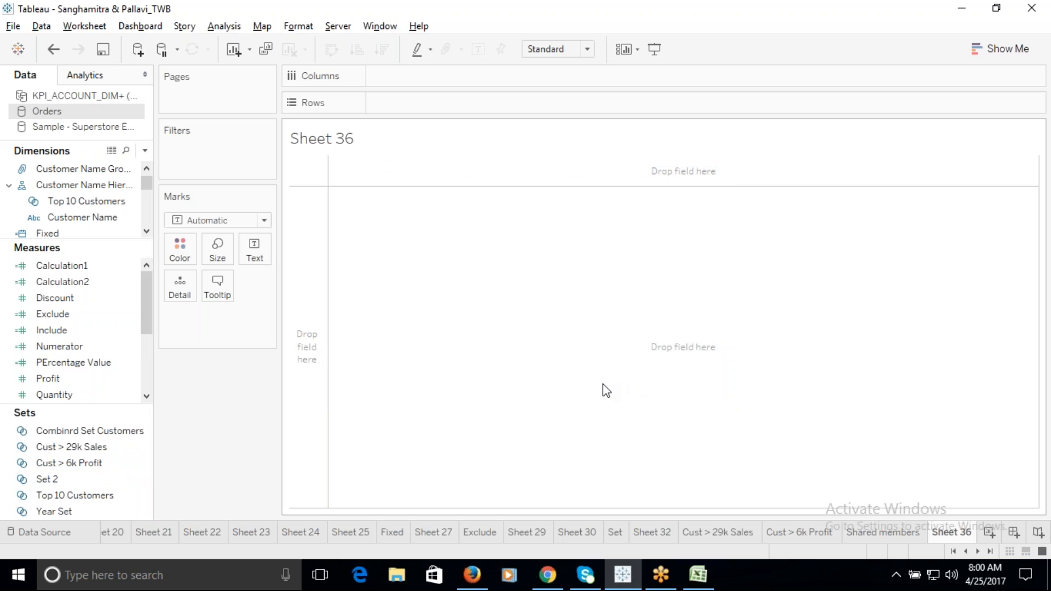
Chart Sales and Profit in columns against Set 2 in rows, showing the members in the set.
{"action": "left_click_drag", "start_coordinate": [57, 479], "coordinate": [413, 106]}
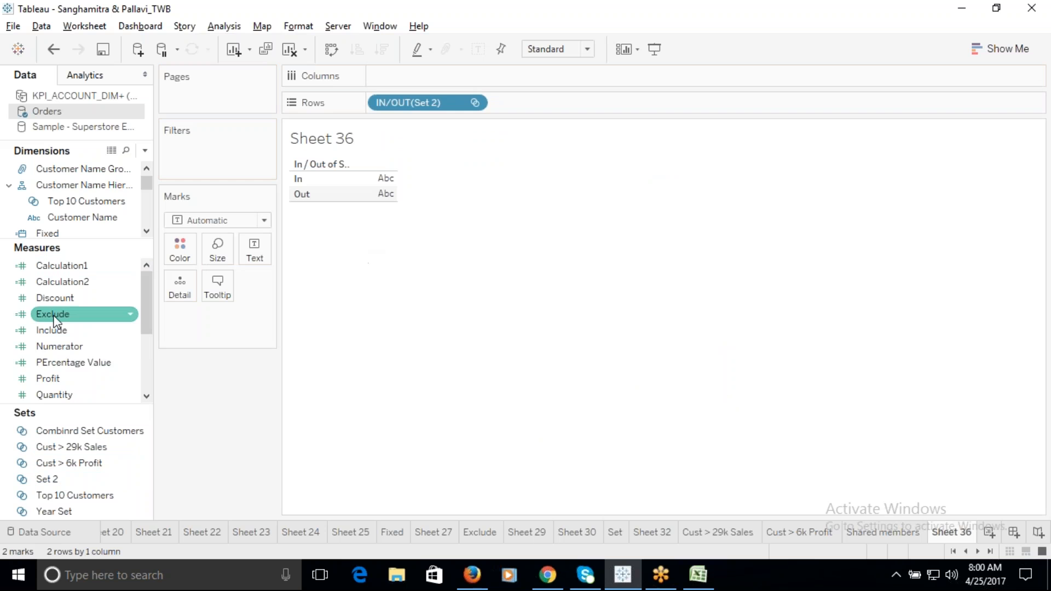
{"action": "mouse_move", "coordinate": [84, 217]}
{"action": "left_mouse_down"}
{"action": "mouse_move", "coordinate": [405, 94]}
{"action": "mouse_move", "coordinate": [72, 222]}
{"action": "left_mouse_up"}
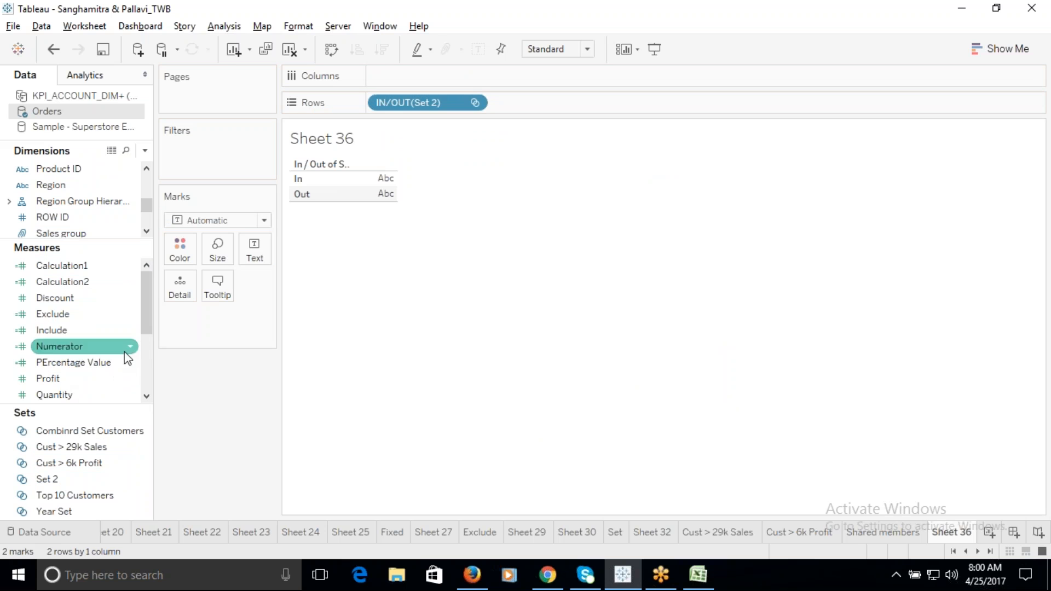
{"action": "mouse_move", "coordinate": [61, 378]}
{"action": "left_mouse_down"}
{"action": "mouse_move", "coordinate": [386, 166]}
{"action": "mouse_move", "coordinate": [476, 76]}
{"action": "left_mouse_up"}
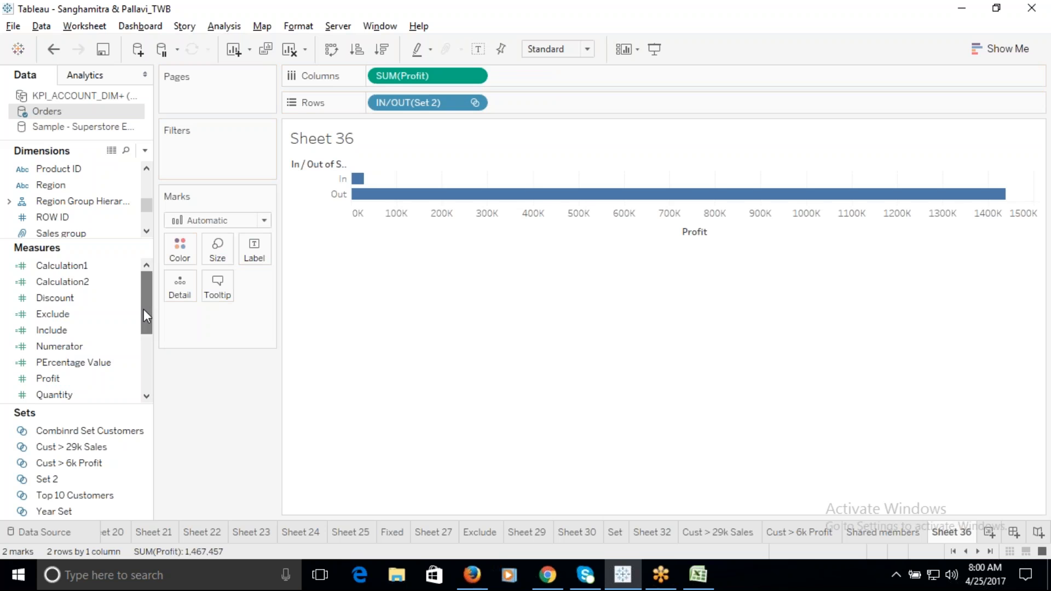
{"action": "left_click_drag", "start_coordinate": [143, 308], "coordinate": [135, 350]}
{"action": "left_click_drag", "start_coordinate": [70, 329], "coordinate": [383, 77]}
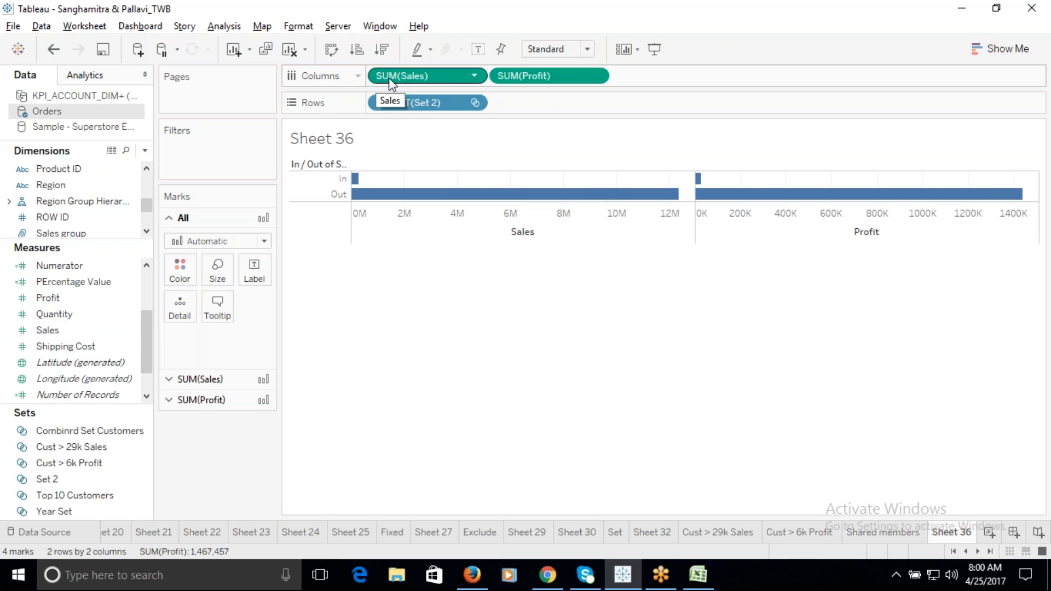
{"action": "left_click", "coordinate": [474, 102]}
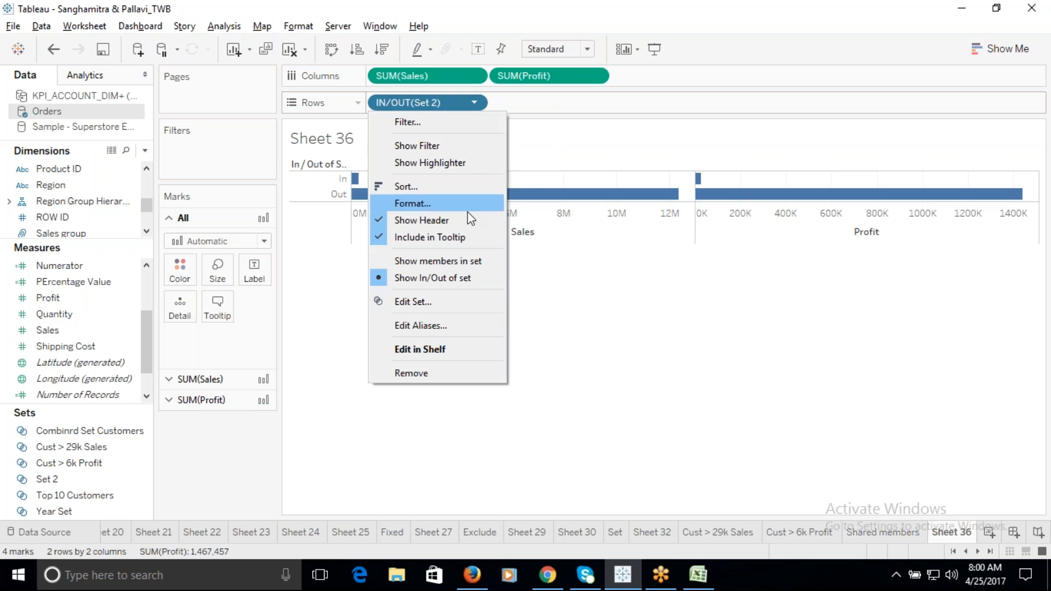
{"action": "left_click", "coordinate": [467, 262]}
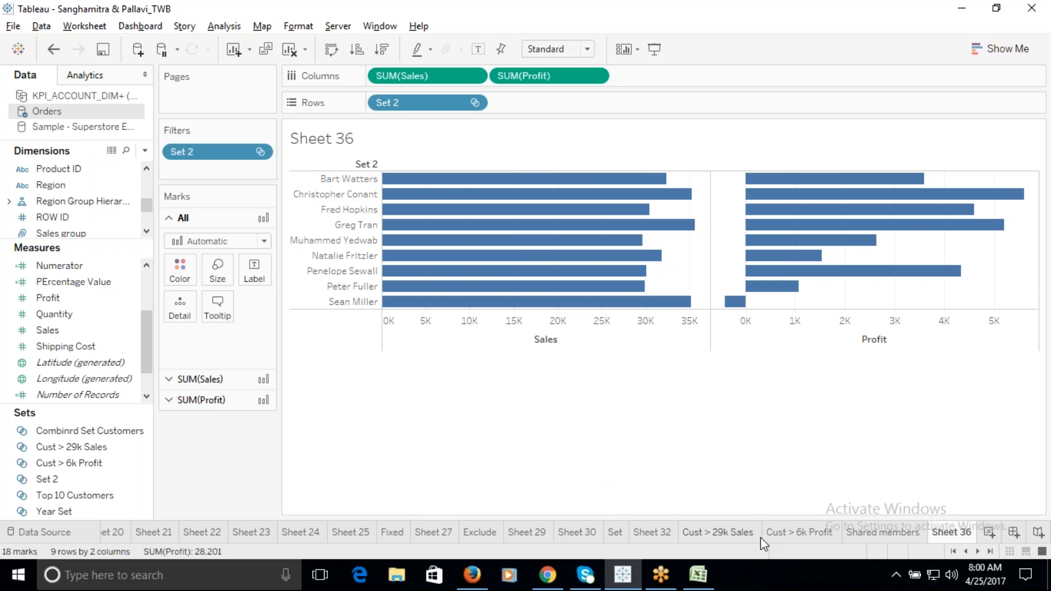
Compare the customers on Sheet 36 with those on the Shared members, Cust > 29k Sales and Cust > 6k Profit sheets.
{"action": "left_click", "coordinate": [884, 533]}
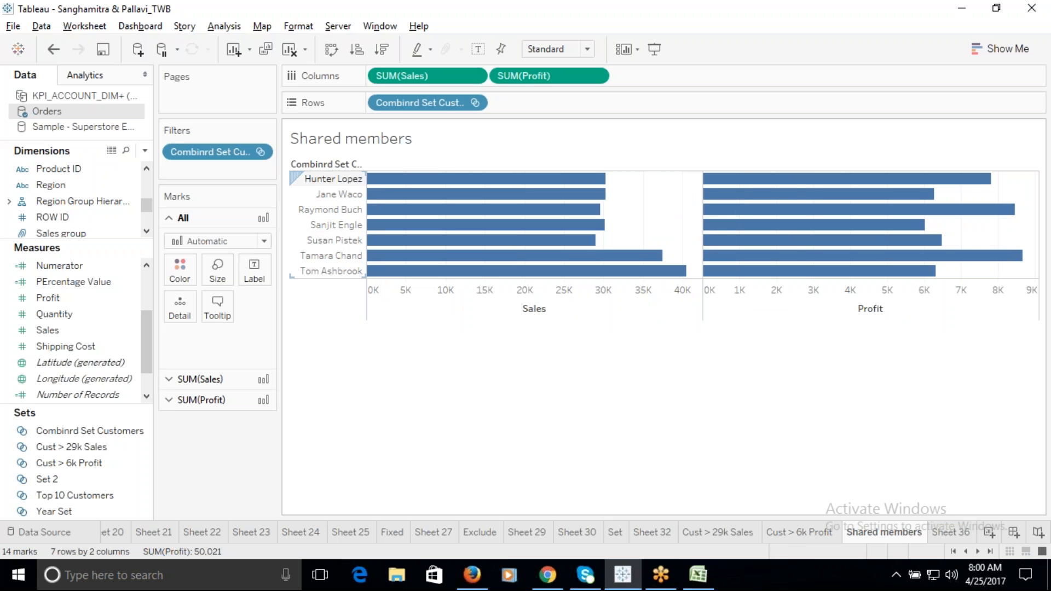
{"action": "left_click", "coordinate": [947, 534]}
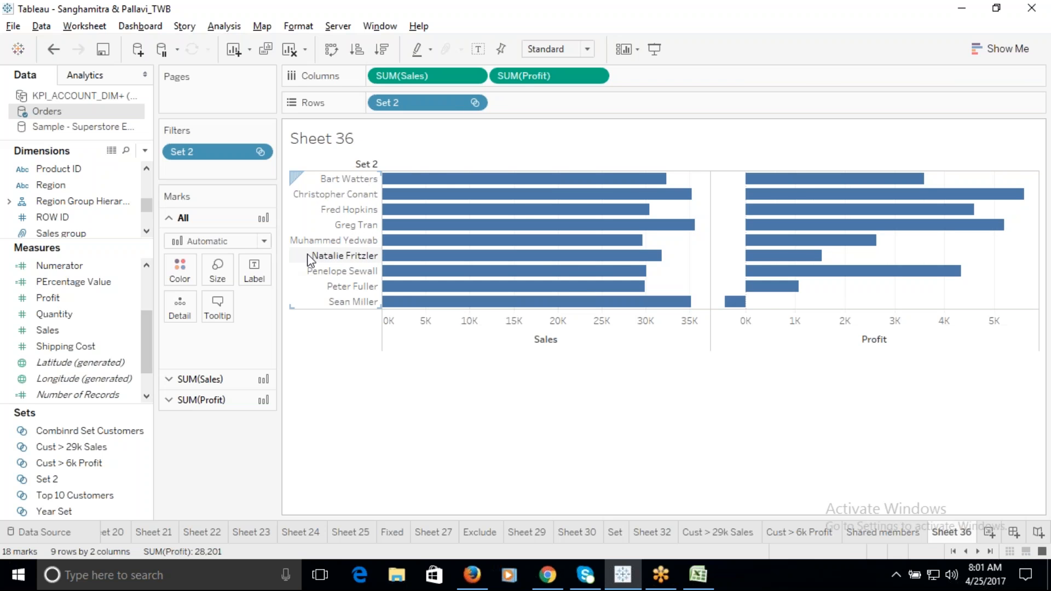
{"action": "left_click", "coordinate": [867, 534]}
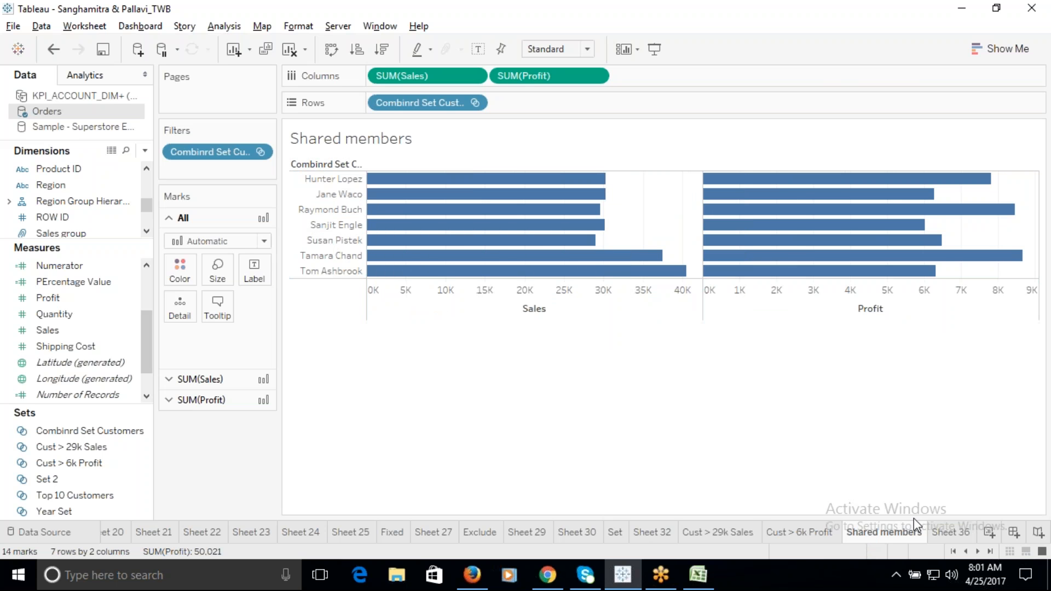
{"action": "mouse_move", "coordinate": [460, 230]}
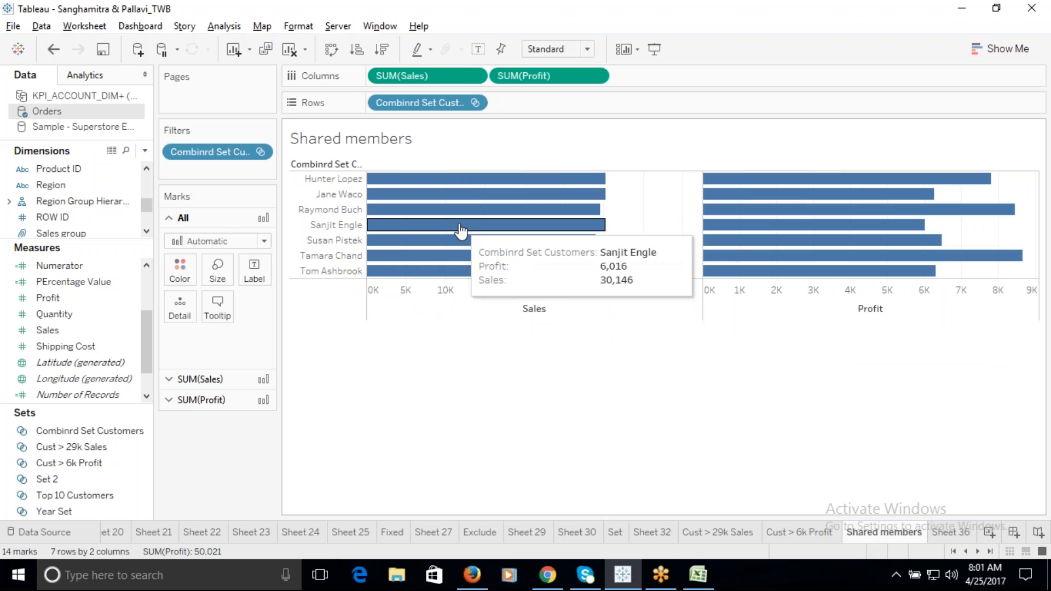
{"action": "left_click", "coordinate": [719, 534]}
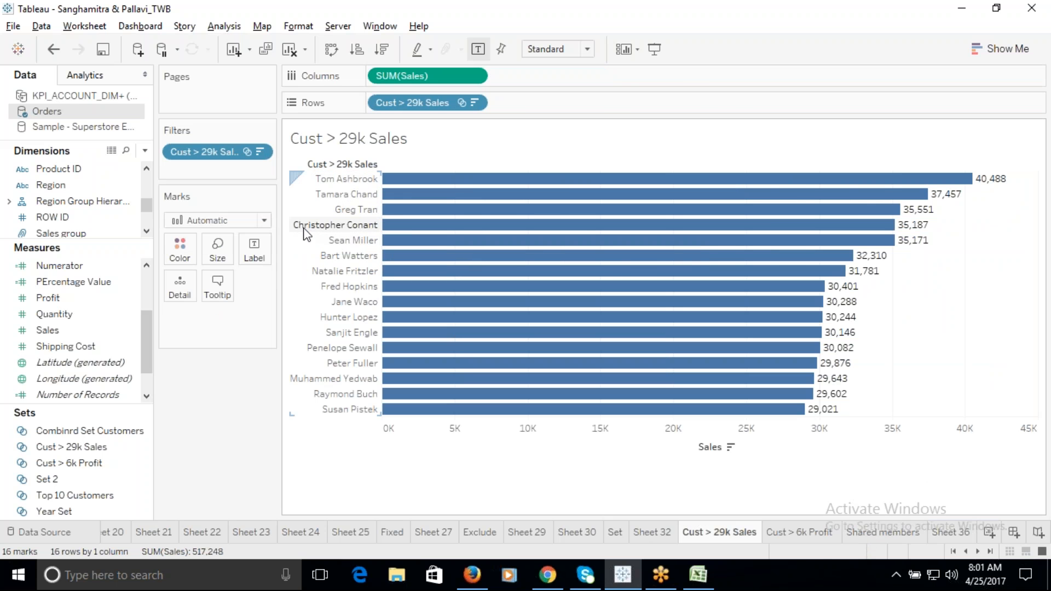
{"action": "mouse_move", "coordinate": [419, 392]}
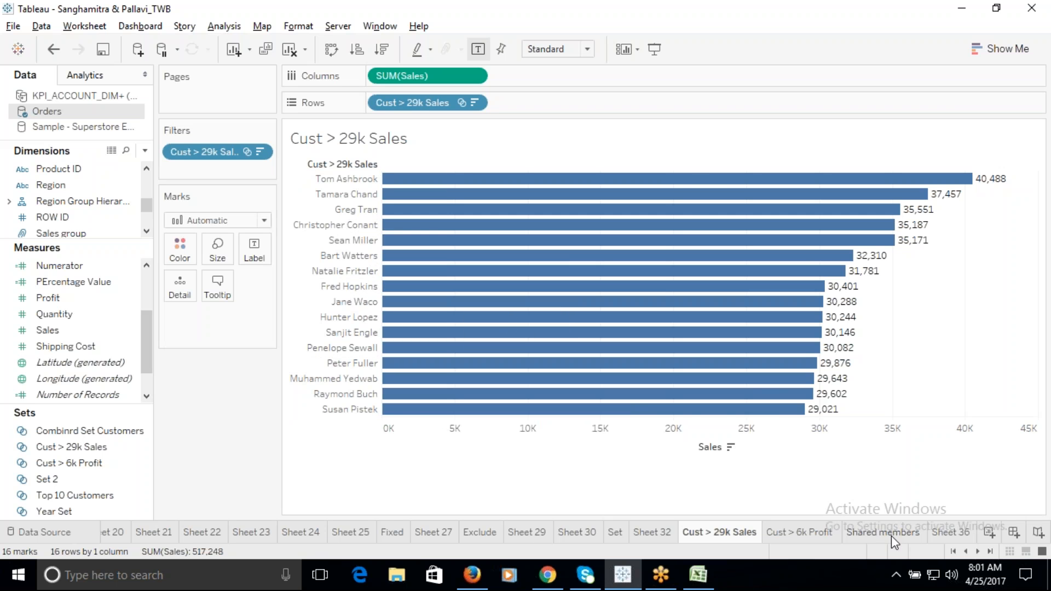
{"action": "left_click", "coordinate": [823, 536]}
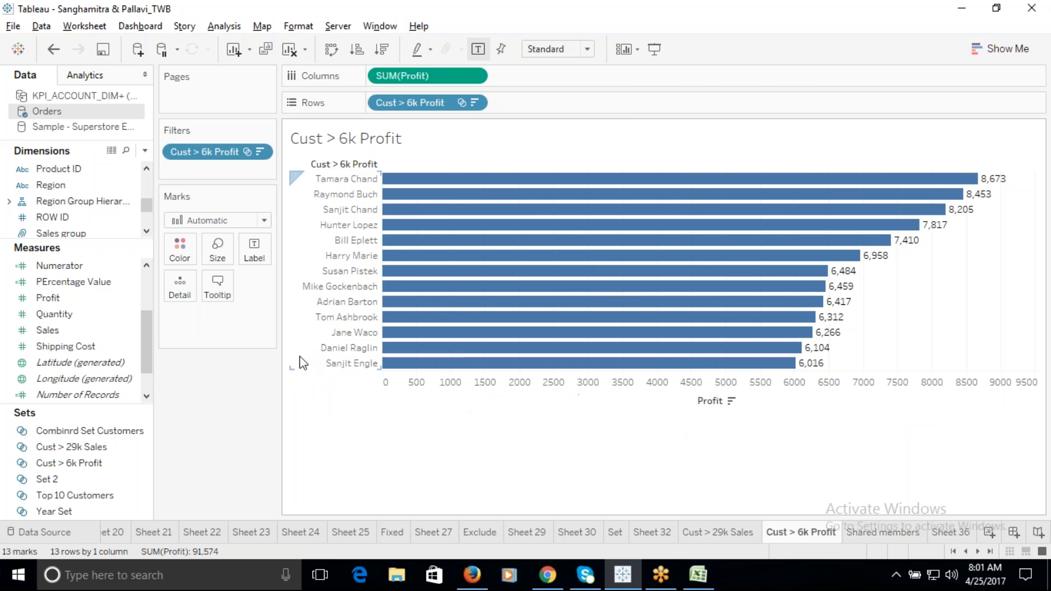
{"action": "mouse_move", "coordinate": [468, 189]}
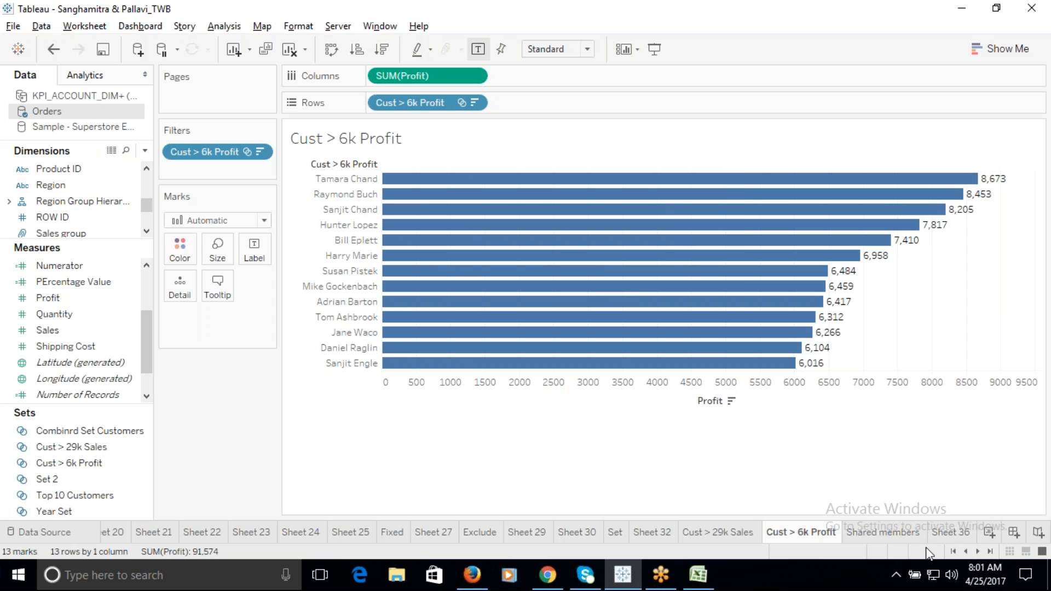
{"action": "left_click", "coordinate": [951, 532]}
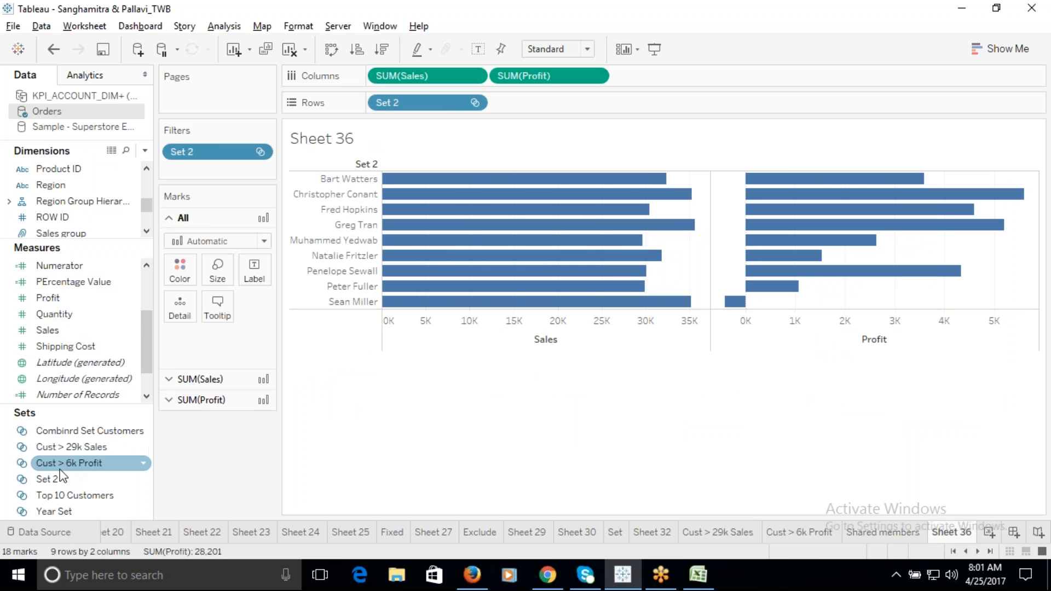
Review Set 2's combination option, accept it as is, and show value labels on the Sheet 36 bars.
{"action": "right_click", "coordinate": [46, 478]}
{"action": "left_click", "coordinate": [93, 310]}
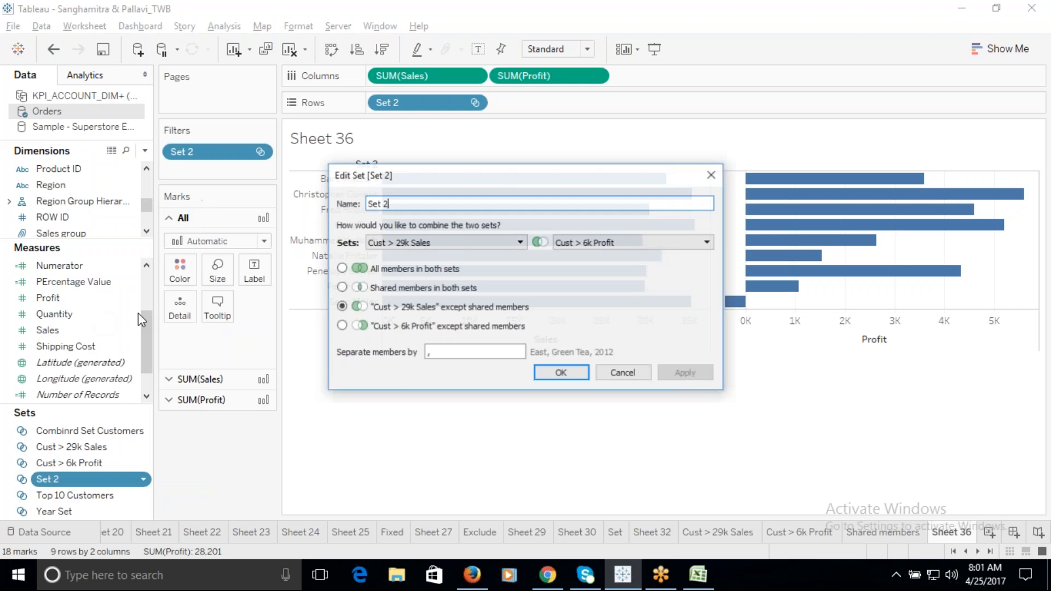
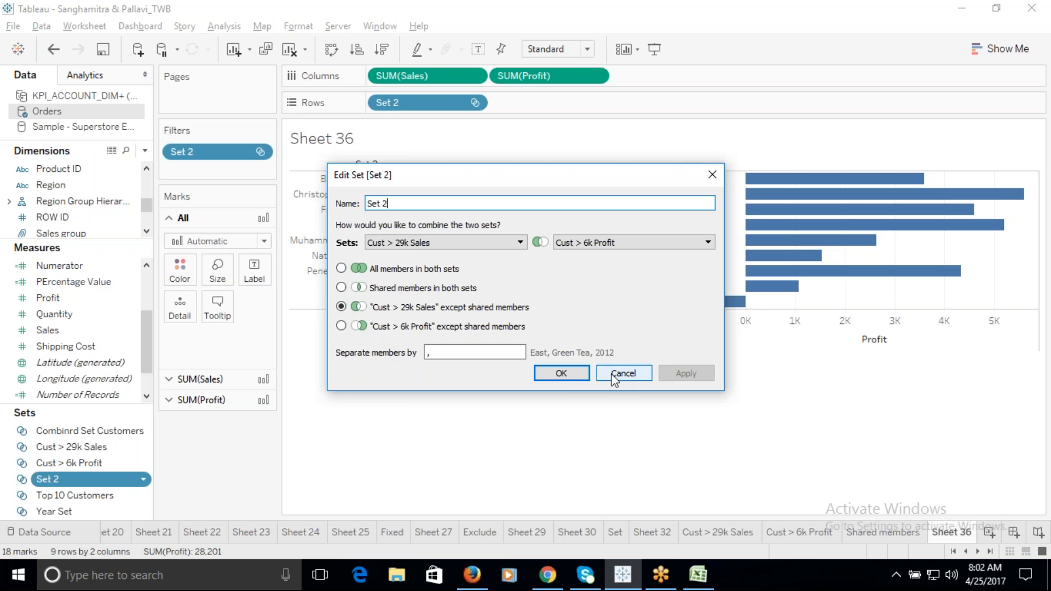
{"action": "left_click", "coordinate": [572, 371]}
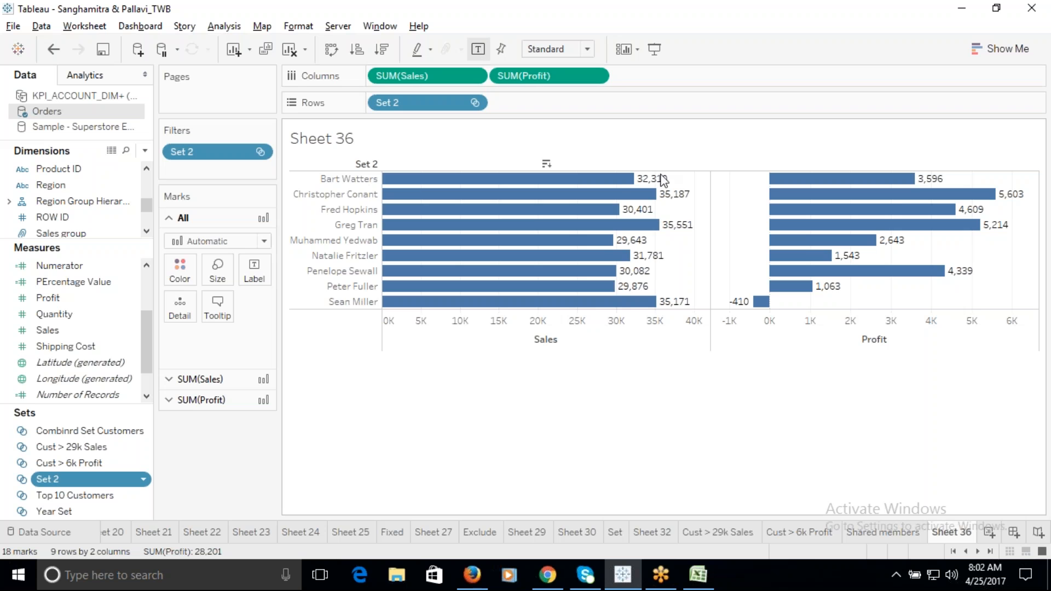
Inspect the sales and profit values of Set 2's customers and recheck its combination option without changing it.
{"action": "mouse_move", "coordinate": [644, 211]}
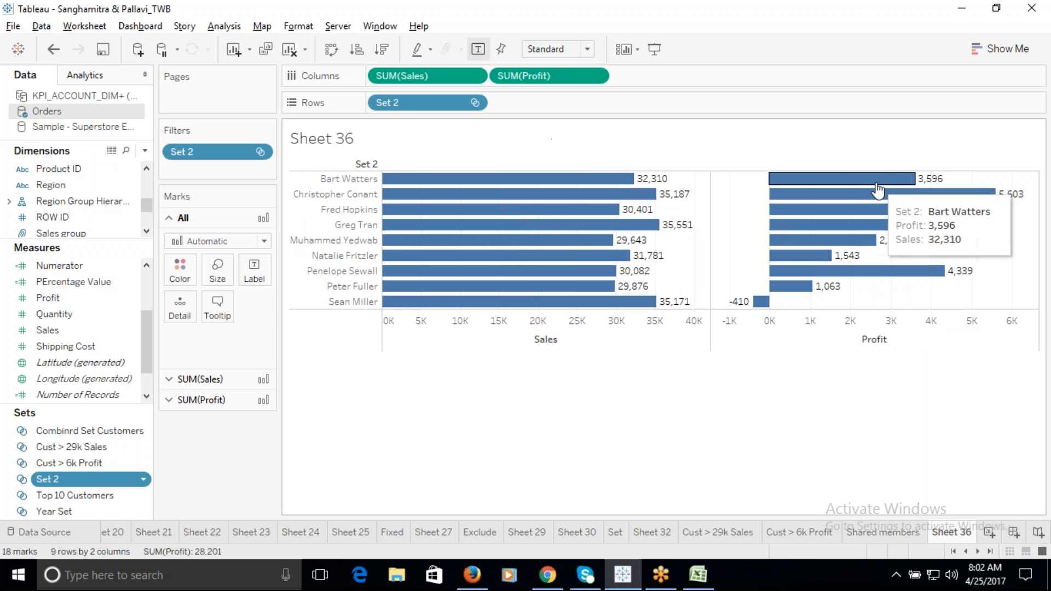
{"action": "mouse_move", "coordinate": [572, 239]}
{"action": "mouse_move", "coordinate": [591, 185]}
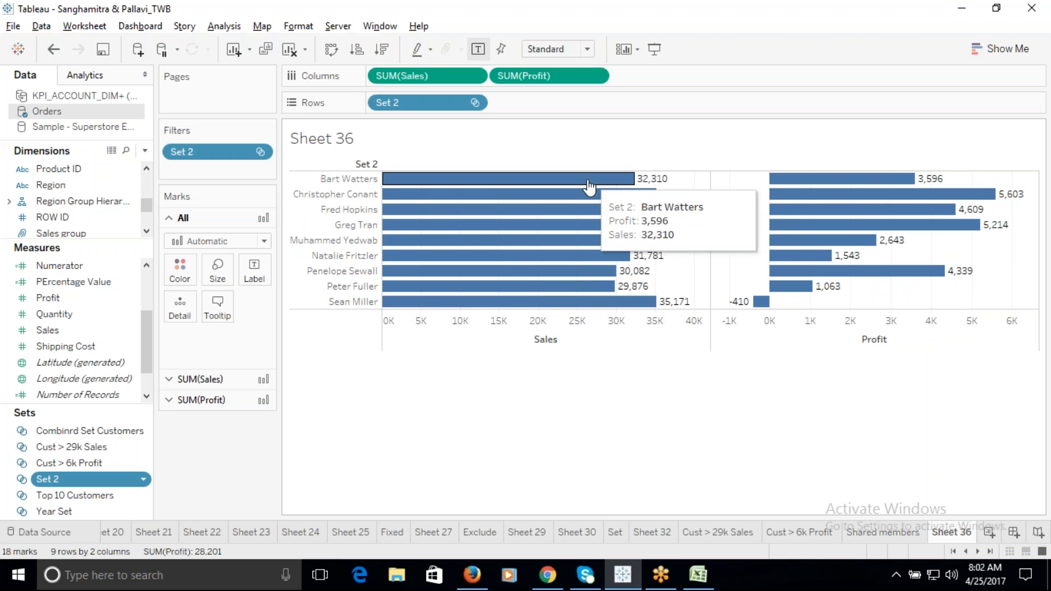
{"action": "mouse_move", "coordinate": [376, 246]}
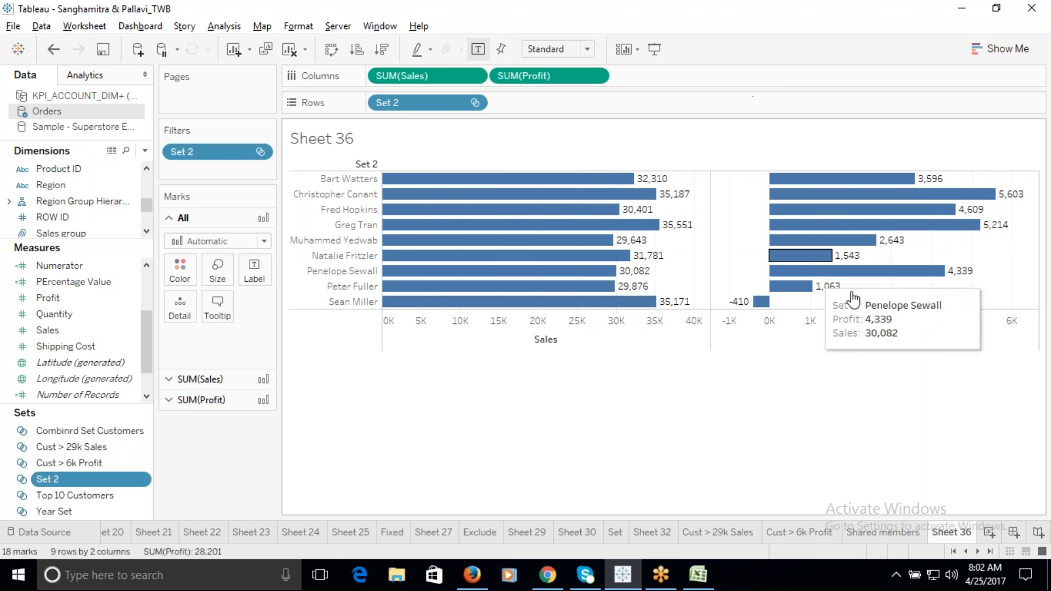
{"action": "right_click", "coordinate": [67, 477]}
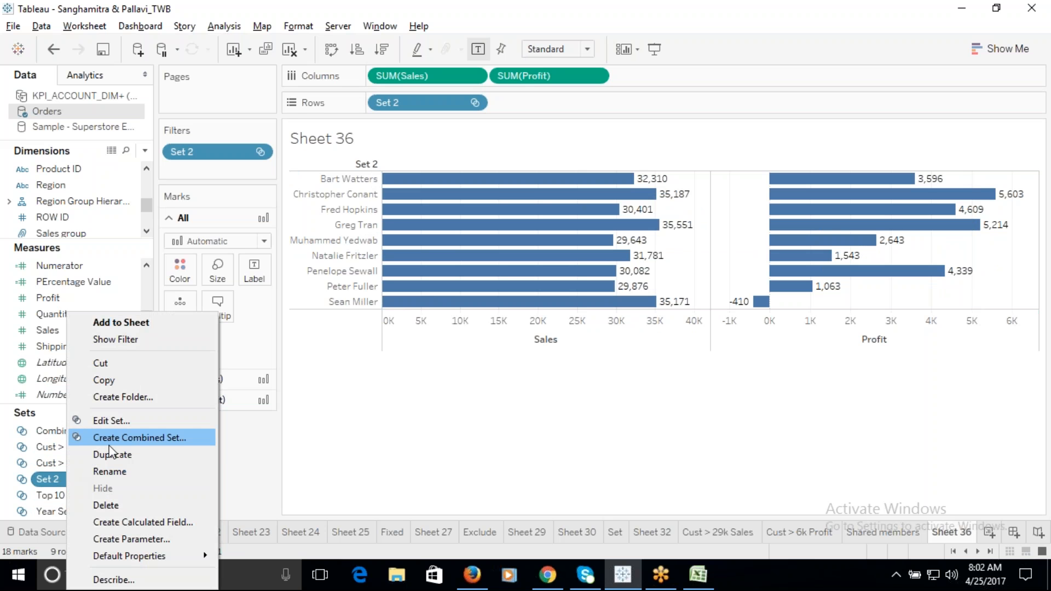
{"action": "left_click", "coordinate": [127, 423]}
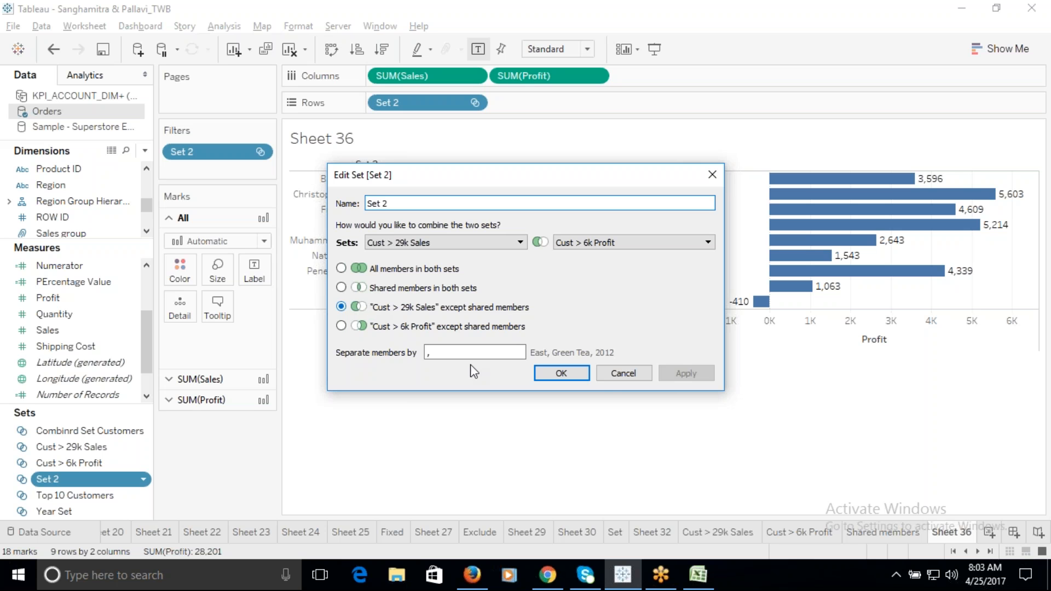
{"action": "left_click", "coordinate": [620, 377]}
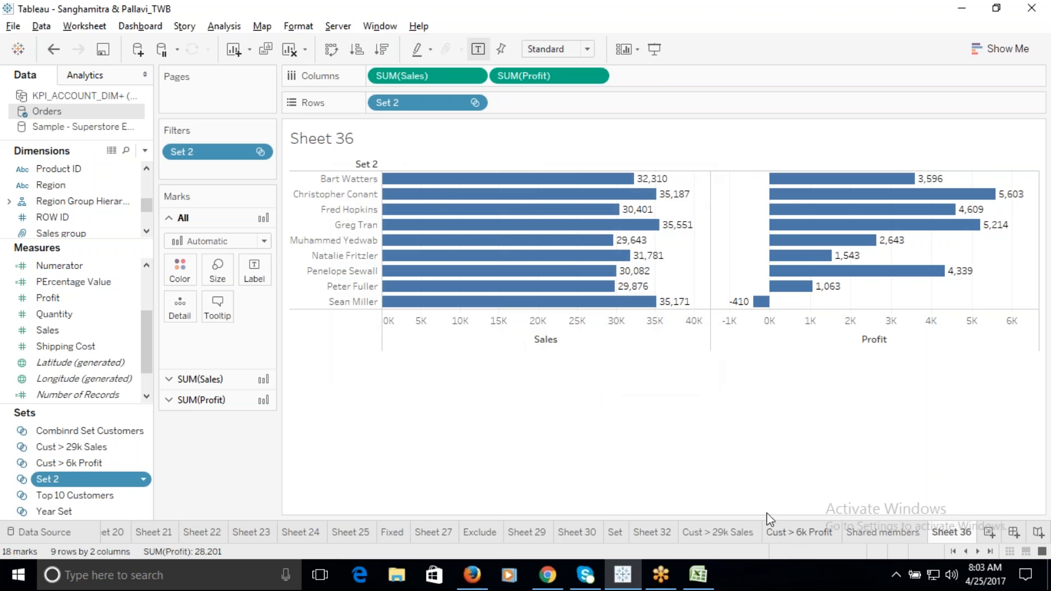
Show value labels on the sales and profit bars of the Shared members sheet.
{"action": "left_click", "coordinate": [886, 533]}
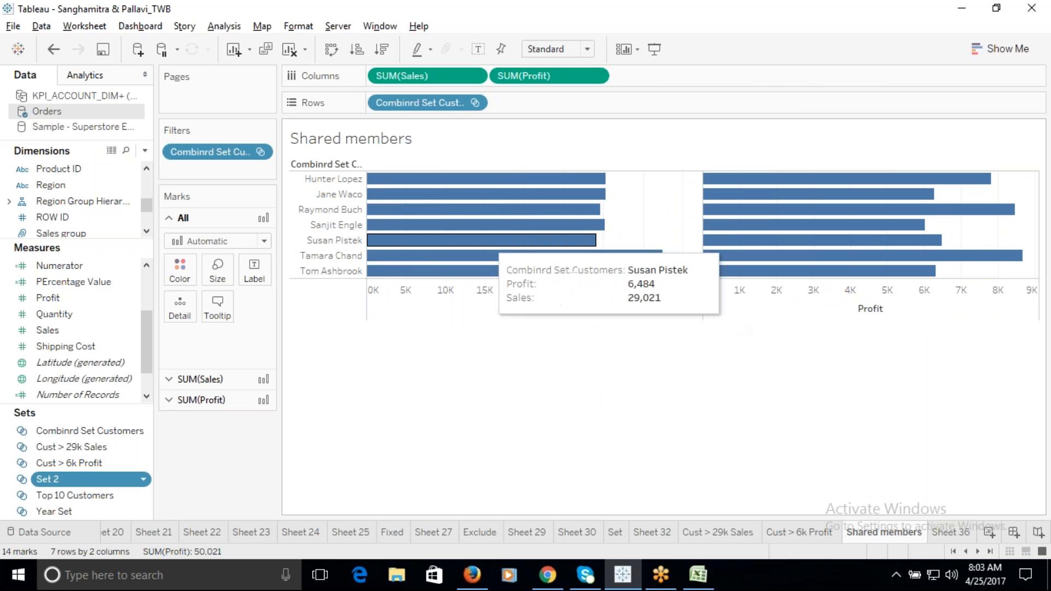
{"action": "mouse_move", "coordinate": [391, 183]}
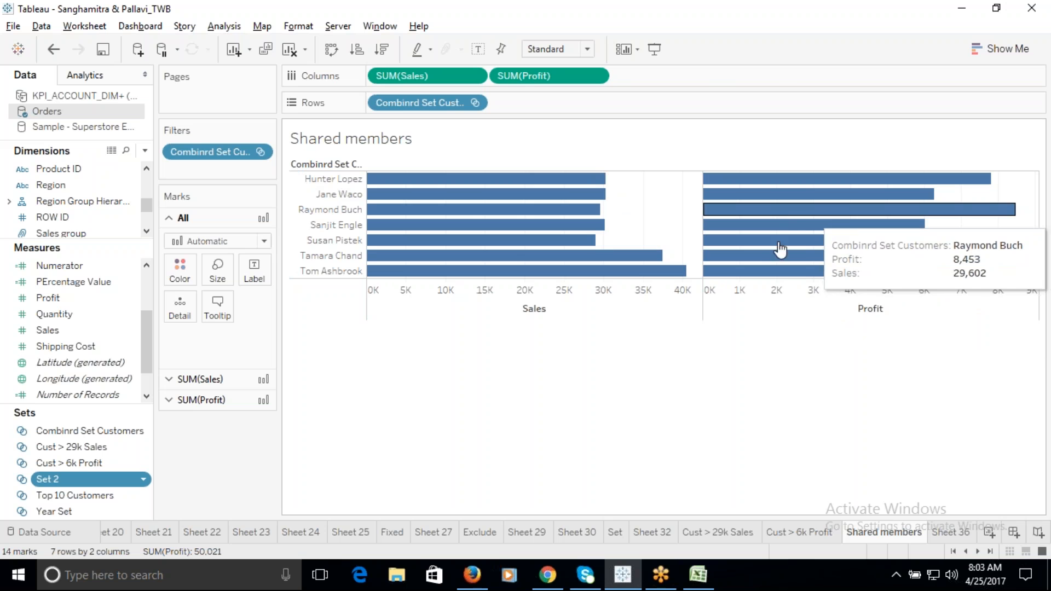
{"action": "left_click", "coordinate": [477, 49]}
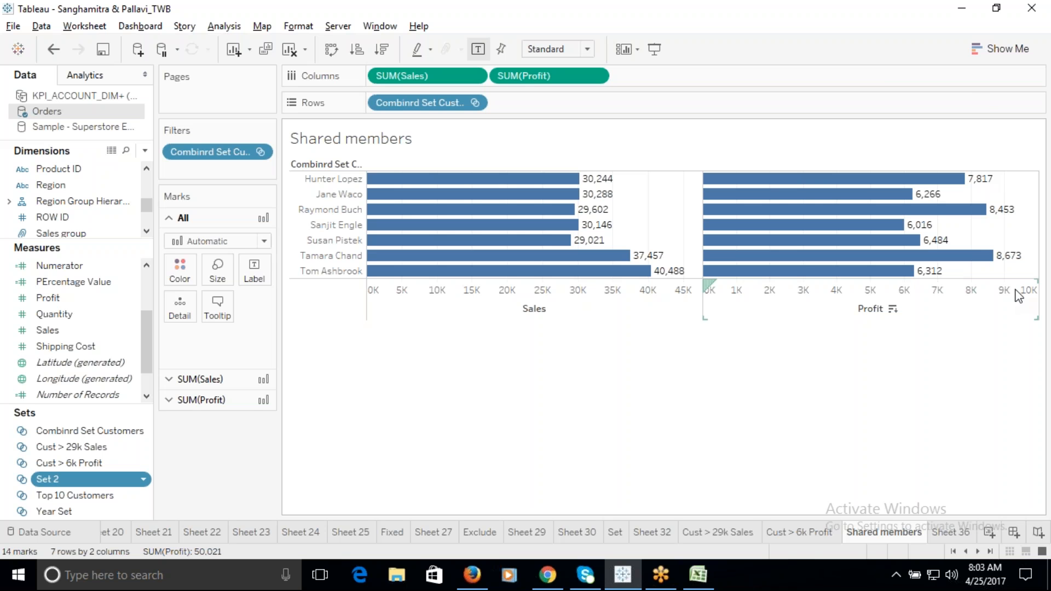
Try the stacked bar chart type on the Shared members sheet, and undo the change.
{"action": "left_click", "coordinate": [1001, 49]}
{"action": "left_click", "coordinate": [978, 163]}
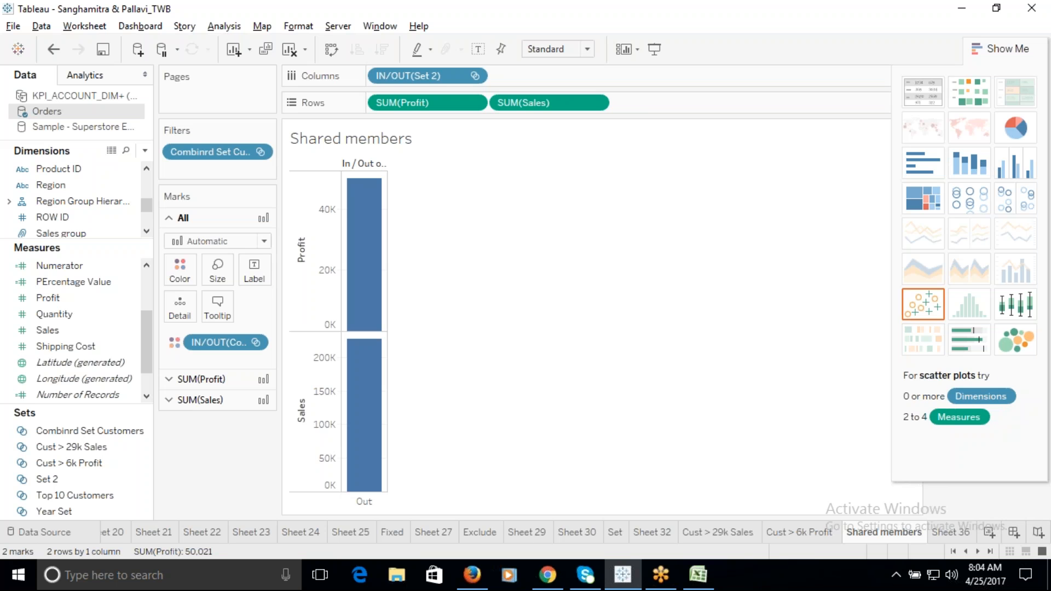
{"action": "left_click", "coordinate": [57, 43]}
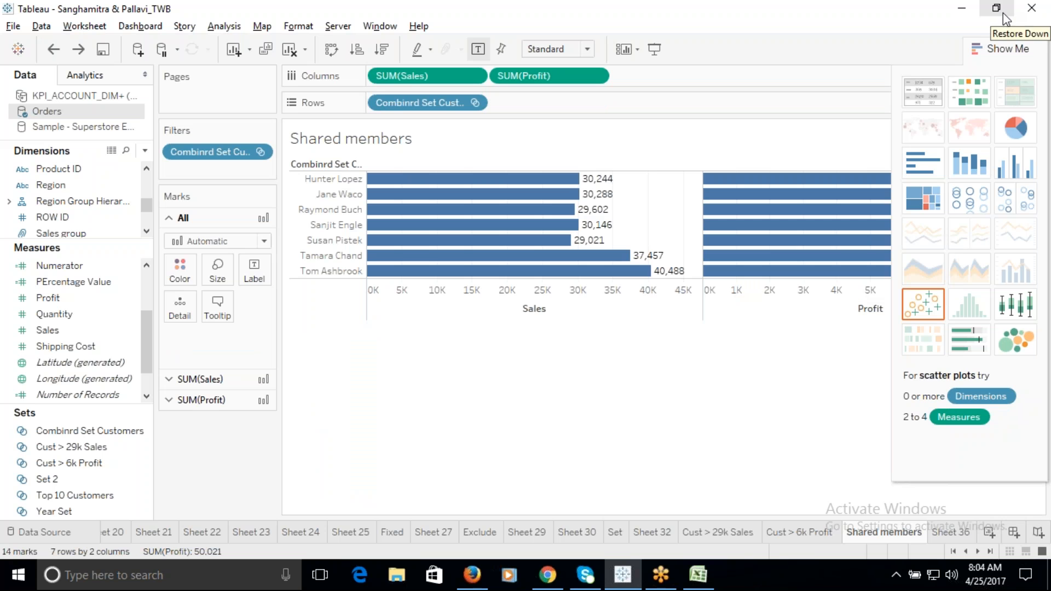
Close the chart type suggestions and inspect the sales and profit bars of the Shared members customers.
{"action": "left_click", "coordinate": [1000, 49]}
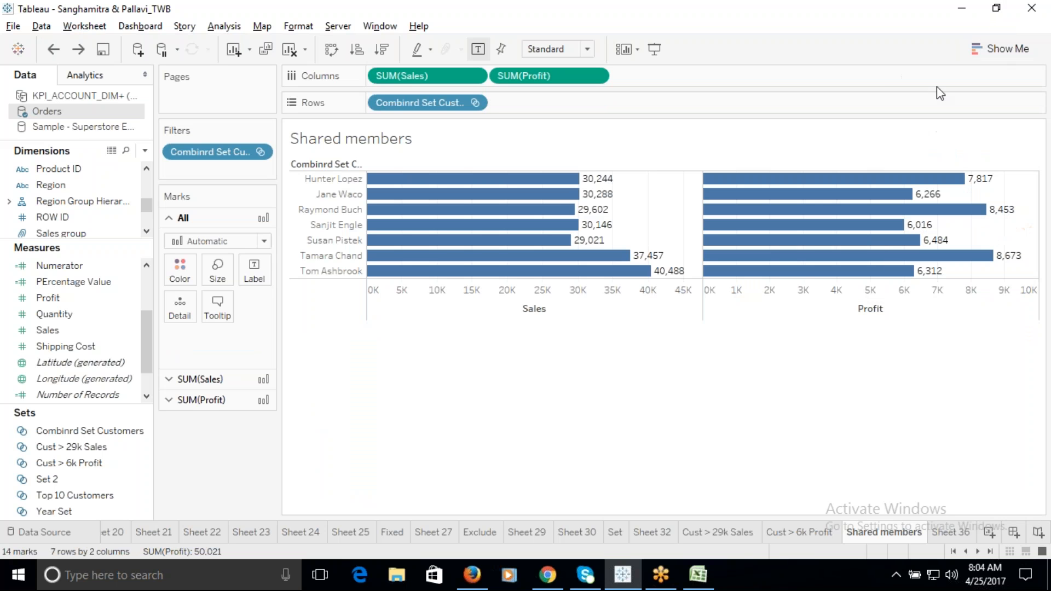
{"action": "mouse_move", "coordinate": [467, 252]}
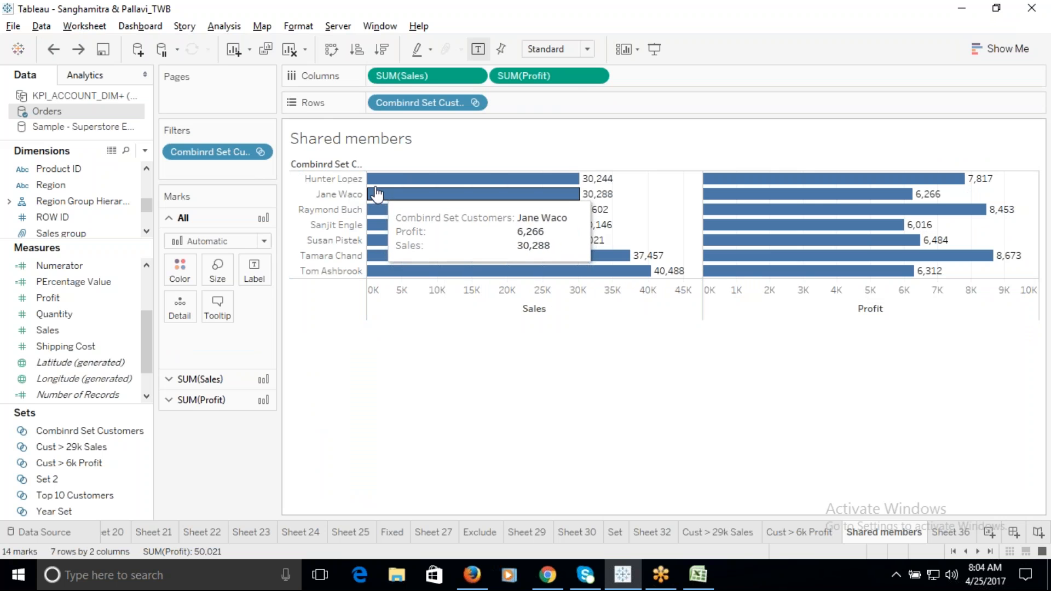
{"action": "mouse_move", "coordinate": [434, 256]}
{"action": "mouse_move", "coordinate": [796, 186]}
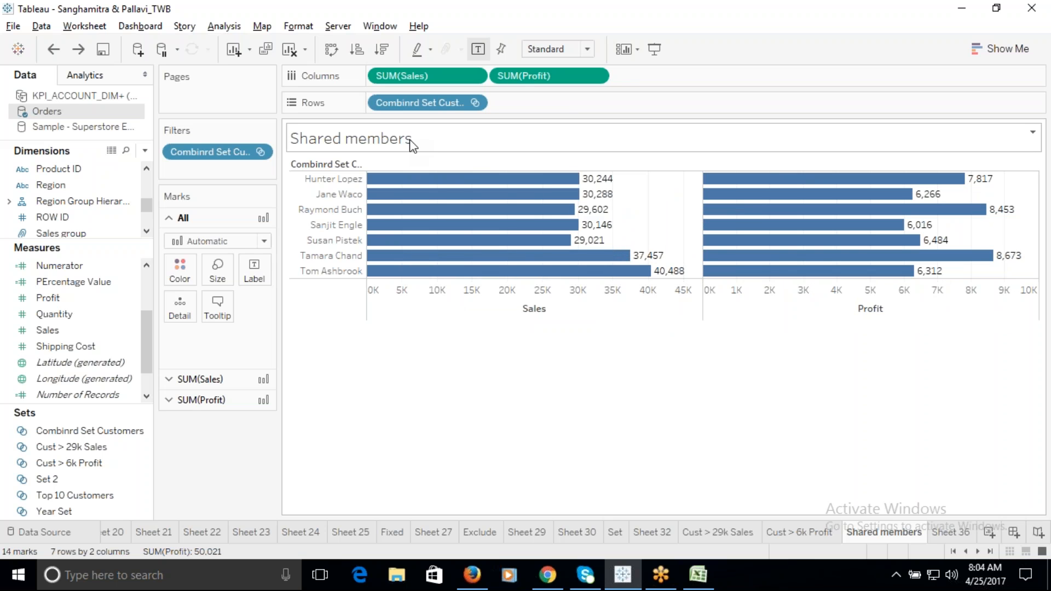
{"action": "mouse_move", "coordinate": [783, 266]}
Replace the separate Sales and Profit columns of the Shared members sheet with Measure Values.
{"action": "left_click", "coordinate": [85, 331]}
{"action": "left_click_drag", "start_coordinate": [524, 78], "coordinate": [474, 22]}
{"action": "left_click_drag", "start_coordinate": [429, 82], "coordinate": [414, 8]}
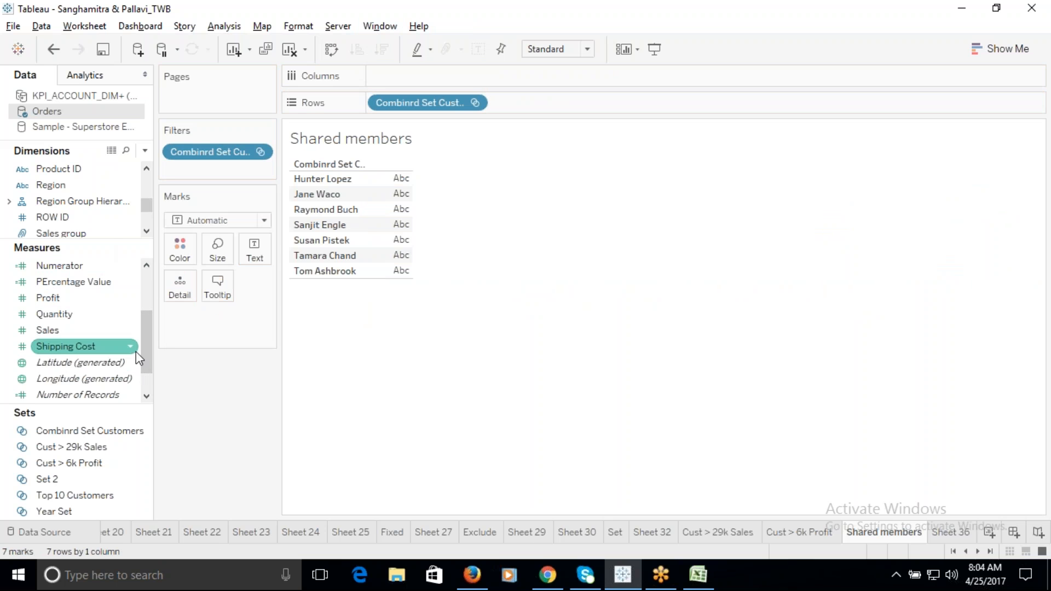
{"action": "left_click_drag", "start_coordinate": [148, 206], "coordinate": [357, 17]}
{"action": "left_click", "coordinate": [89, 217]}
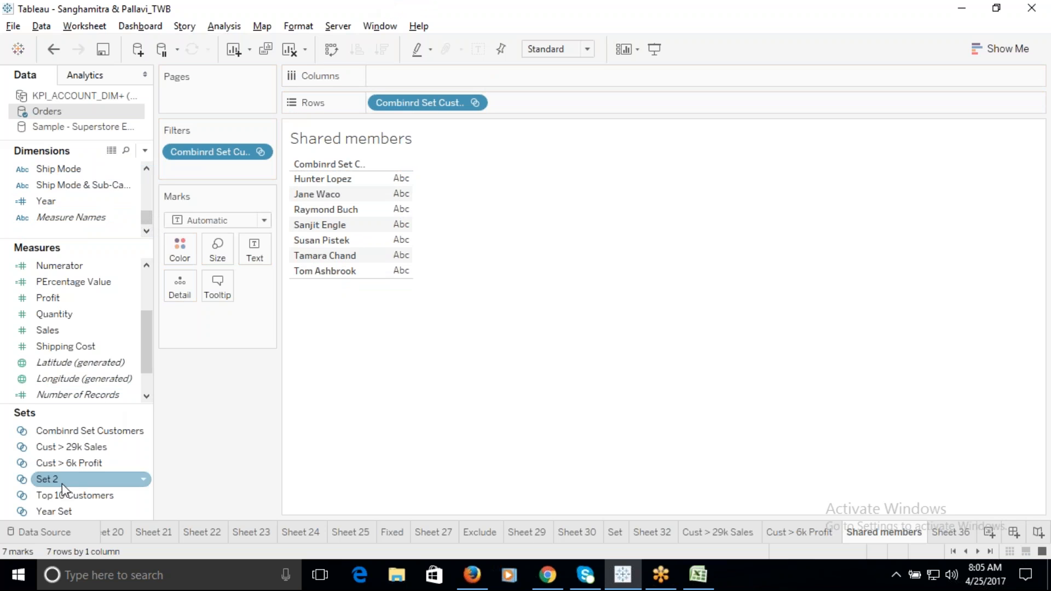
{"action": "left_click_drag", "start_coordinate": [148, 359], "coordinate": [146, 371]}
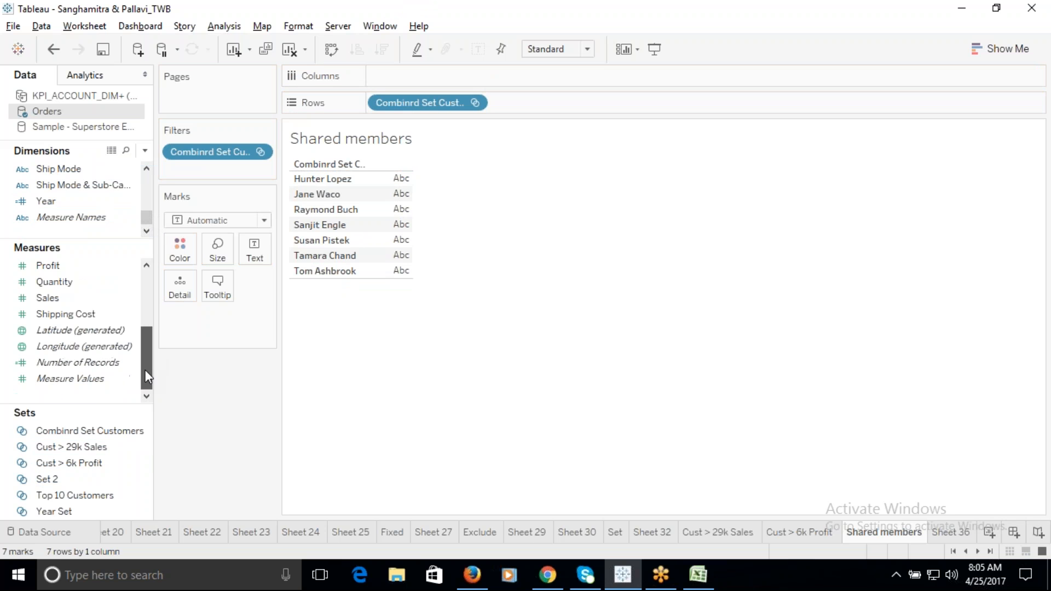
{"action": "left_click_drag", "start_coordinate": [77, 379], "coordinate": [443, 75]}
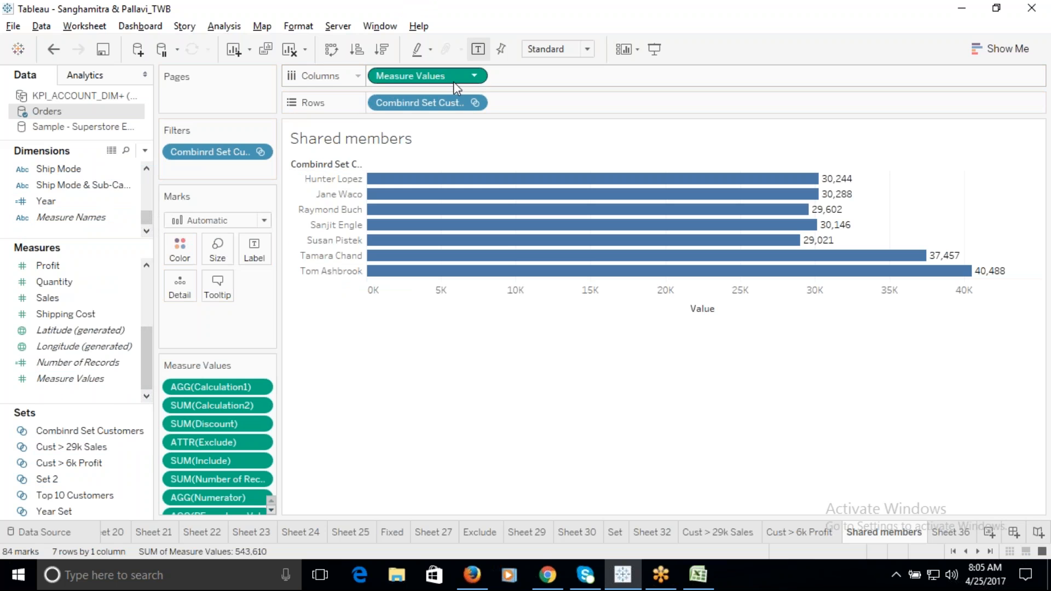
Filter the Measure Values on the Shared members sheet to only Profit and Sales.
{"action": "left_click", "coordinate": [473, 77]}
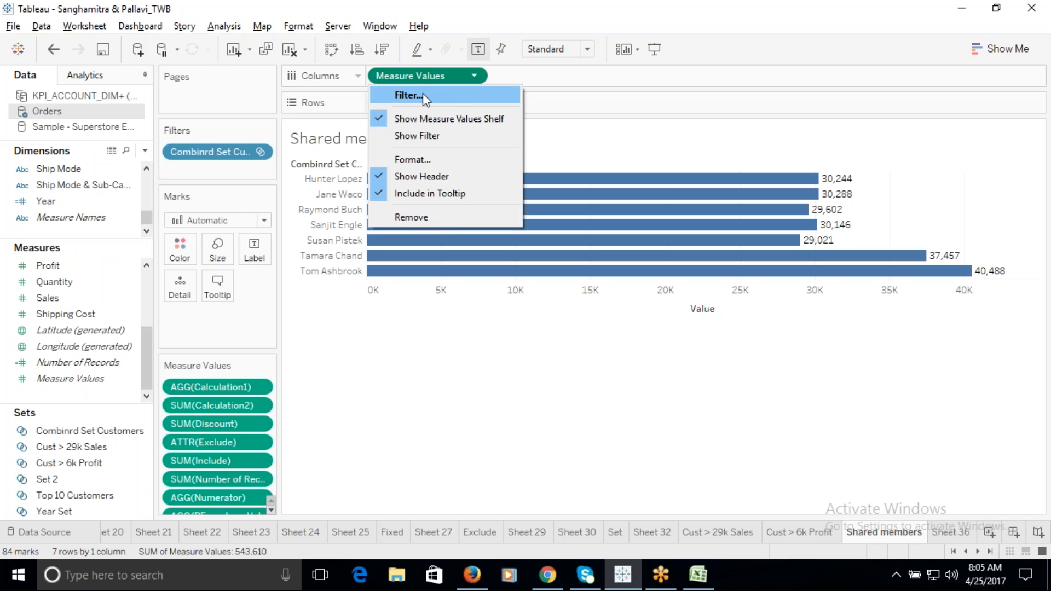
{"action": "left_click", "coordinate": [422, 94]}
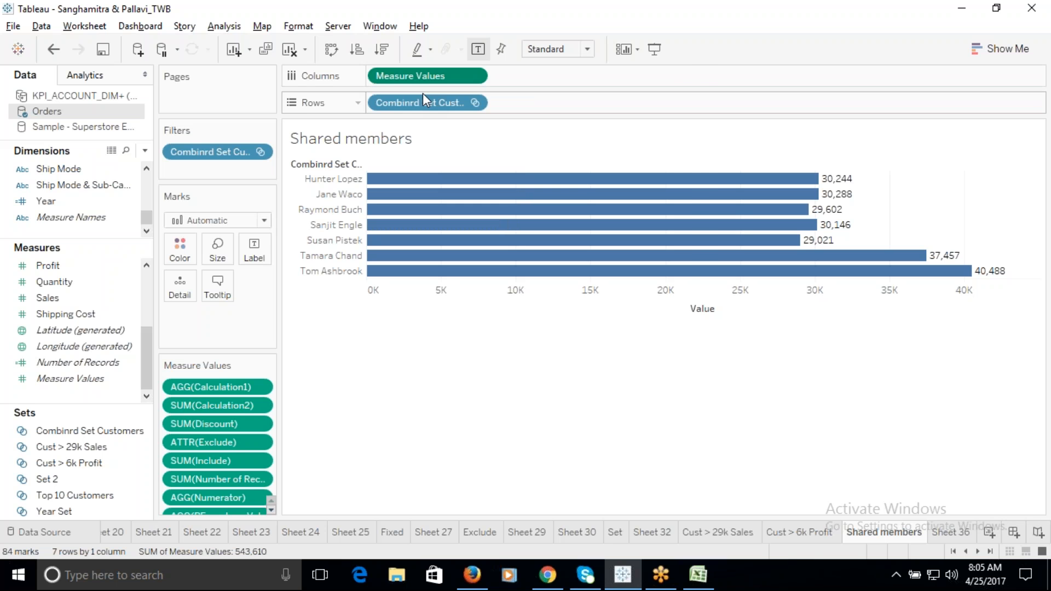
{"action": "left_click", "coordinate": [466, 329]}
{"action": "left_click", "coordinate": [381, 276]}
{"action": "left_click", "coordinate": [381, 304]}
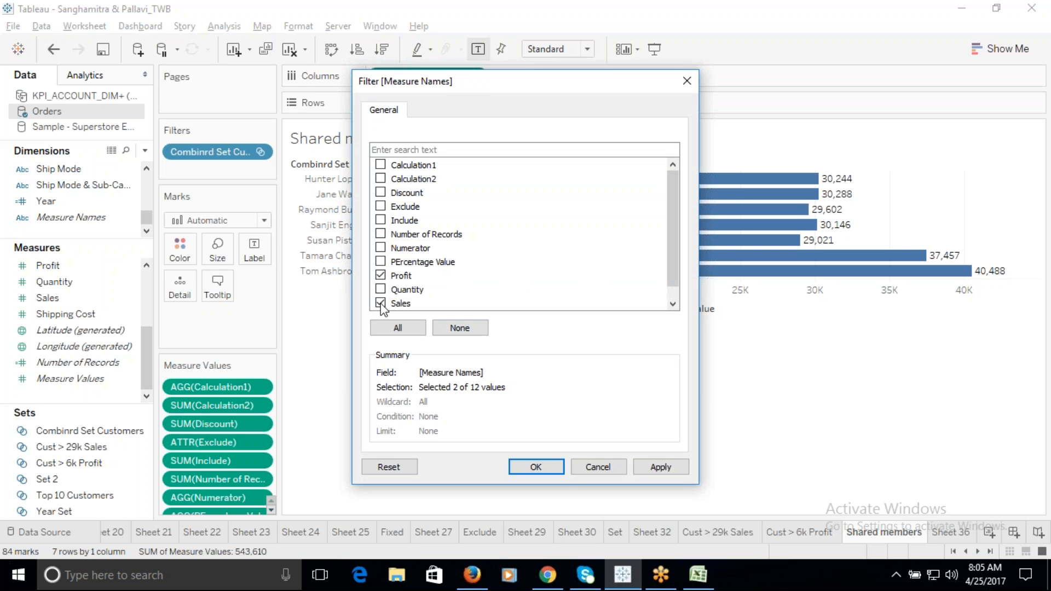
{"action": "left_click", "coordinate": [537, 466]}
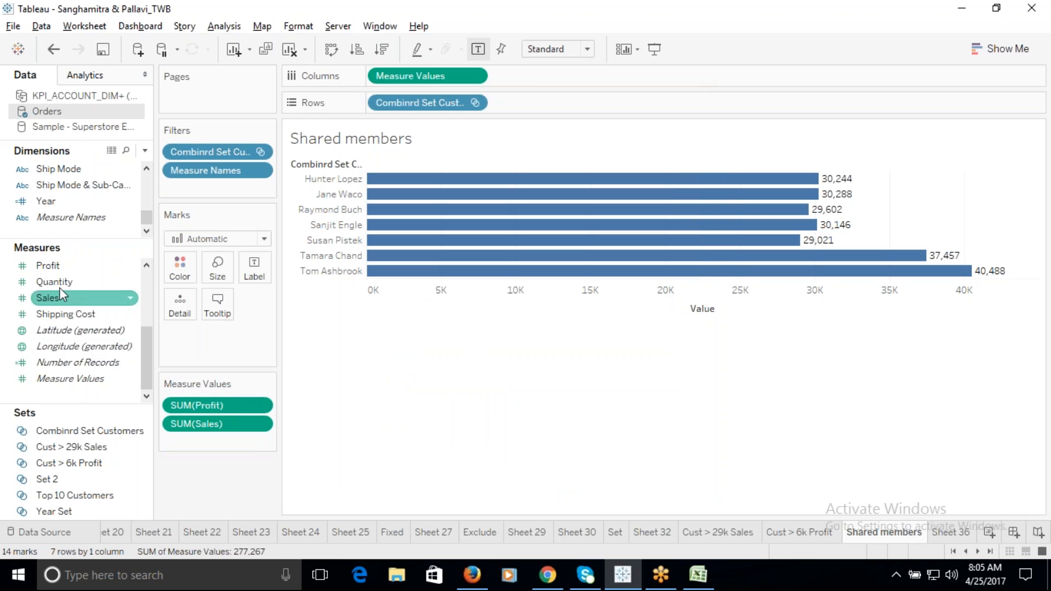
Color the Shared members bars by Measure Names, with Sales in green and Profit in purple.
{"action": "mouse_move", "coordinate": [70, 226]}
{"action": "left_mouse_down"}
{"action": "mouse_move", "coordinate": [136, 222]}
{"action": "mouse_move", "coordinate": [165, 257]}
{"action": "mouse_move", "coordinate": [71, 206]}
{"action": "left_mouse_up"}
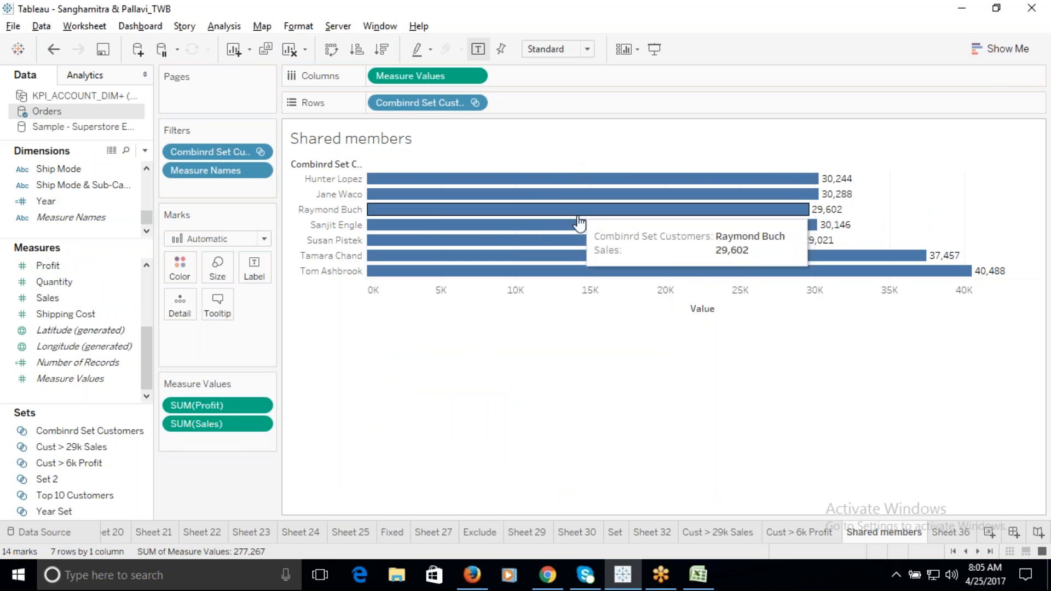
{"action": "left_click_drag", "start_coordinate": [71, 217], "coordinate": [179, 265]}
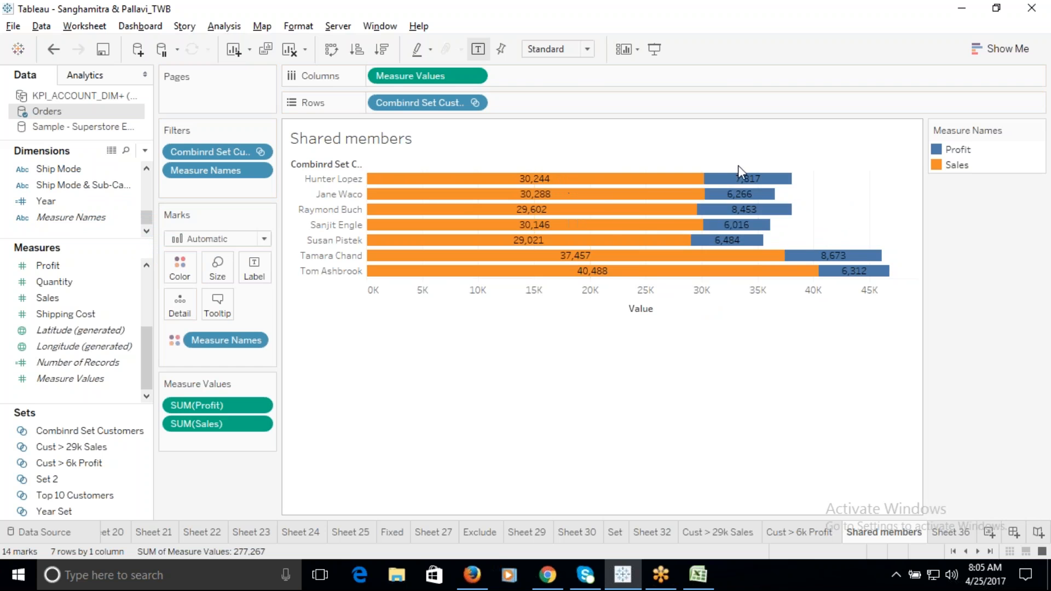
{"action": "left_click", "coordinate": [179, 265]}
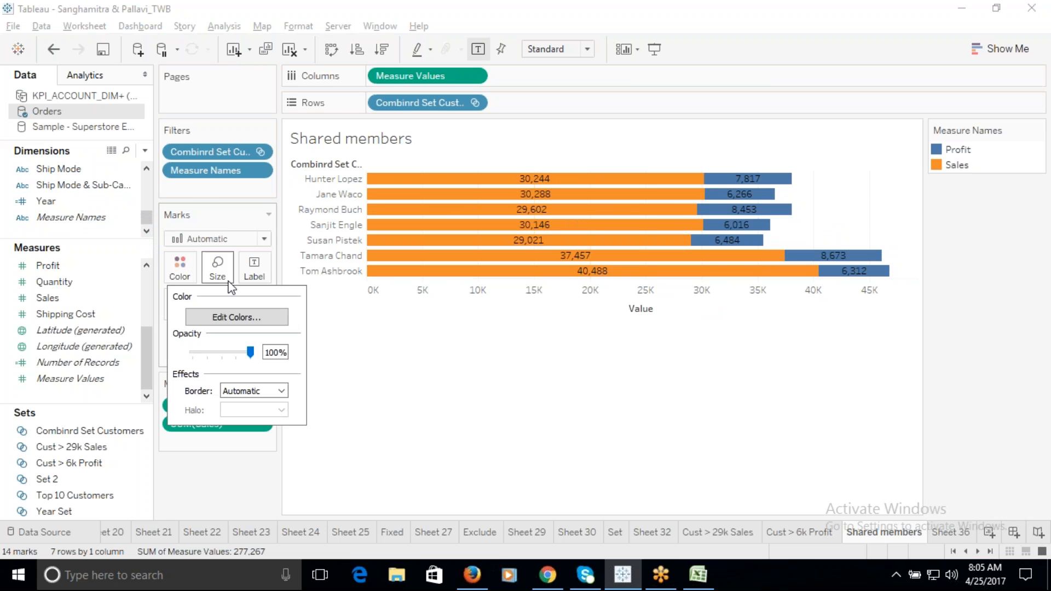
{"action": "left_click", "coordinate": [241, 317]}
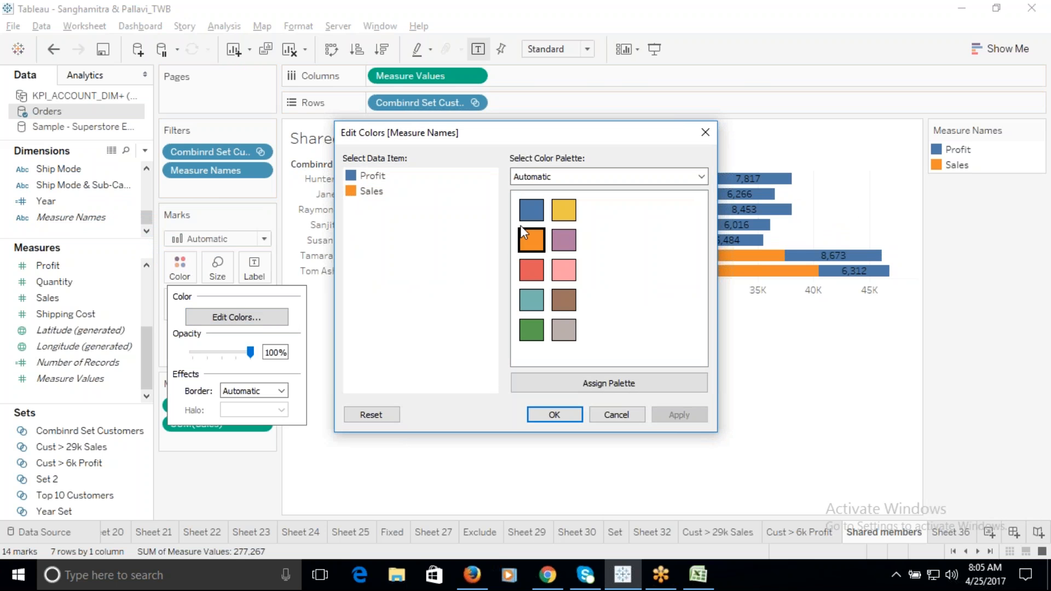
{"action": "left_click", "coordinate": [362, 194]}
{"action": "left_click", "coordinate": [528, 329]}
{"action": "left_click", "coordinate": [378, 176]}
{"action": "left_click", "coordinate": [564, 239]}
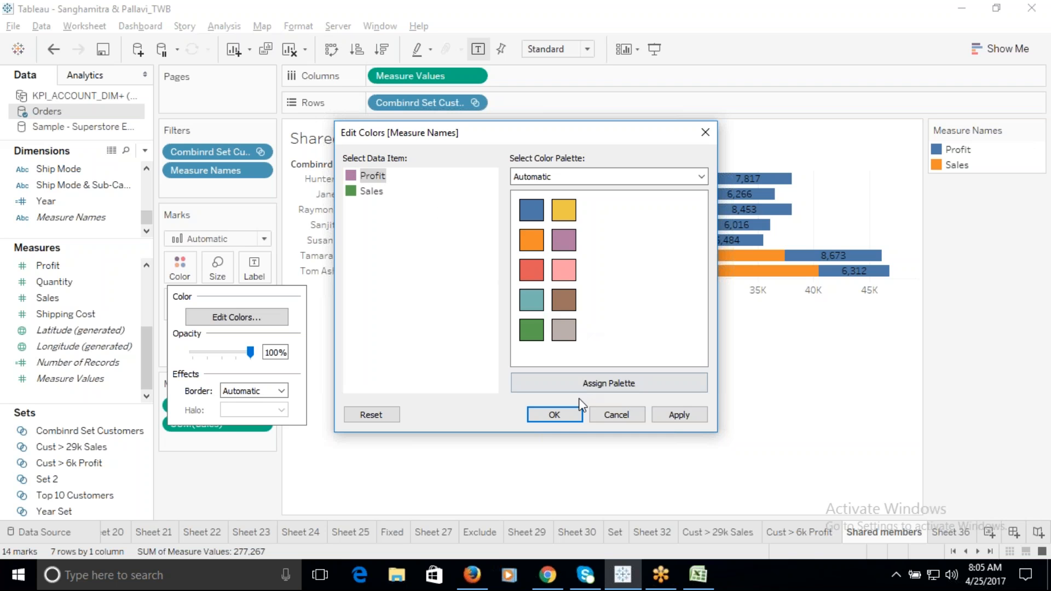
{"action": "left_click", "coordinate": [555, 416]}
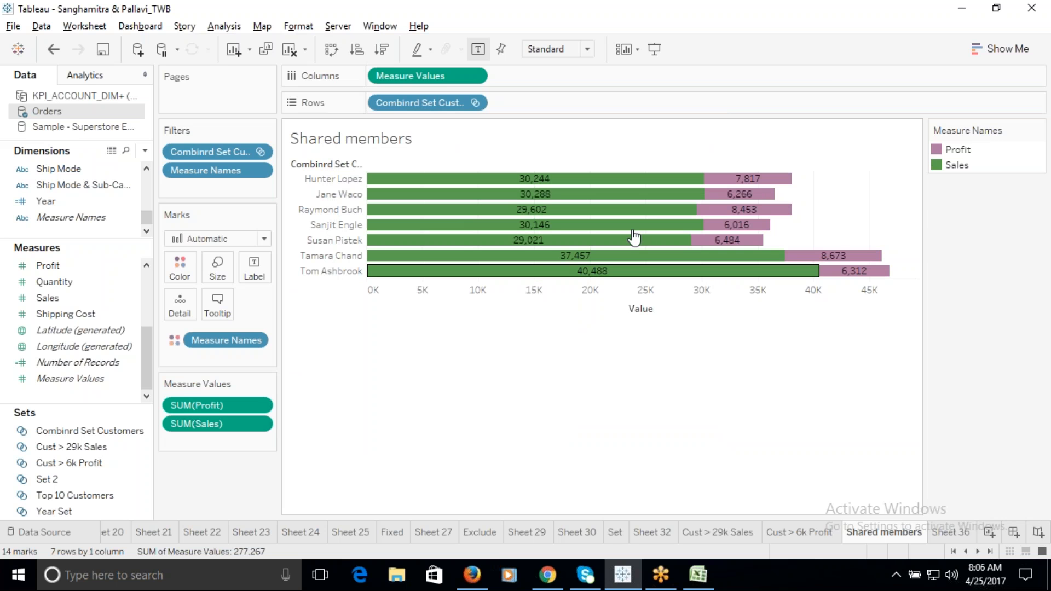
Review the Set, Sheet 32, Cust > 29k Sales and Cust > 6k Profit sheets, and return to Shared members.
{"action": "left_click", "coordinate": [614, 533]}
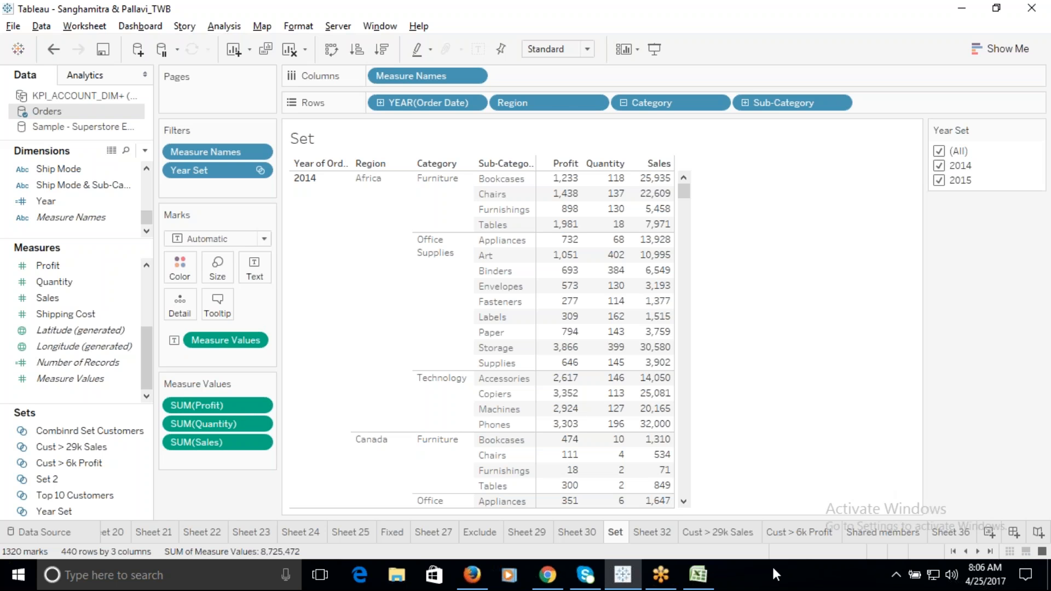
{"action": "left_click", "coordinate": [659, 534]}
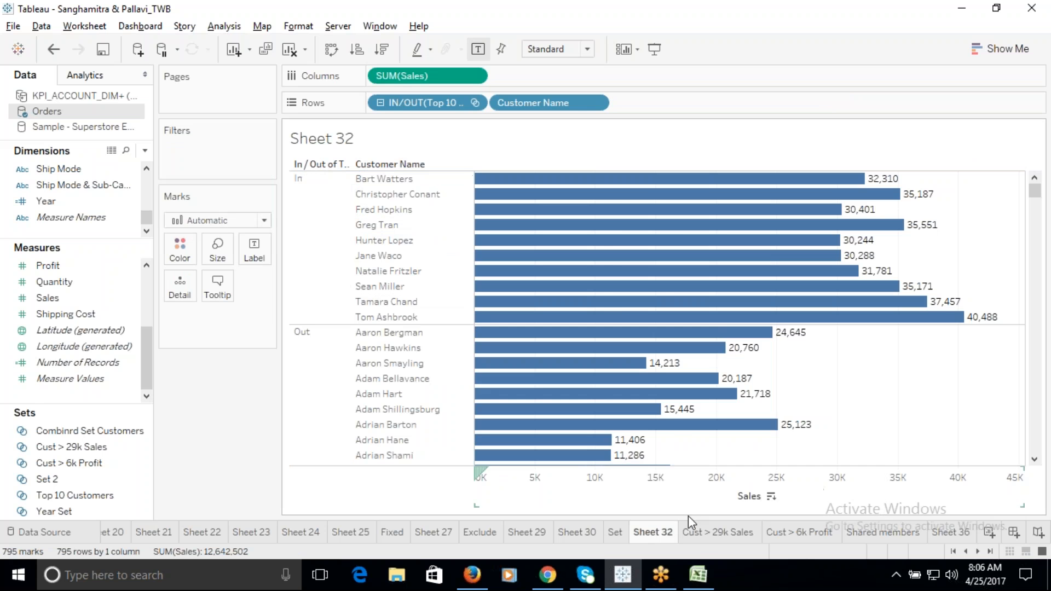
{"action": "left_click", "coordinate": [699, 533]}
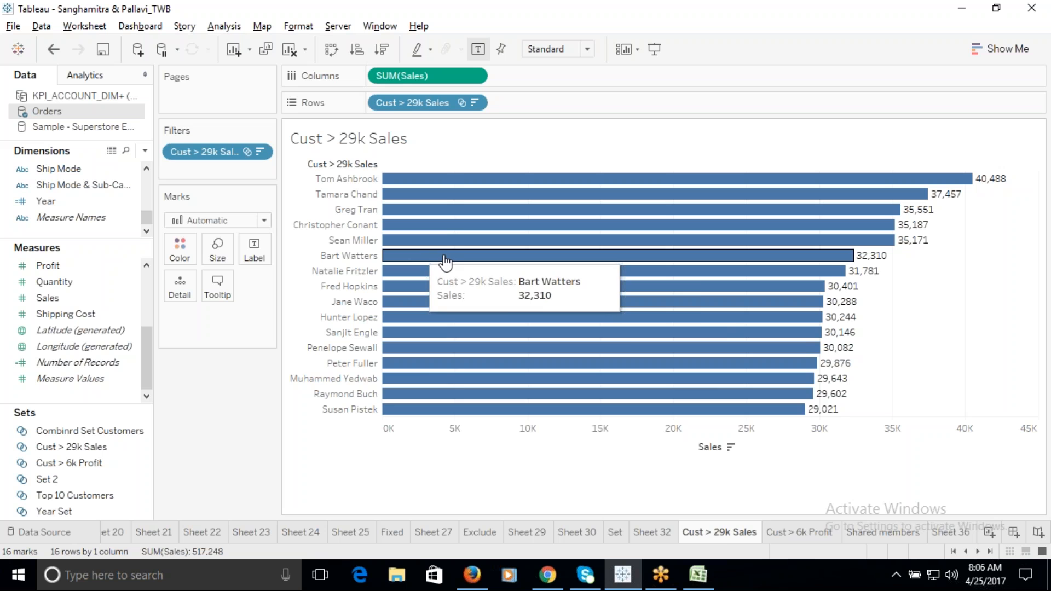
{"action": "left_click", "coordinate": [789, 533]}
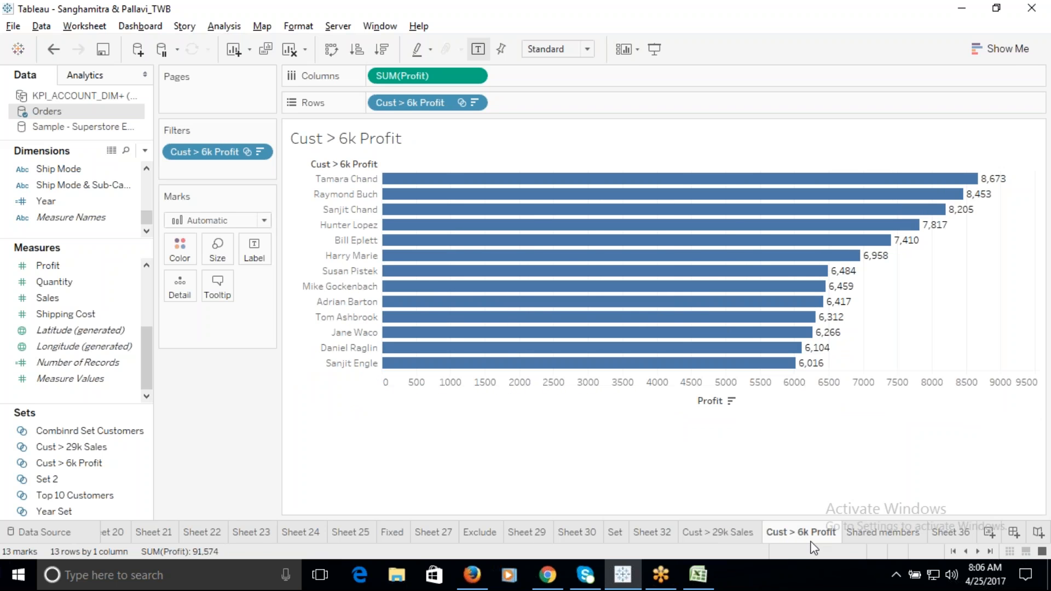
{"action": "left_click", "coordinate": [869, 534]}
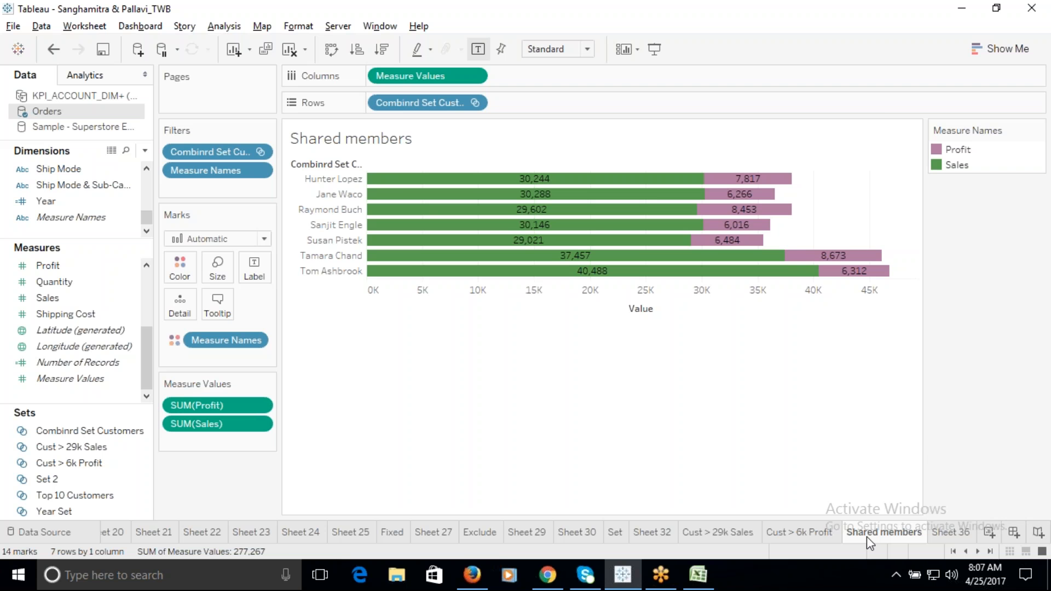
Open the Tableau training PowerPoint presentation from the desktop, look through its slides, and return to Tableau.
{"action": "key", "text": "super+d"}
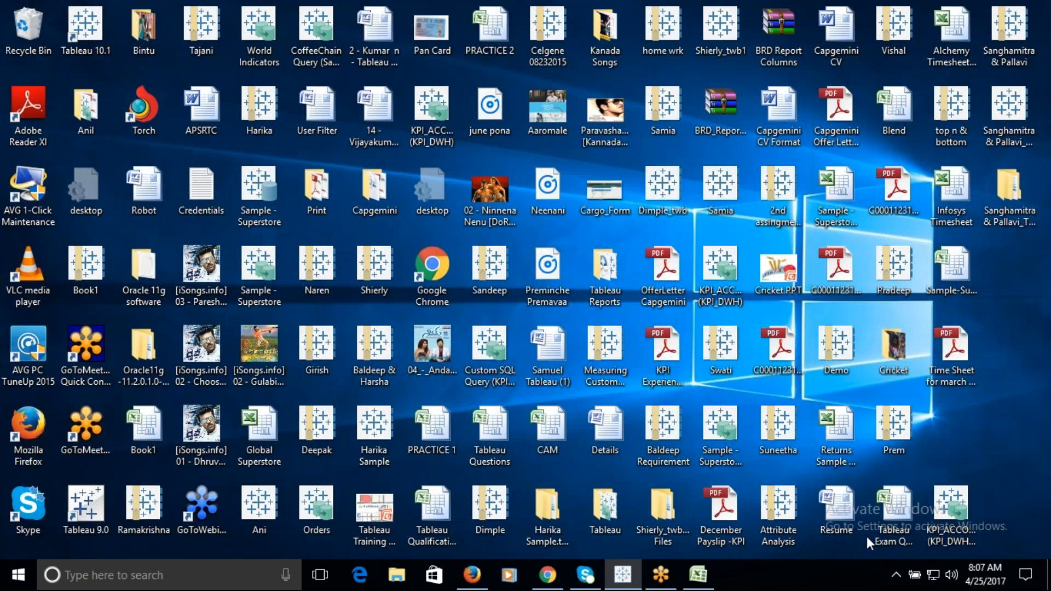
{"action": "double_click", "coordinate": [365, 520]}
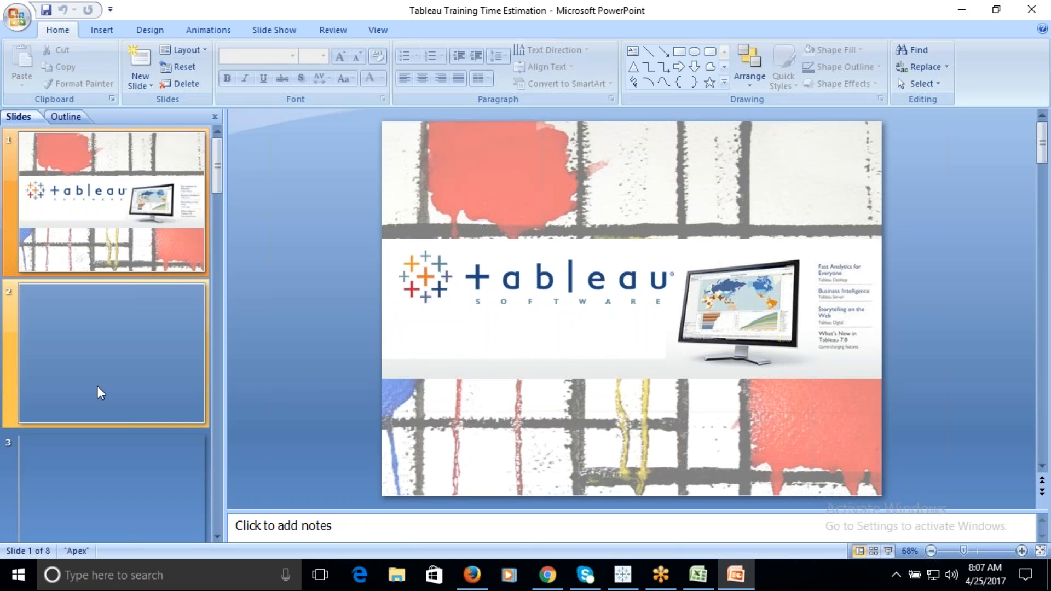
{"action": "scroll", "coordinate": [106, 367], "scroll_direction": "down", "scroll_amount": 3}
{"action": "left_click", "coordinate": [108, 367]}
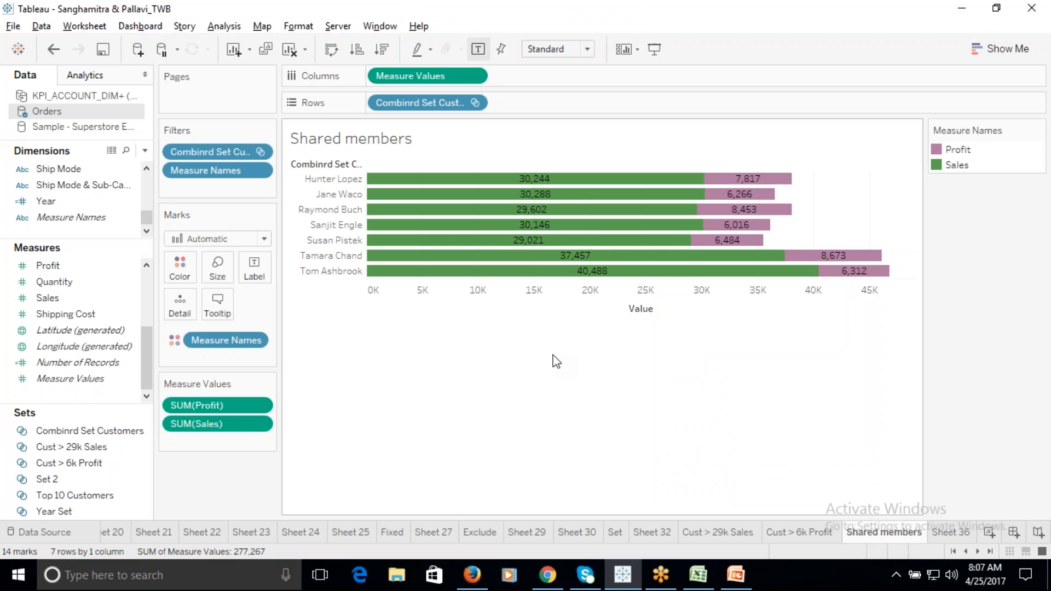
Add a new worksheet after Sheet 36 and name it Table Calculation.
{"action": "left_click", "coordinate": [951, 530]}
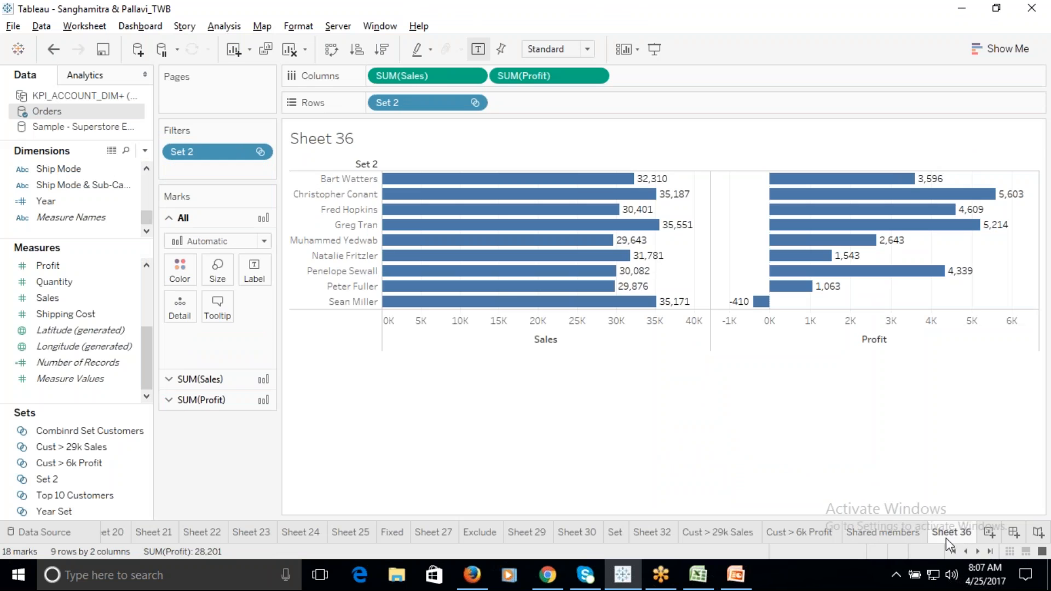
{"action": "left_click", "coordinate": [988, 532]}
{"action": "double_click", "coordinate": [966, 534]}
{"action": "type", "text": "Tab"}
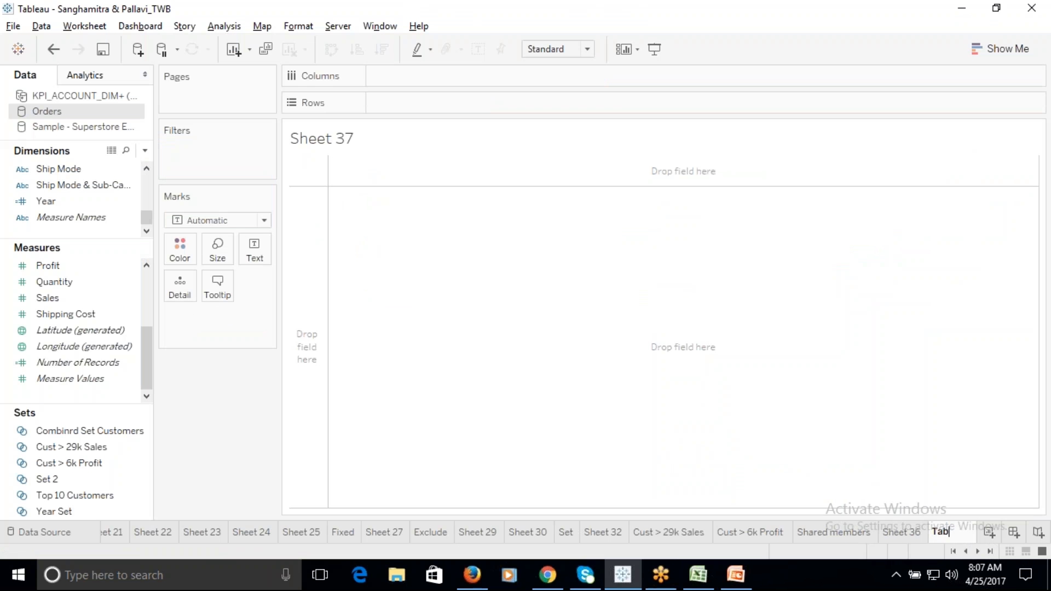
{"action": "type", "text": "le Calculati"}
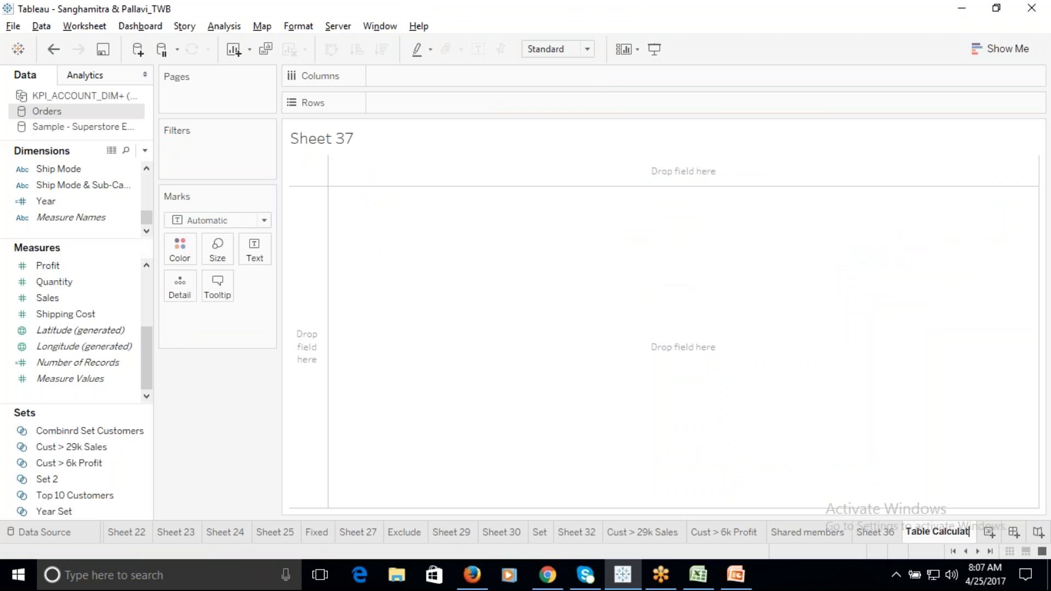
{"action": "type", "text": "on"}
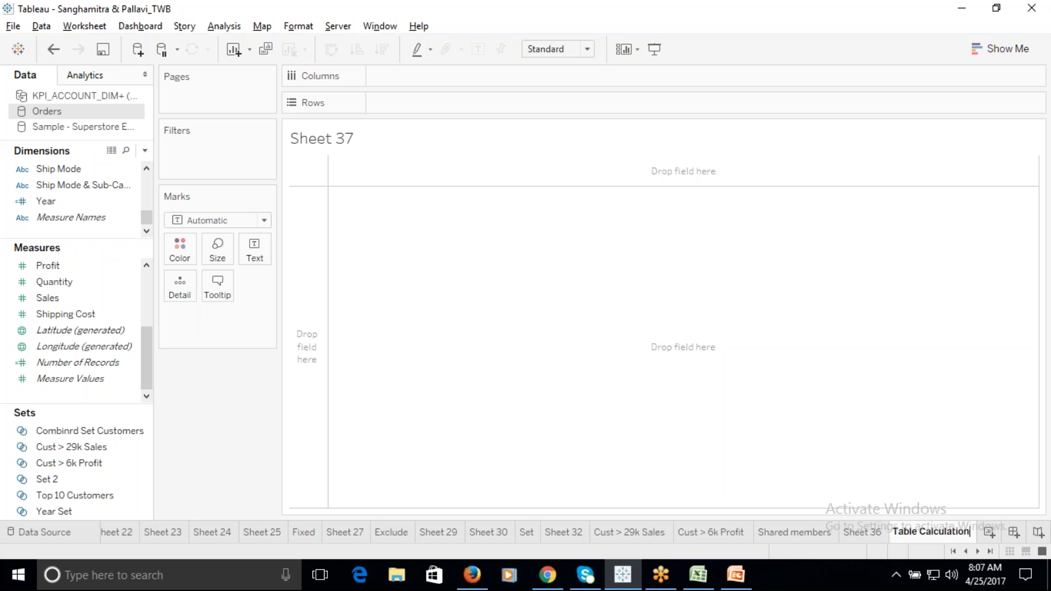
{"action": "left_click", "coordinate": [939, 436]}
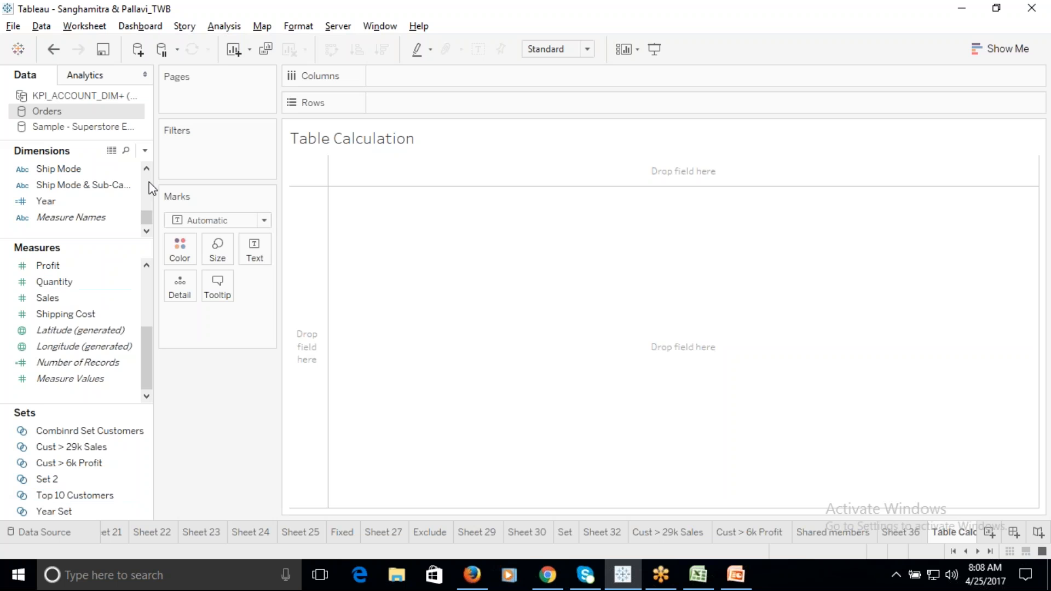
Lay out the Table Calculation sheet with Ship Mode in the columns and Region in the rows.
{"action": "left_click", "coordinate": [69, 219]}
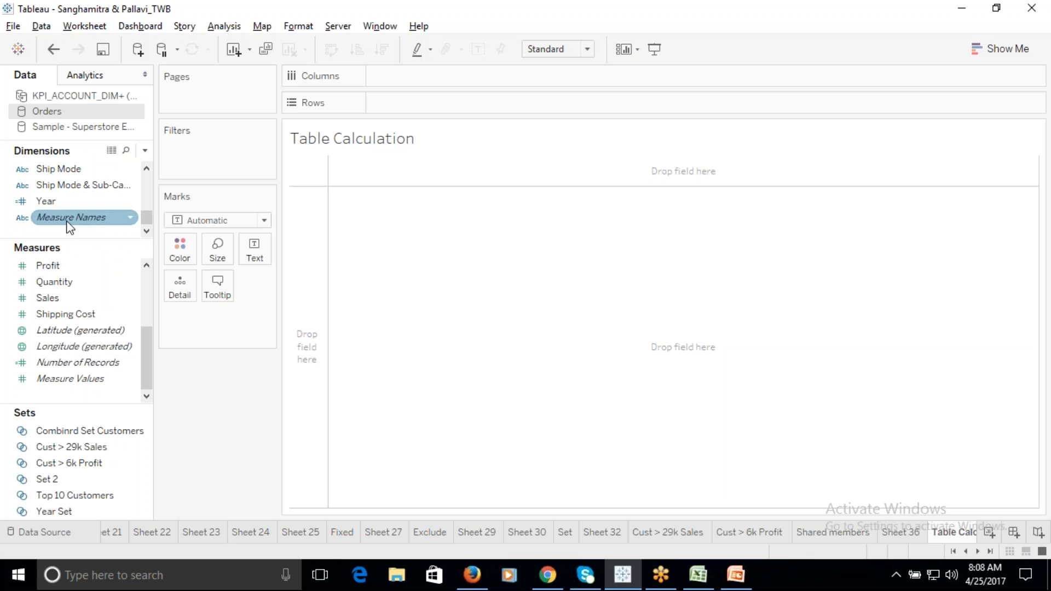
{"action": "left_click_drag", "start_coordinate": [71, 168], "coordinate": [443, 78]}
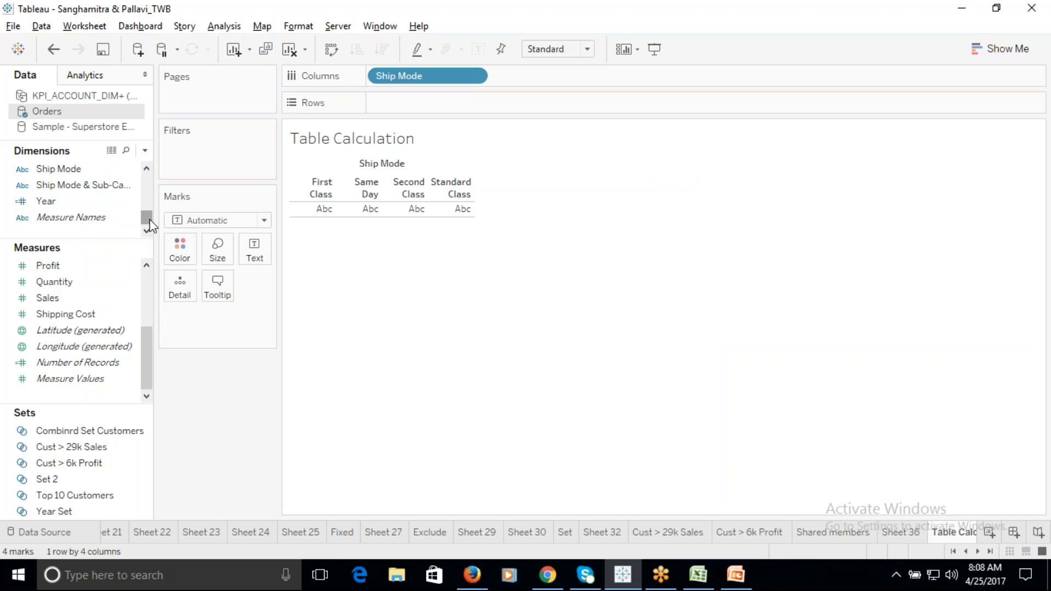
{"action": "left_click_drag", "start_coordinate": [150, 219], "coordinate": [150, 200]}
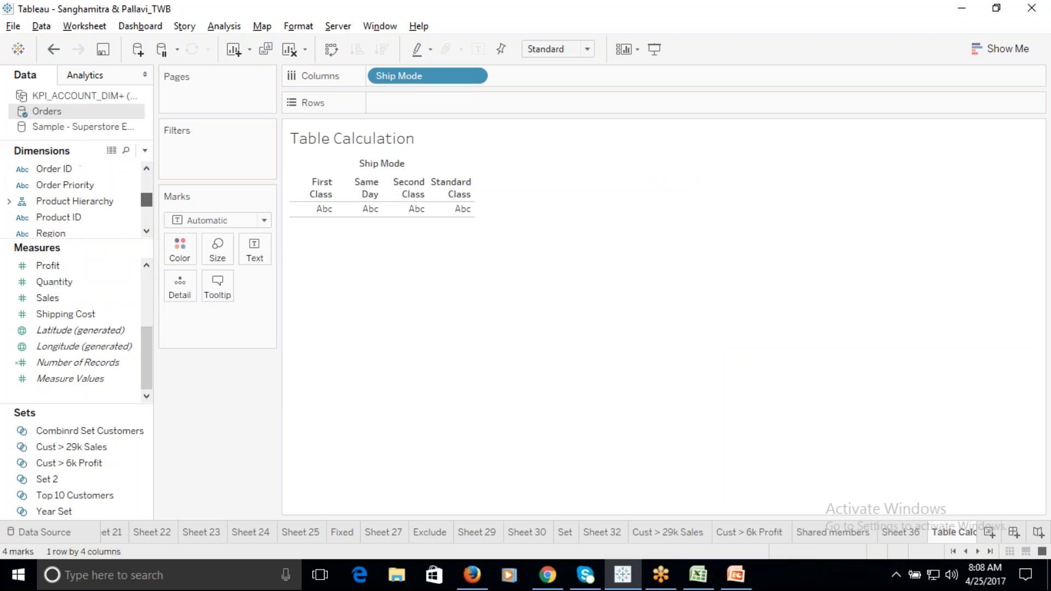
{"action": "left_click_drag", "start_coordinate": [82, 232], "coordinate": [450, 111]}
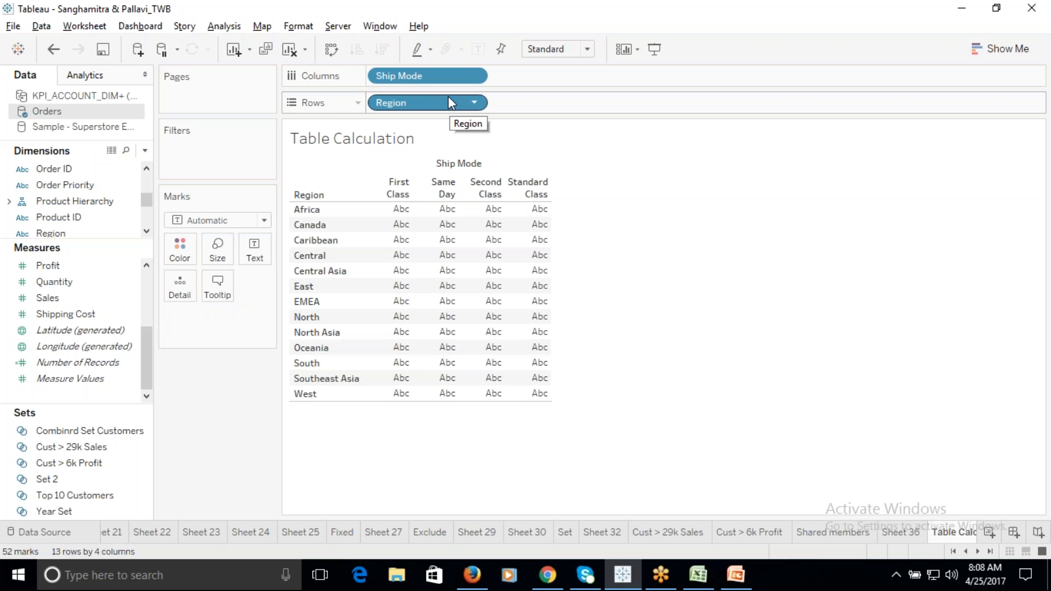
{"action": "mouse_move", "coordinate": [450, 277]}
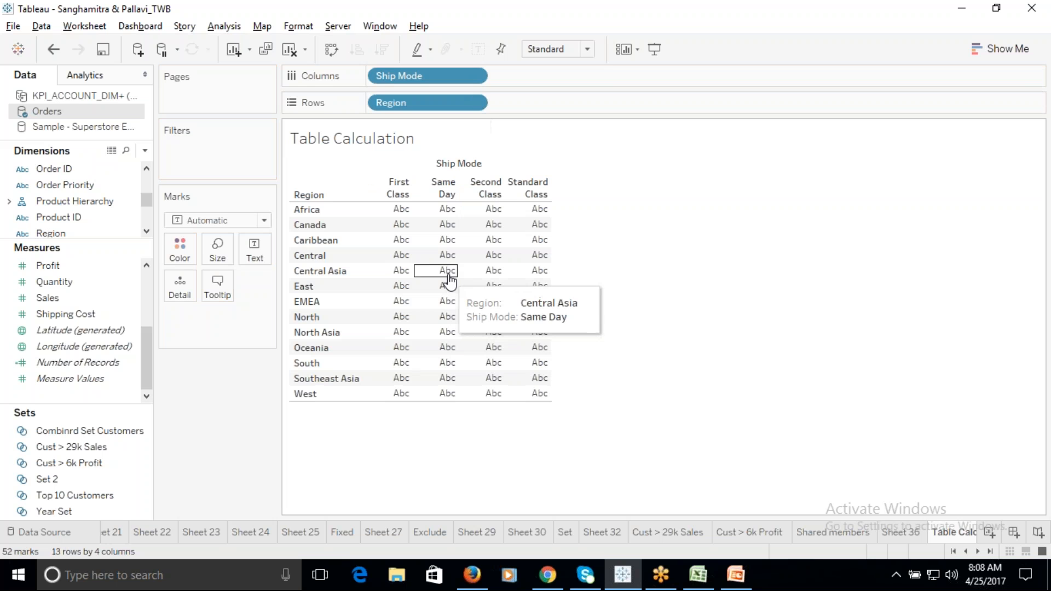
Try filling the region and ship mode table with Measure Values, and undo the addition.
{"action": "mouse_move", "coordinate": [401, 214]}
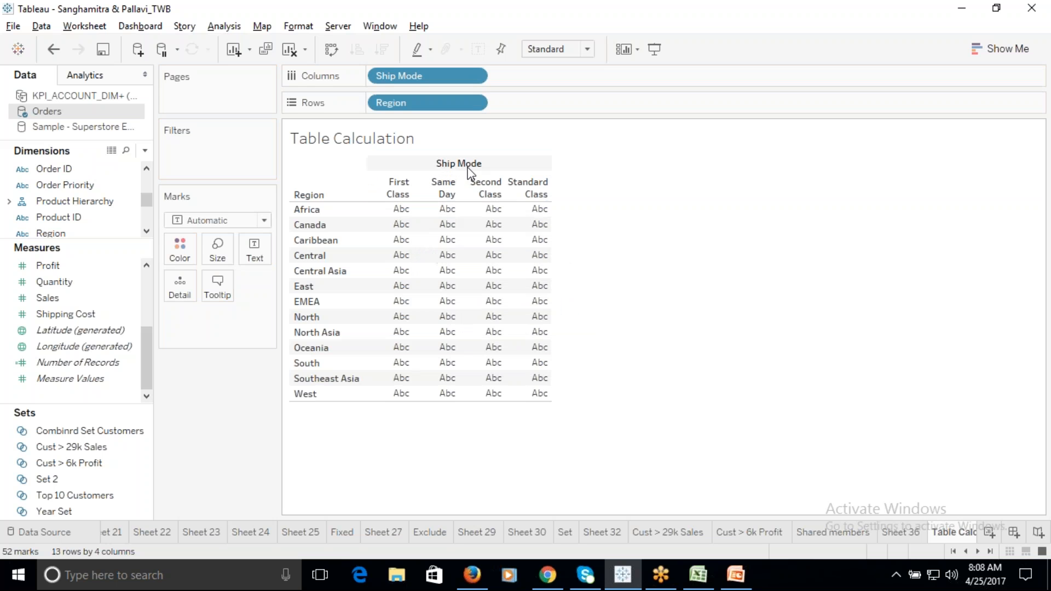
{"action": "mouse_move", "coordinate": [526, 230]}
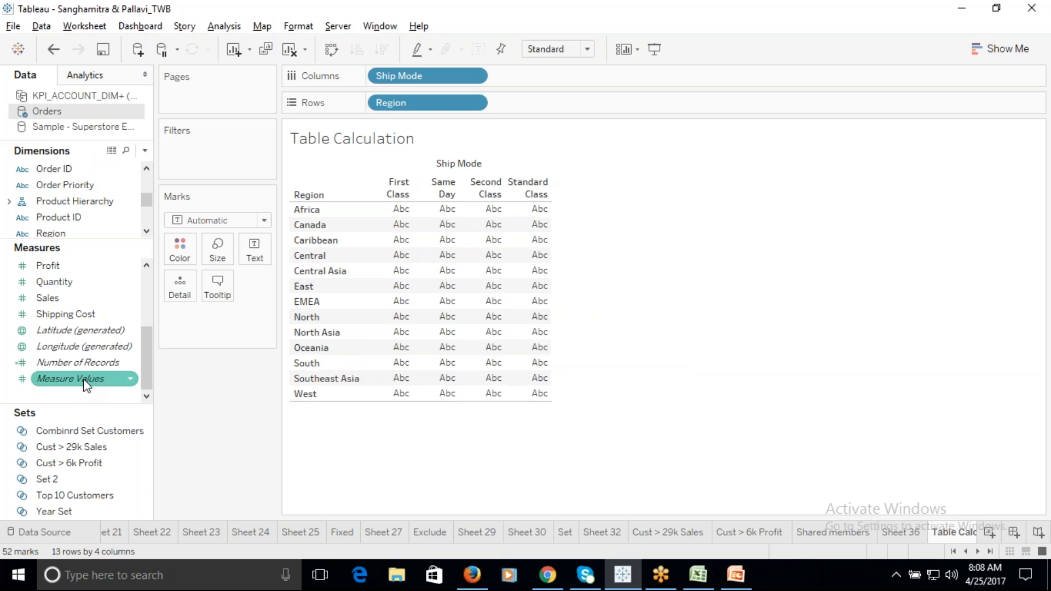
{"action": "left_click_drag", "start_coordinate": [86, 385], "coordinate": [433, 251]}
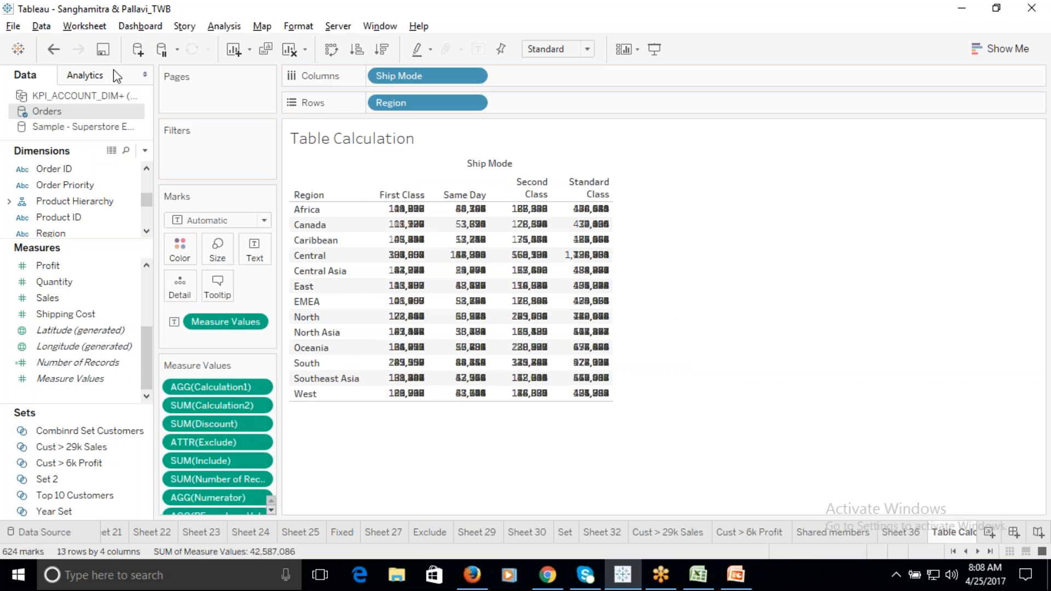
{"action": "left_click", "coordinate": [55, 45]}
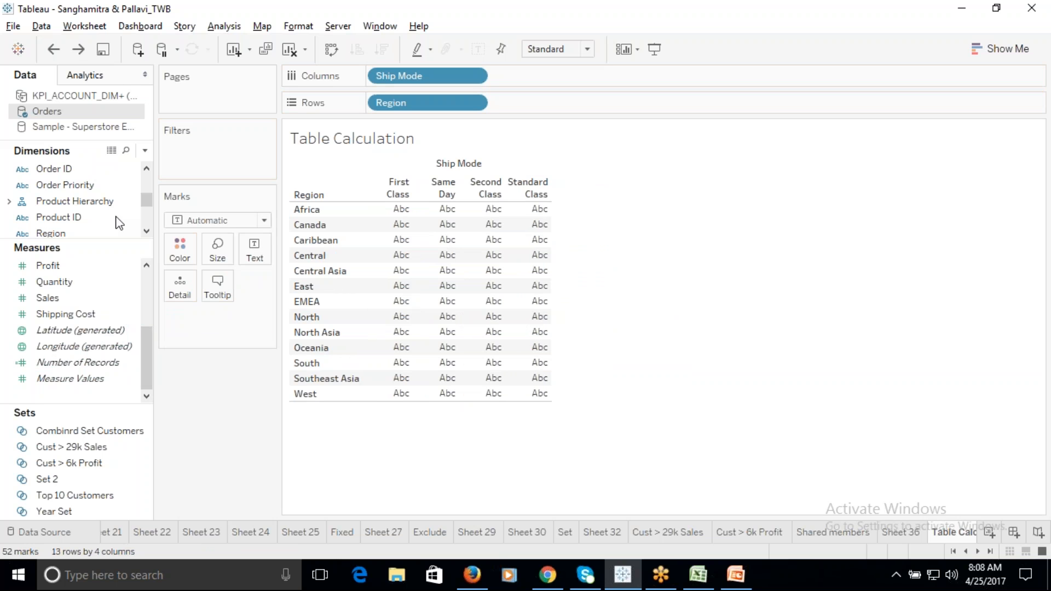
Fill the region and ship mode table with Number of Records, aggregated as the minimum (MIN).
{"action": "left_click_drag", "start_coordinate": [94, 361], "coordinate": [454, 270]}
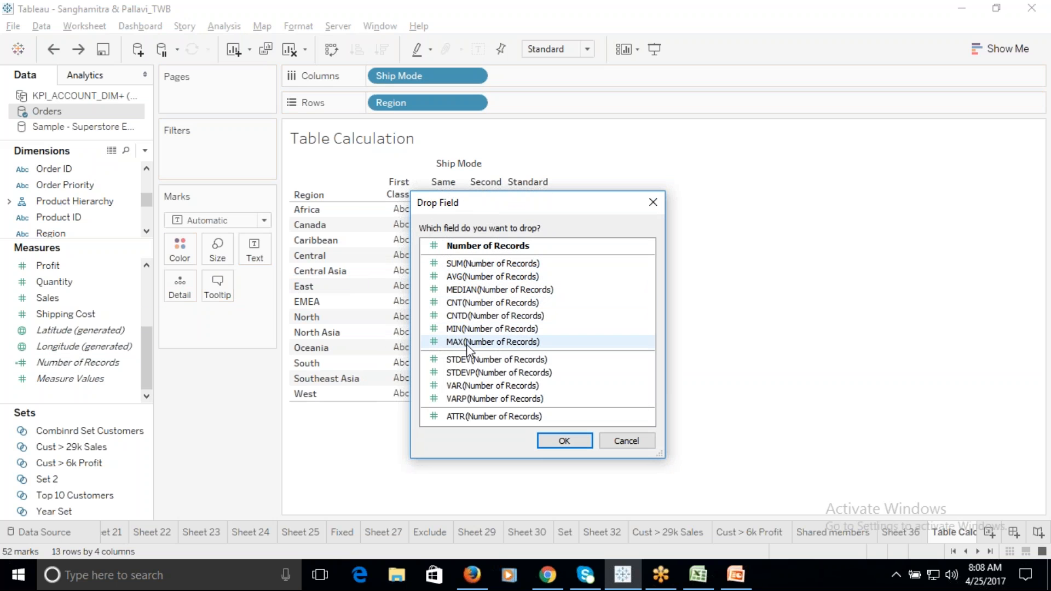
{"action": "left_click", "coordinate": [465, 328]}
{"action": "left_click", "coordinate": [583, 439]}
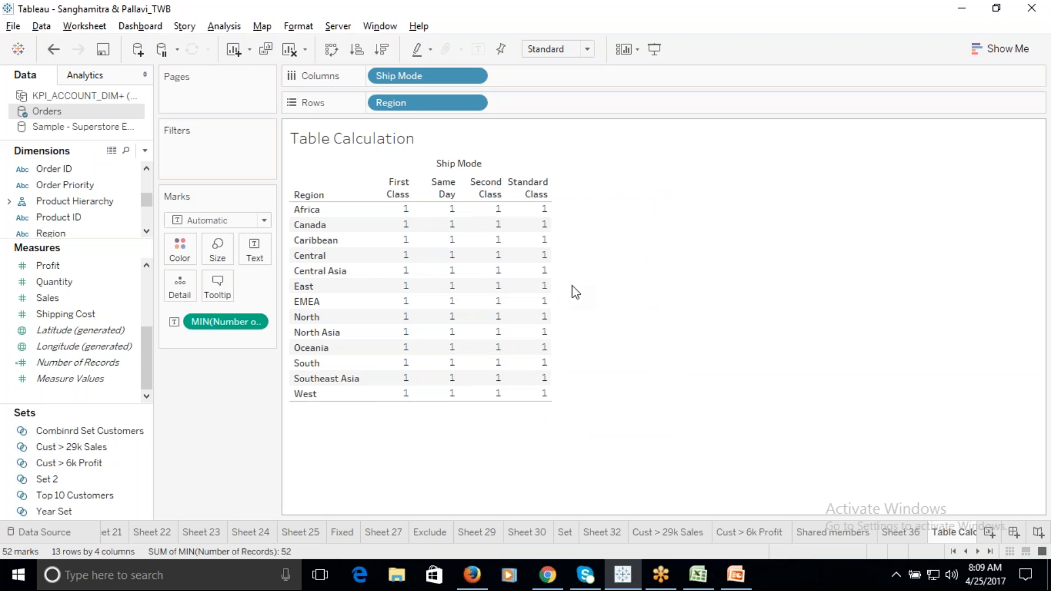
Duplicate the Table Calculation sheet, move the copy between Sheet 36 and Table Calculation, and return to the Table Calculation sheet.
{"action": "right_click", "coordinate": [952, 532]}
{"action": "left_click", "coordinate": [952, 439]}
{"action": "mouse_move", "coordinate": [958, 530]}
{"action": "left_mouse_down"}
{"action": "mouse_move", "coordinate": [881, 539]}
{"action": "mouse_move", "coordinate": [848, 531]}
{"action": "left_mouse_up"}
{"action": "left_click", "coordinate": [862, 531]}
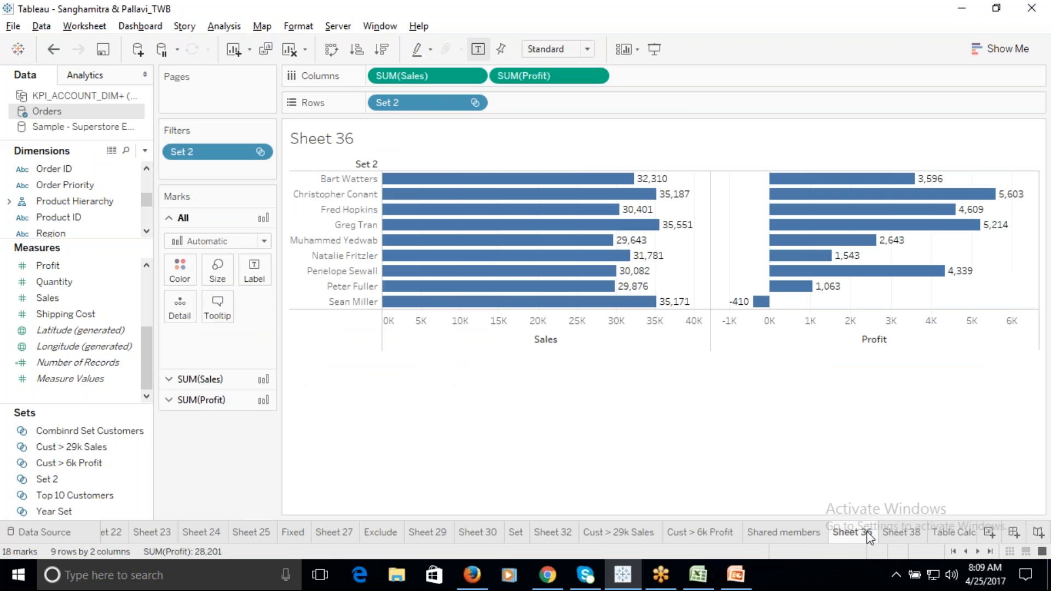
{"action": "left_click", "coordinate": [903, 533]}
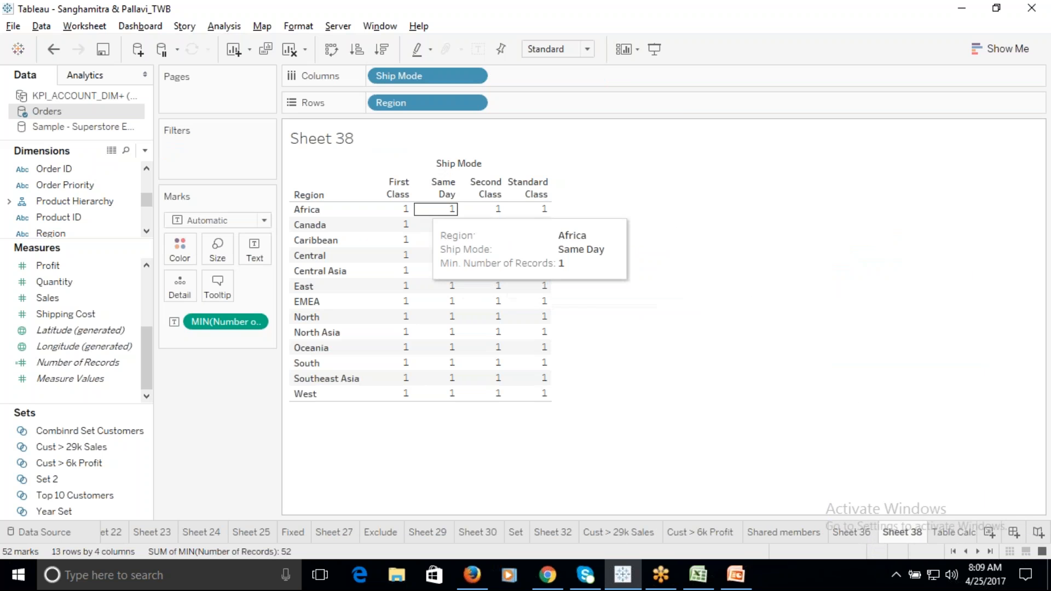
{"action": "left_click", "coordinate": [957, 532]}
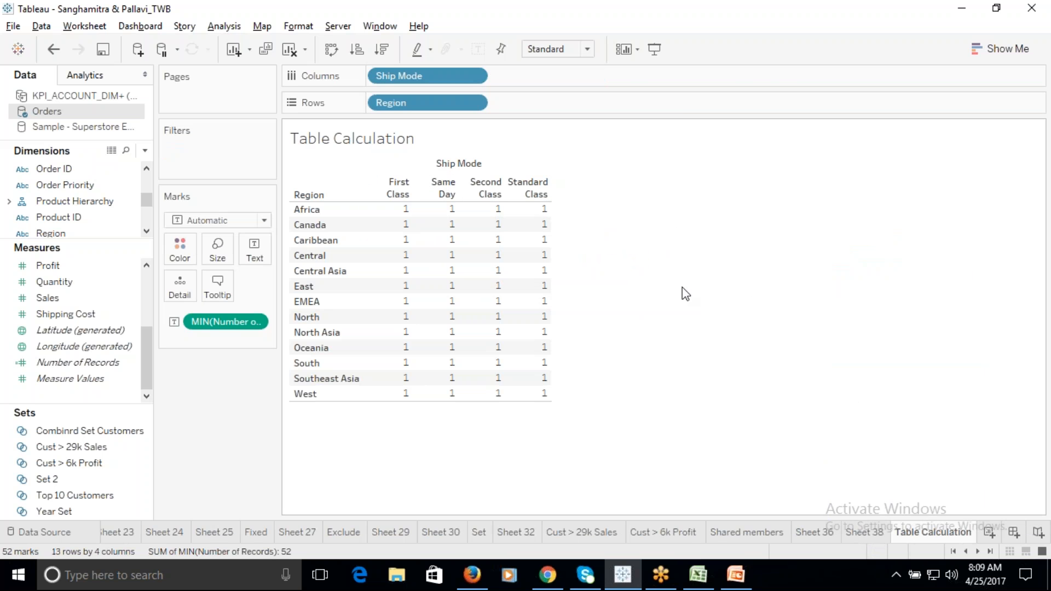
Apply a Running Total quick table calculation to the minimum Number of Records, and compare the values with Sheet 38.
{"action": "left_click", "coordinate": [259, 322]}
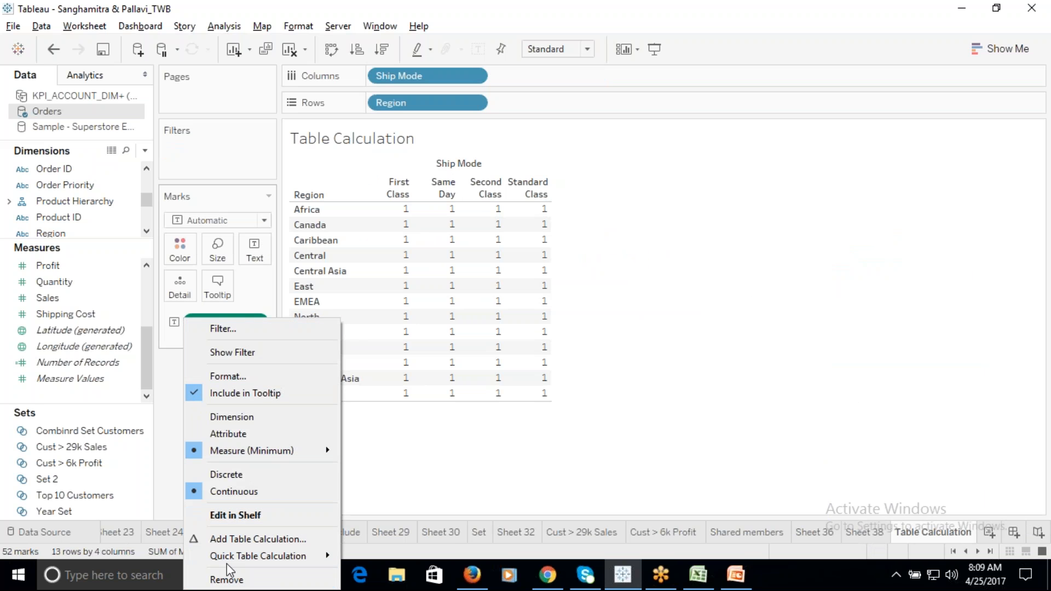
{"action": "mouse_move", "coordinate": [236, 555]}
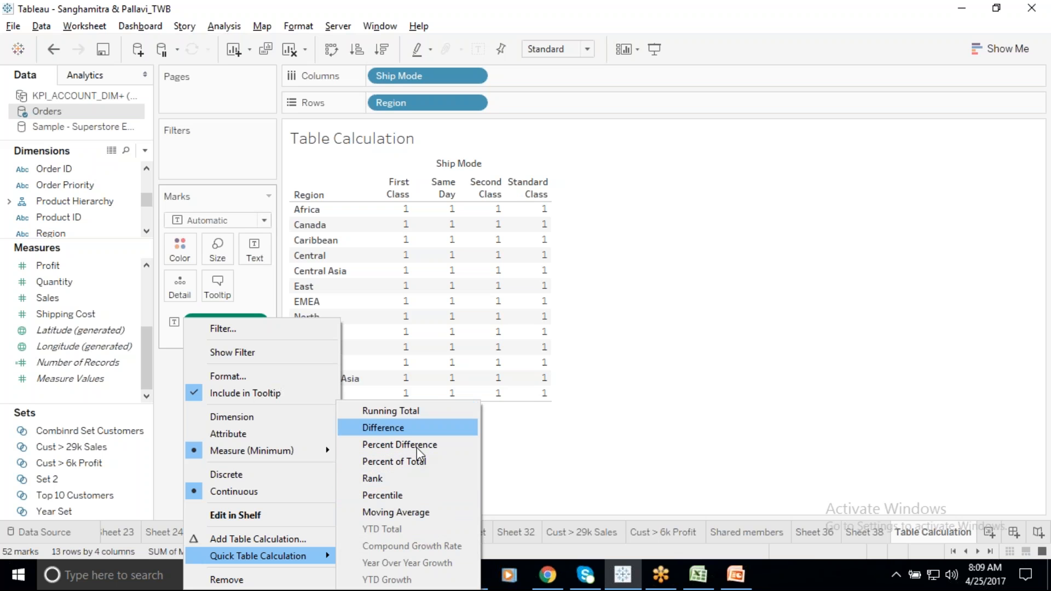
{"action": "left_click", "coordinate": [415, 413]}
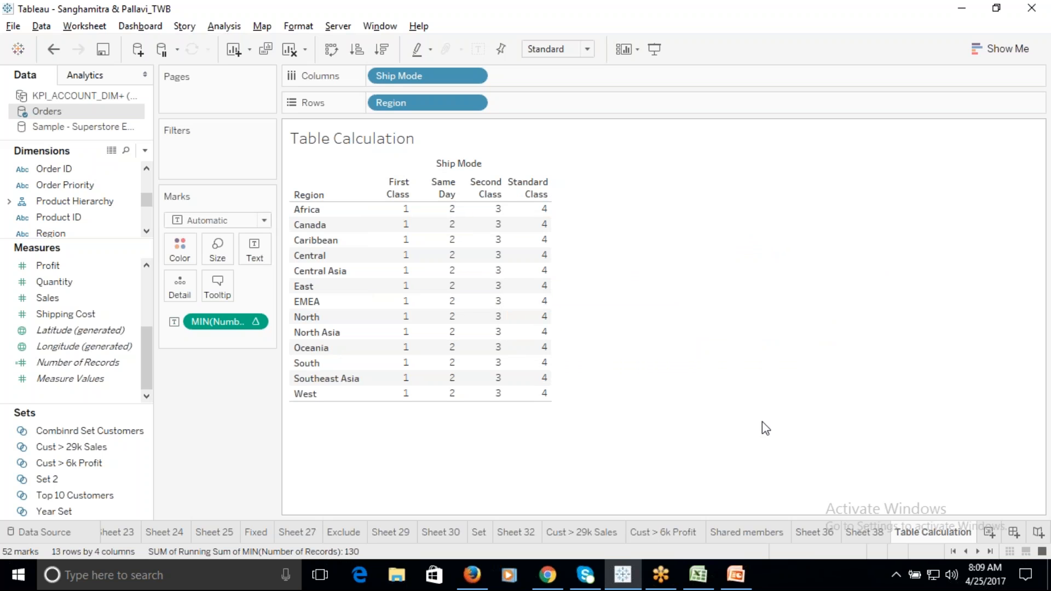
{"action": "left_click", "coordinate": [865, 532]}
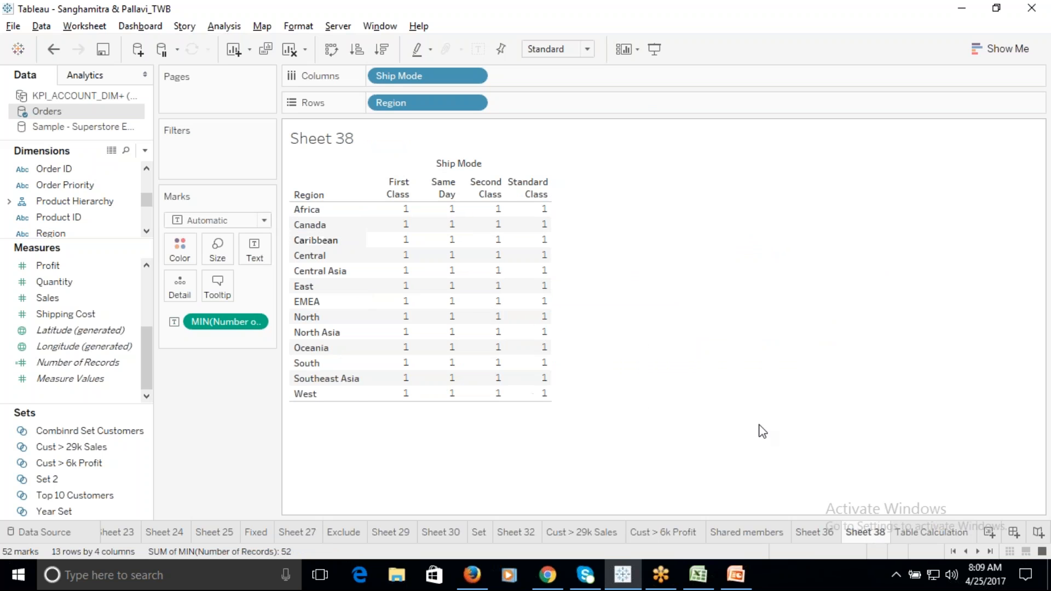
{"action": "left_click", "coordinate": [925, 532]}
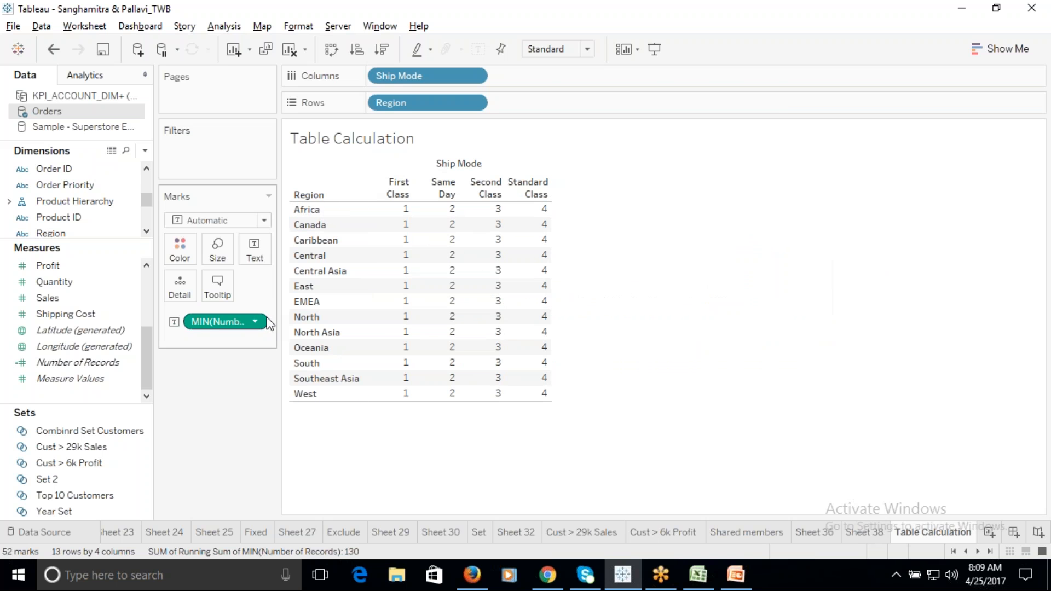
{"action": "mouse_move", "coordinate": [464, 295]}
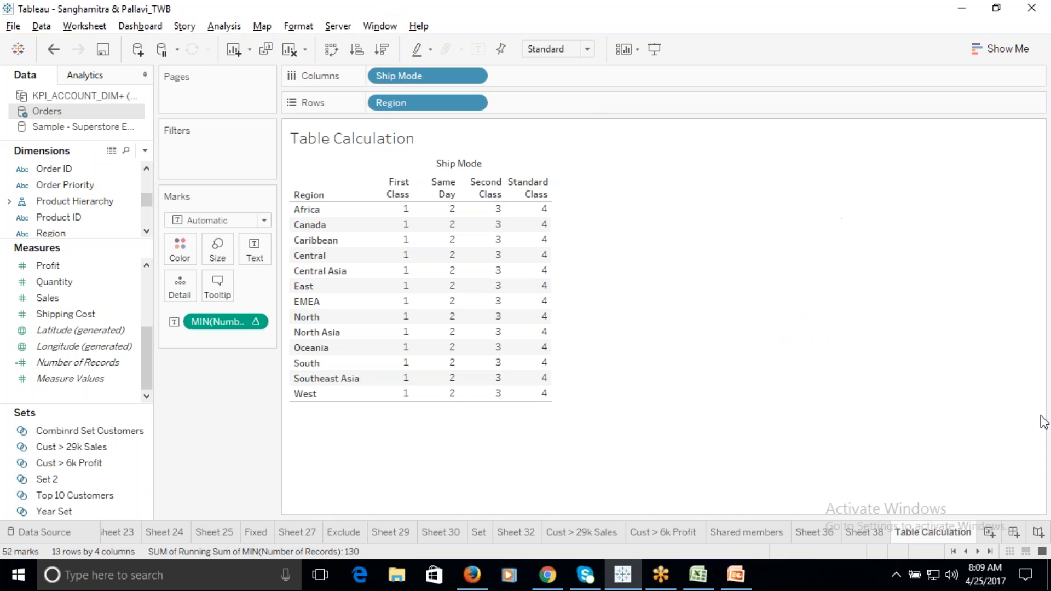
Create a new dashboard and place Sheet 38 and the Table Calculation sheet side by side on it.
{"action": "left_click", "coordinate": [1014, 534]}
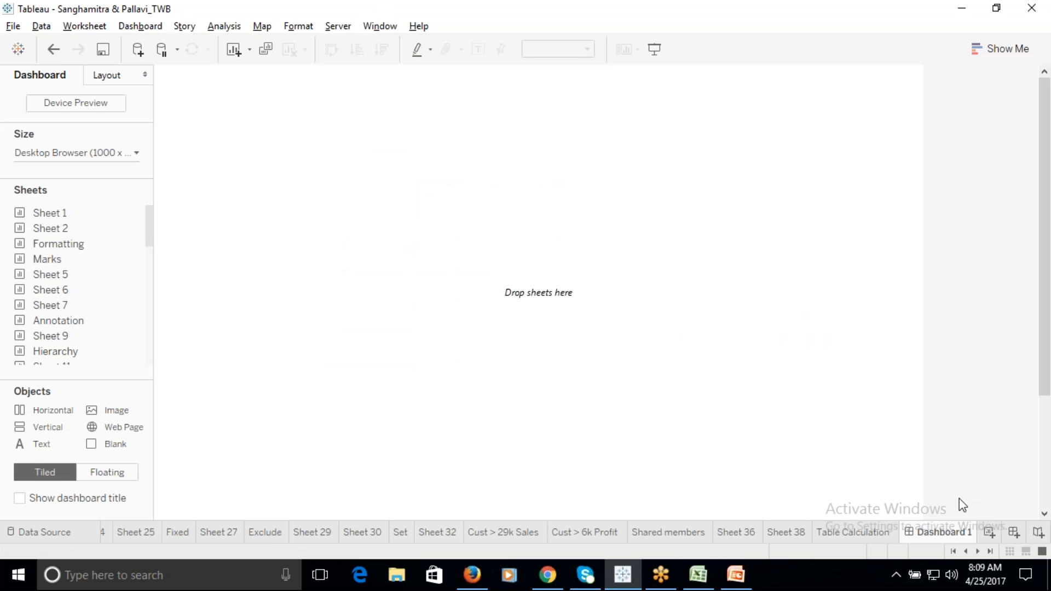
{"action": "left_click_drag", "start_coordinate": [149, 243], "coordinate": [138, 384]}
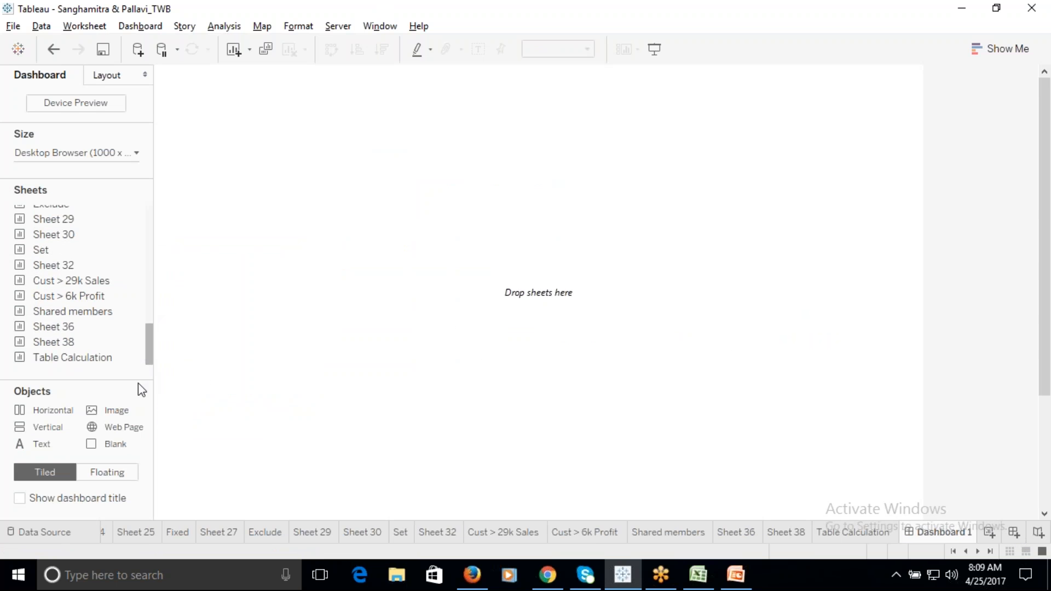
{"action": "left_click_drag", "start_coordinate": [74, 344], "coordinate": [633, 352]}
{"action": "left_click_drag", "start_coordinate": [540, 246], "coordinate": [444, 240]}
{"action": "mouse_move", "coordinate": [585, 277]}
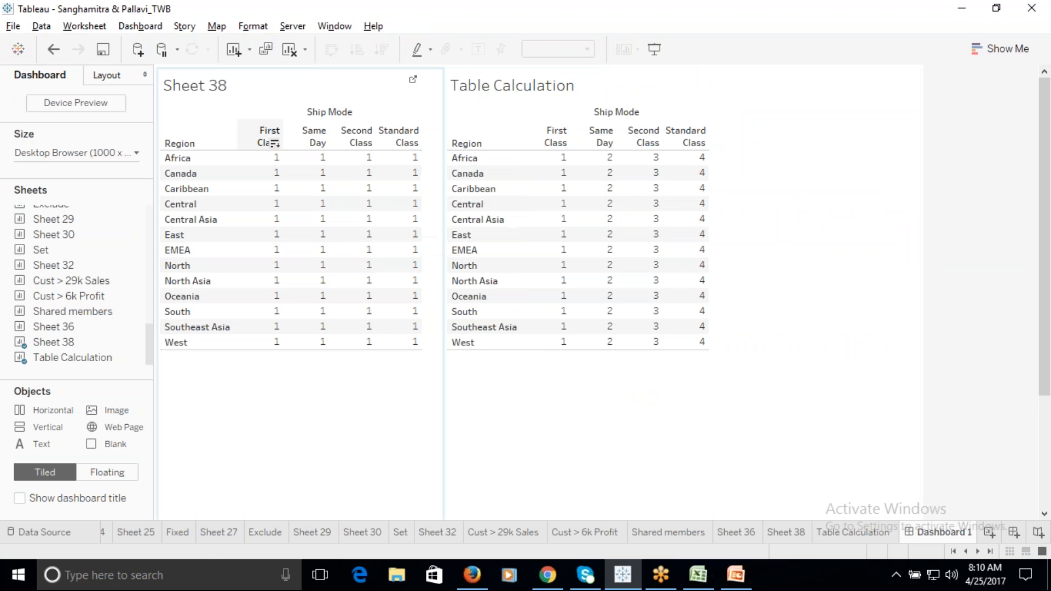
Go from the dashboard to the Table Calculation sheet, review the running total's calculation settings, and return to Dashboard 1.
{"action": "left_click", "coordinate": [700, 80]}
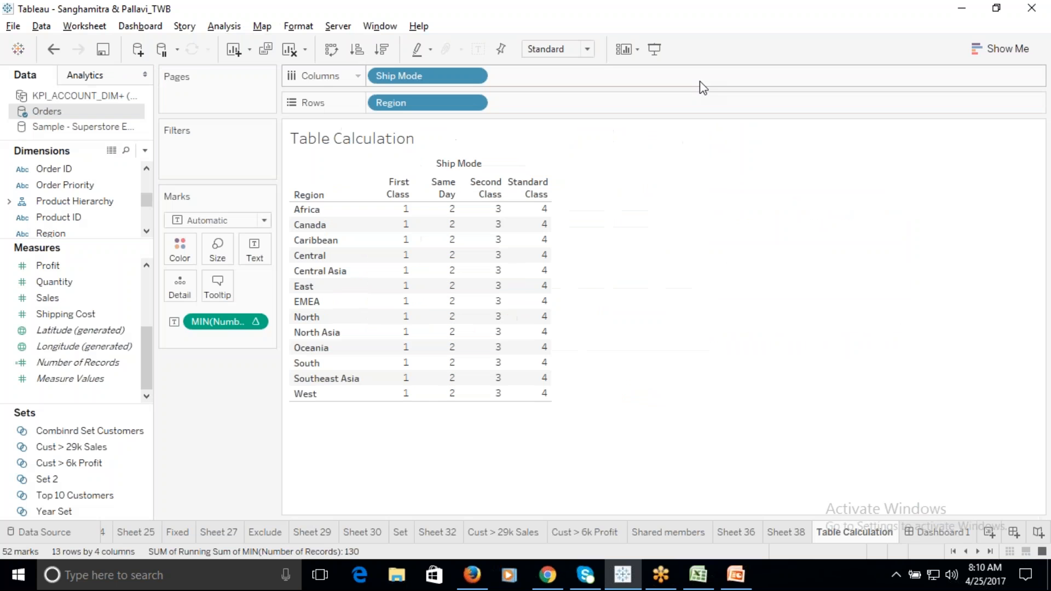
{"action": "right_click", "coordinate": [258, 321]}
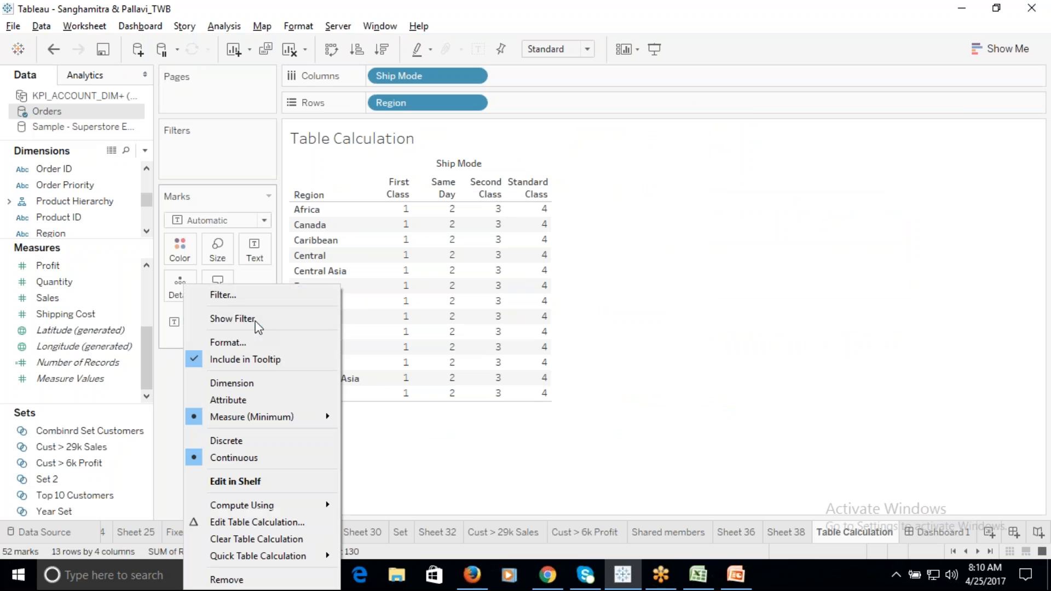
{"action": "left_click", "coordinate": [244, 524]}
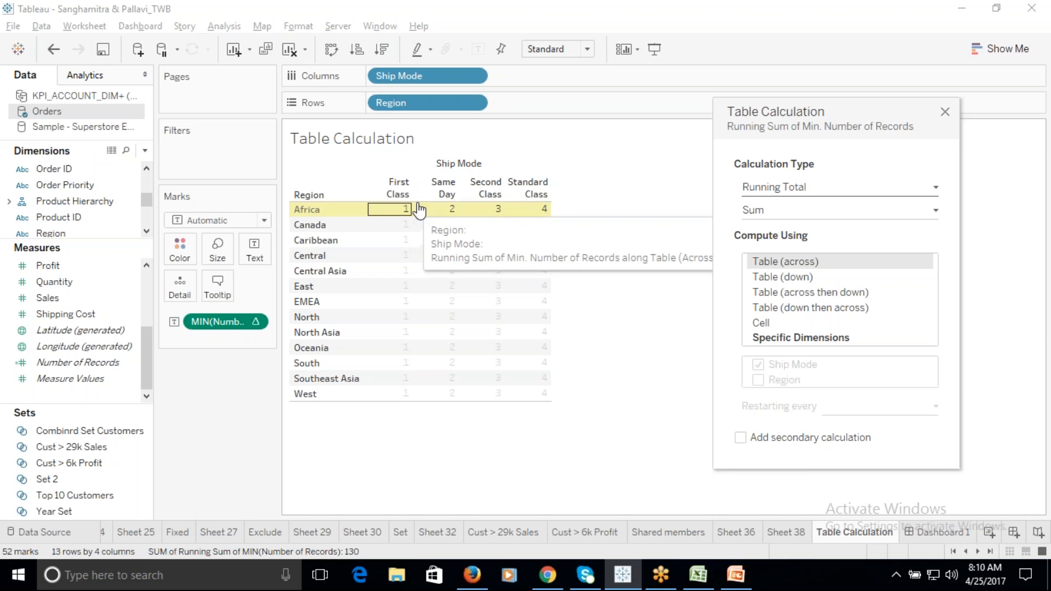
{"action": "left_click", "coordinate": [945, 112]}
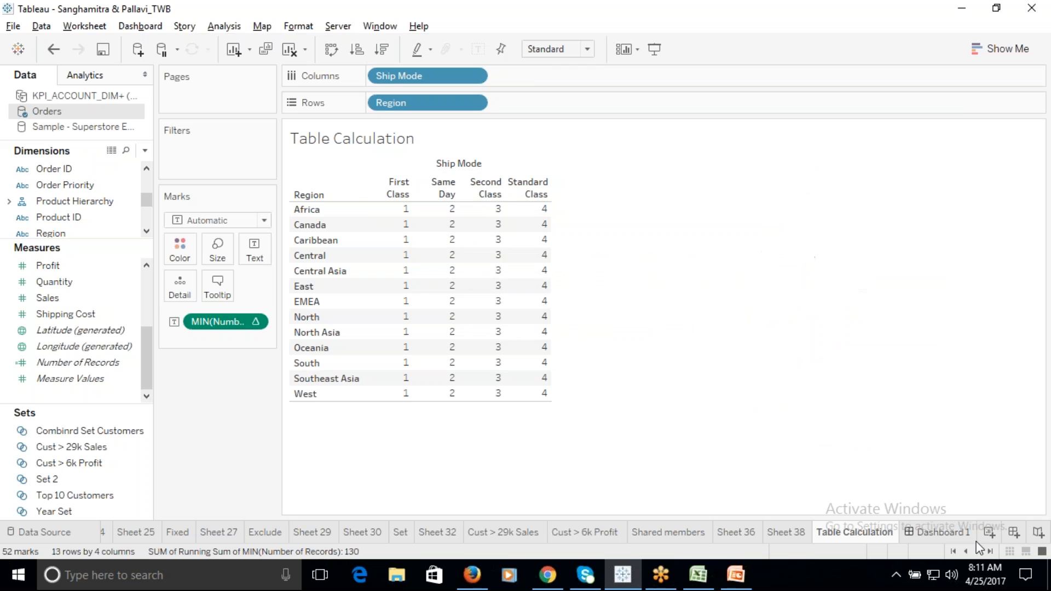
{"action": "left_click", "coordinate": [939, 532]}
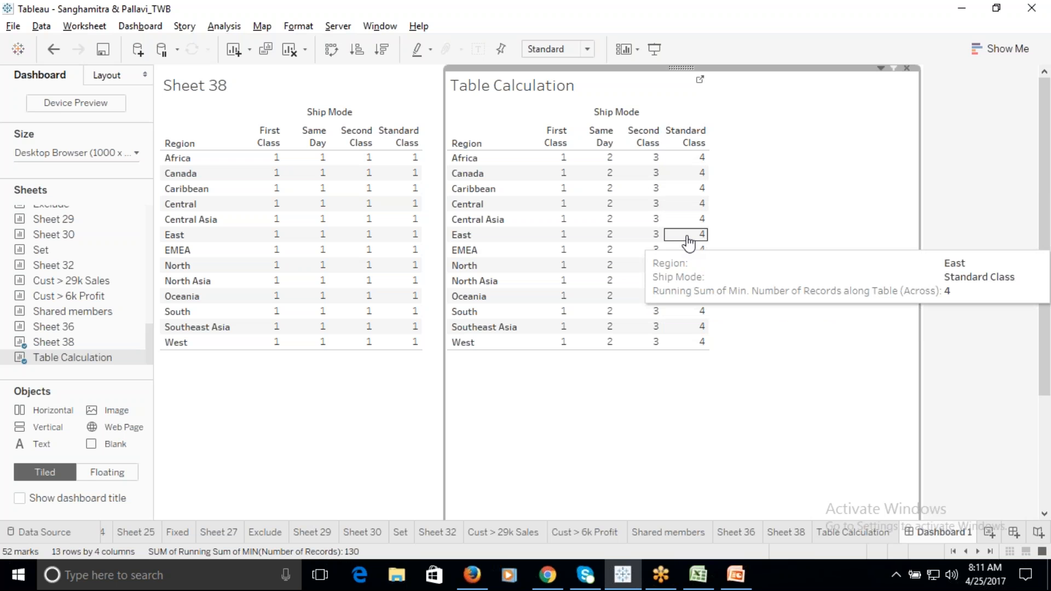
Check the running total's calculation type and compute direction again, and examine the Africa values in the dashboard's Table Calculation view.
{"action": "left_click", "coordinate": [880, 69]}
{"action": "left_click", "coordinate": [766, 82]}
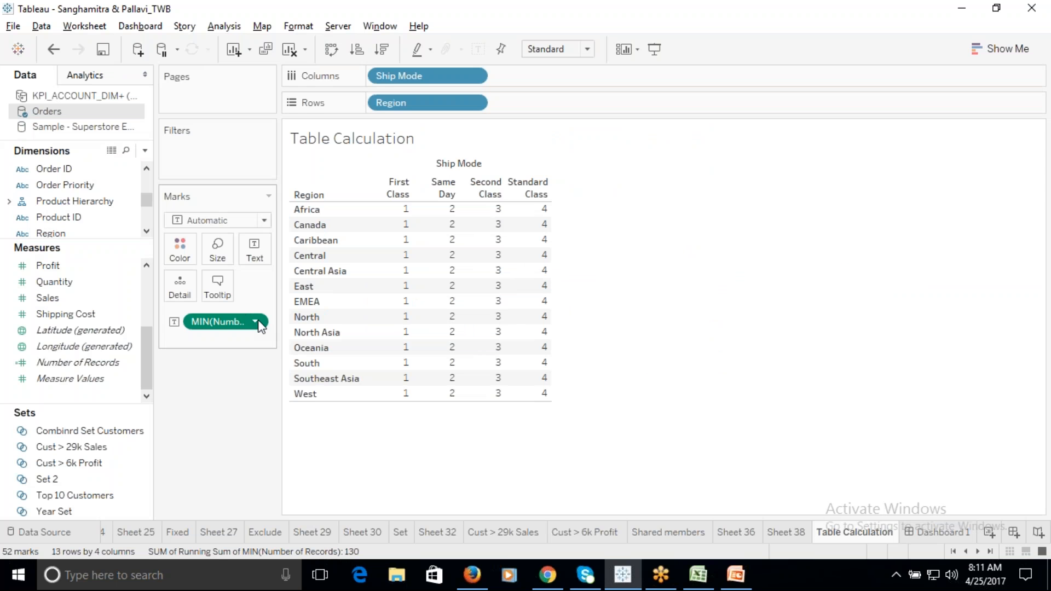
{"action": "left_click", "coordinate": [255, 322]}
{"action": "left_click", "coordinate": [251, 533]}
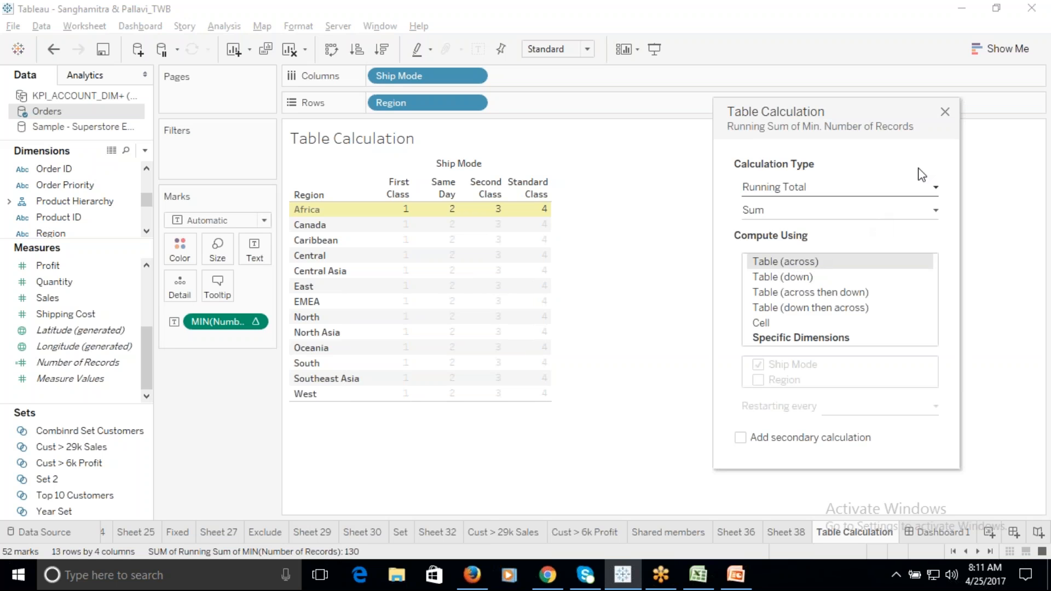
{"action": "left_click", "coordinate": [945, 112]}
{"action": "left_click", "coordinate": [938, 533]}
{"action": "mouse_move", "coordinate": [670, 172]}
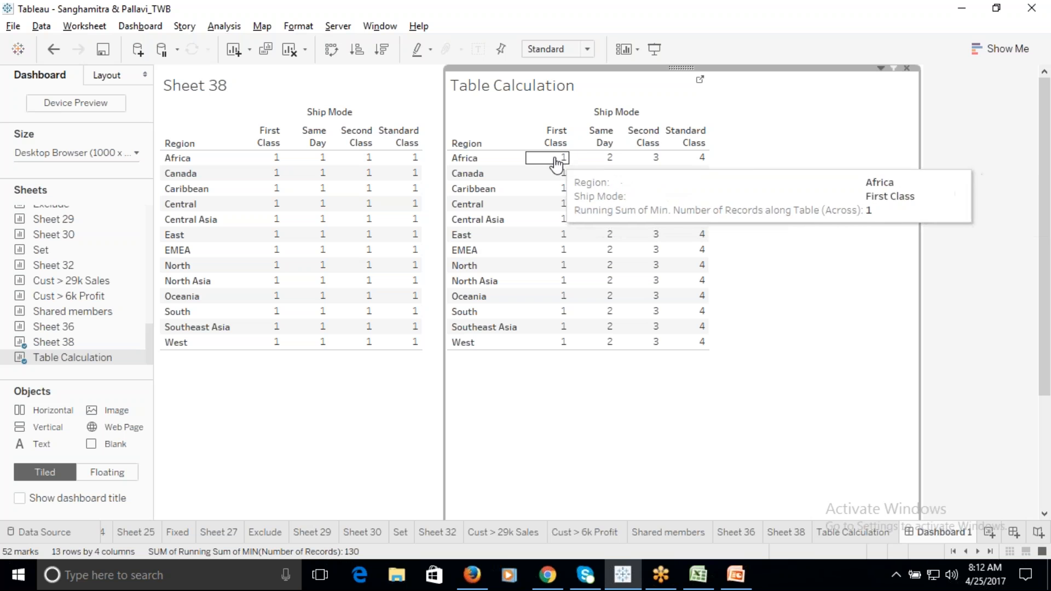
{"action": "mouse_move", "coordinate": [592, 168]}
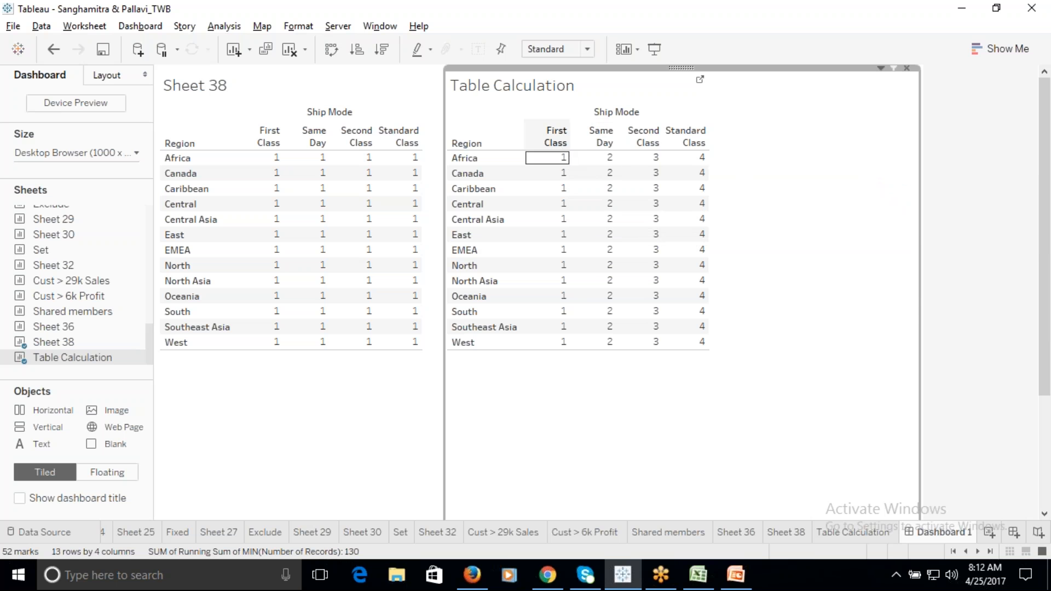
Go to the Table Calculation sheet and set its running total of Number of Records to compute using Table (down).
{"action": "left_click", "coordinate": [881, 69]}
{"action": "left_click", "coordinate": [780, 83]}
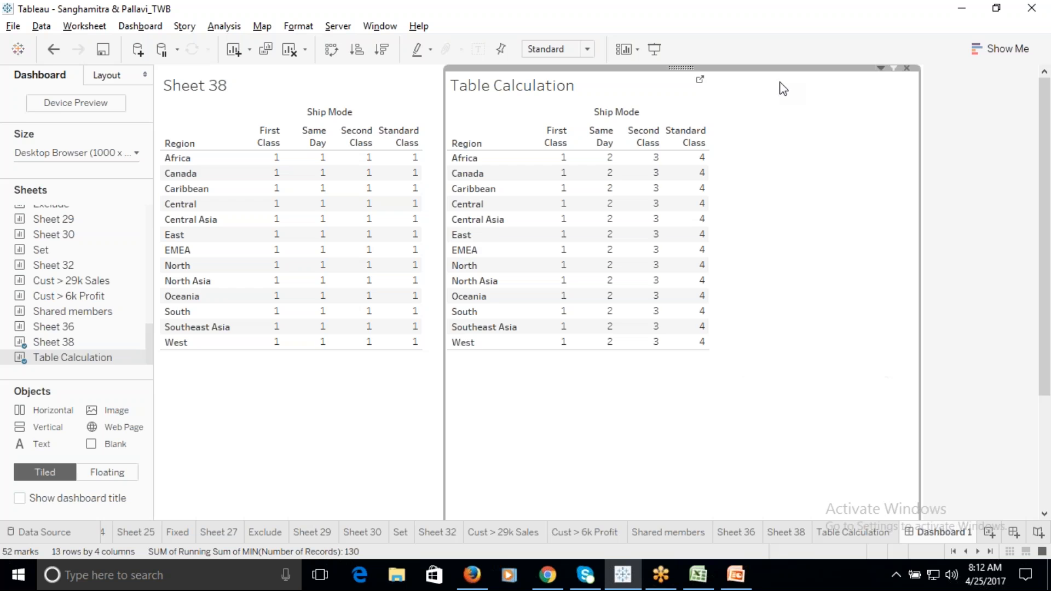
{"action": "left_click", "coordinate": [259, 325]}
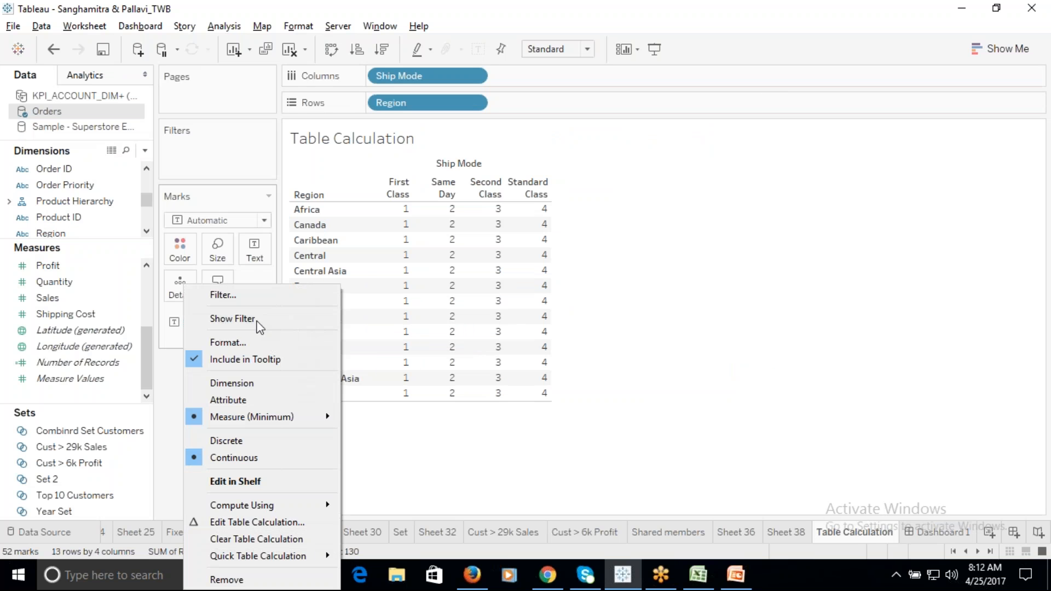
{"action": "left_click", "coordinate": [242, 520]}
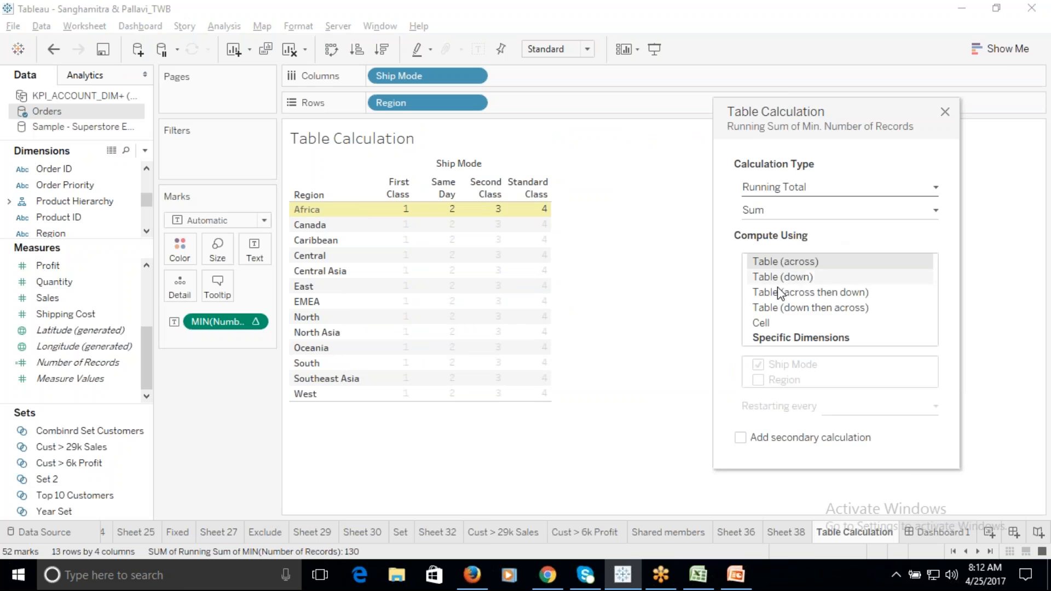
{"action": "left_click", "coordinate": [944, 111]}
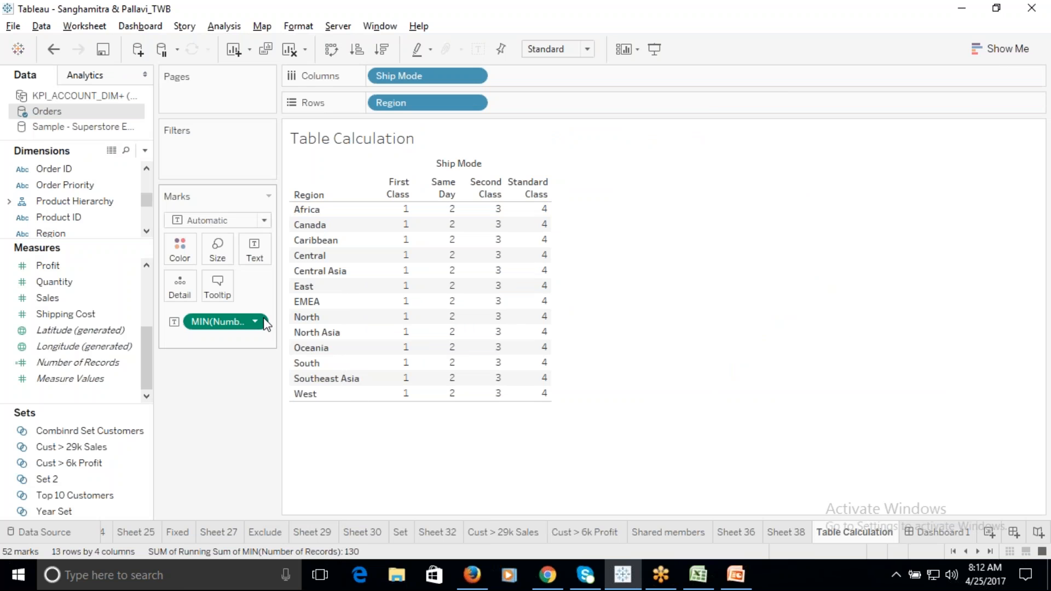
{"action": "left_click", "coordinate": [255, 322]}
{"action": "mouse_move", "coordinate": [242, 506]}
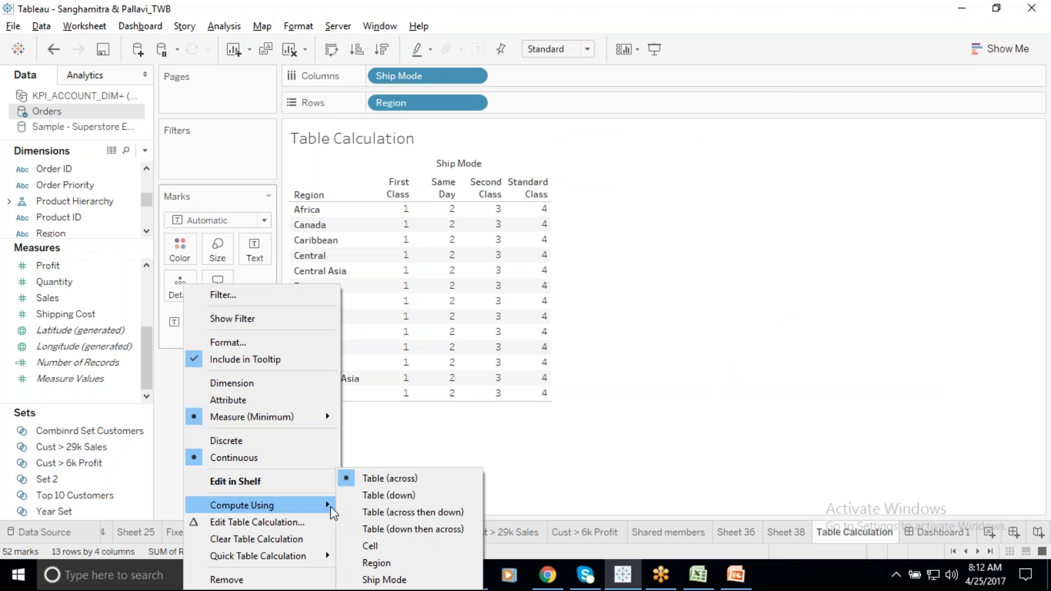
{"action": "left_click", "coordinate": [392, 495]}
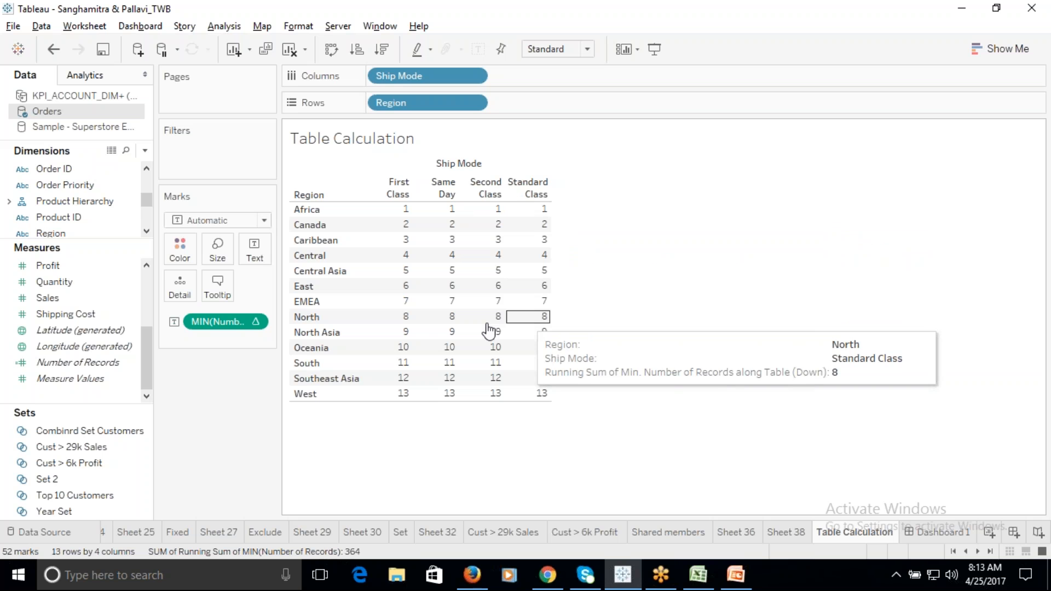
Open the Compute Using options for the running total of Number of Records.
{"action": "left_click", "coordinate": [255, 323]}
{"action": "mouse_move", "coordinate": [278, 509]}
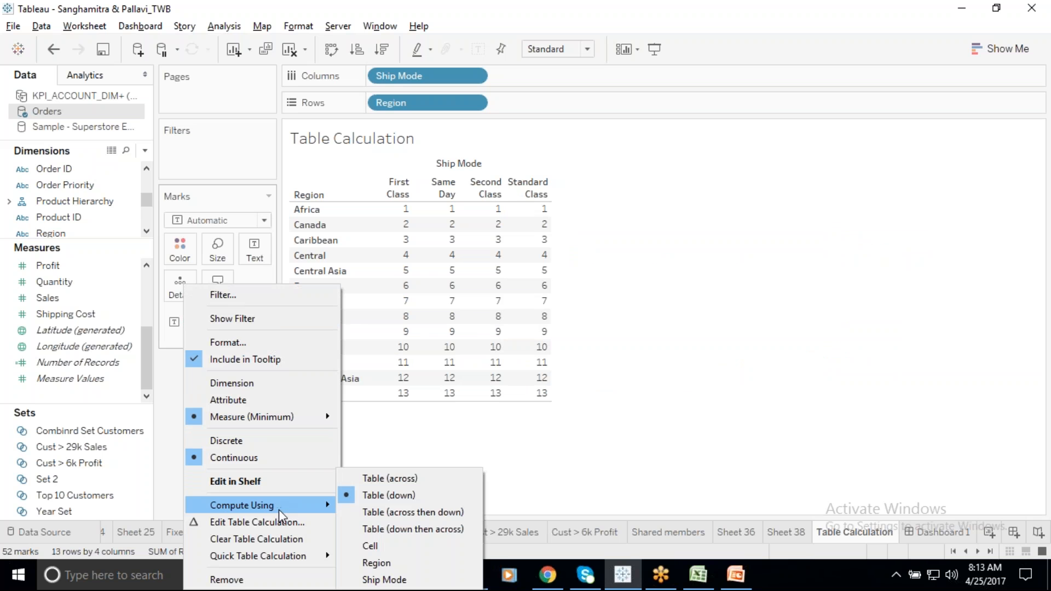
Compute the Number of Records running total by Table (across then down), and switch it to Table (down then across).
{"action": "left_click", "coordinate": [413, 512]}
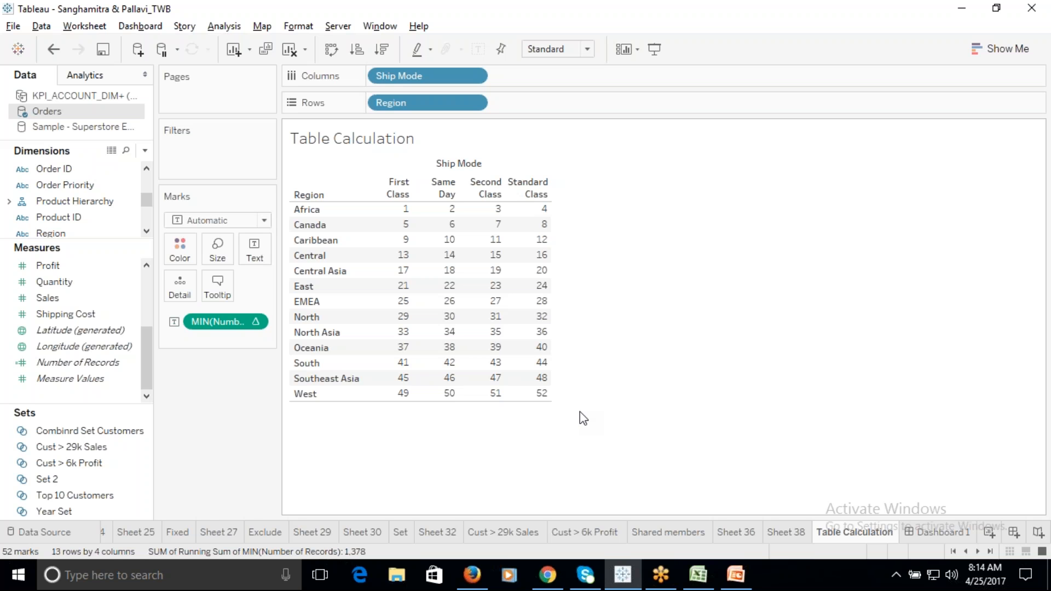
{"action": "left_click", "coordinate": [255, 321]}
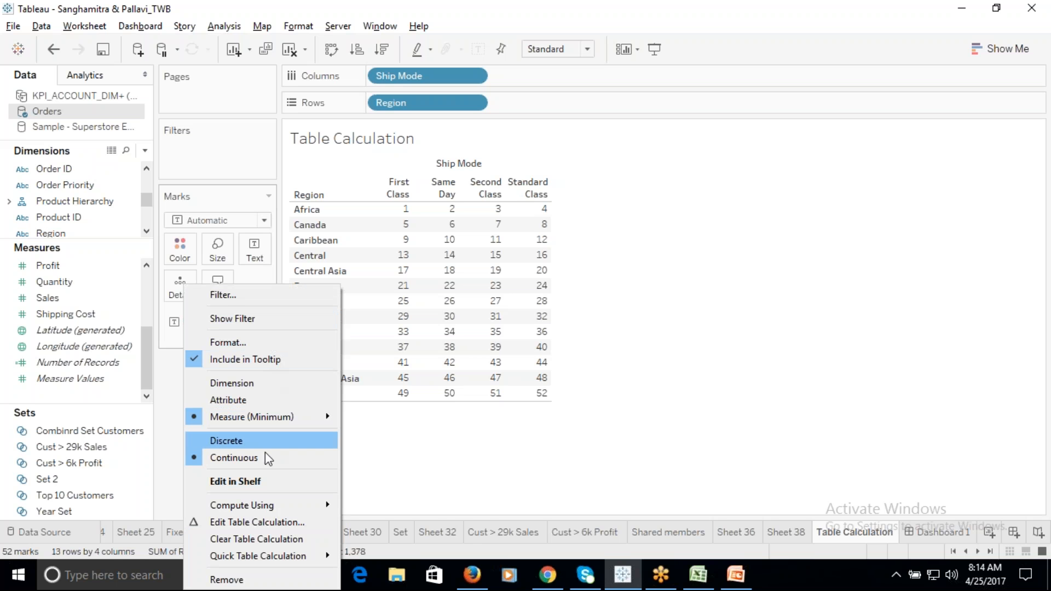
{"action": "mouse_move", "coordinate": [264, 507]}
{"action": "left_click", "coordinate": [405, 527]}
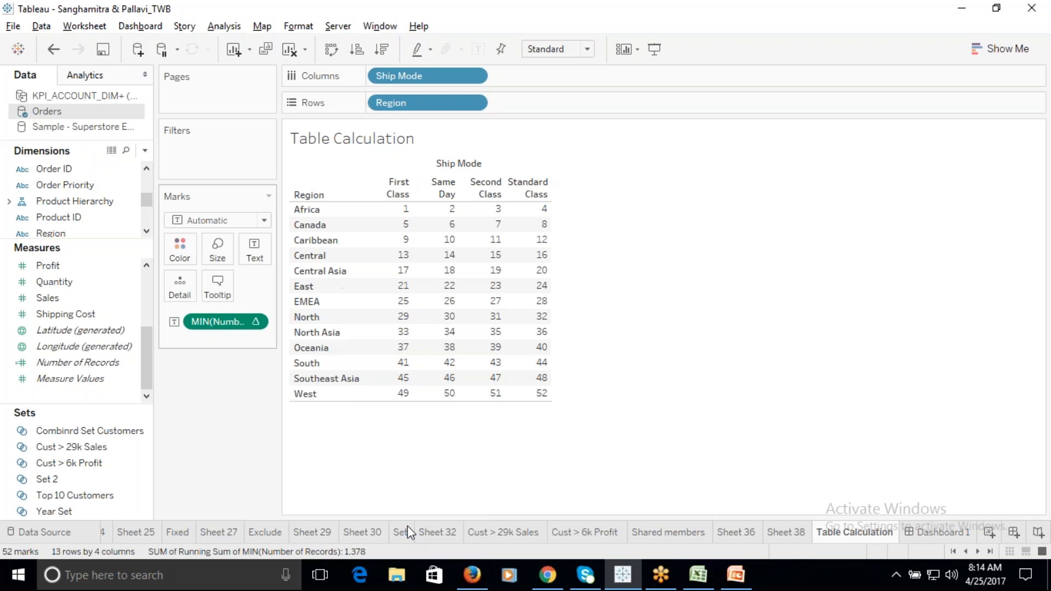
{"action": "mouse_move", "coordinate": [408, 215]}
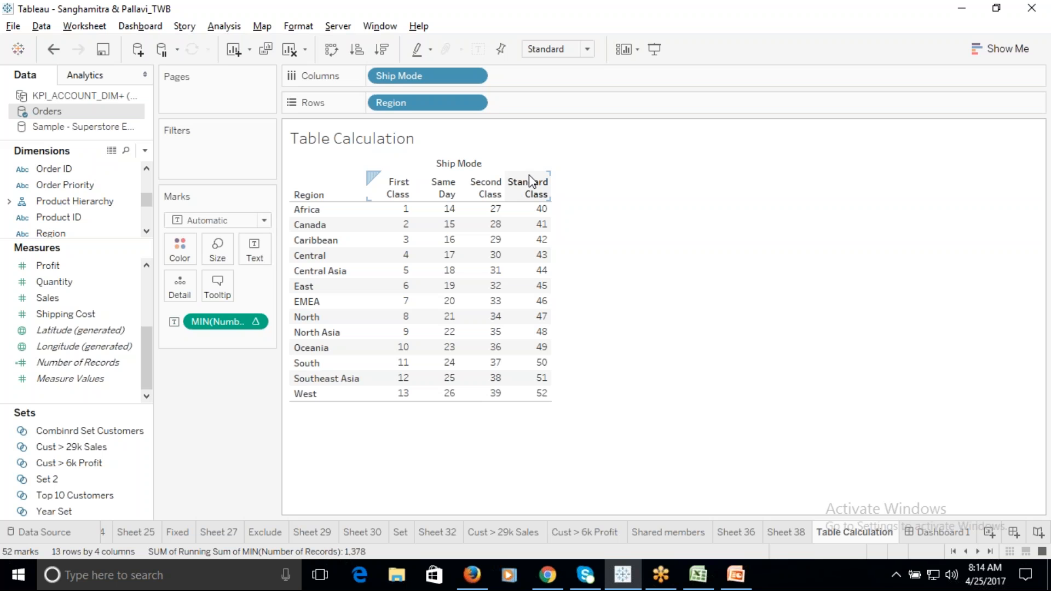
Set the Number of Records running total to compute using Cell and inspect the First Class value for Africa.
{"action": "left_click", "coordinate": [256, 322]}
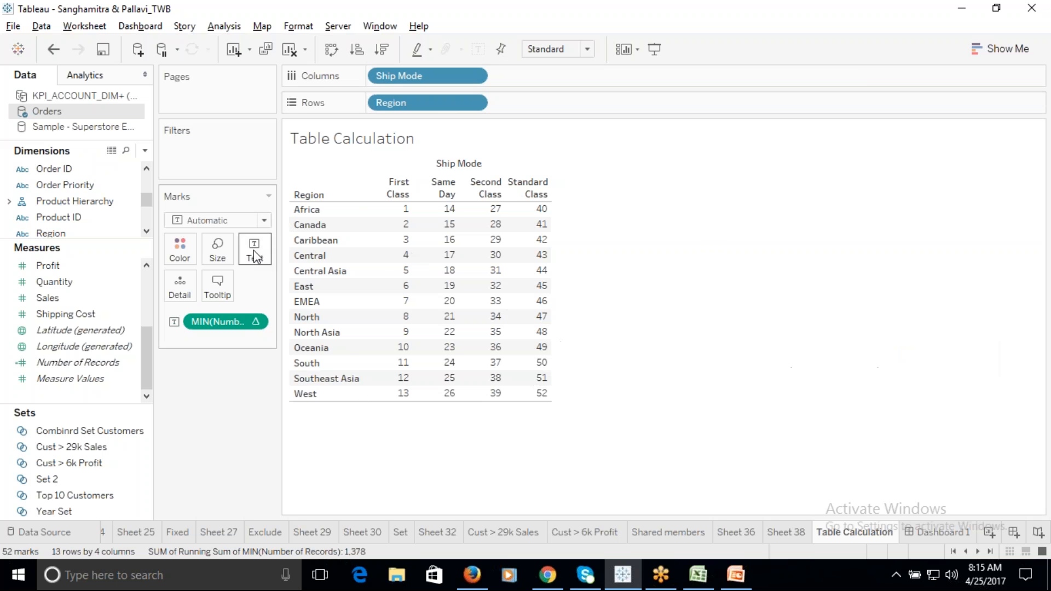
{"action": "left_click", "coordinate": [257, 323]}
{"action": "mouse_move", "coordinate": [236, 507]}
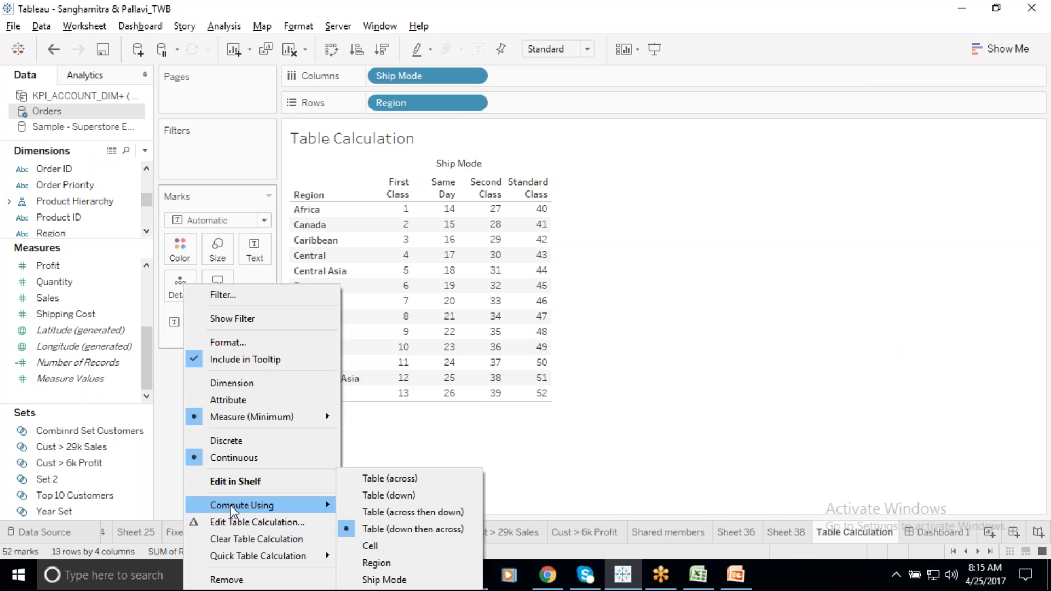
{"action": "left_click", "coordinate": [400, 550]}
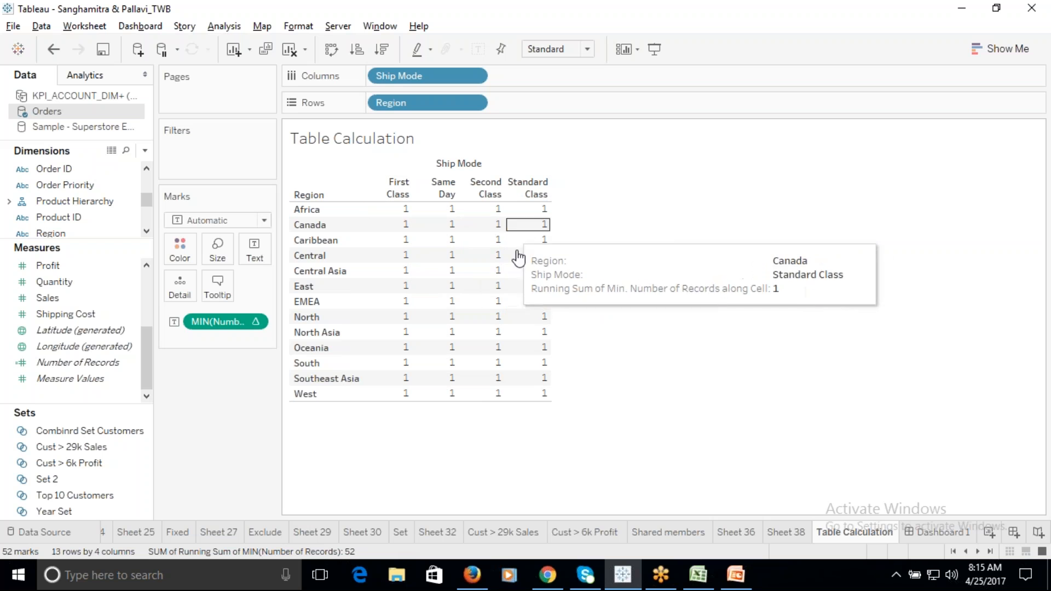
{"action": "left_click", "coordinate": [405, 210]}
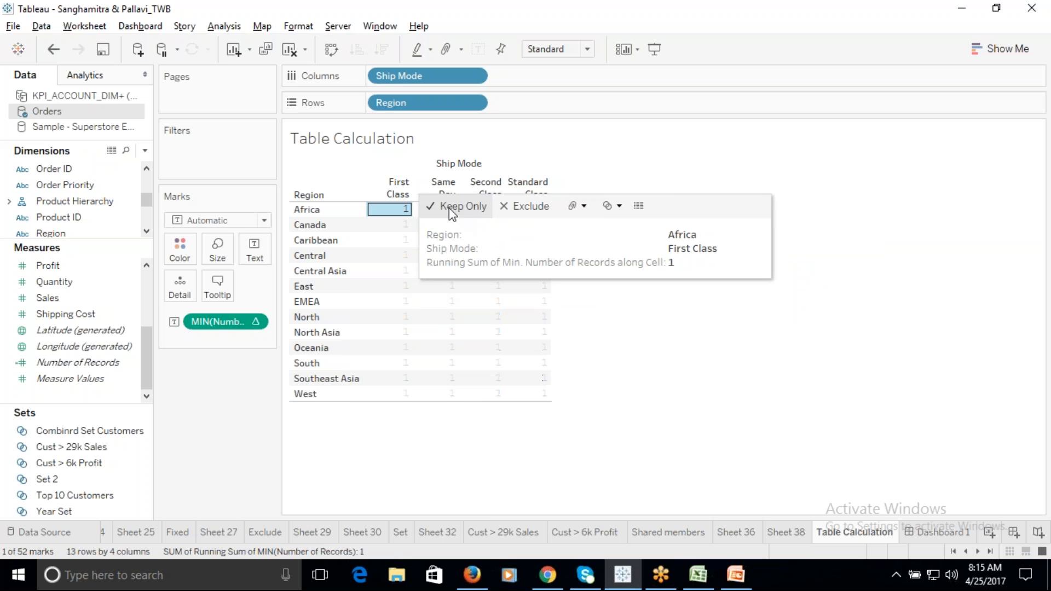
{"action": "left_click", "coordinate": [730, 291]}
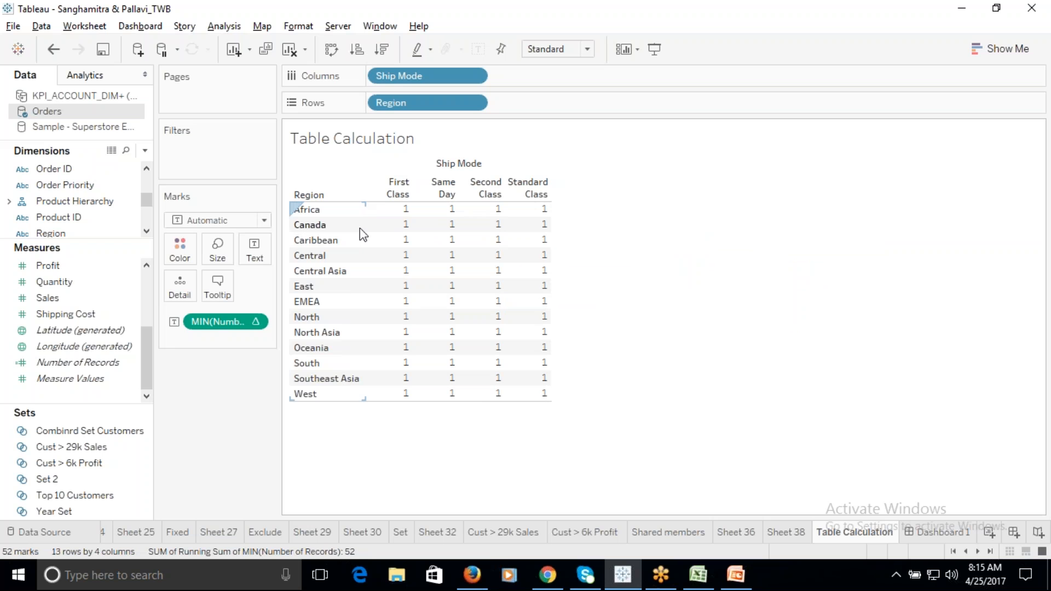
Set the Number of Records running total to compute using Region.
{"action": "left_click", "coordinate": [256, 322]}
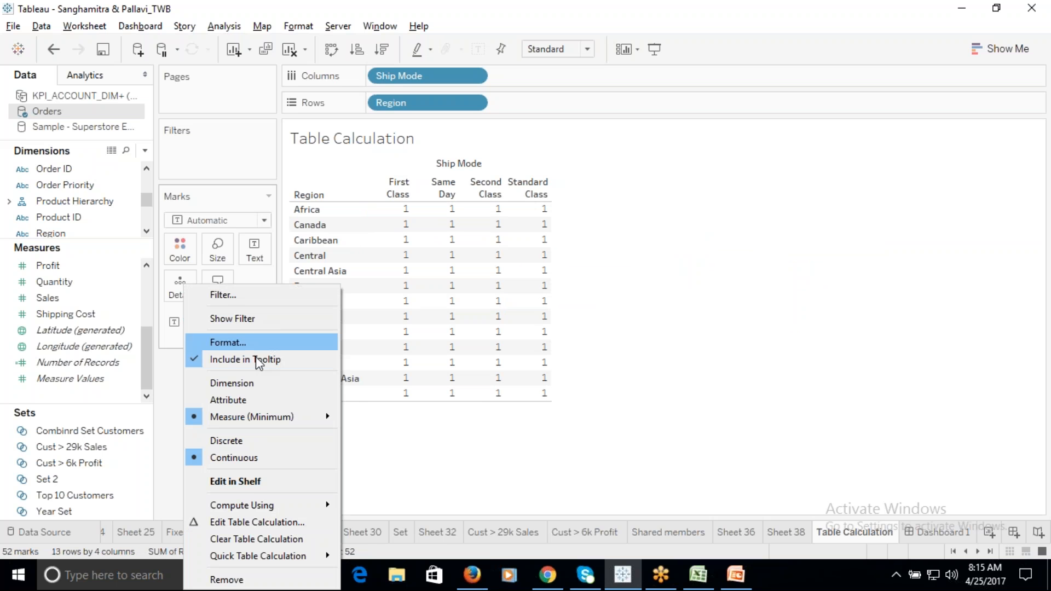
{"action": "mouse_move", "coordinate": [255, 507]}
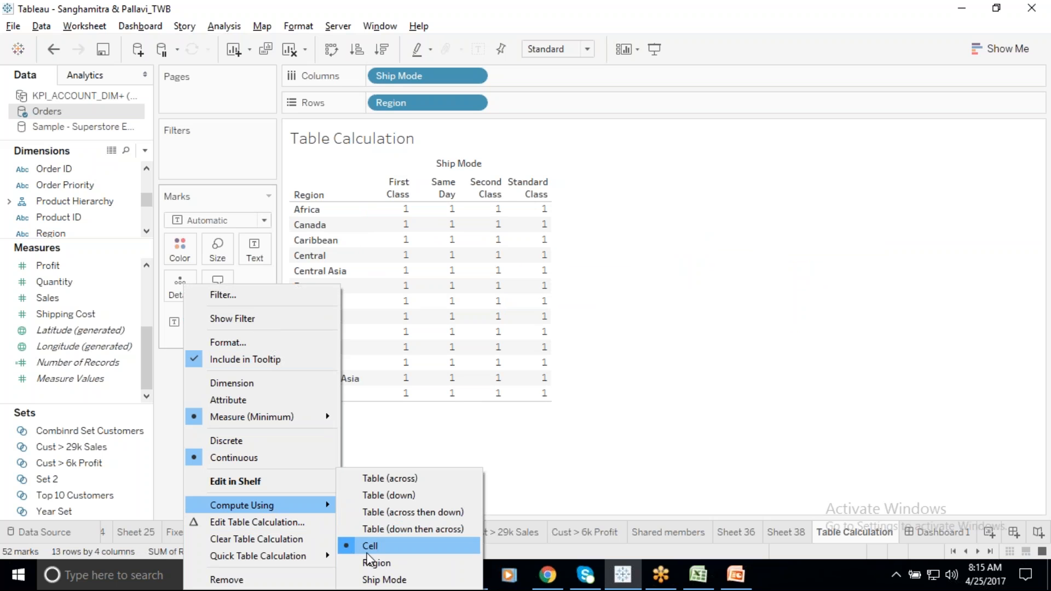
{"action": "left_click", "coordinate": [376, 563]}
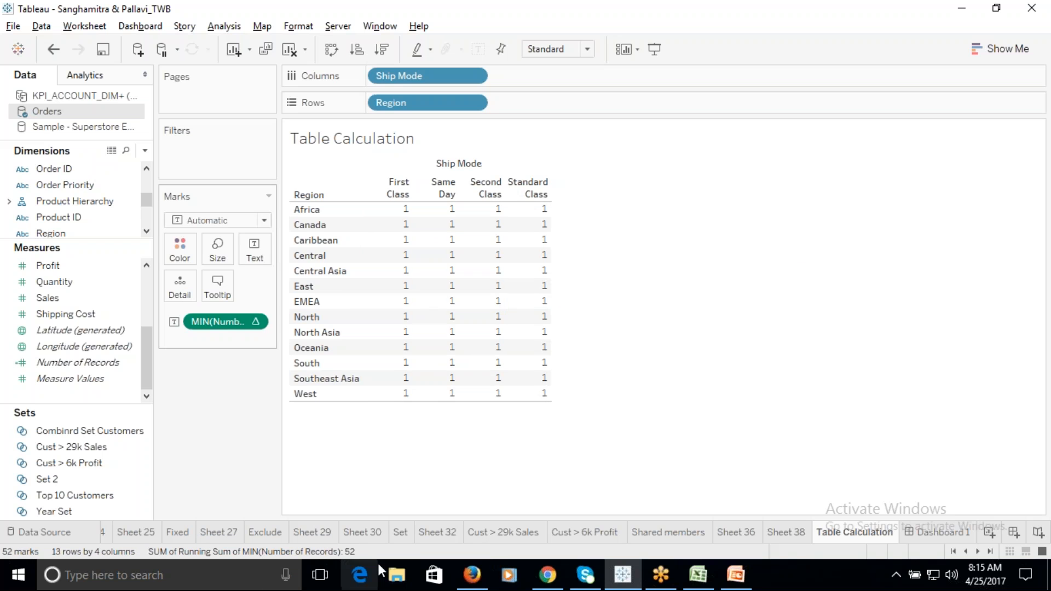
{"action": "mouse_move", "coordinate": [392, 248]}
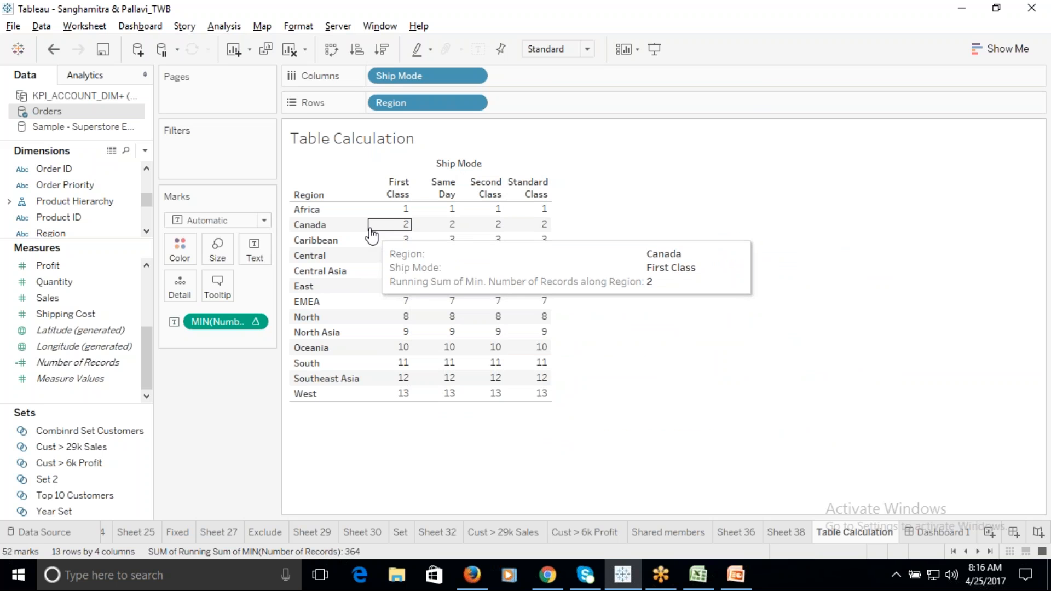
Set the Number of Records running total to compute using Ship Mode.
{"action": "right_click", "coordinate": [244, 321]}
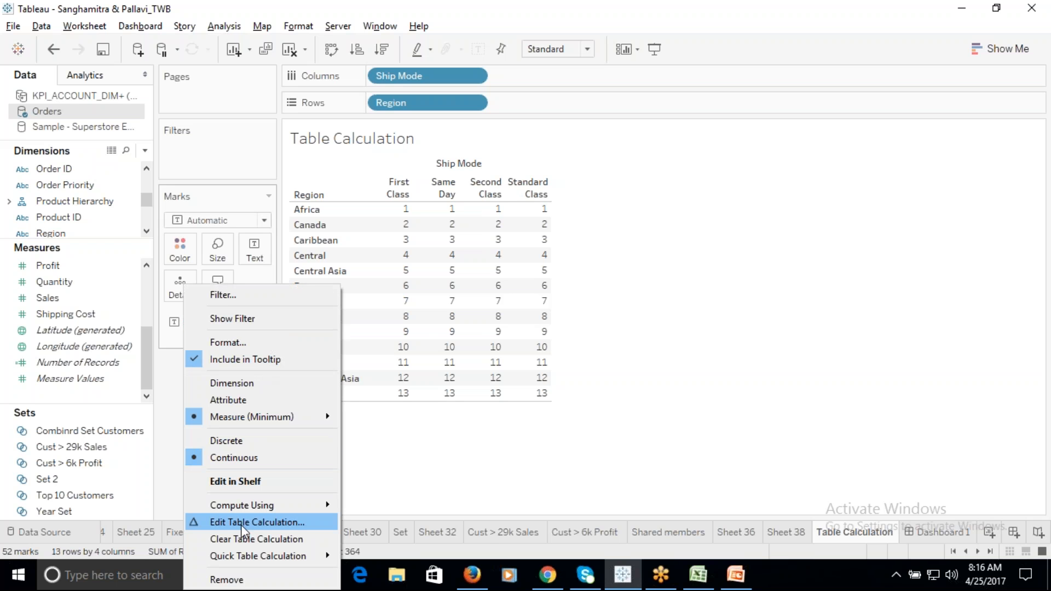
{"action": "mouse_move", "coordinate": [263, 505]}
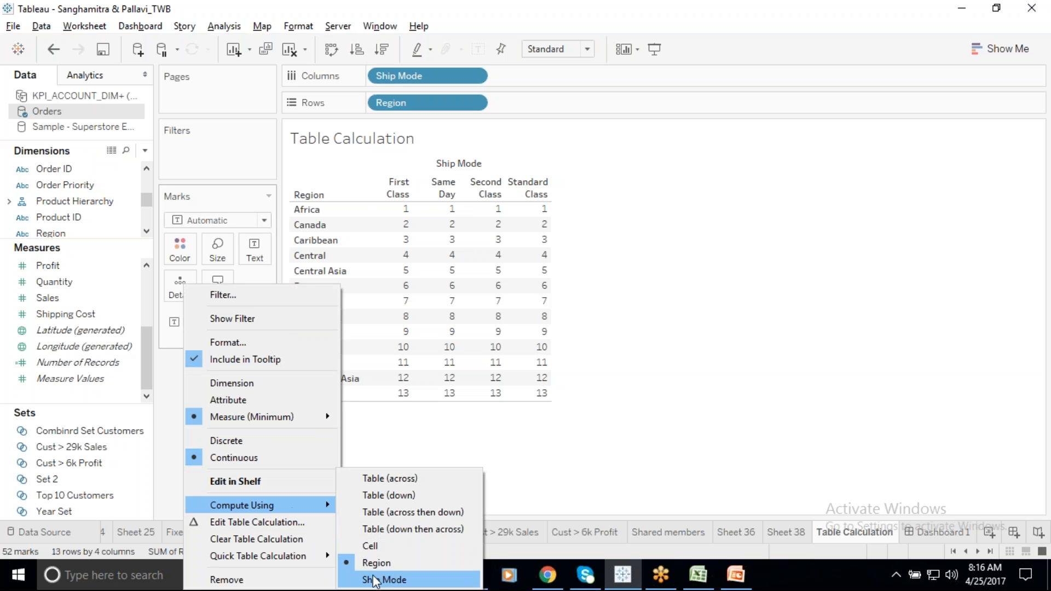
{"action": "left_click", "coordinate": [378, 580]}
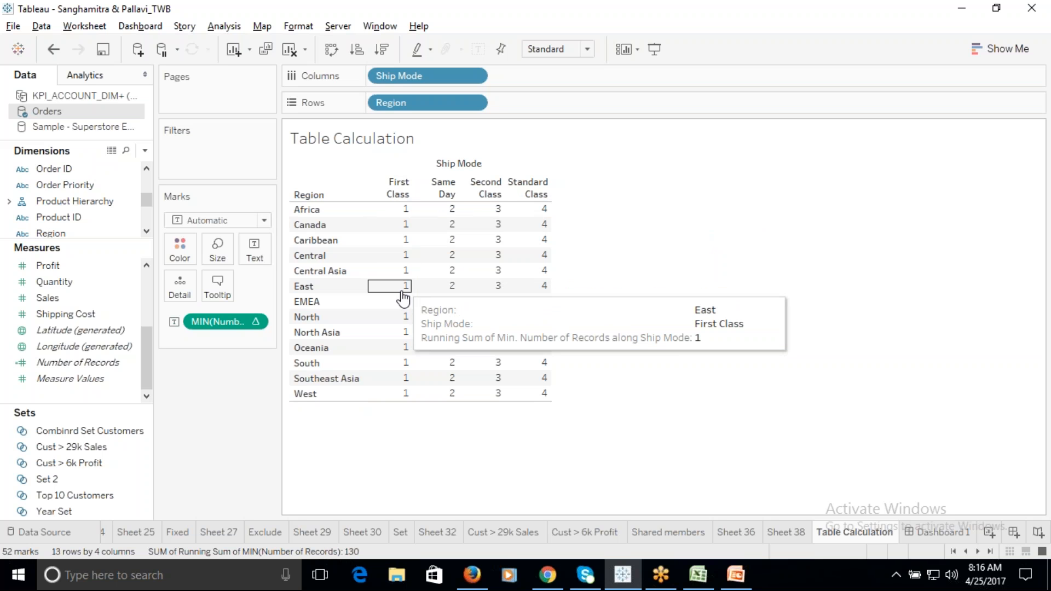
On Sheet 38, replace the Number of Records measure in the table with the sum of Sales.
{"action": "left_click", "coordinate": [787, 532]}
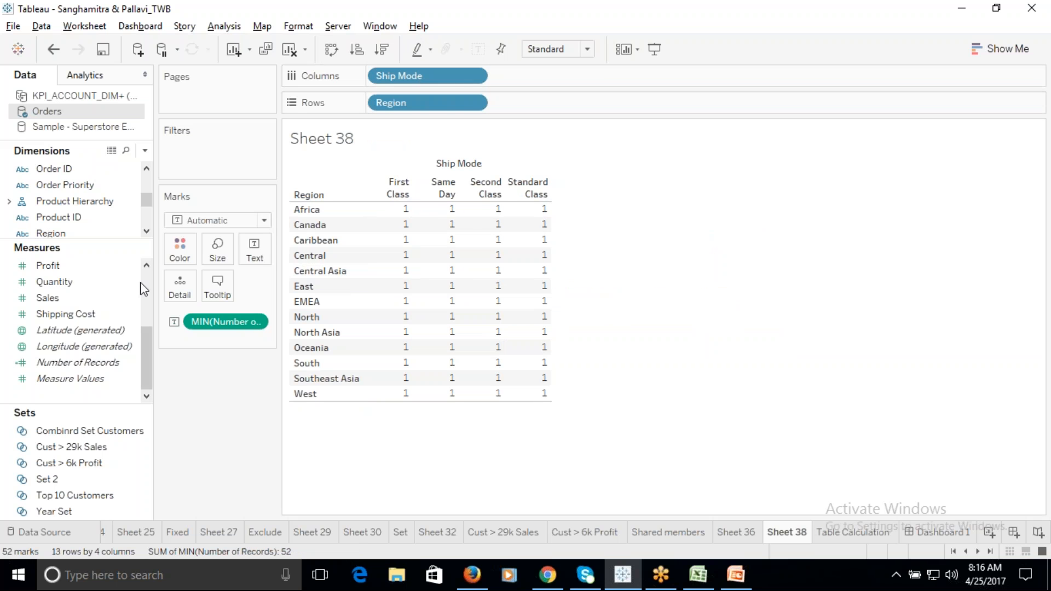
{"action": "left_click_drag", "start_coordinate": [200, 324], "coordinate": [122, 429]}
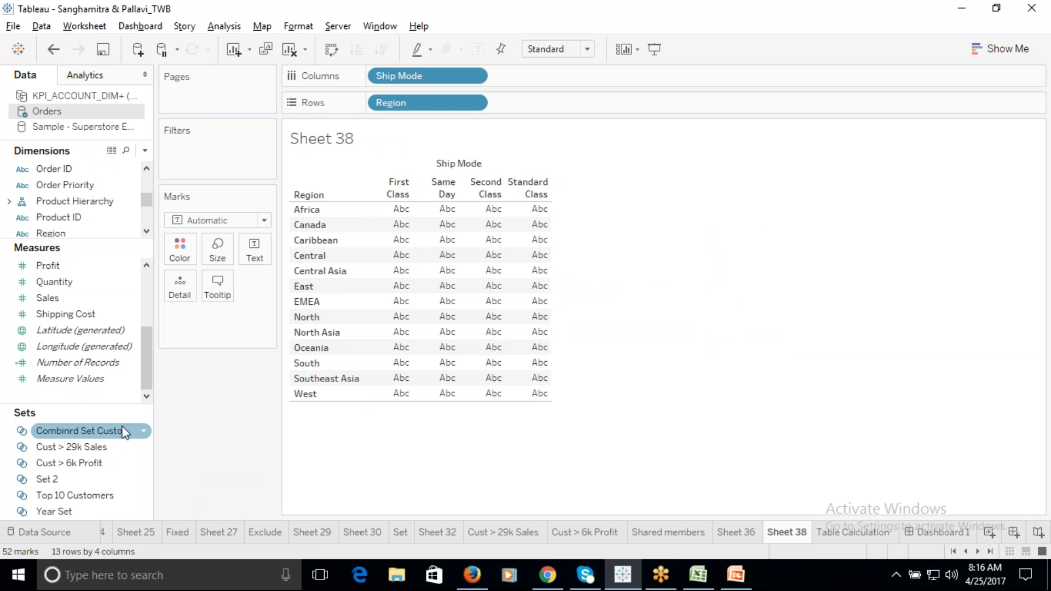
{"action": "left_click_drag", "start_coordinate": [47, 298], "coordinate": [411, 272]}
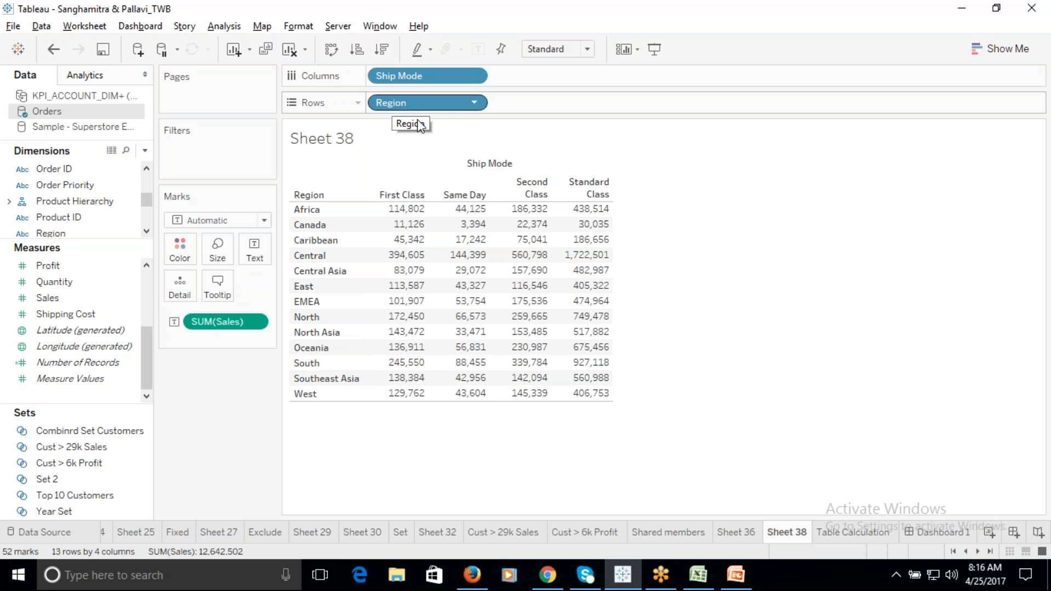
On the Table Calculation sheet, replace the Number of Records running total with the sum of Sales.
{"action": "left_click", "coordinate": [858, 533]}
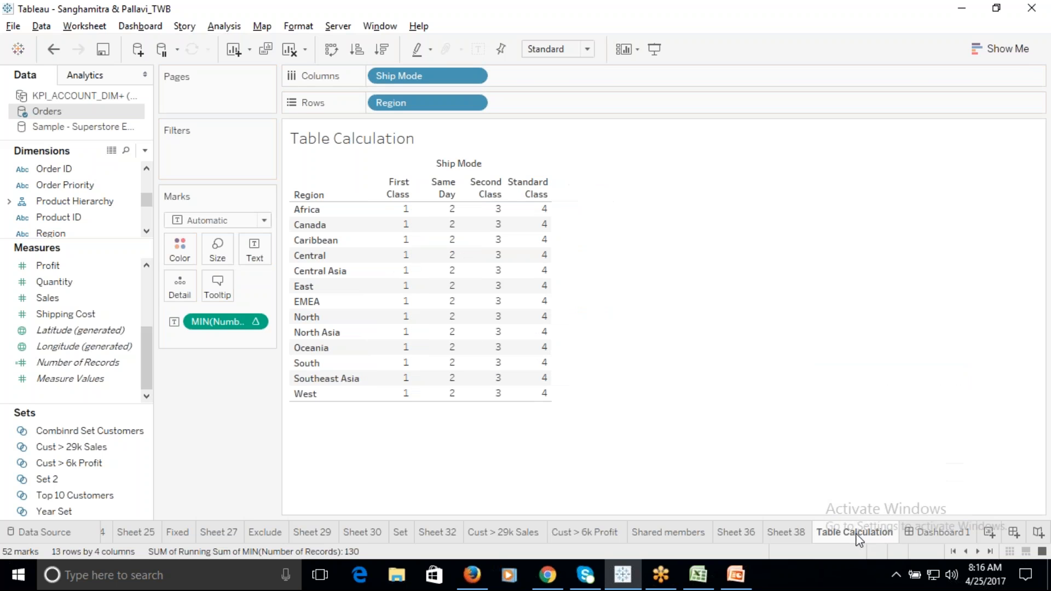
{"action": "left_click_drag", "start_coordinate": [219, 321], "coordinate": [166, 388]}
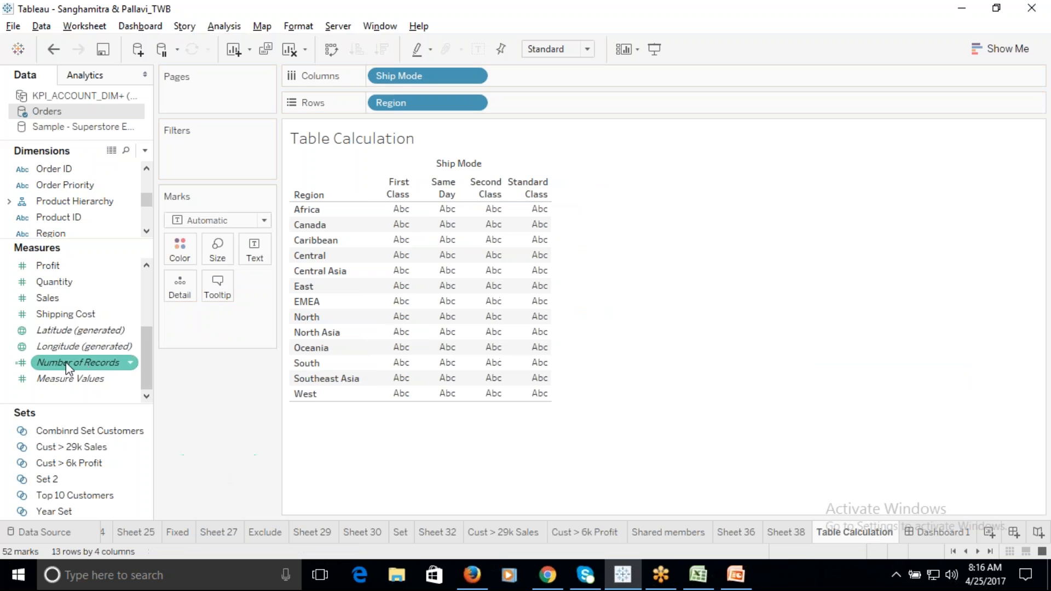
{"action": "left_click_drag", "start_coordinate": [58, 297], "coordinate": [445, 241]}
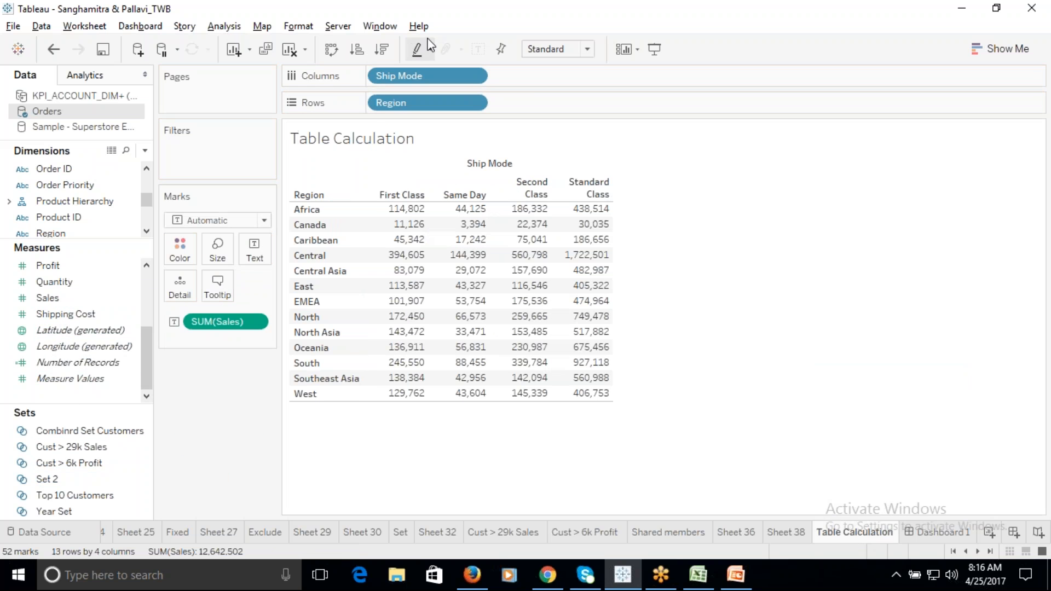
Replace Ship Mode in the columns with the year of Order Date and filter out the Null year.
{"action": "left_click_drag", "start_coordinate": [147, 198], "coordinate": [147, 182]}
{"action": "left_click_drag", "start_coordinate": [79, 241], "coordinate": [62, 374]}
{"action": "left_click_drag", "start_coordinate": [77, 313], "coordinate": [415, 70]}
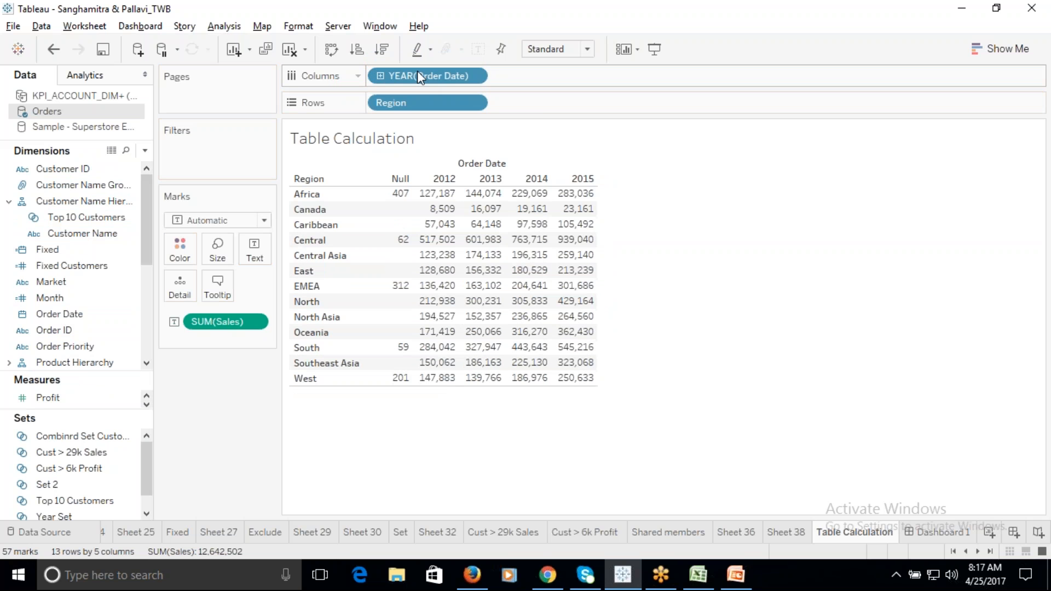
{"action": "left_click", "coordinate": [474, 75]}
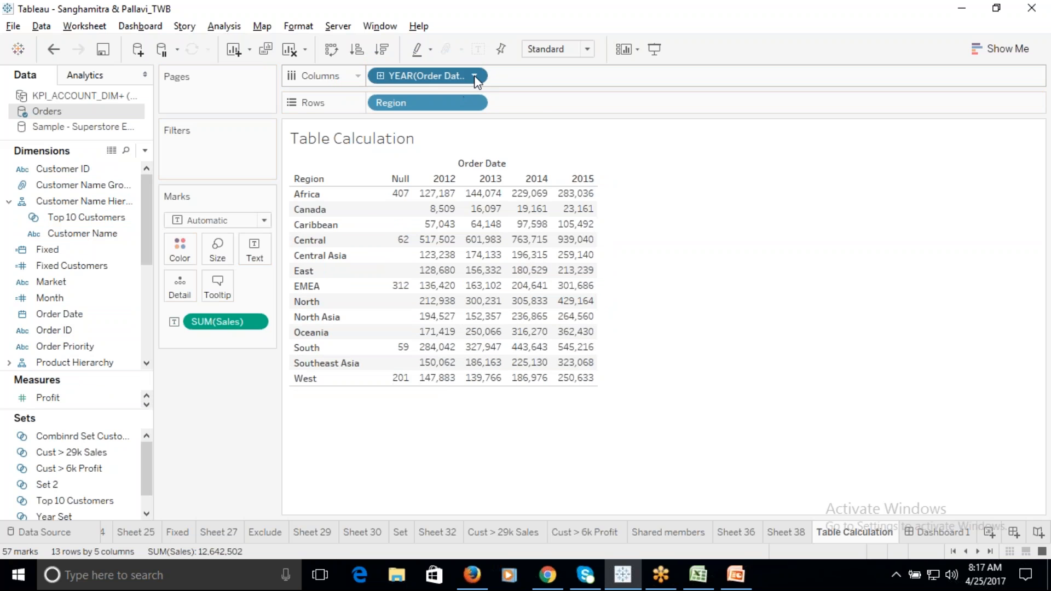
{"action": "left_click", "coordinate": [432, 89]}
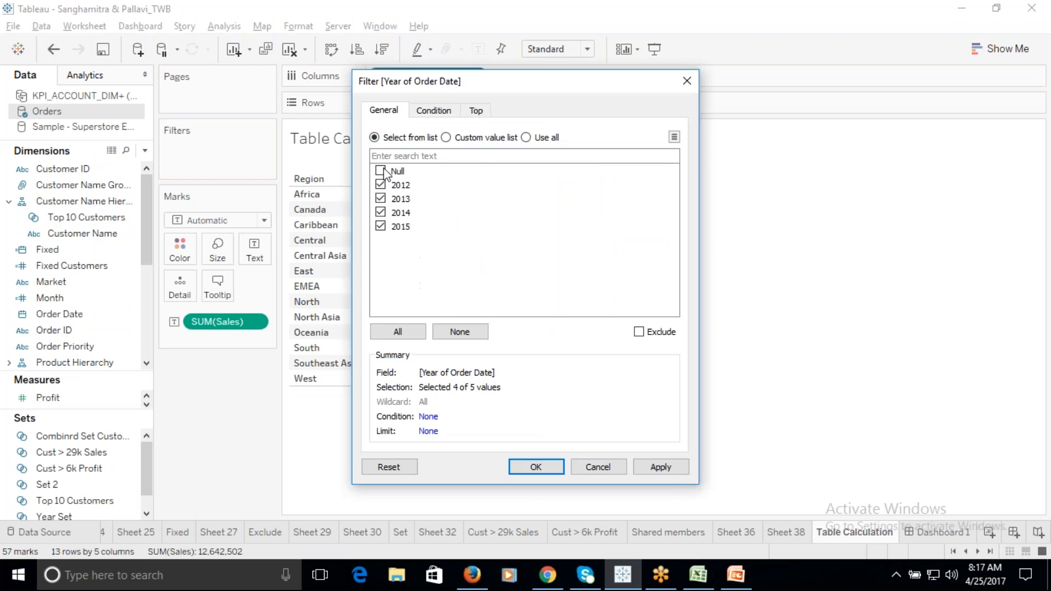
{"action": "left_click", "coordinate": [527, 464]}
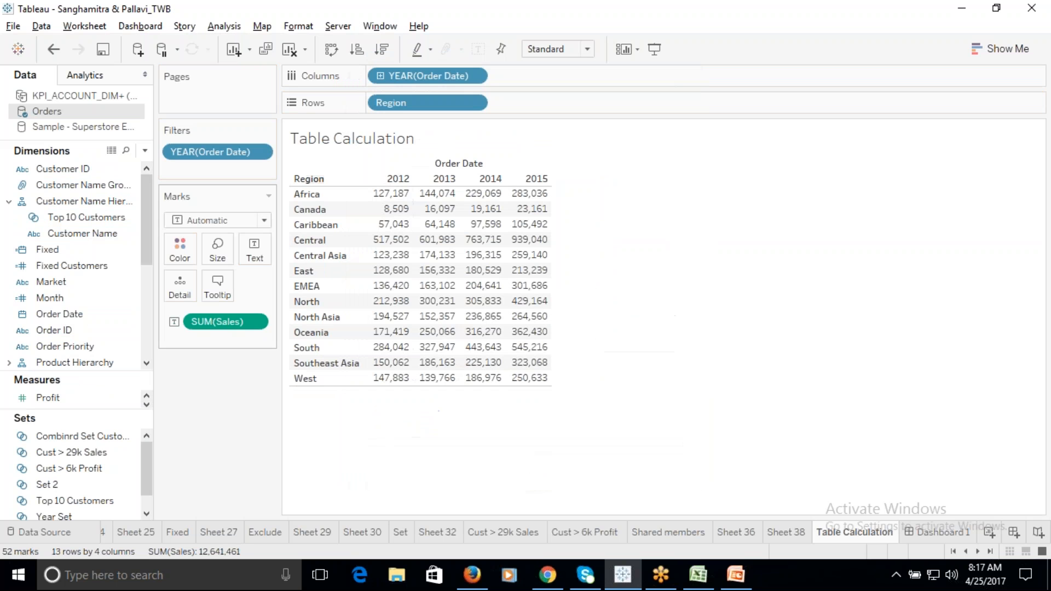
Replace Region with Month in the rows, and duplicate the Table Calculation sheet.
{"action": "left_click_drag", "start_coordinate": [82, 299], "coordinate": [393, 105]}
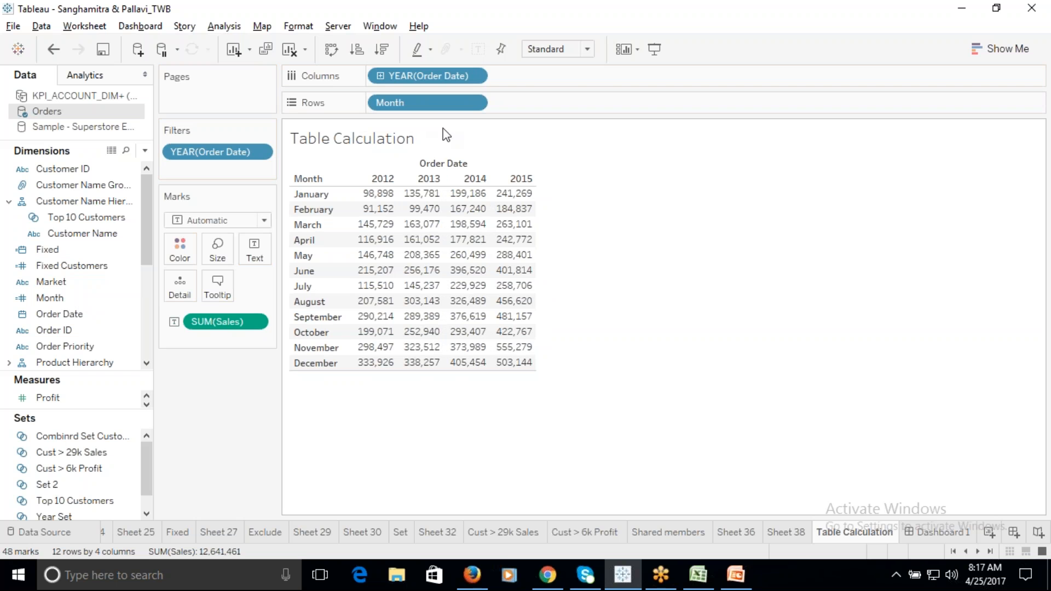
{"action": "mouse_move", "coordinate": [422, 335]}
{"action": "right_click", "coordinate": [852, 533]}
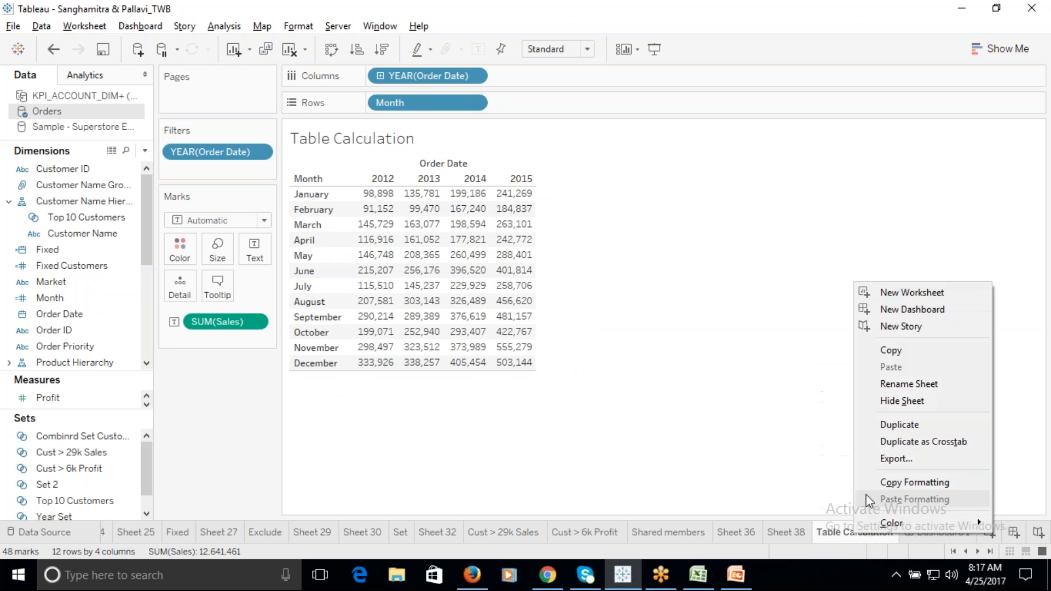
{"action": "left_click", "coordinate": [903, 426]}
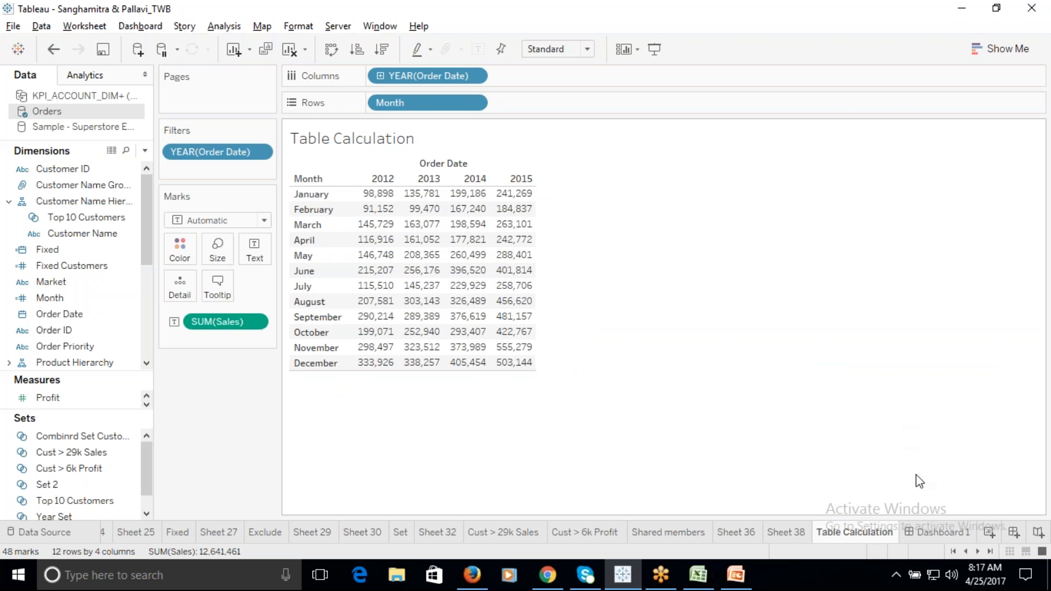
{"action": "left_click", "coordinate": [863, 539]}
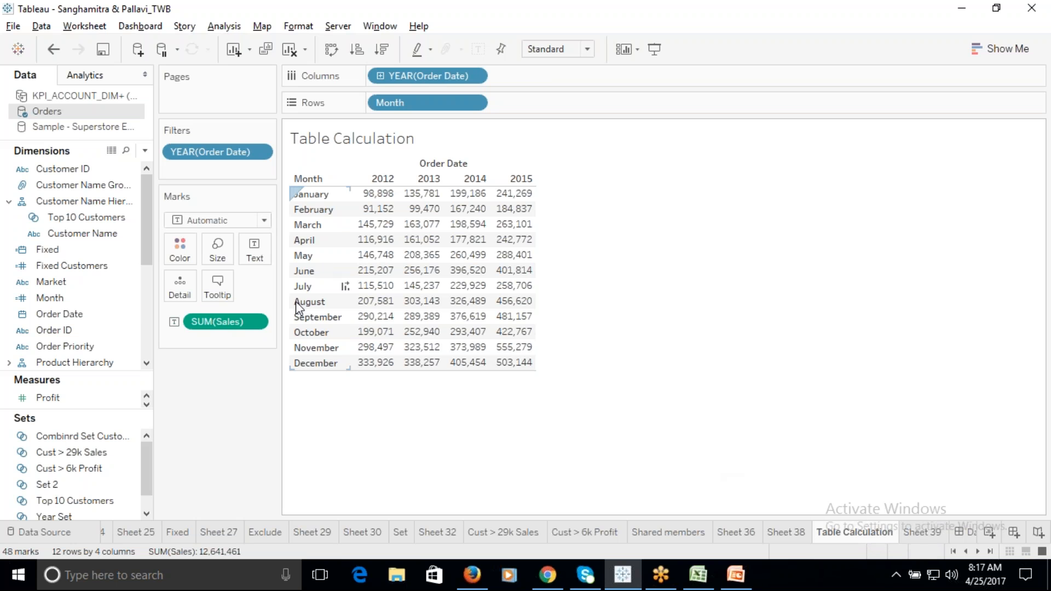
Move the Table Calculation sheet after Sheet 39 and compare the two sheets.
{"action": "left_click", "coordinate": [256, 322]}
{"action": "left_click", "coordinate": [860, 369]}
{"action": "left_click_drag", "start_coordinate": [862, 528], "coordinate": [924, 534]}
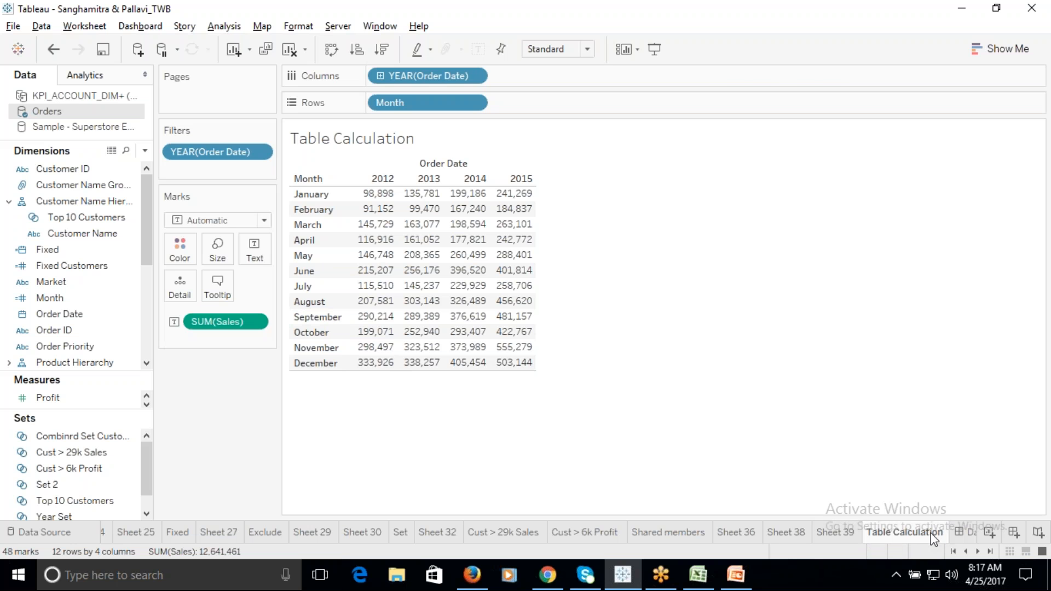
{"action": "left_click", "coordinate": [845, 533]}
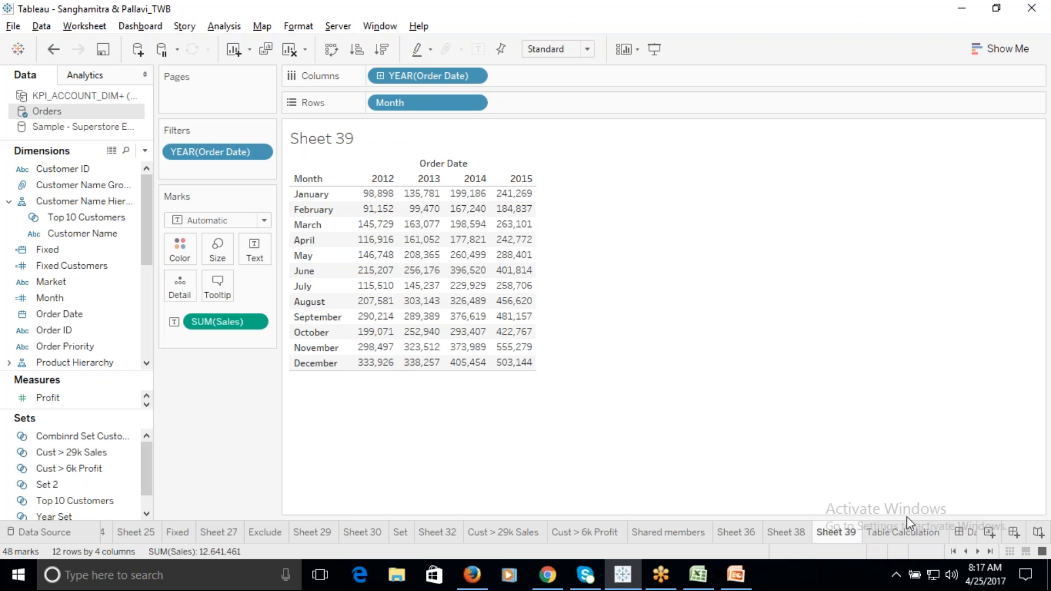
{"action": "left_click", "coordinate": [903, 532]}
Apply the Running Total quick table calculation to the sum of Sales on the Table Calculation sheet.
{"action": "left_click", "coordinate": [260, 322]}
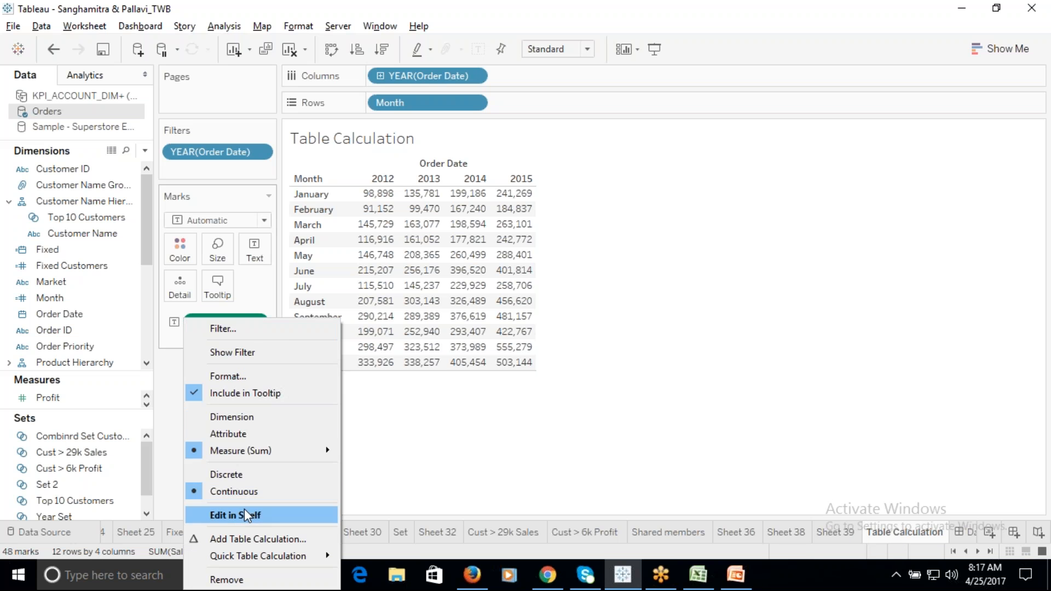
{"action": "mouse_move", "coordinate": [351, 546]}
{"action": "left_click", "coordinate": [392, 411]}
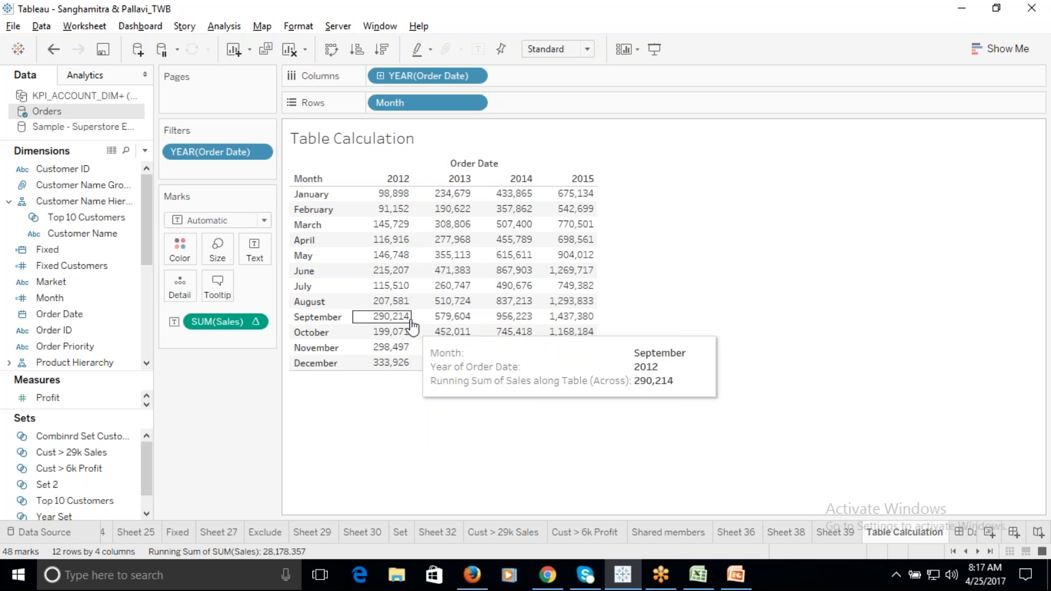
Check the table calculation settings of the Sales running total on the Table Calculation sheet, leaving them as they are.
{"action": "right_click", "coordinate": [256, 321]}
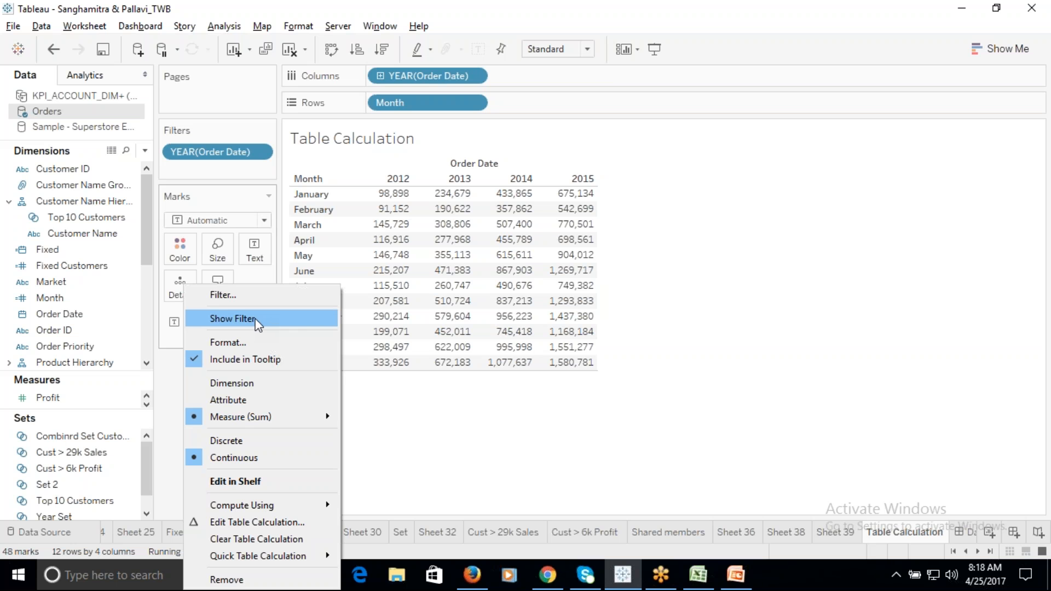
{"action": "left_click", "coordinate": [257, 521]}
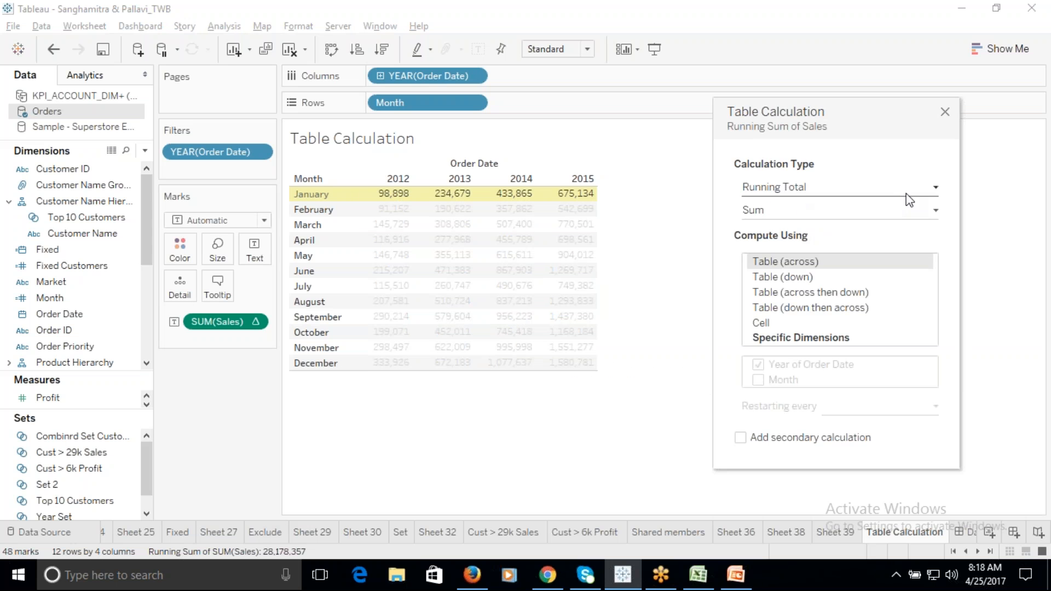
{"action": "left_click", "coordinate": [944, 112]}
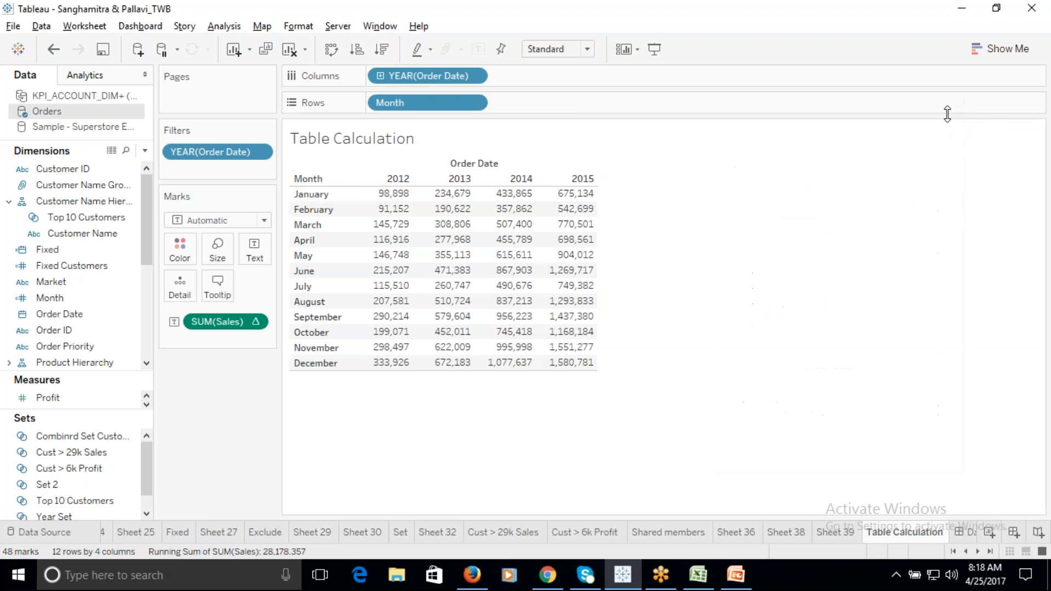
Clear Dashboard 1, place Sheet 39 and Table Calculation side by side, and narrow the Sheet 39 pane to about its table's width.
{"action": "left_click", "coordinate": [961, 534]}
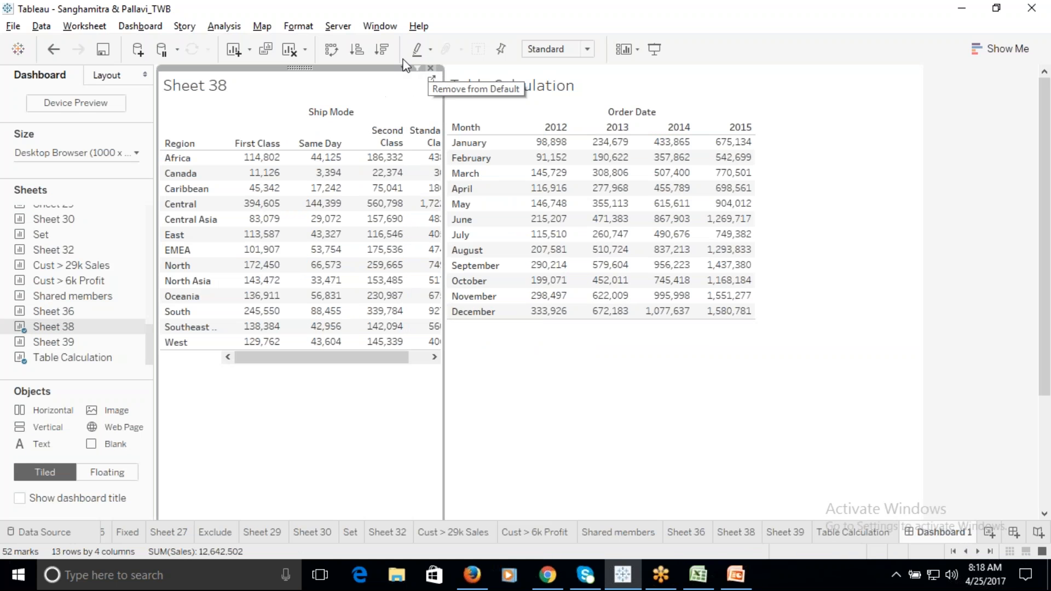
{"action": "left_click", "coordinate": [290, 49]}
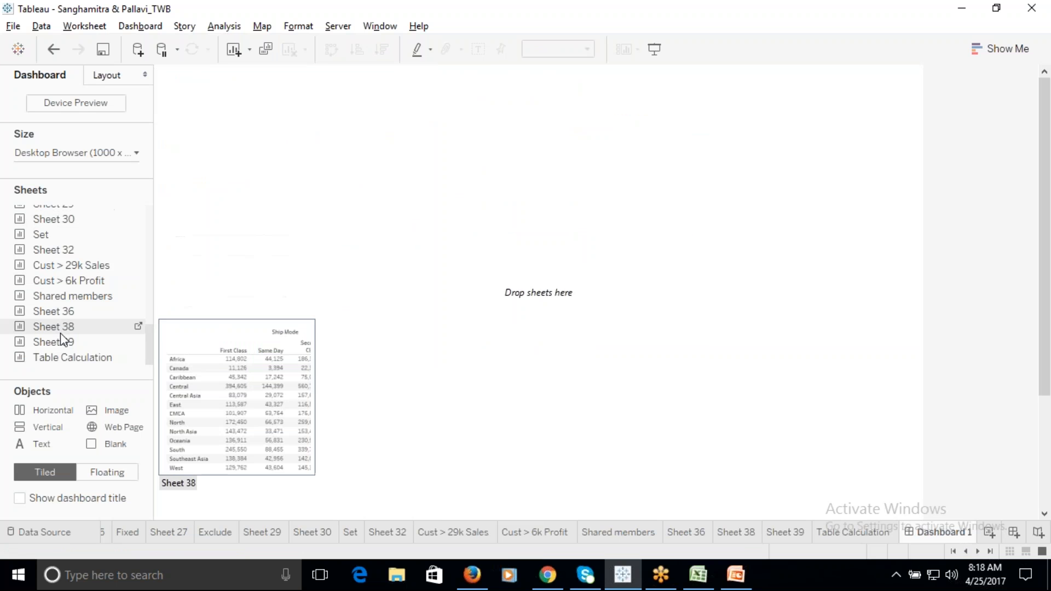
{"action": "left_click_drag", "start_coordinate": [70, 340], "coordinate": [623, 374]}
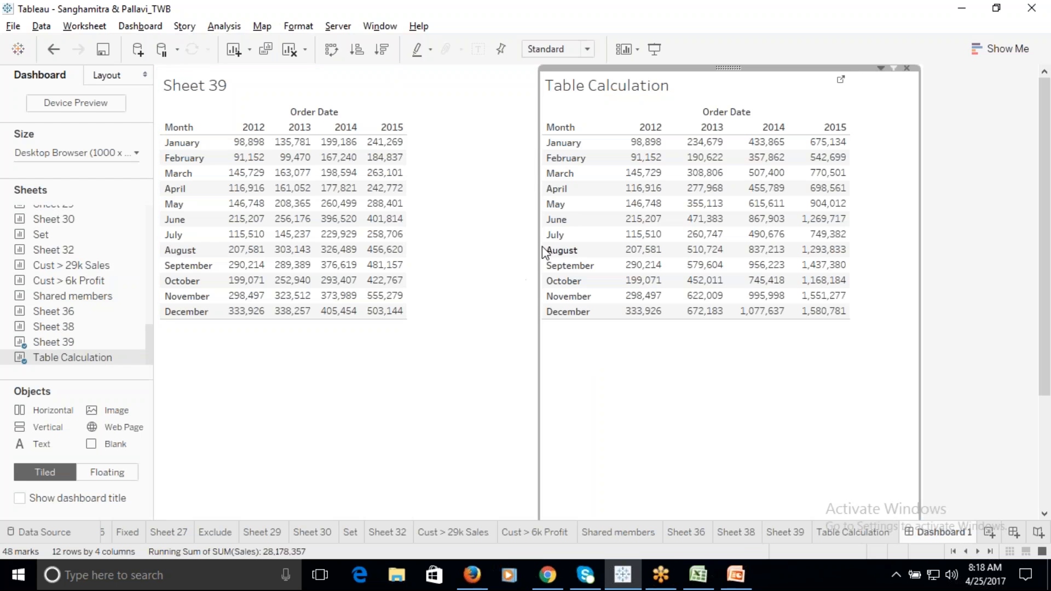
{"action": "left_click_drag", "start_coordinate": [491, 246], "coordinate": [436, 247]}
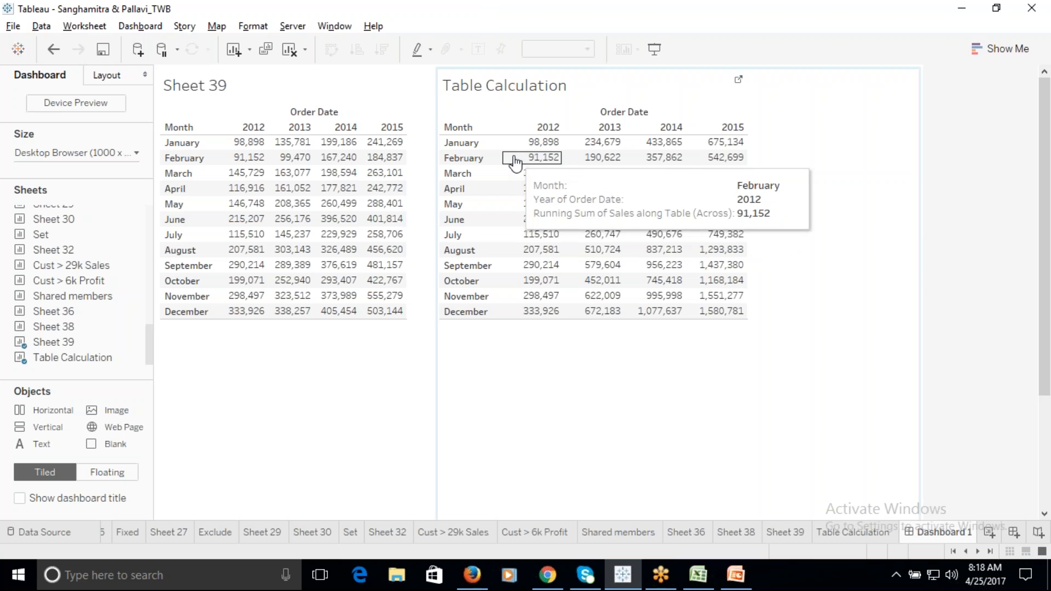
Compare the combined January 2012 and 2013 sales in Sheet 39 with the January 2013 running total across the table.
{"action": "mouse_move", "coordinate": [531, 155]}
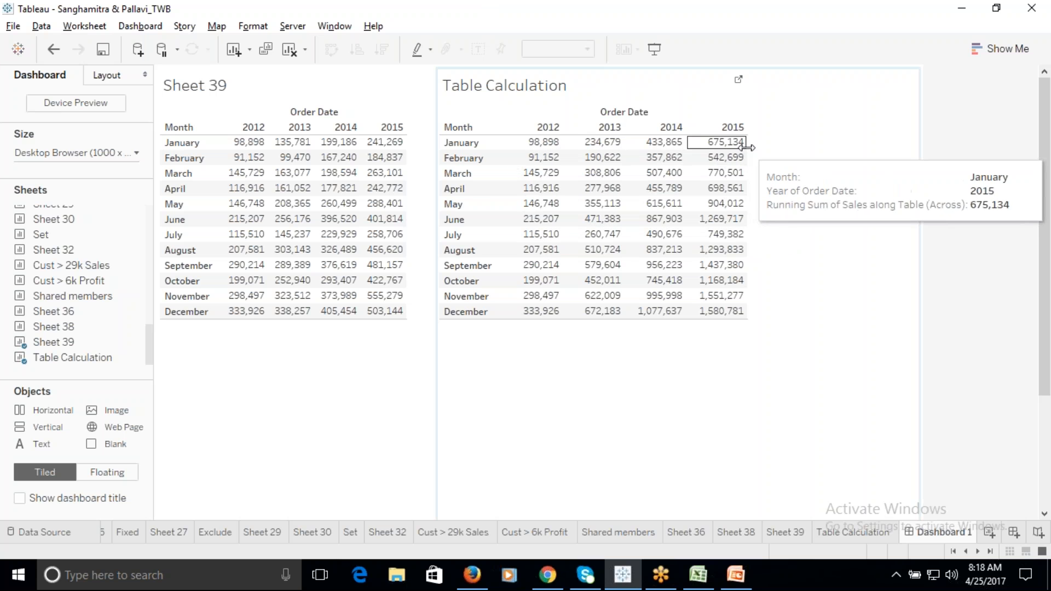
{"action": "mouse_move", "coordinate": [252, 149]}
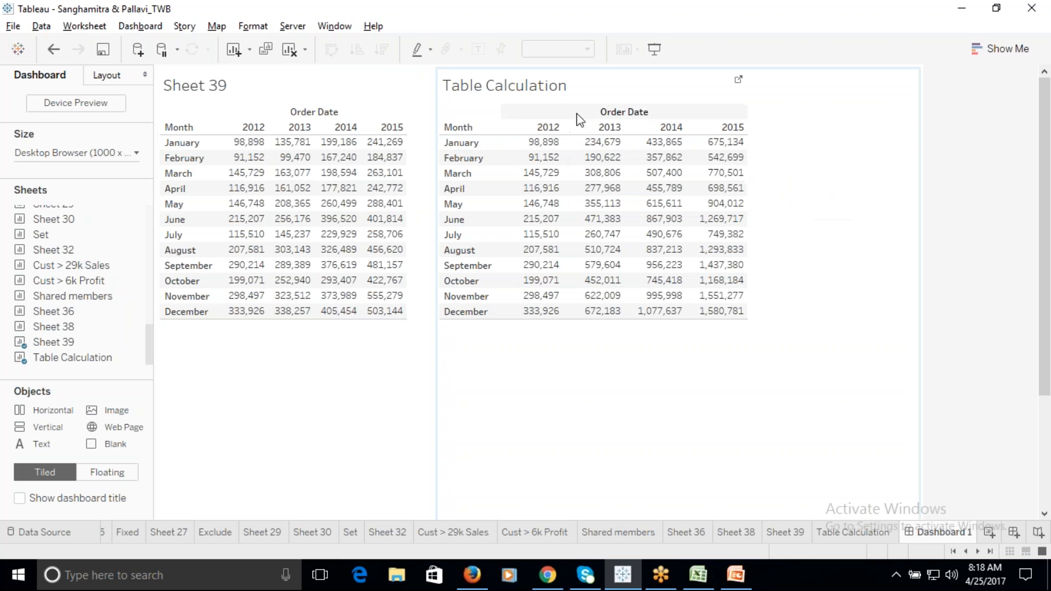
{"action": "mouse_move", "coordinate": [306, 148]}
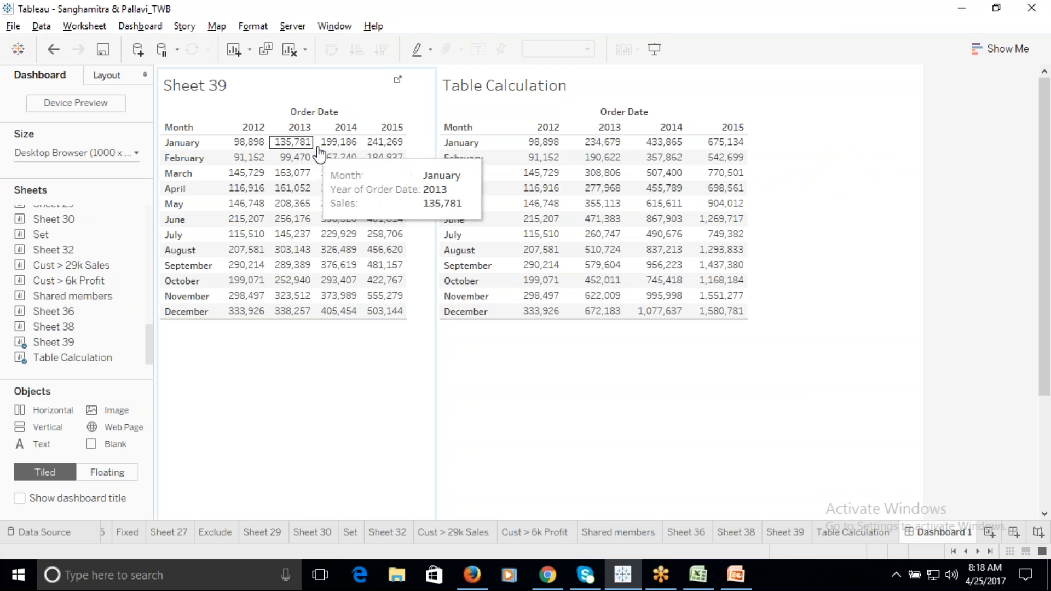
{"action": "mouse_move", "coordinate": [577, 162]}
{"action": "mouse_move", "coordinate": [609, 151]}
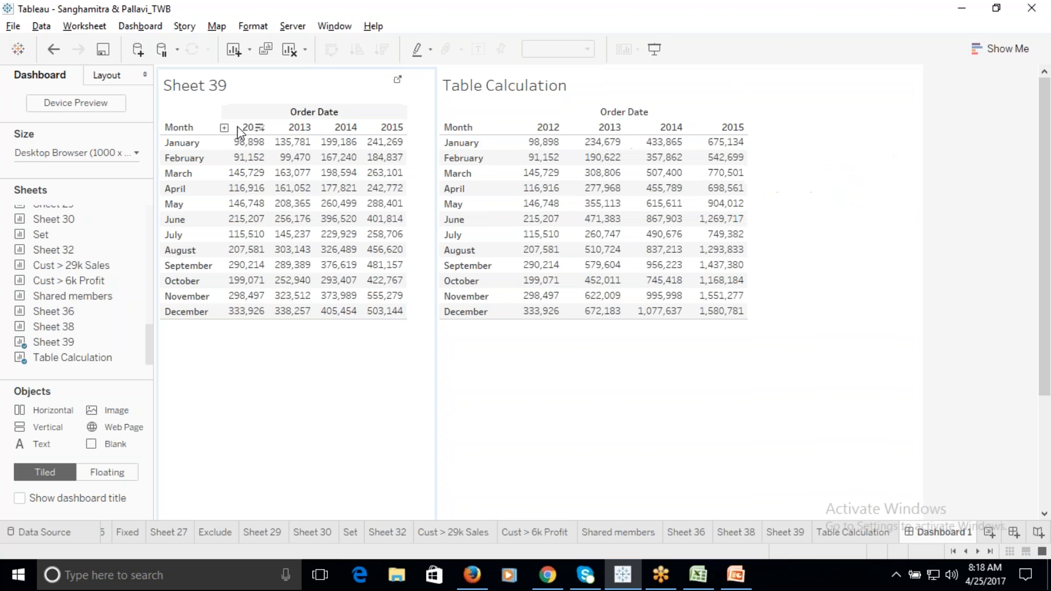
{"action": "left_click", "coordinate": [287, 149]}
{"action": "left_click_drag", "start_coordinate": [283, 145], "coordinate": [225, 143]}
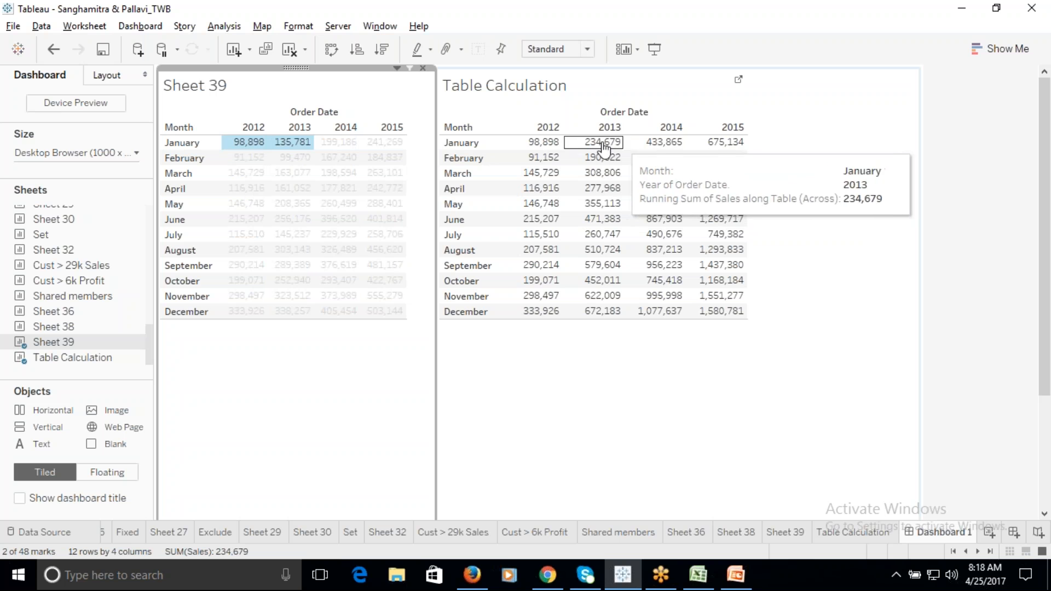
{"action": "left_click", "coordinate": [282, 147]}
{"action": "left_click", "coordinate": [280, 147]}
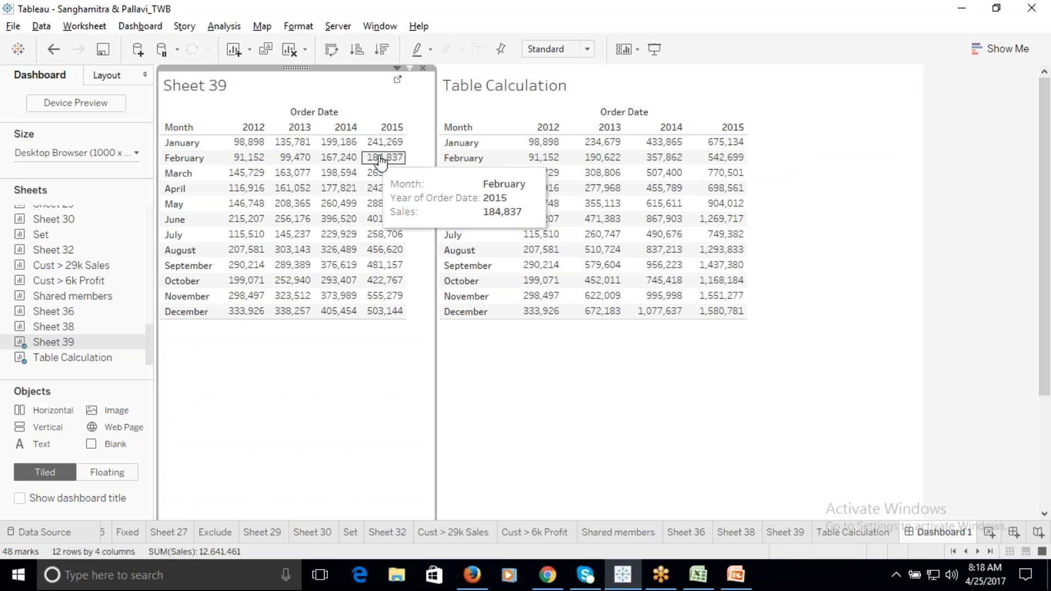
Examine how the January 2014 sales in Sheet 39 add to the January 2013 running total to produce the 2014 one.
{"action": "mouse_move", "coordinate": [606, 163]}
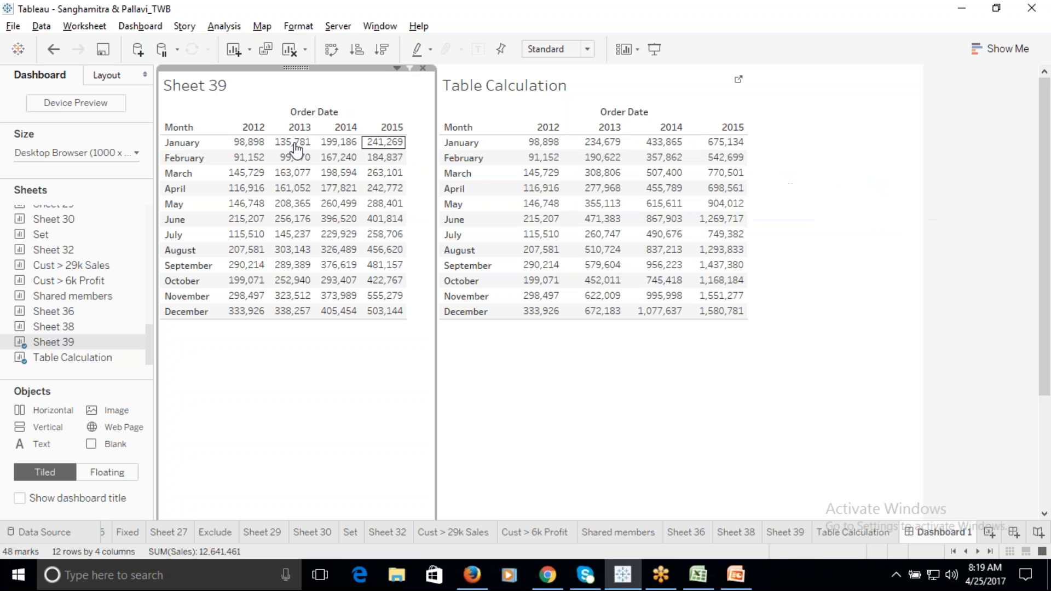
{"action": "left_click", "coordinate": [343, 144]}
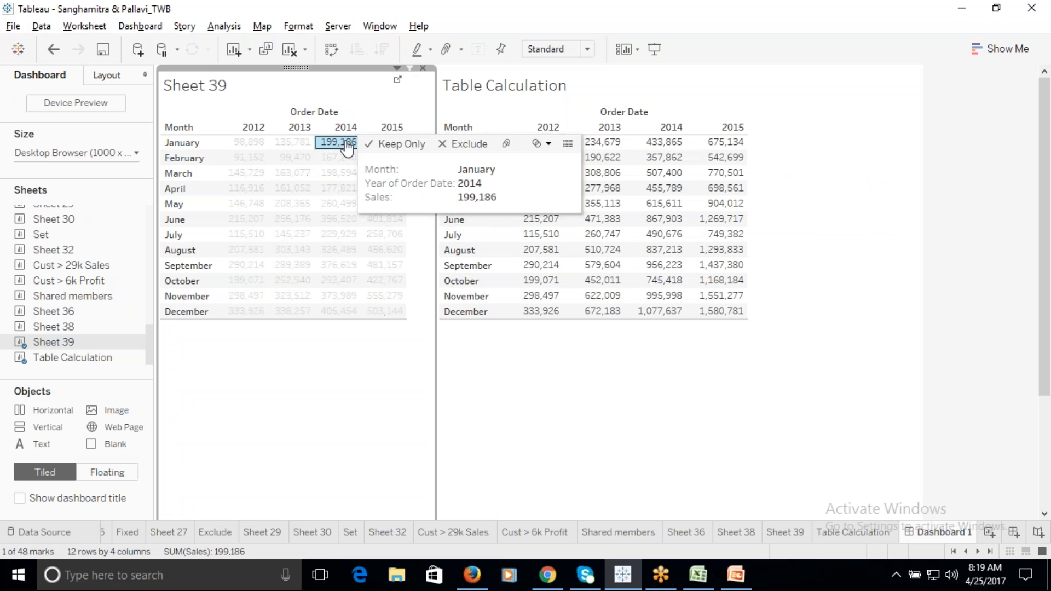
{"action": "mouse_move", "coordinate": [343, 143]}
{"action": "left_mouse_down"}
{"action": "mouse_move", "coordinate": [304, 142]}
{"action": "mouse_move", "coordinate": [339, 144]}
{"action": "left_mouse_up"}
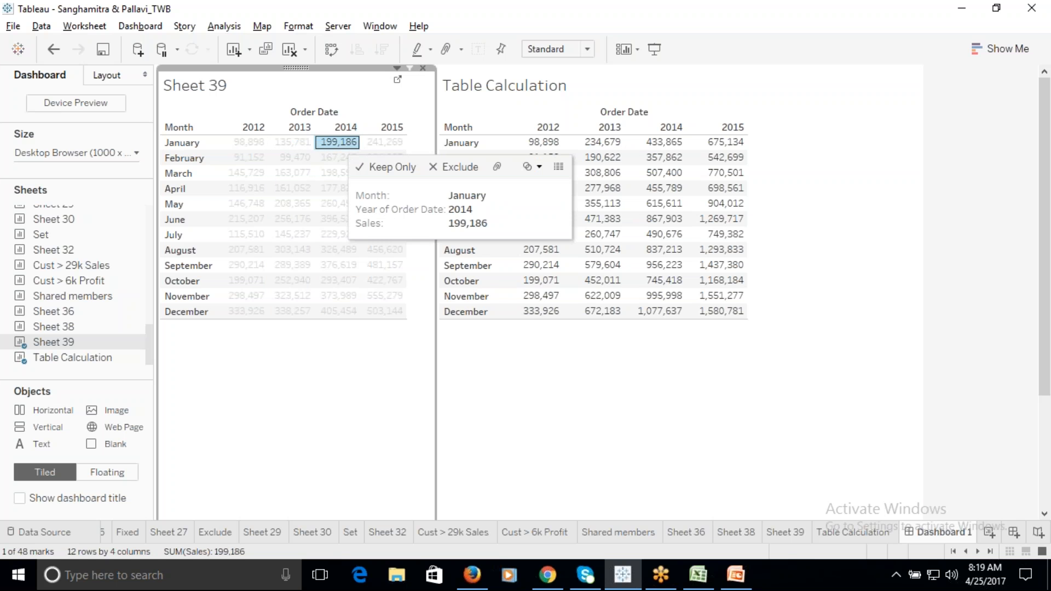
{"action": "left_click", "coordinate": [339, 143]}
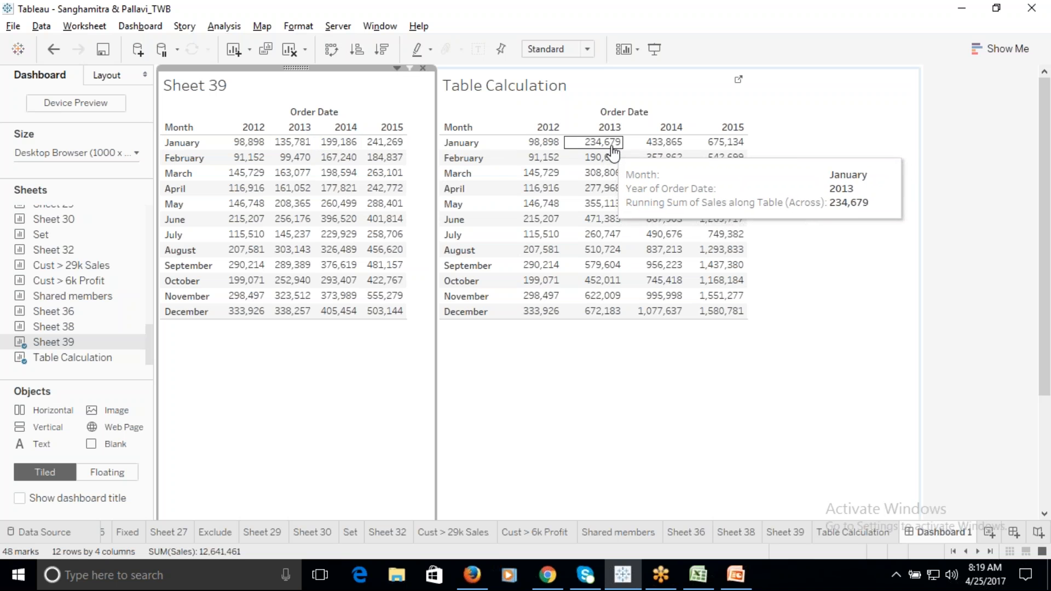
{"action": "left_click", "coordinate": [351, 147]}
{"action": "left_click", "coordinate": [602, 147]}
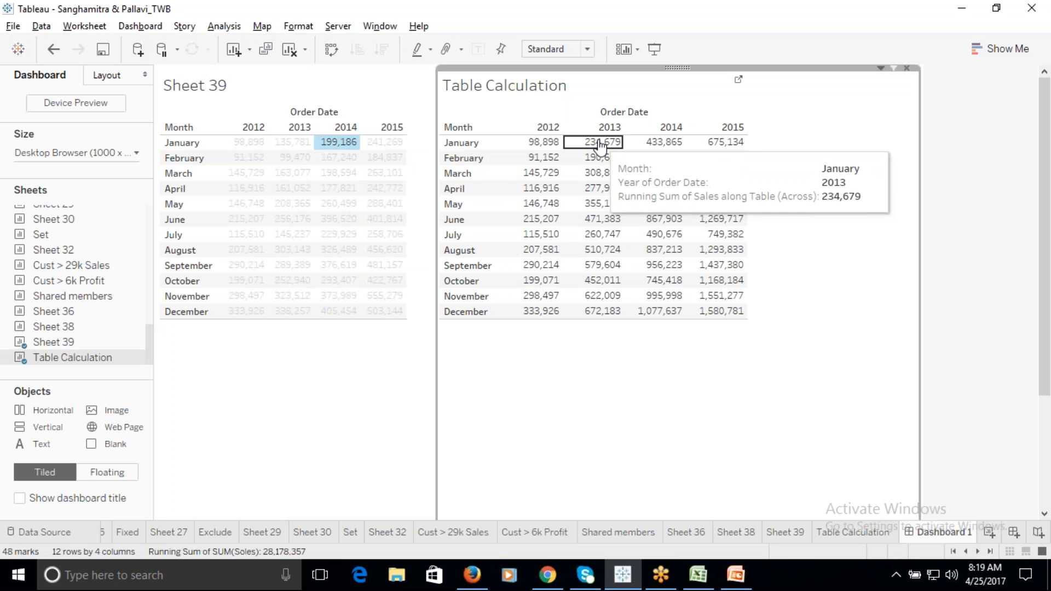
{"action": "left_click", "coordinate": [600, 146]}
{"action": "mouse_move", "coordinate": [671, 146]}
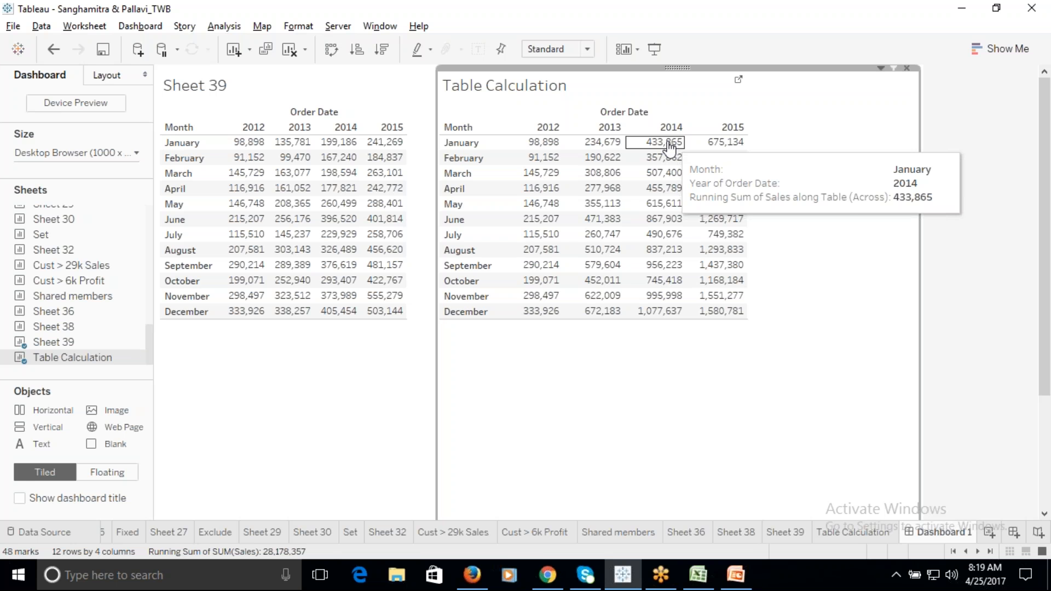
{"action": "mouse_move", "coordinate": [344, 146]}
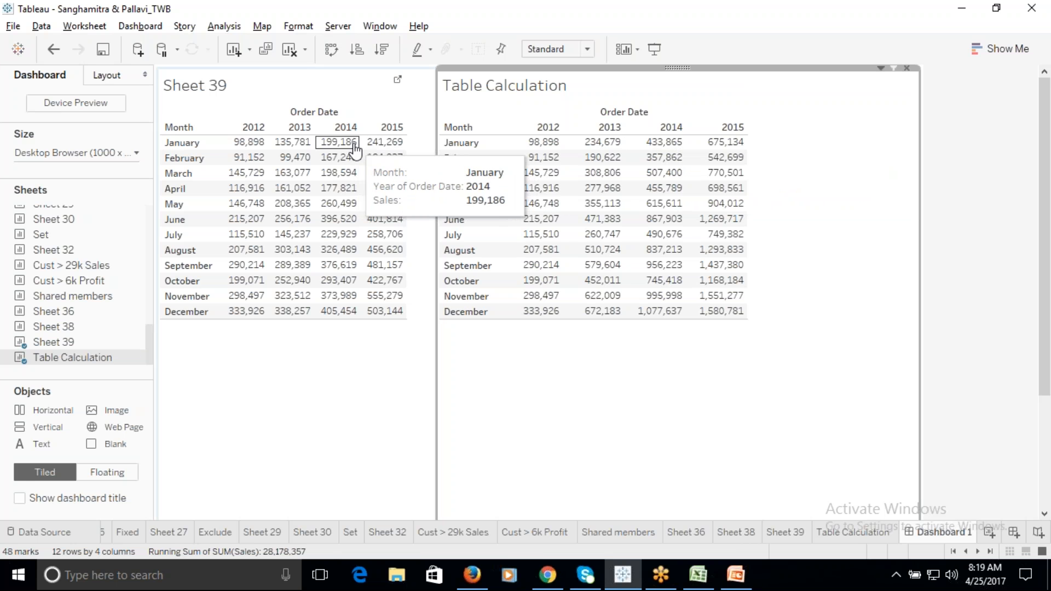
{"action": "mouse_move", "coordinate": [600, 146]}
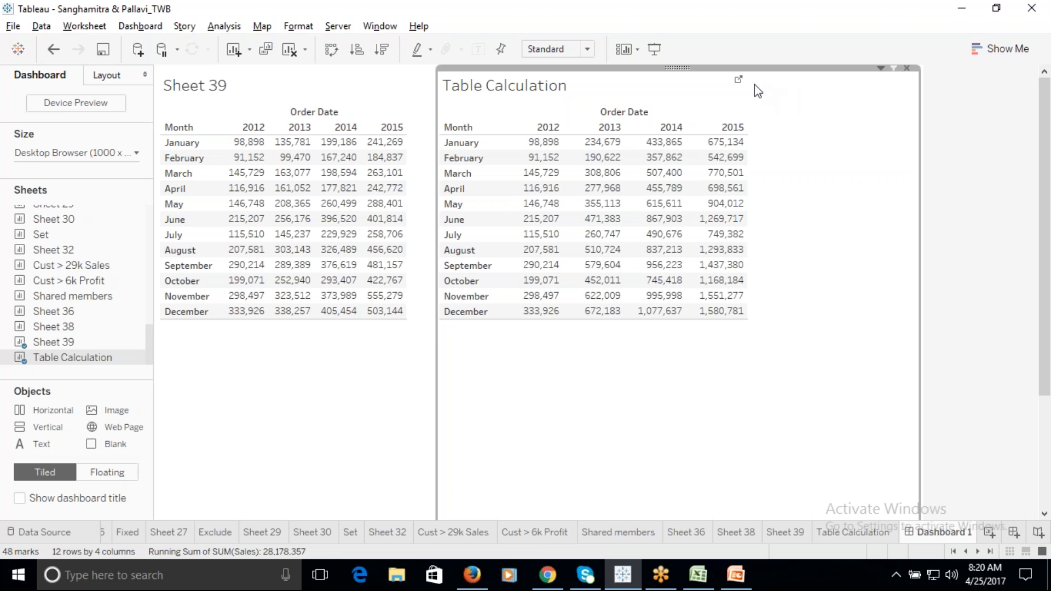
Set the Sales running total on the Table Calculation sheet to compute using Table (down), and return to Dashboard 1.
{"action": "left_click", "coordinate": [738, 79]}
{"action": "left_click", "coordinate": [255, 321]}
{"action": "mouse_move", "coordinate": [240, 504]}
{"action": "left_click", "coordinate": [371, 496]}
{"action": "left_click", "coordinate": [934, 535]}
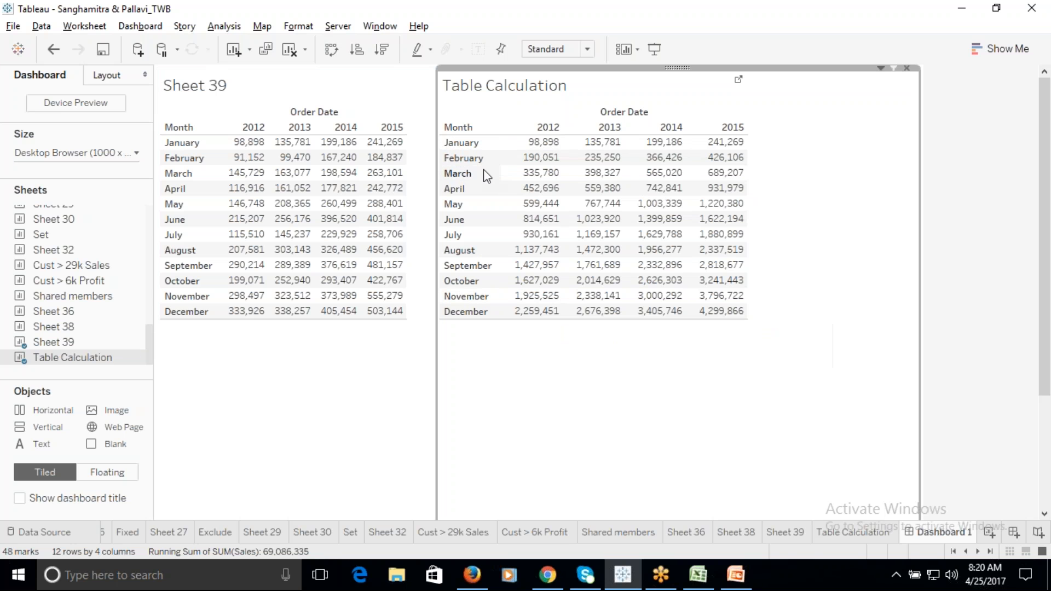
Compare the combined January and February 2012 sales in Sheet 39 with the February 2012 running total down the table.
{"action": "mouse_move", "coordinate": [523, 166]}
{"action": "mouse_move", "coordinate": [546, 149]}
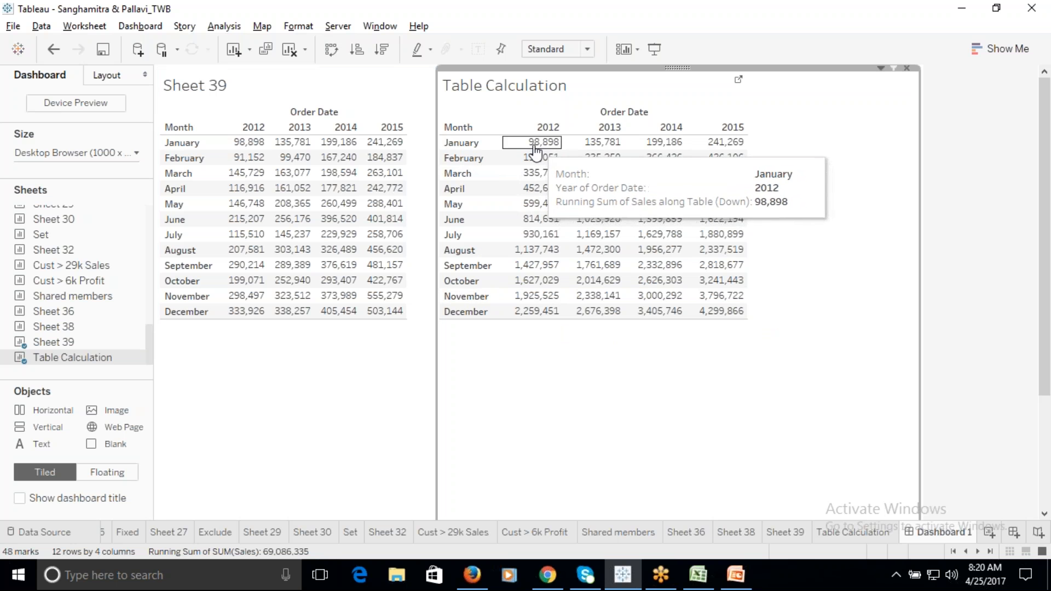
{"action": "mouse_move", "coordinate": [247, 173]}
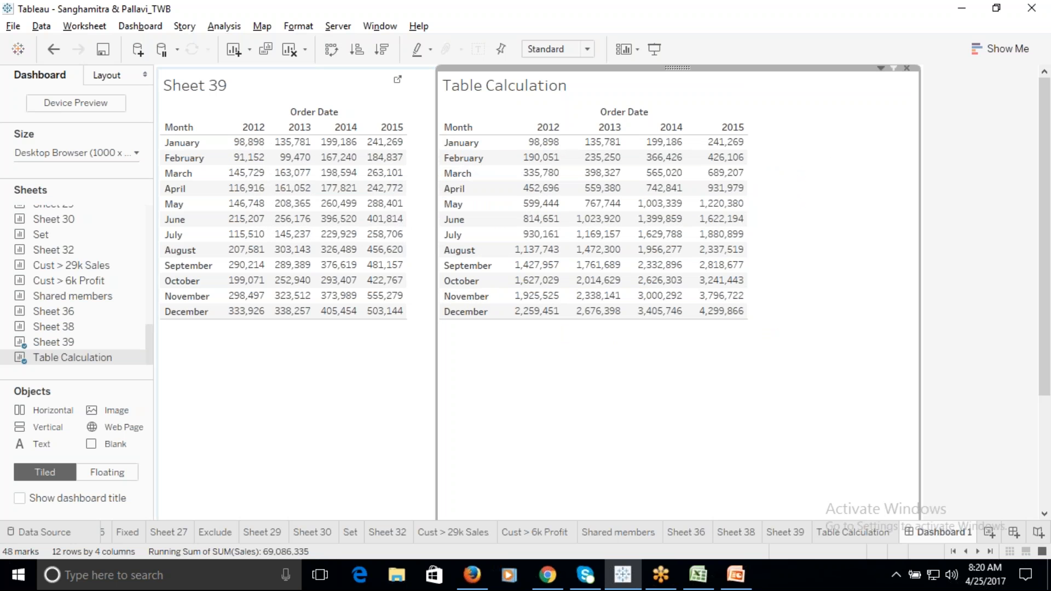
{"action": "mouse_move", "coordinate": [281, 158]}
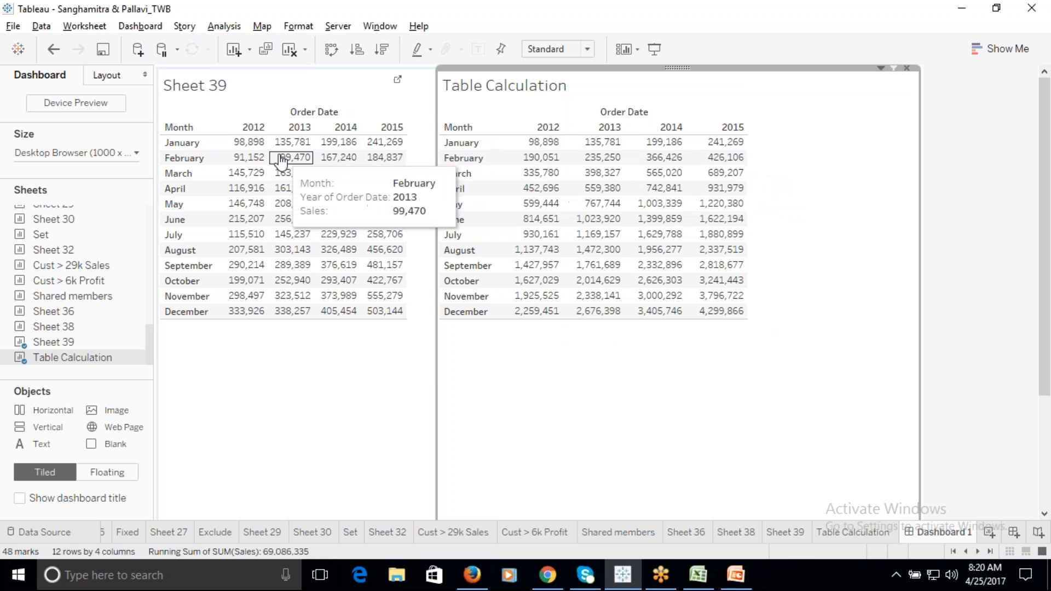
{"action": "left_click", "coordinate": [249, 164]}
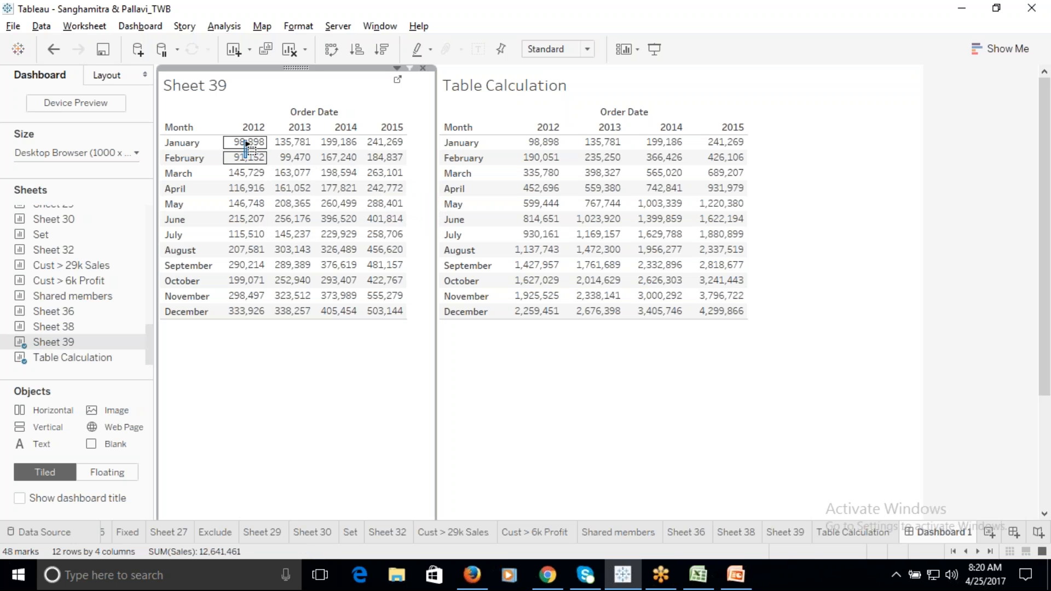
{"action": "left_click_drag", "start_coordinate": [246, 146], "coordinate": [247, 155]}
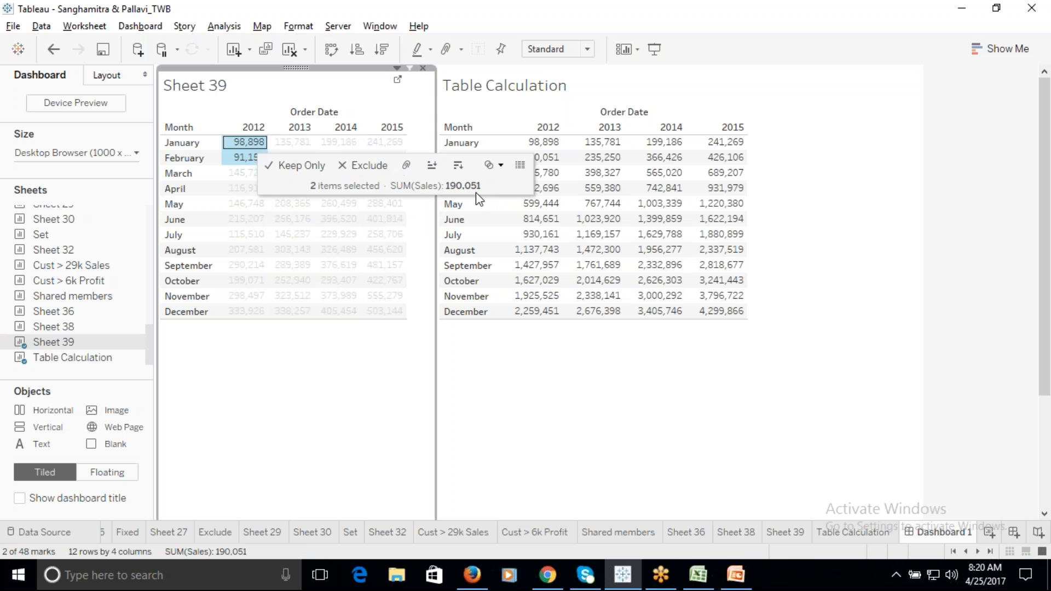
{"action": "mouse_move", "coordinate": [550, 162]}
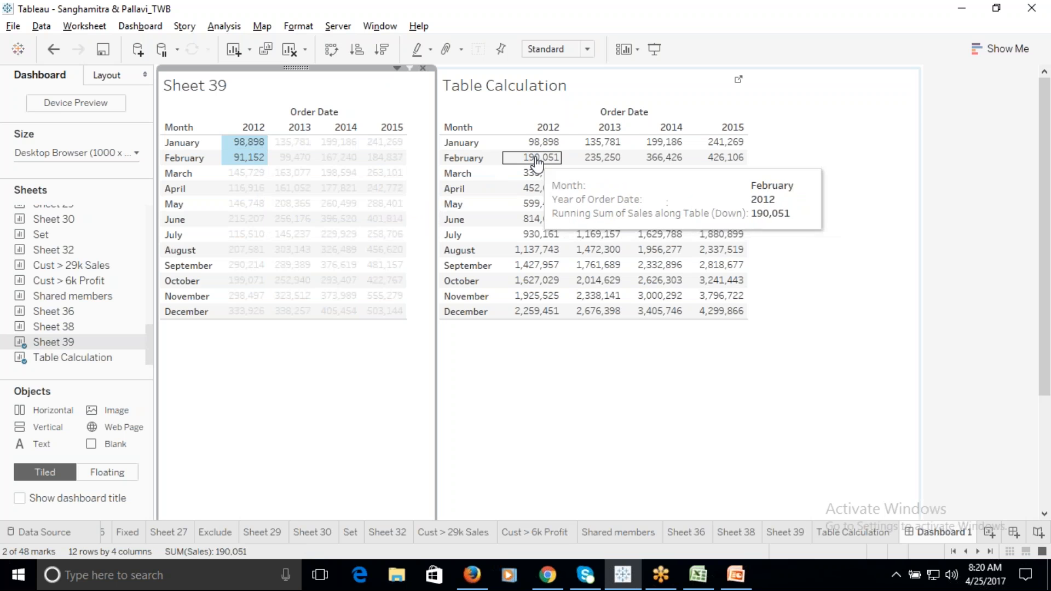
Examine how the March 2012 sales in Sheet 39 add to the February 2012 running total, and clear the selection.
{"action": "left_click", "coordinate": [238, 173]}
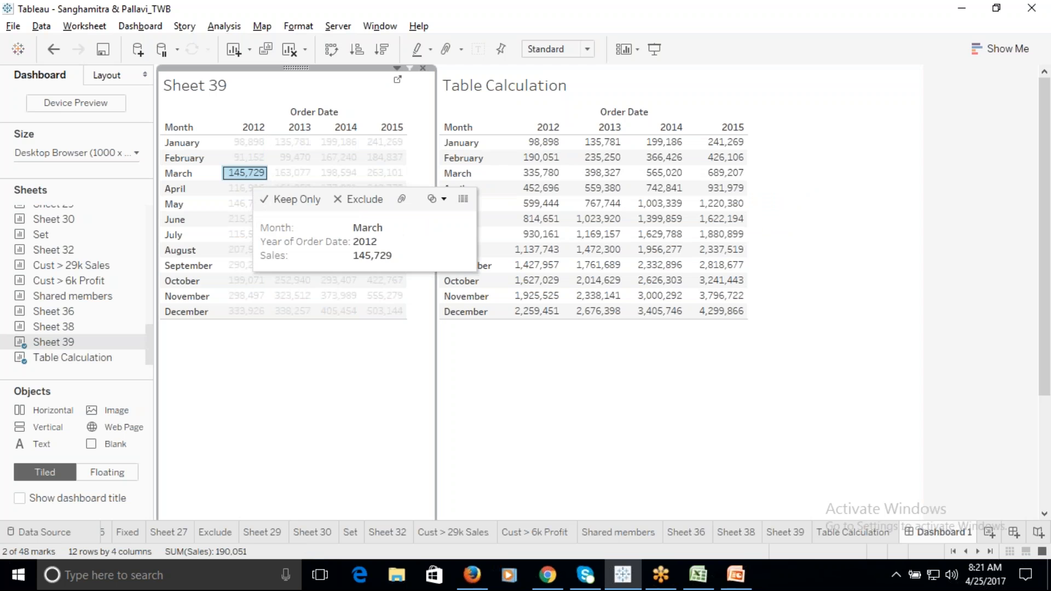
{"action": "mouse_move", "coordinate": [524, 165]}
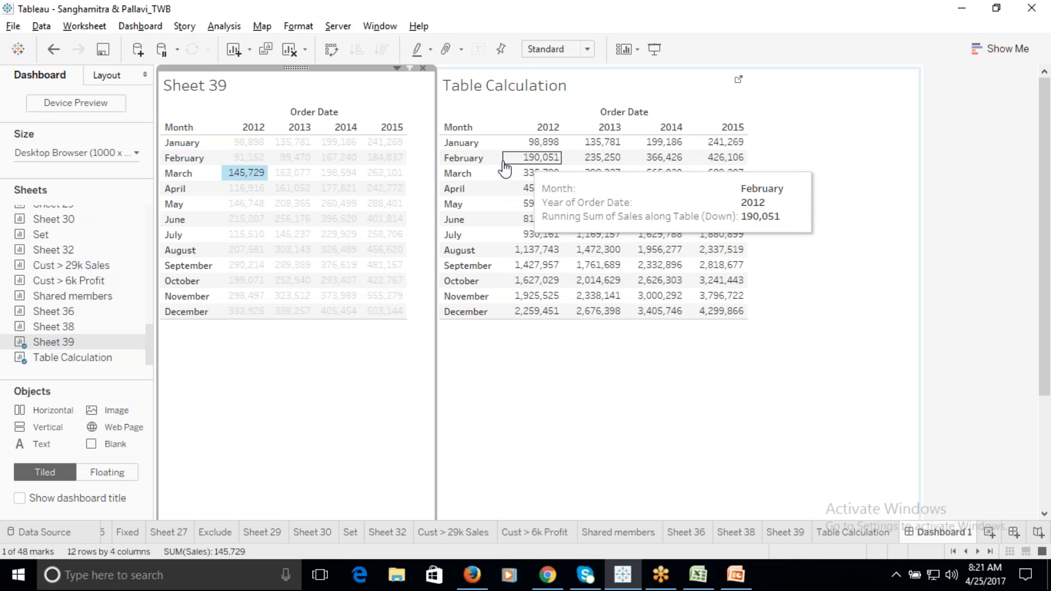
{"action": "left_click", "coordinate": [254, 174]}
{"action": "left_click", "coordinate": [627, 399]}
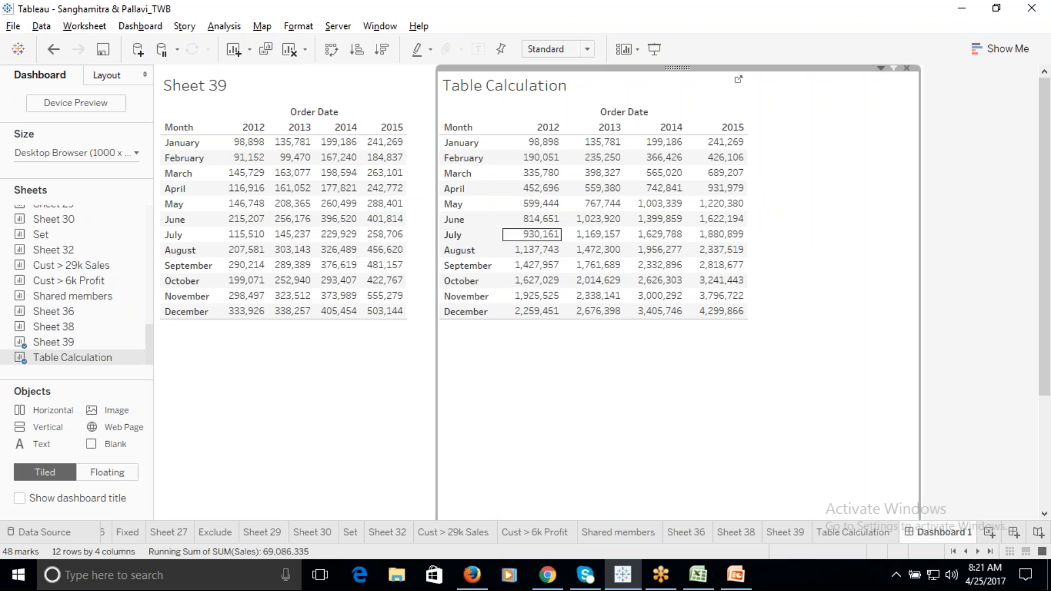
Create a new worksheet and put Order Date in the columns at the discrete Month level.
{"action": "left_click", "coordinate": [989, 532]}
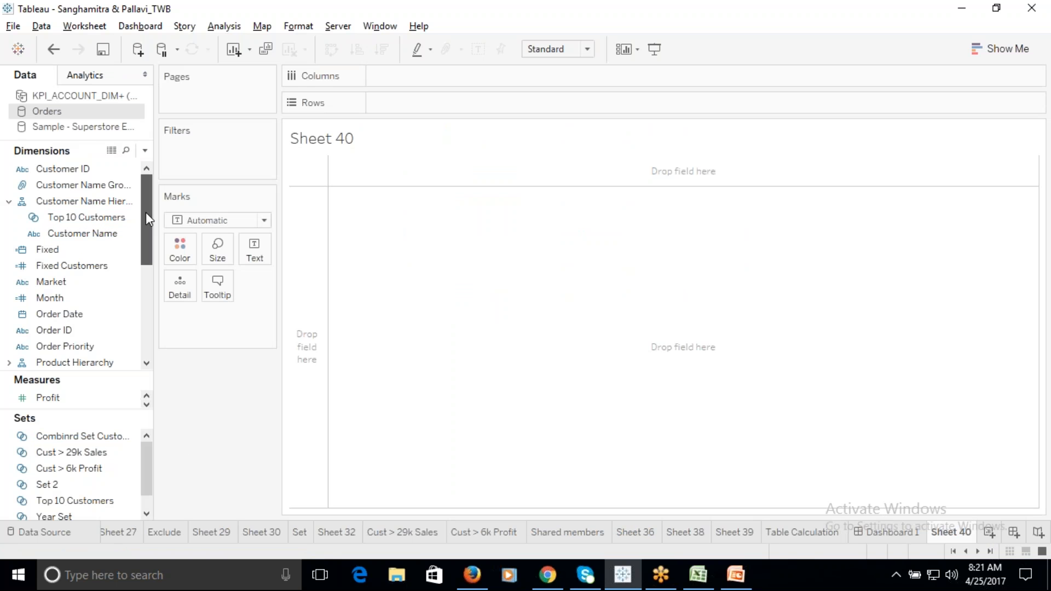
{"action": "left_click_drag", "start_coordinate": [72, 315], "coordinate": [378, 75]}
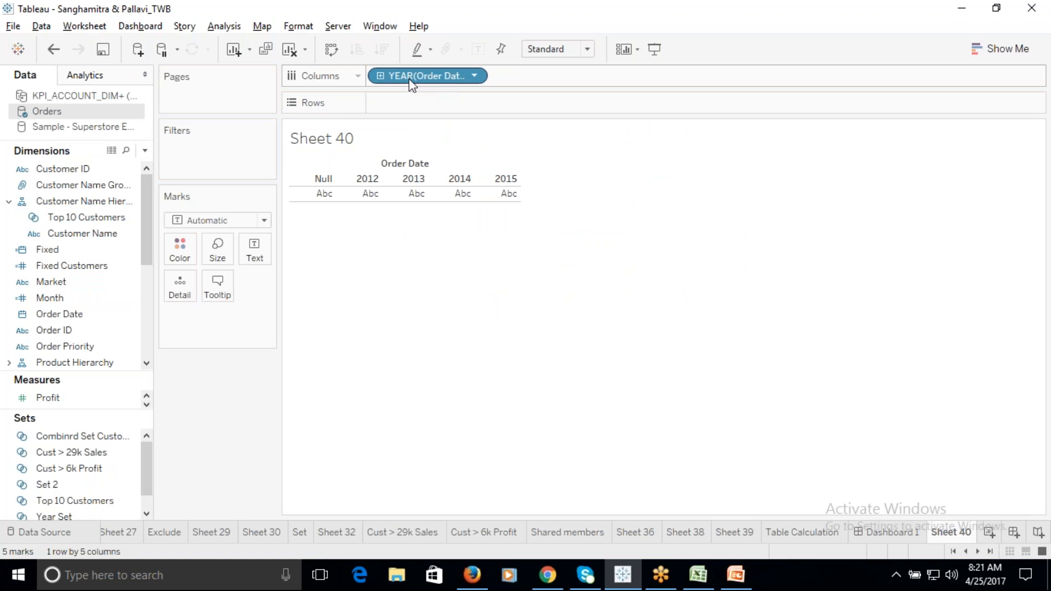
{"action": "left_click", "coordinate": [476, 77]}
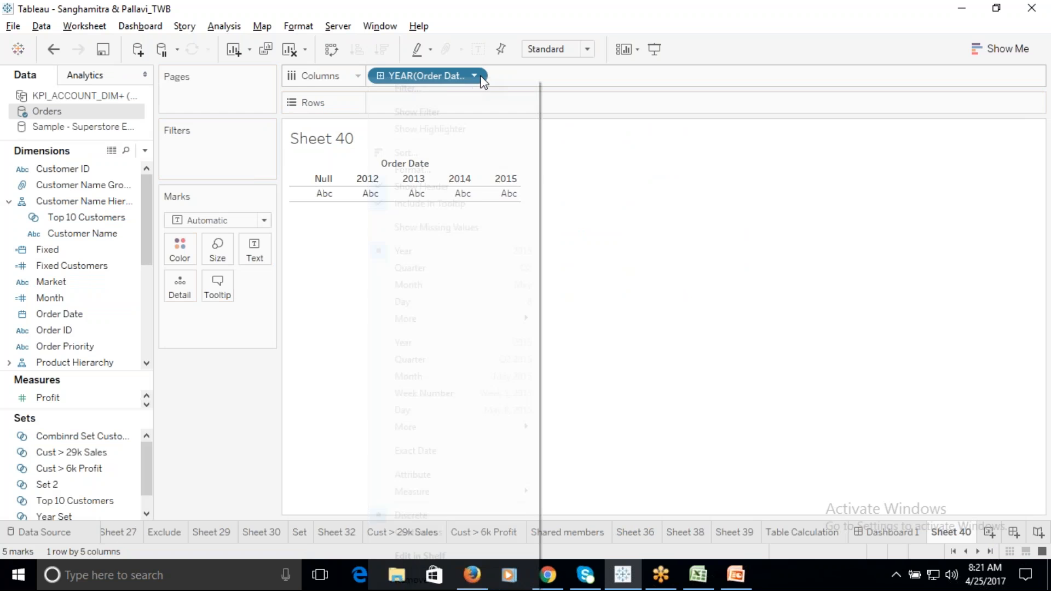
{"action": "left_click", "coordinate": [414, 286]}
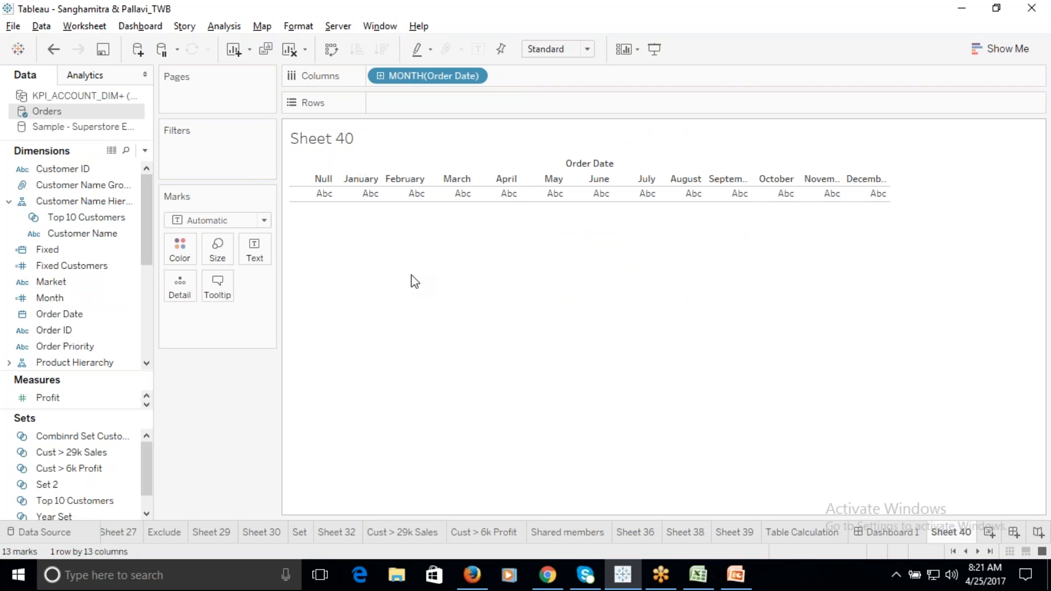
Filter the months of Order Date to exclude the Null value.
{"action": "left_click", "coordinate": [474, 76]}
{"action": "left_click", "coordinate": [475, 88]}
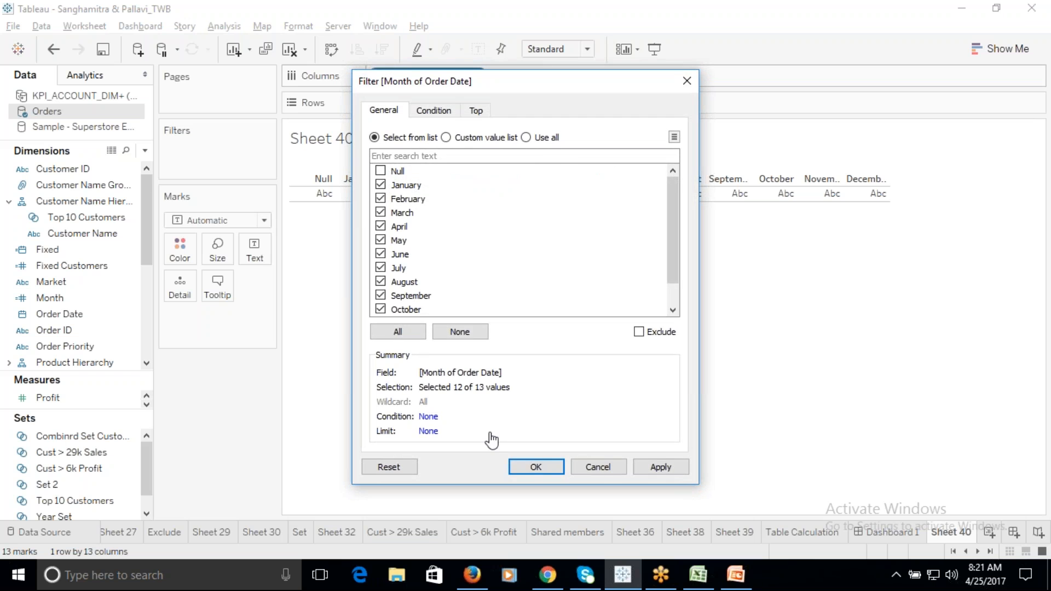
{"action": "left_click", "coordinate": [535, 467]}
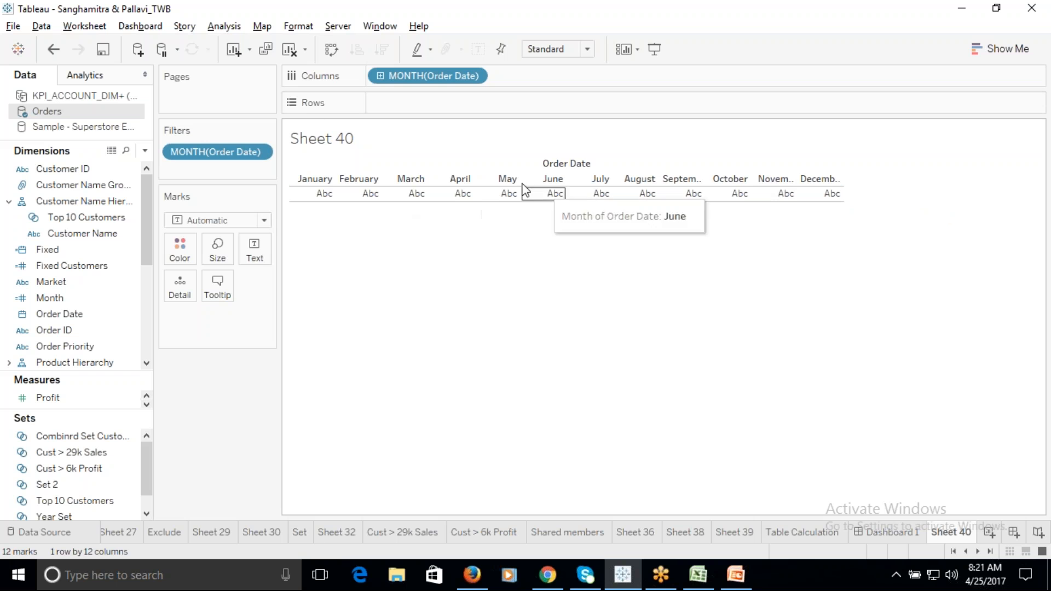
Change the mark type to Gantt Bar and plot the sum of Profit on the rows.
{"action": "left_click", "coordinate": [265, 221]}
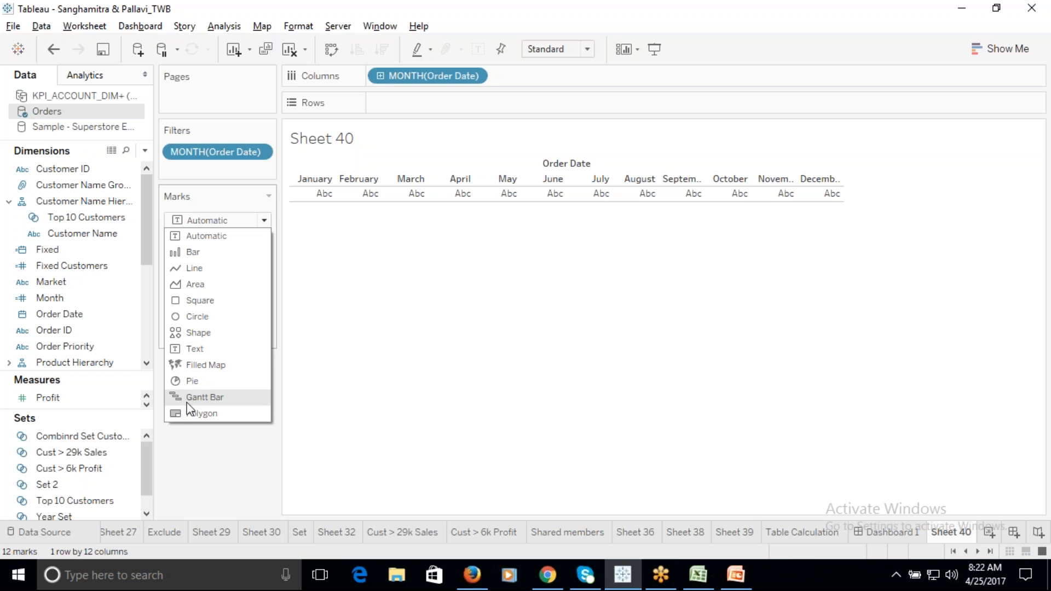
{"action": "left_click", "coordinate": [214, 397]}
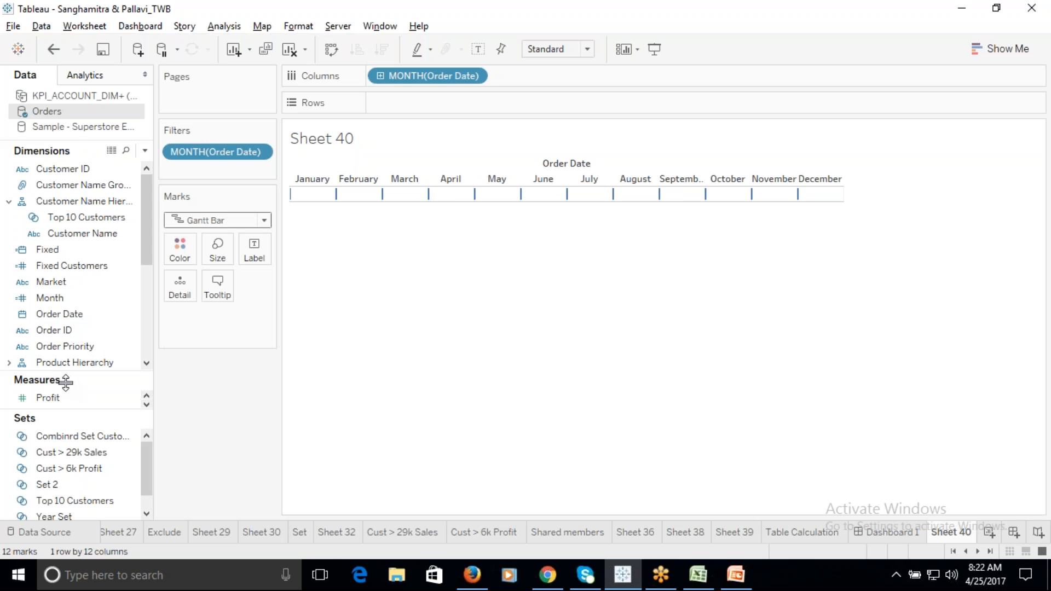
{"action": "left_click_drag", "start_coordinate": [66, 402], "coordinate": [427, 102]}
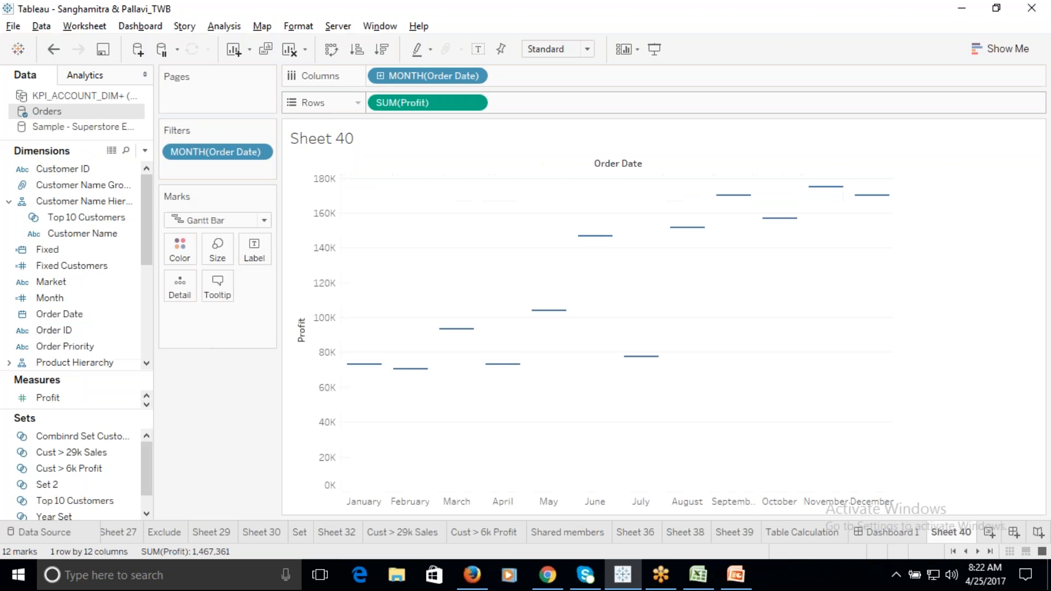
{"action": "mouse_move", "coordinate": [379, 374]}
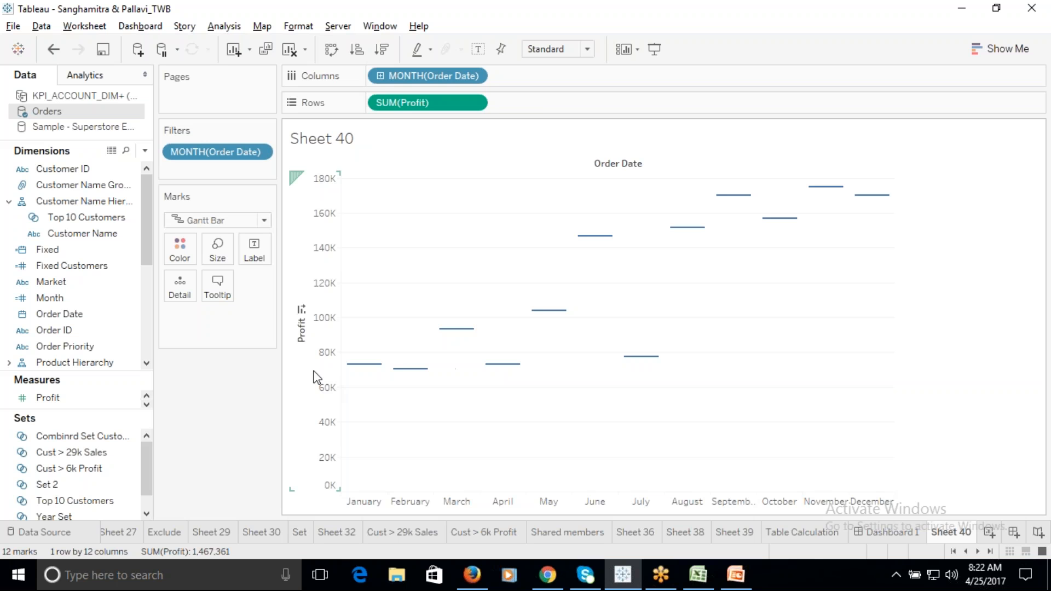
Display the monthly profits with Bar marks, examine January through March, and return the mark type to Gantt Bar.
{"action": "left_click", "coordinate": [265, 221]}
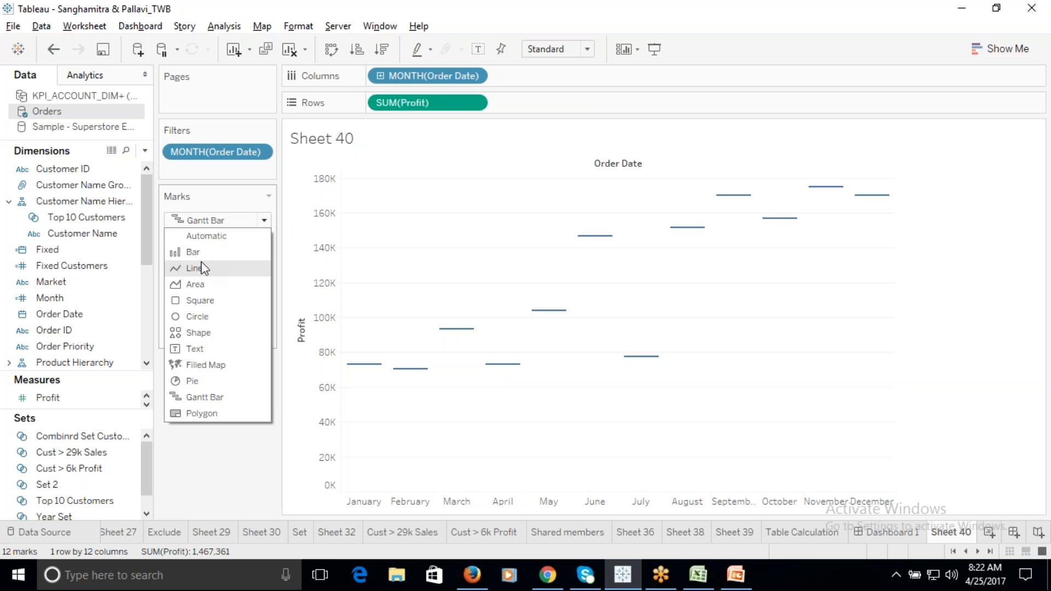
{"action": "left_click", "coordinate": [200, 254]}
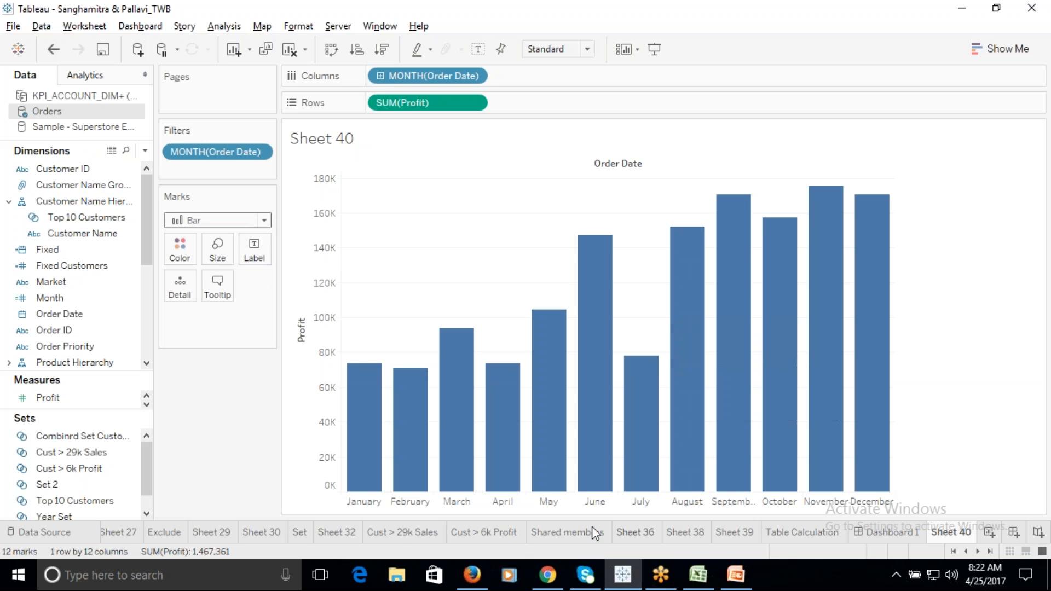
{"action": "mouse_move", "coordinate": [374, 432]}
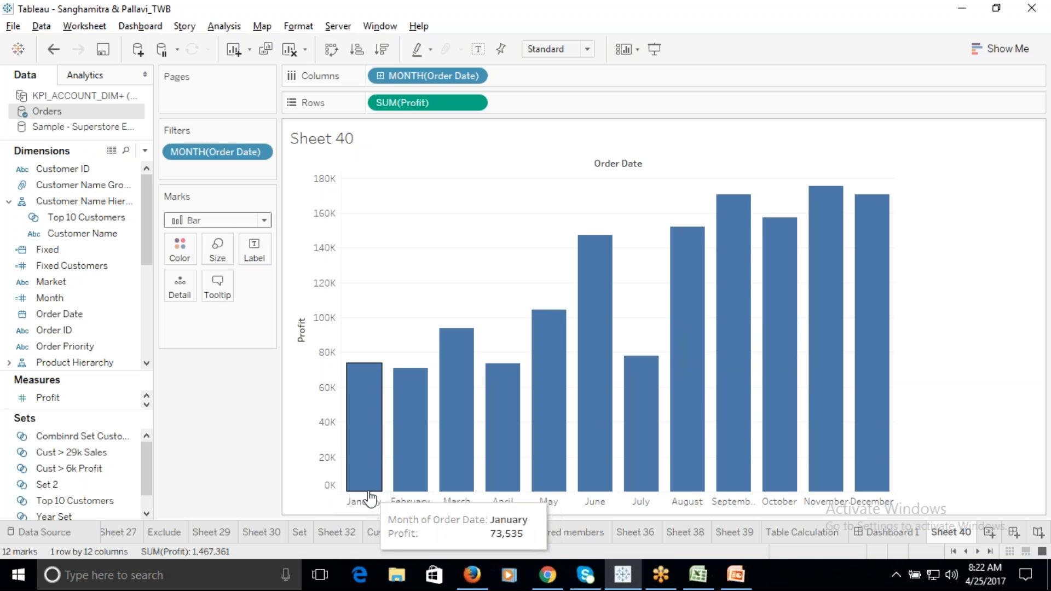
{"action": "mouse_move", "coordinate": [410, 410]}
{"action": "left_click", "coordinate": [451, 339]}
{"action": "left_click", "coordinate": [458, 375]}
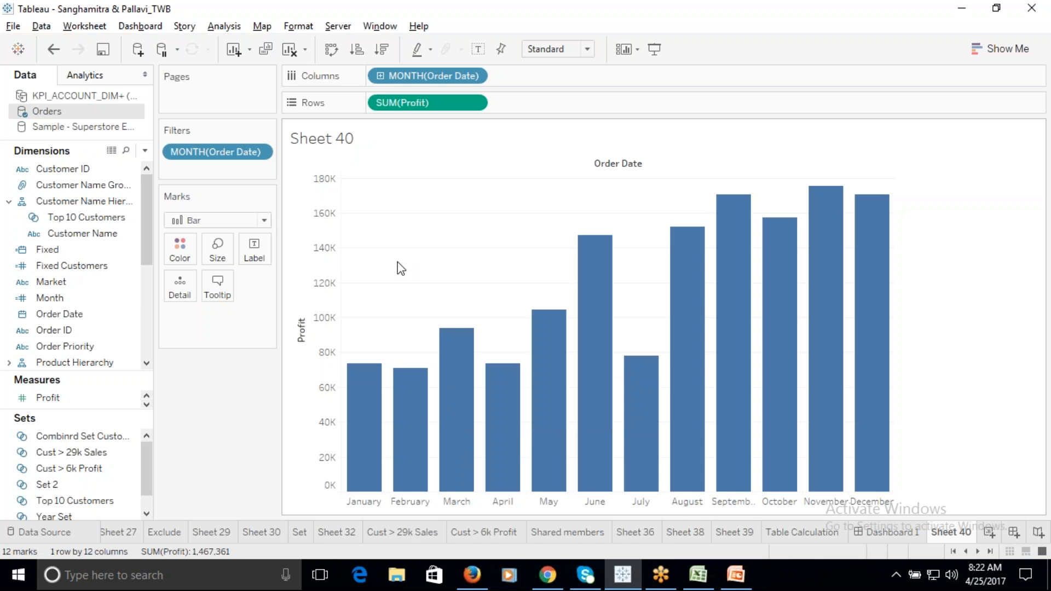
{"action": "left_click", "coordinate": [262, 220]}
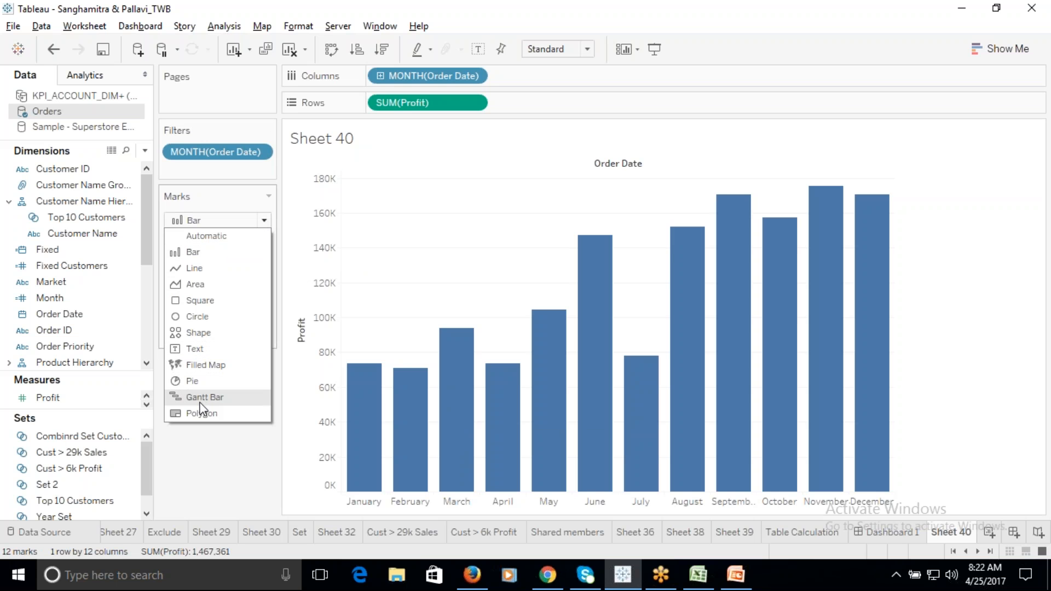
{"action": "left_click", "coordinate": [200, 402]}
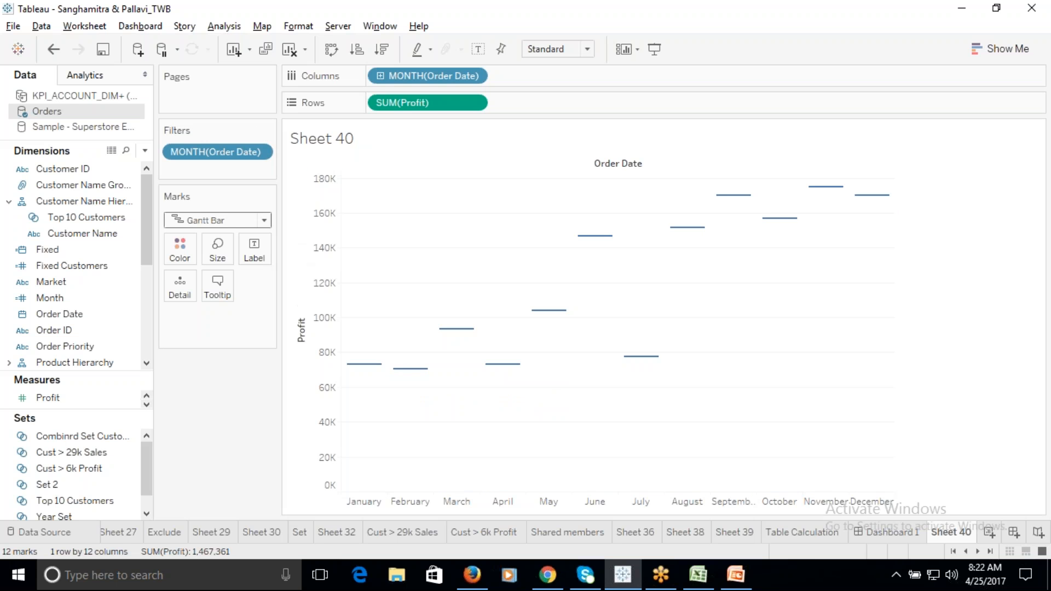
Compare the monthly profits as bars and as Gantt marks by undoing and redoing the mark type change.
{"action": "left_click", "coordinate": [58, 48]}
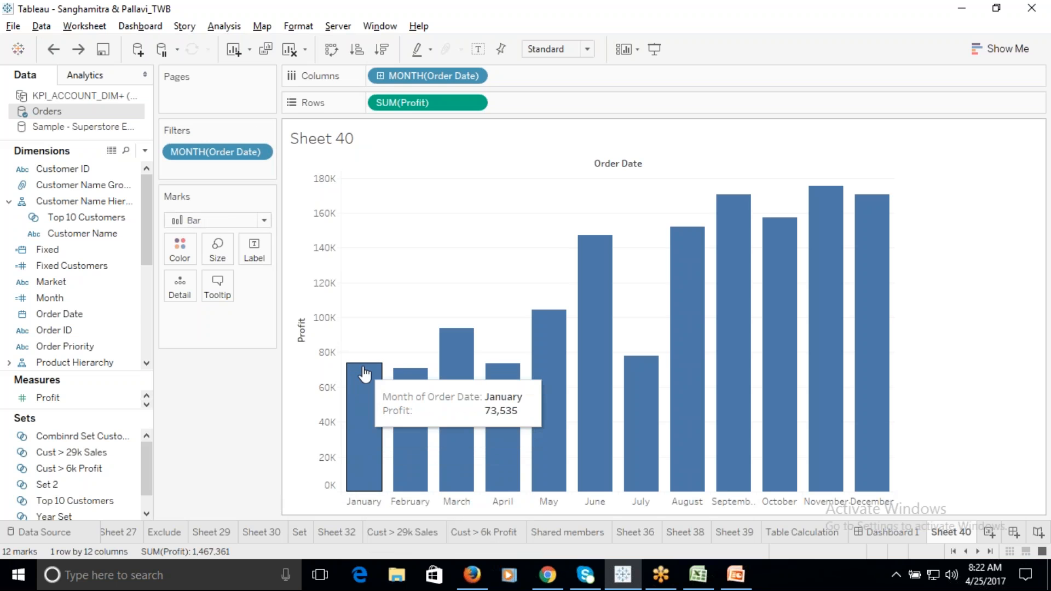
{"action": "left_click", "coordinate": [78, 48]}
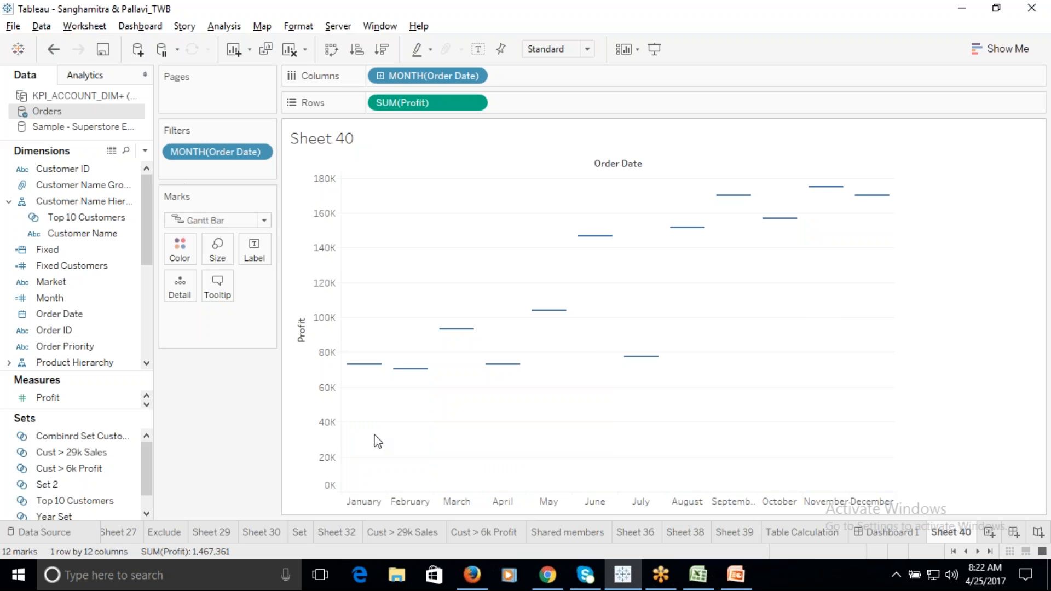
{"action": "mouse_move", "coordinate": [359, 371]}
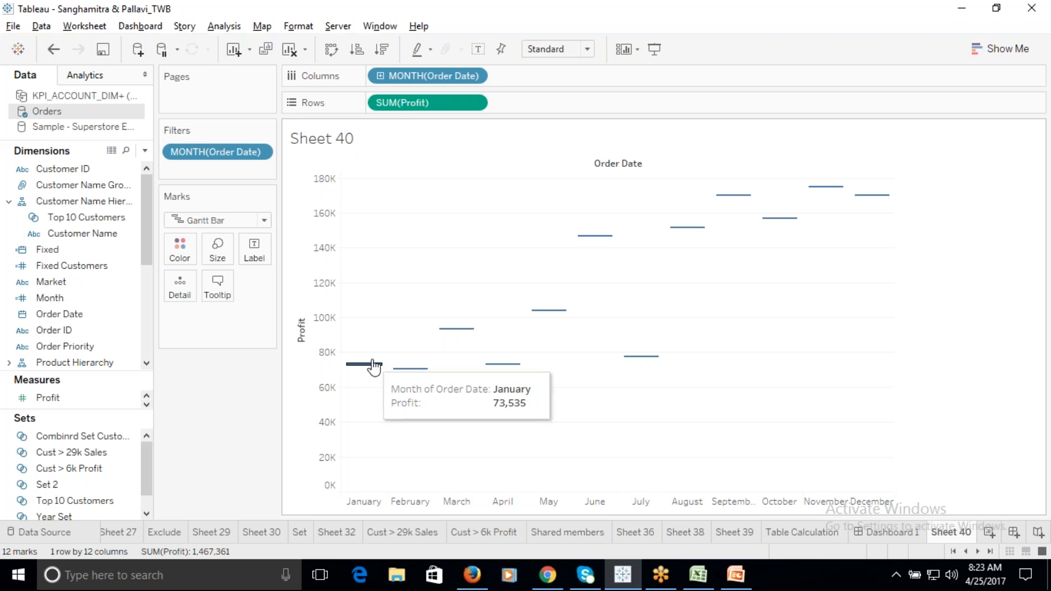
{"action": "mouse_move", "coordinate": [410, 371]}
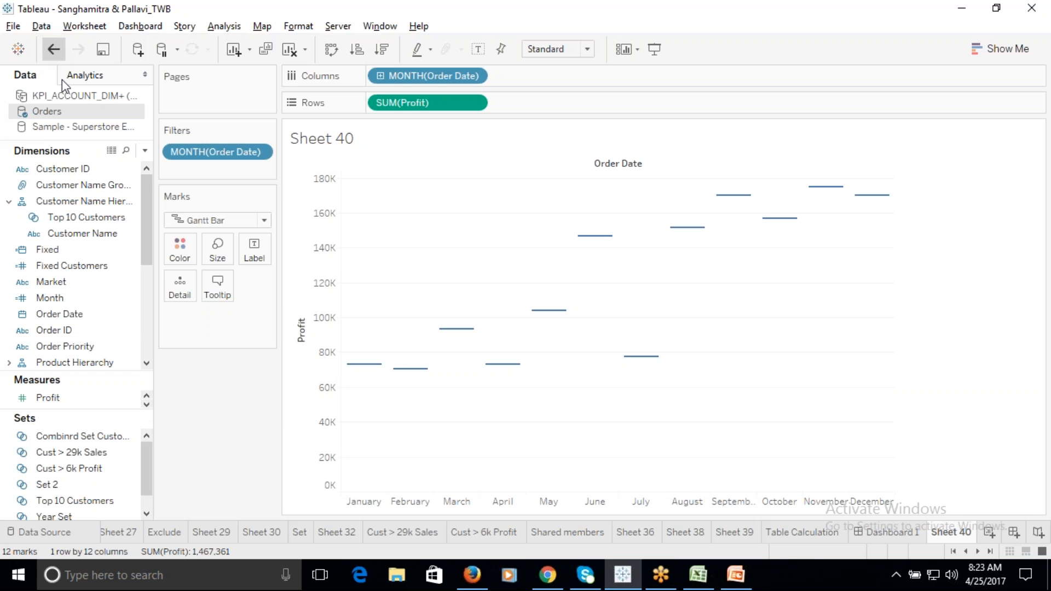
{"action": "left_click", "coordinate": [53, 48]}
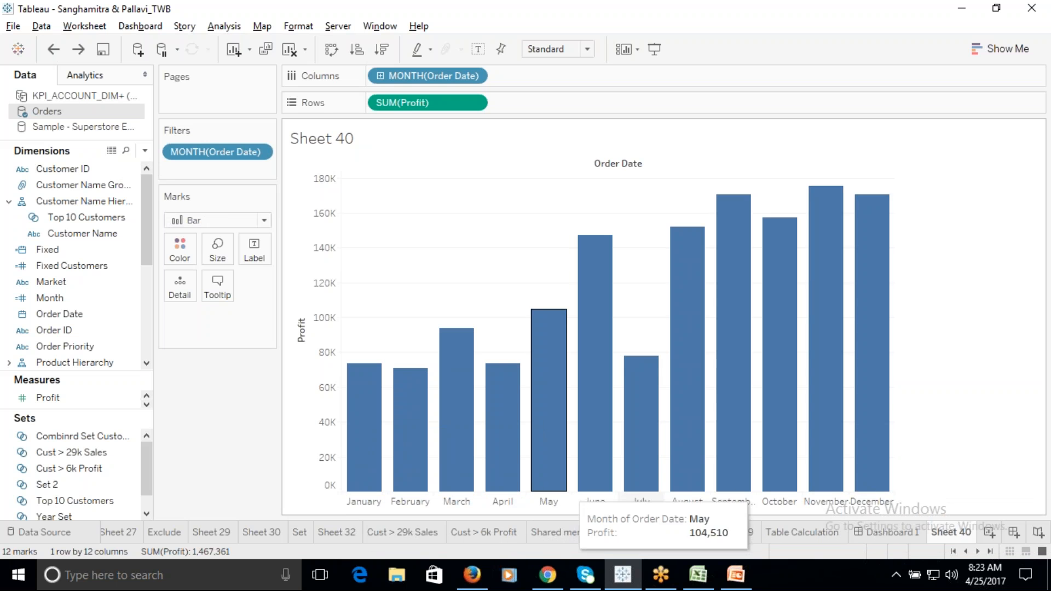
{"action": "left_click", "coordinate": [57, 54]}
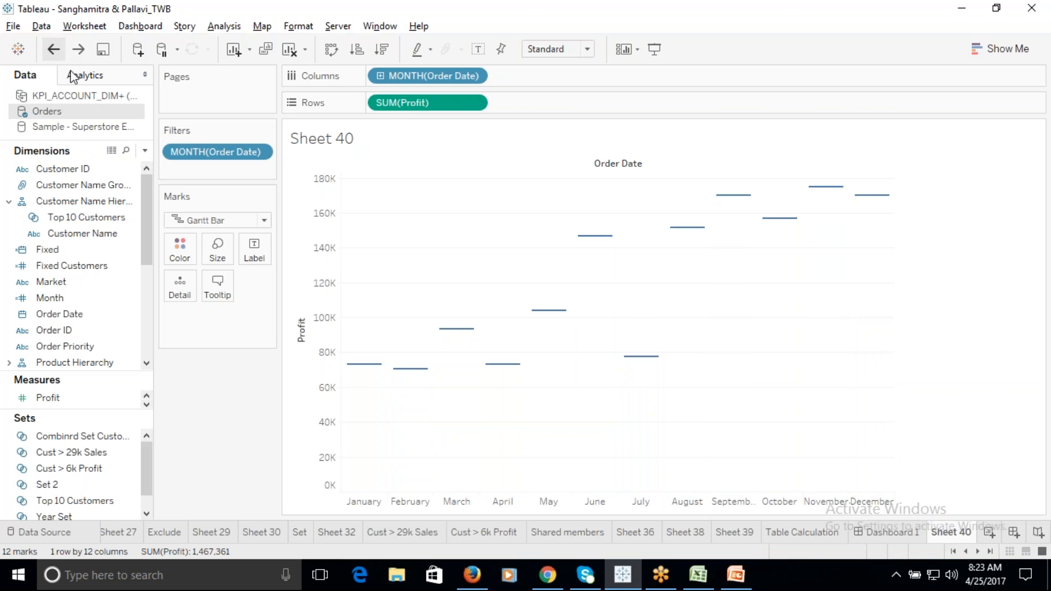
{"action": "mouse_move", "coordinate": [877, 202]}
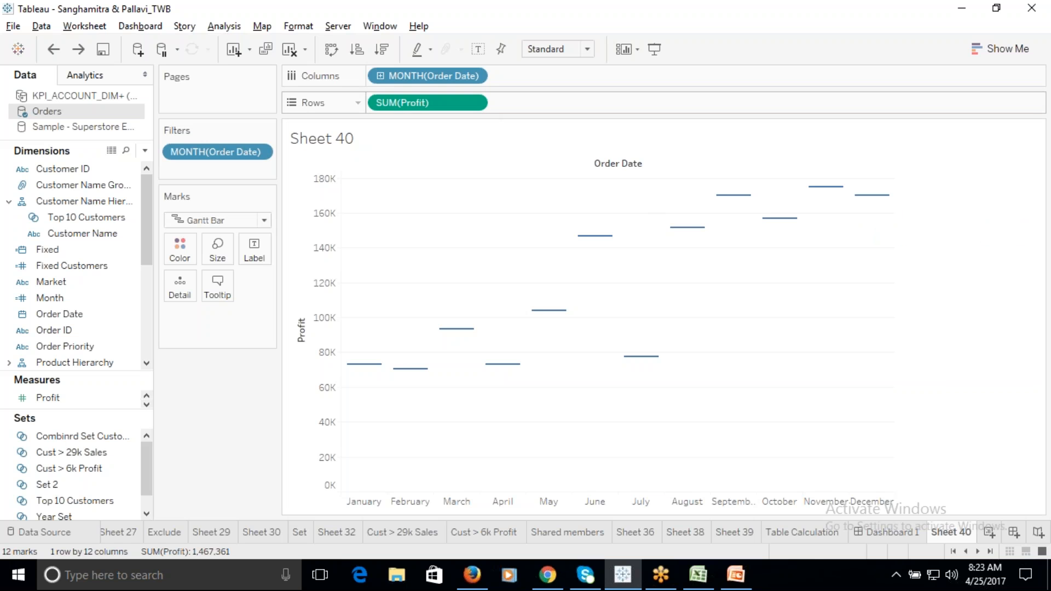
Try the Running Total quick table calculation on the sum of Profit, examine the June mark, and undo the calculation.
{"action": "left_click", "coordinate": [473, 102]}
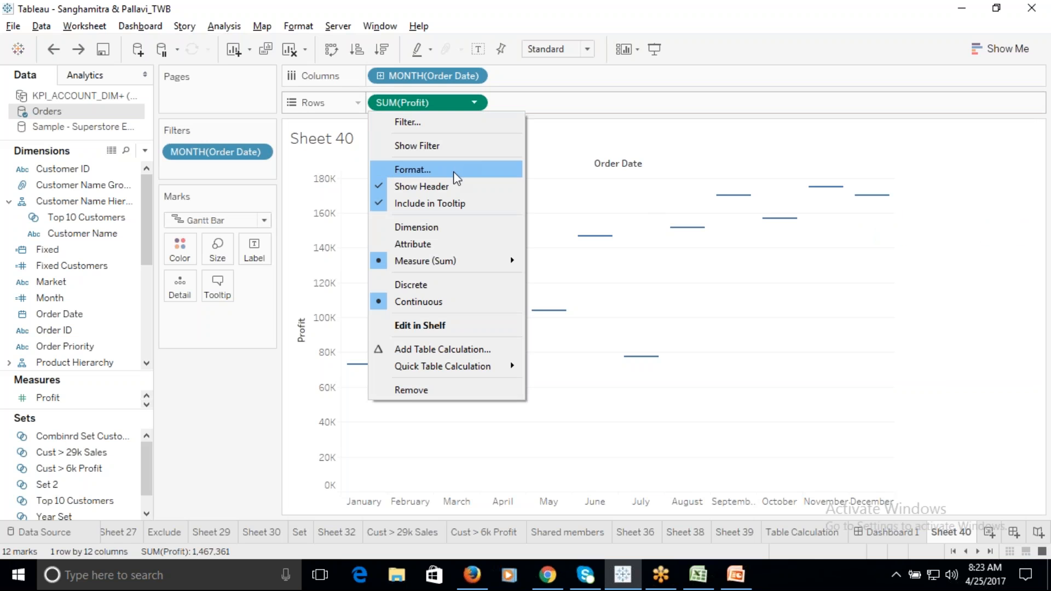
{"action": "mouse_move", "coordinate": [457, 368]}
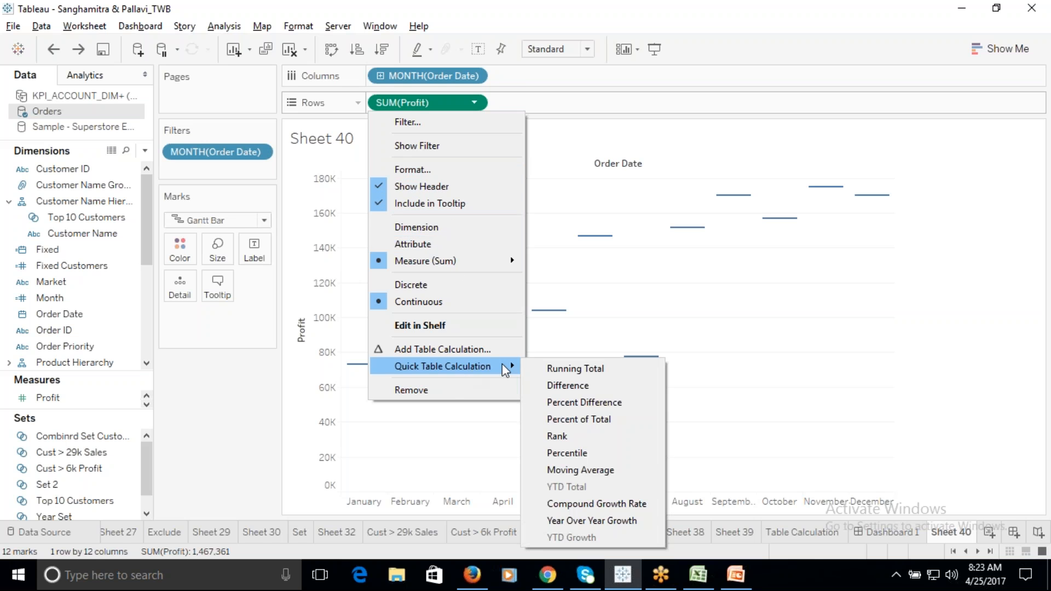
{"action": "left_click", "coordinate": [574, 371]}
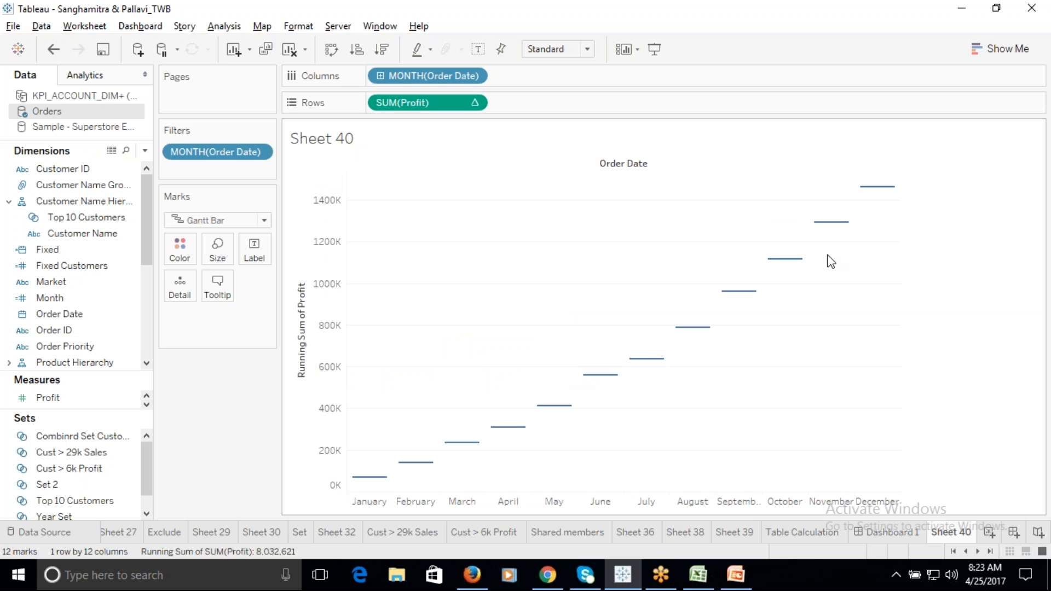
{"action": "mouse_move", "coordinate": [601, 383]}
{"action": "left_click", "coordinate": [53, 49]}
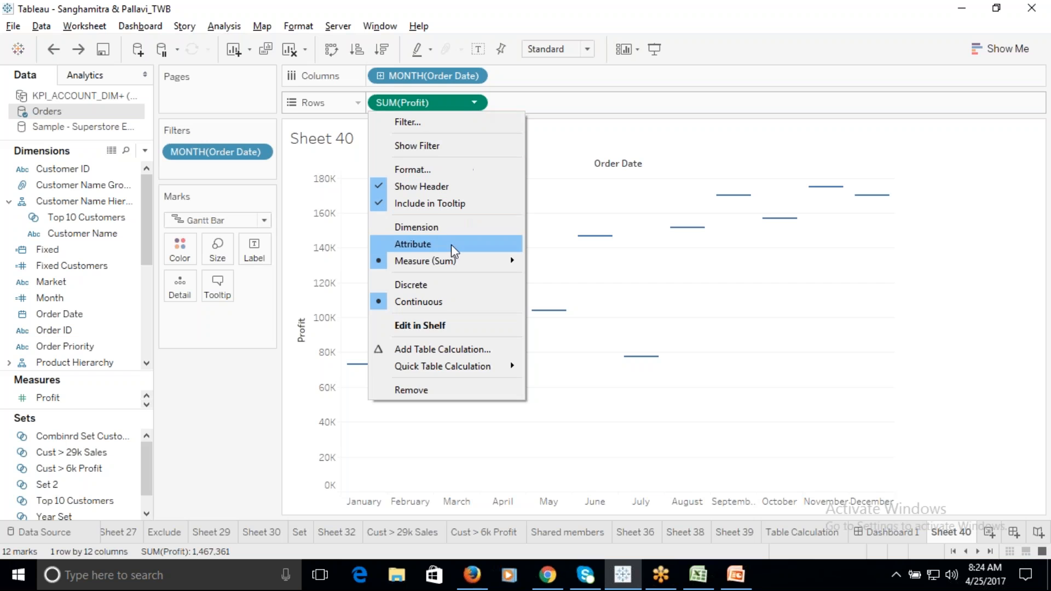
Apply the Running Total quick table calculation to the sum of Profit and review its table calculation settings.
{"action": "mouse_move", "coordinate": [448, 371]}
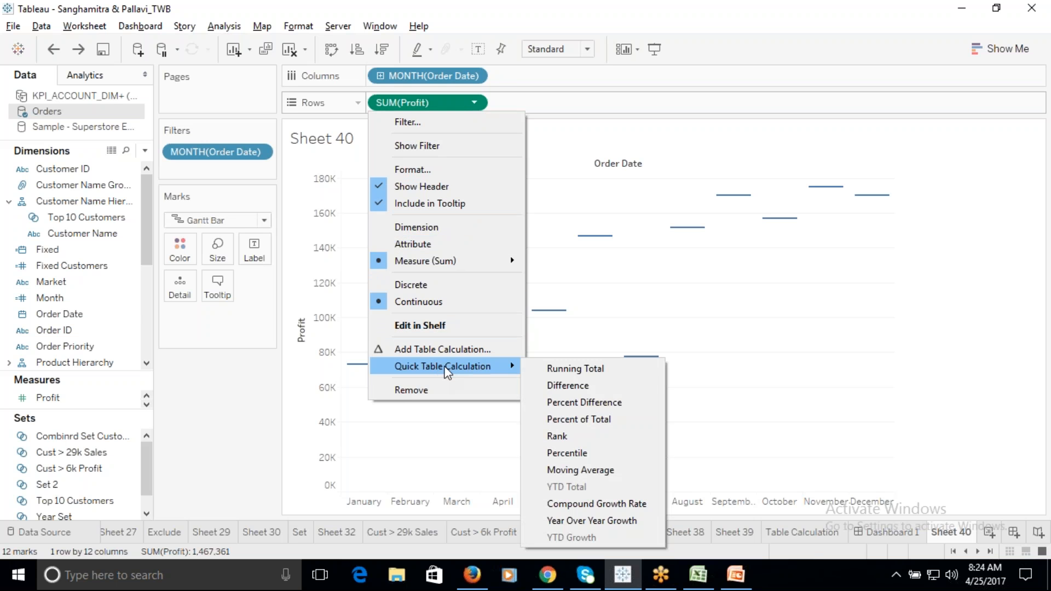
{"action": "left_click", "coordinate": [572, 369]}
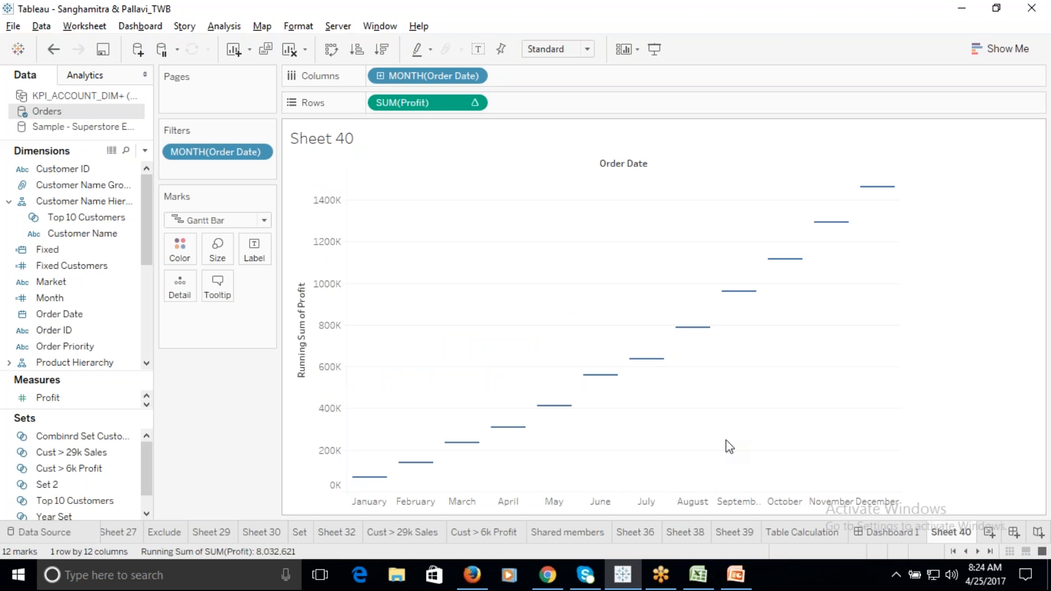
{"action": "left_click", "coordinate": [87, 169]}
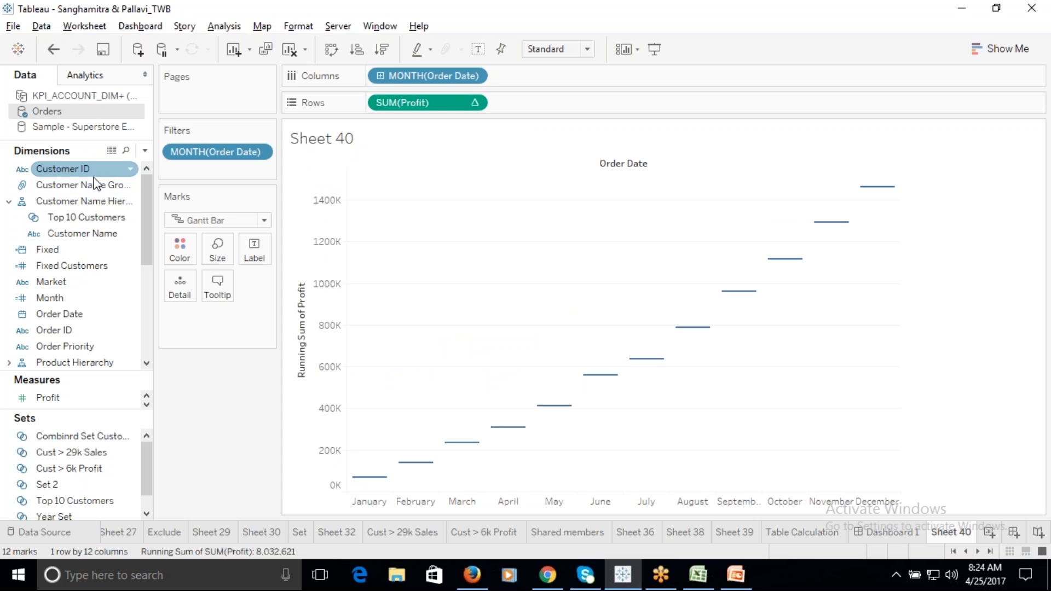
{"action": "left_click", "coordinate": [475, 104]}
{"action": "left_click", "coordinate": [403, 366]}
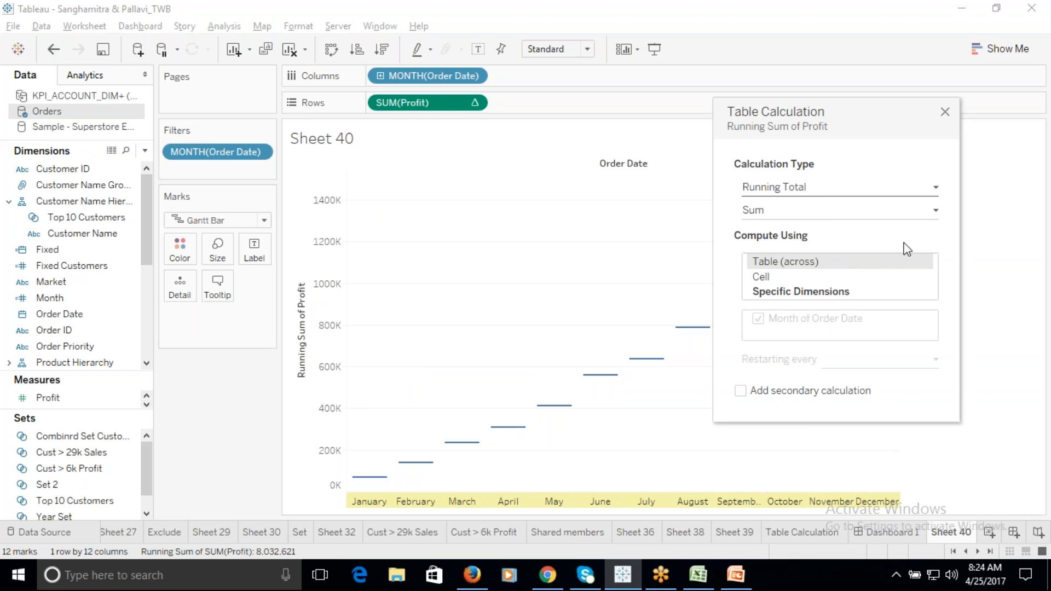
{"action": "left_click", "coordinate": [944, 111]}
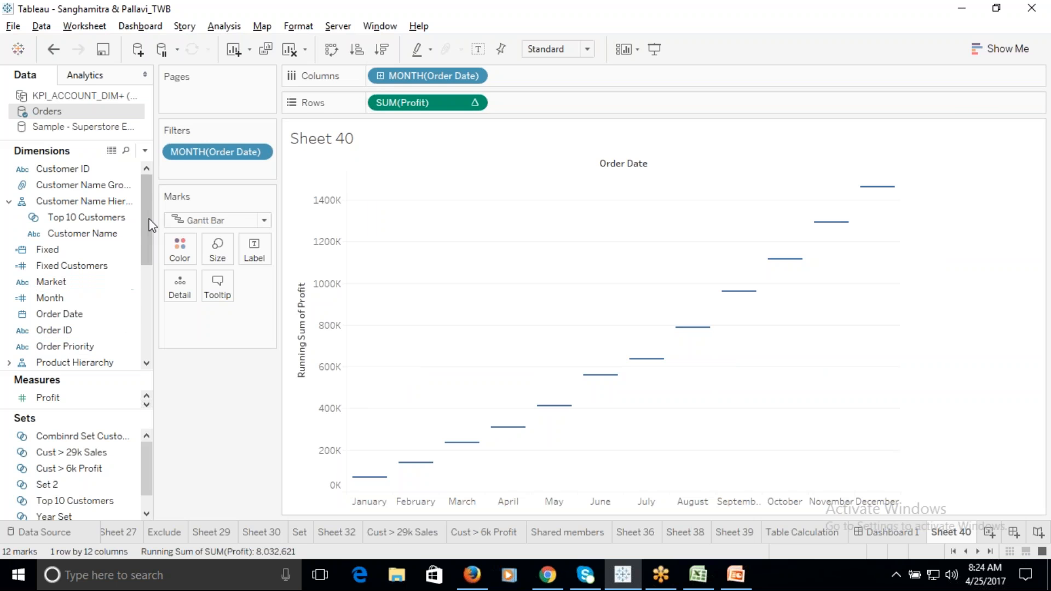
Create a calculated field named Profit 0 with the formula -[Profit], and enlarge the Measures list to locate it.
{"action": "left_click", "coordinate": [145, 151]}
{"action": "left_click", "coordinate": [106, 164]}
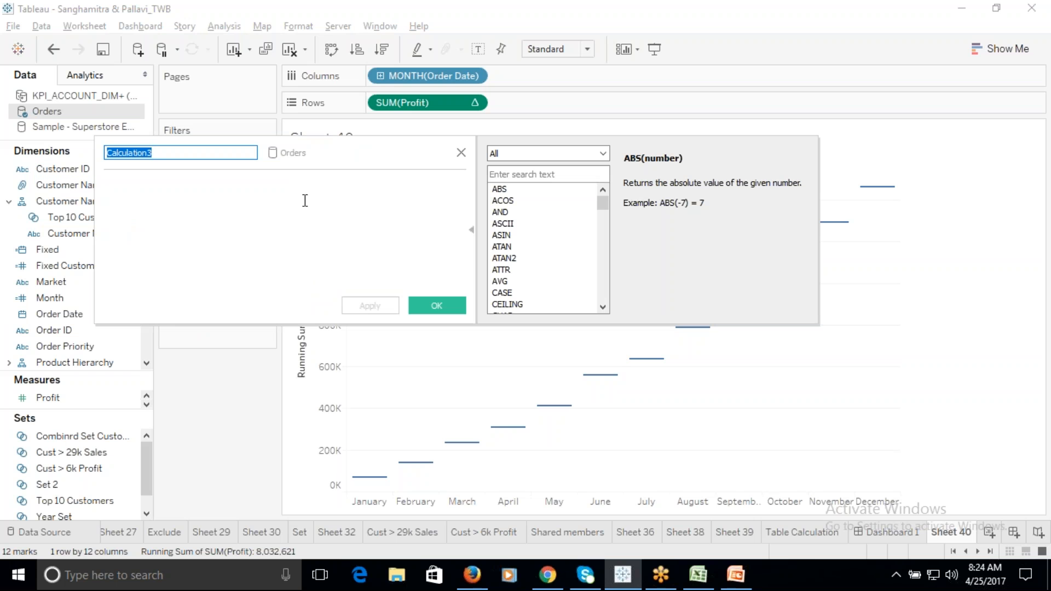
{"action": "type", "text": "Profit"}
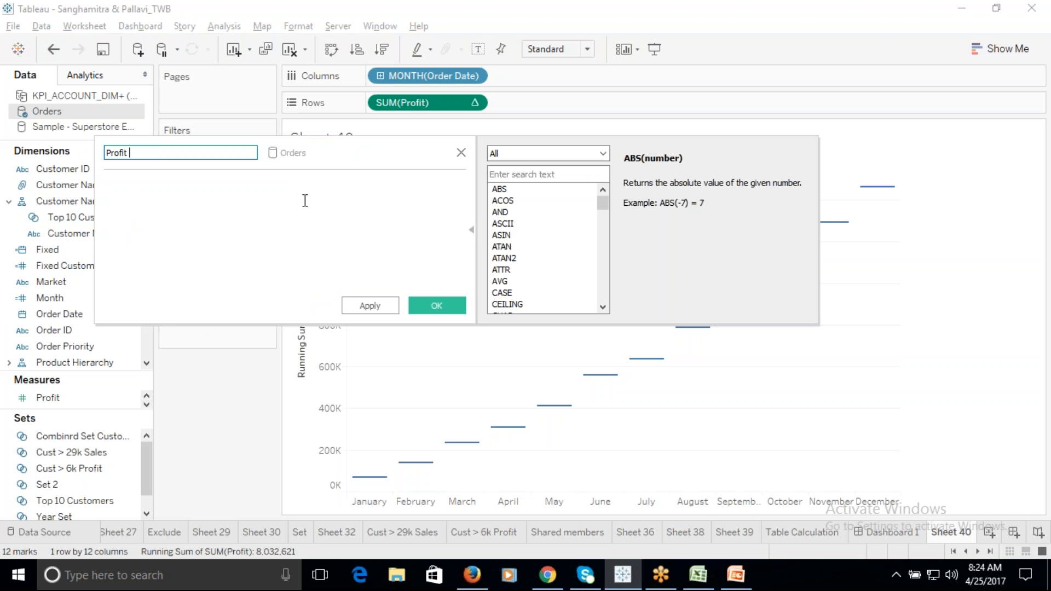
{"action": "left_click", "coordinate": [155, 195]}
{"action": "type", "text": "-"}
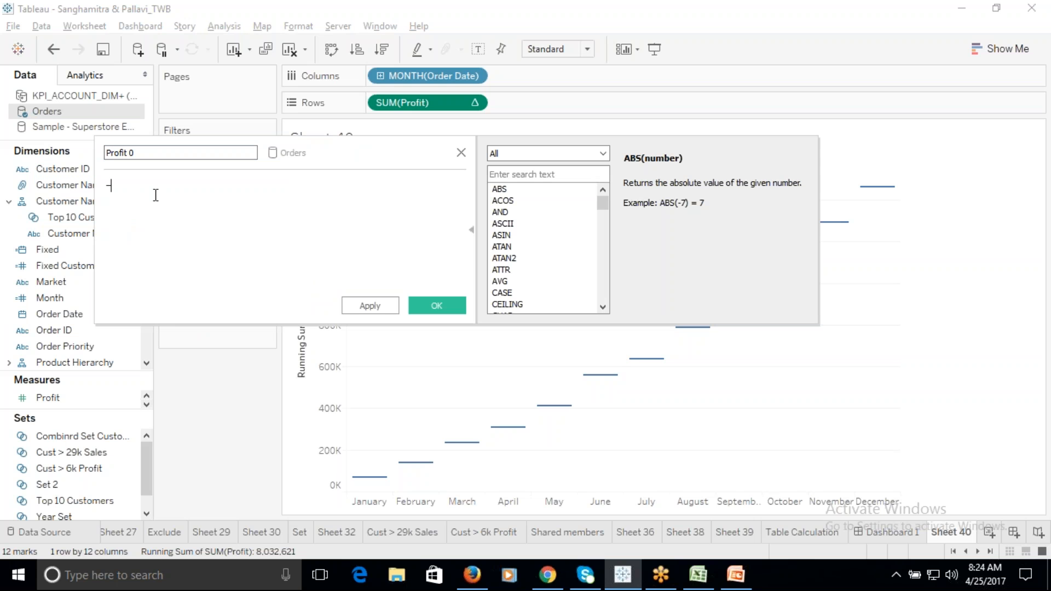
{"action": "type", "text": "profit"}
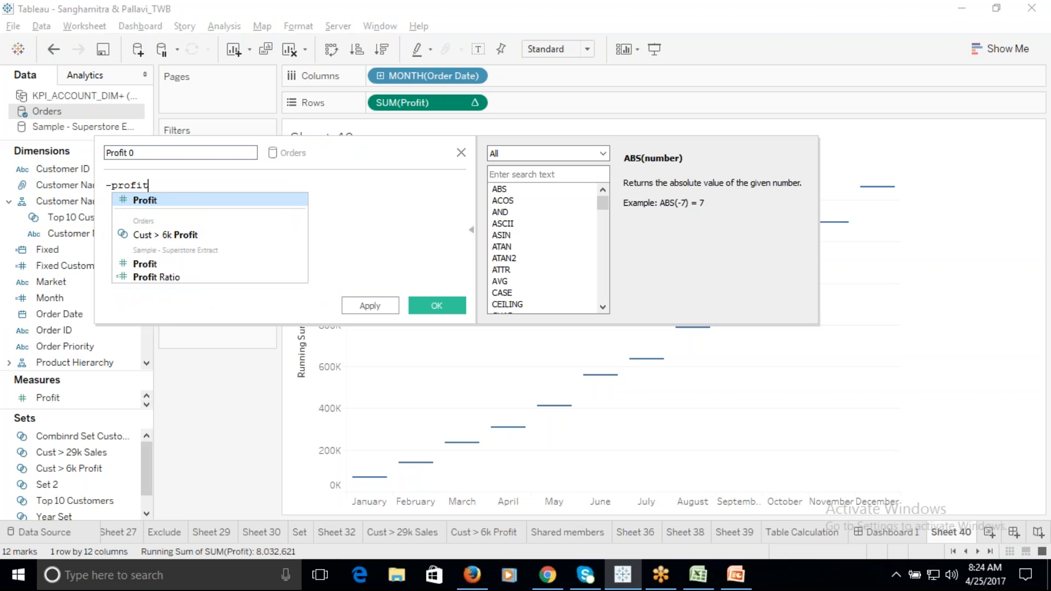
{"action": "key", "text": "Return"}
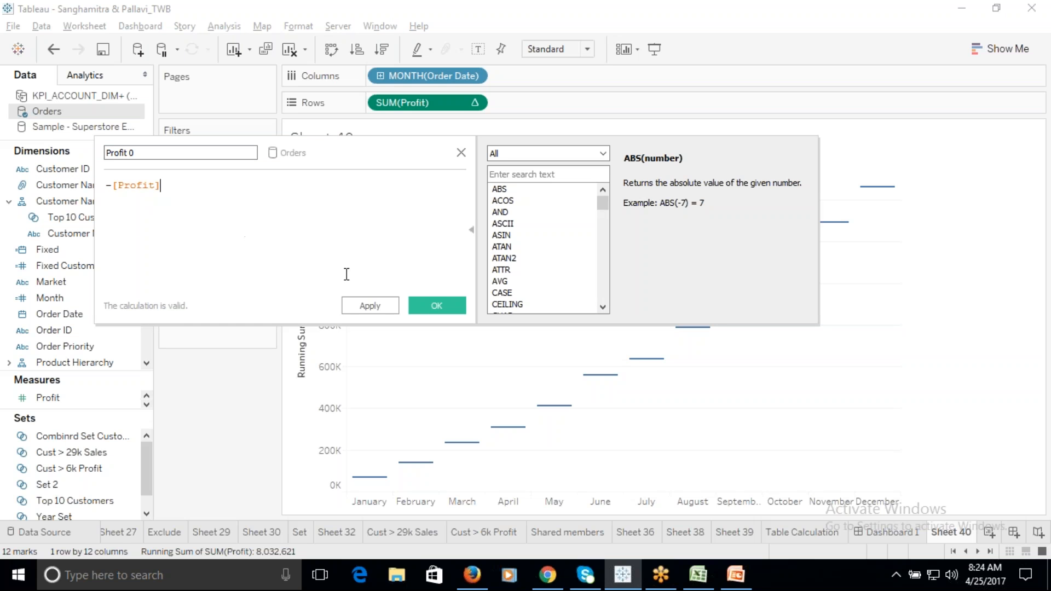
{"action": "left_click", "coordinate": [435, 304]}
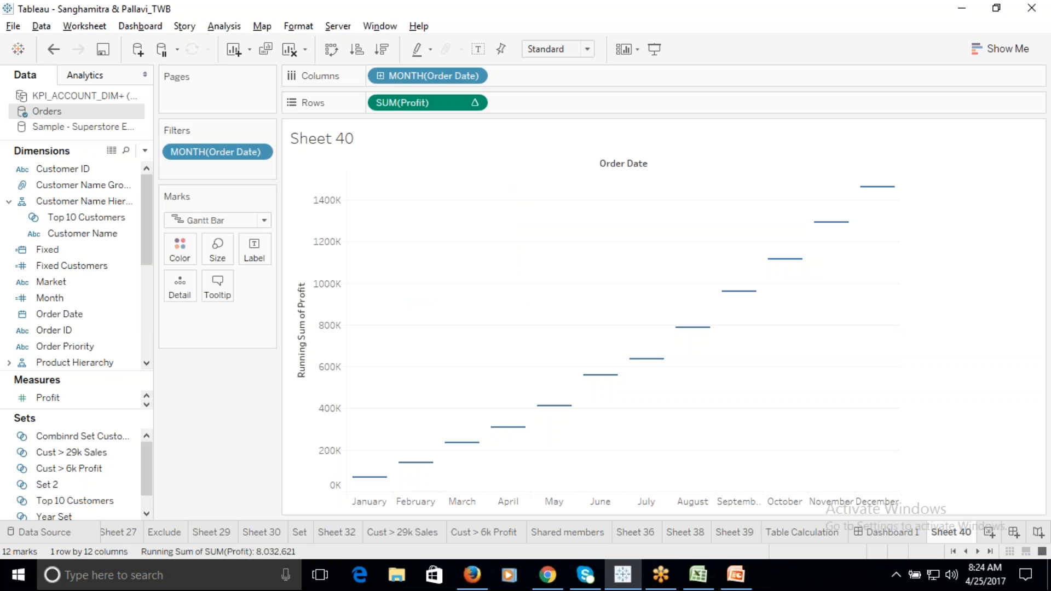
{"action": "left_click_drag", "start_coordinate": [82, 371], "coordinate": [82, 246]}
{"action": "left_click", "coordinate": [66, 272]}
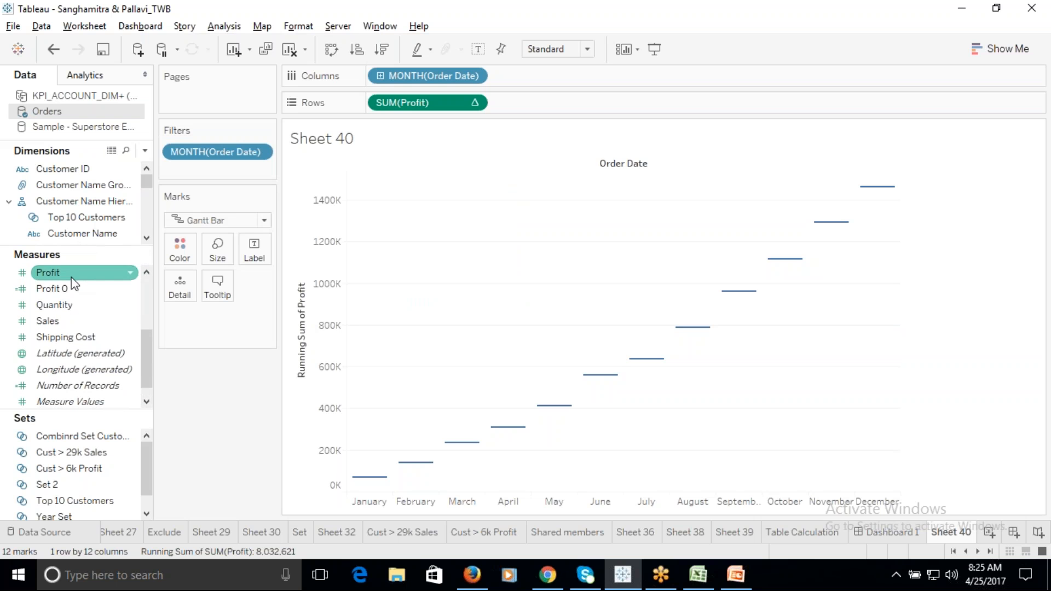
Size the Gantt marks by the sum of Profit 0, examine the January bar, and remove the field from the marks.
{"action": "left_click", "coordinate": [64, 290]}
{"action": "left_click_drag", "start_coordinate": [67, 290], "coordinate": [218, 245]}
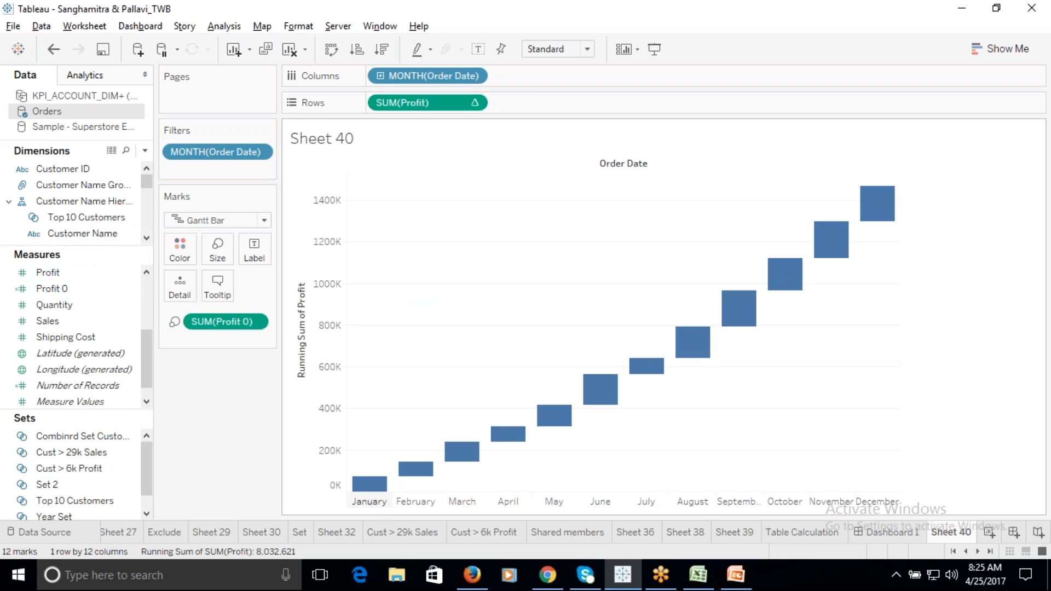
{"action": "mouse_move", "coordinate": [369, 483]}
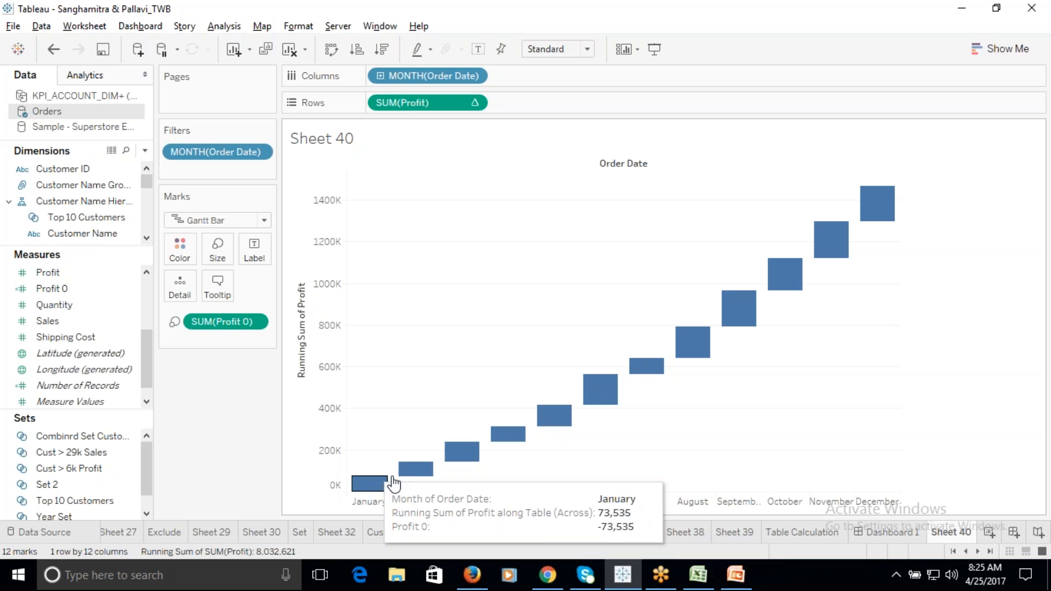
{"action": "left_click_drag", "start_coordinate": [226, 321], "coordinate": [212, 452]}
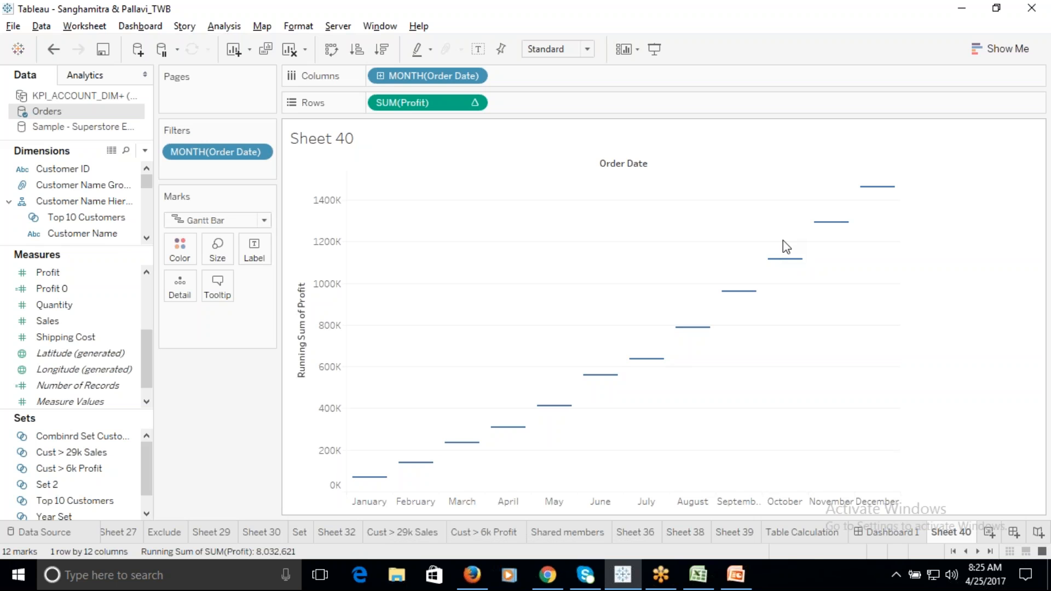
Size the Gantt marks by the sum of Profit 0 and label them with the sum of Profit.
{"action": "left_click", "coordinate": [65, 288]}
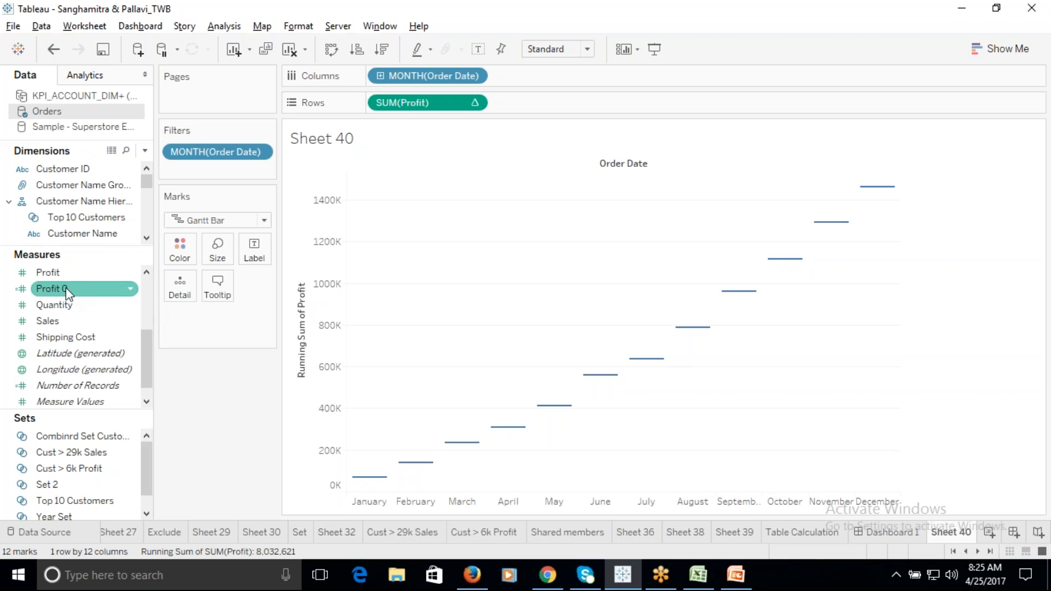
{"action": "left_click_drag", "start_coordinate": [56, 295], "coordinate": [215, 249]}
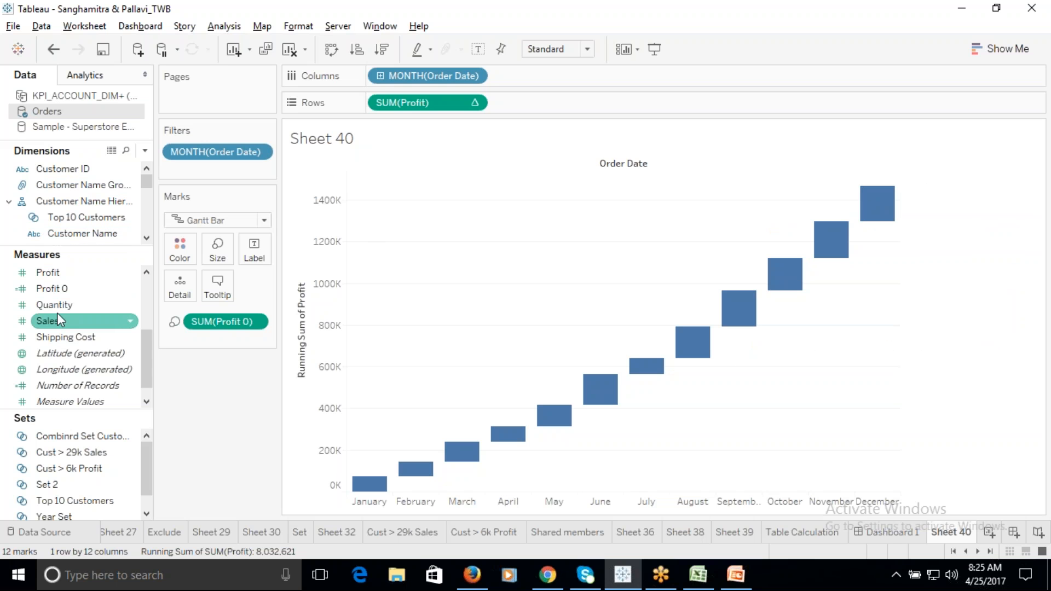
{"action": "left_click_drag", "start_coordinate": [53, 272], "coordinate": [243, 246]}
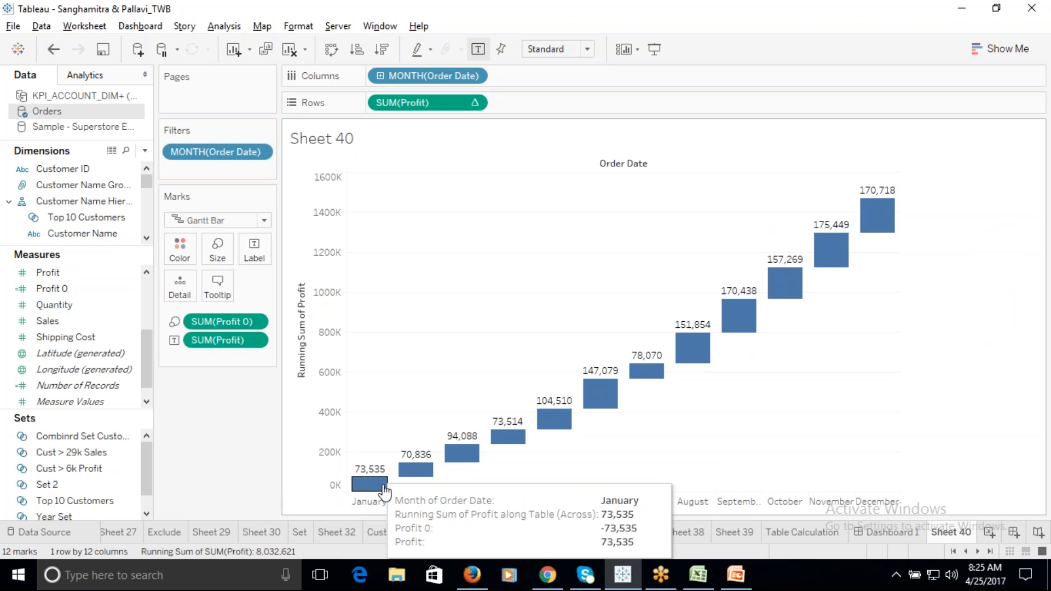
Add a new worksheet and place Order Date in the columns at the discrete Month level.
{"action": "left_click", "coordinate": [991, 533]}
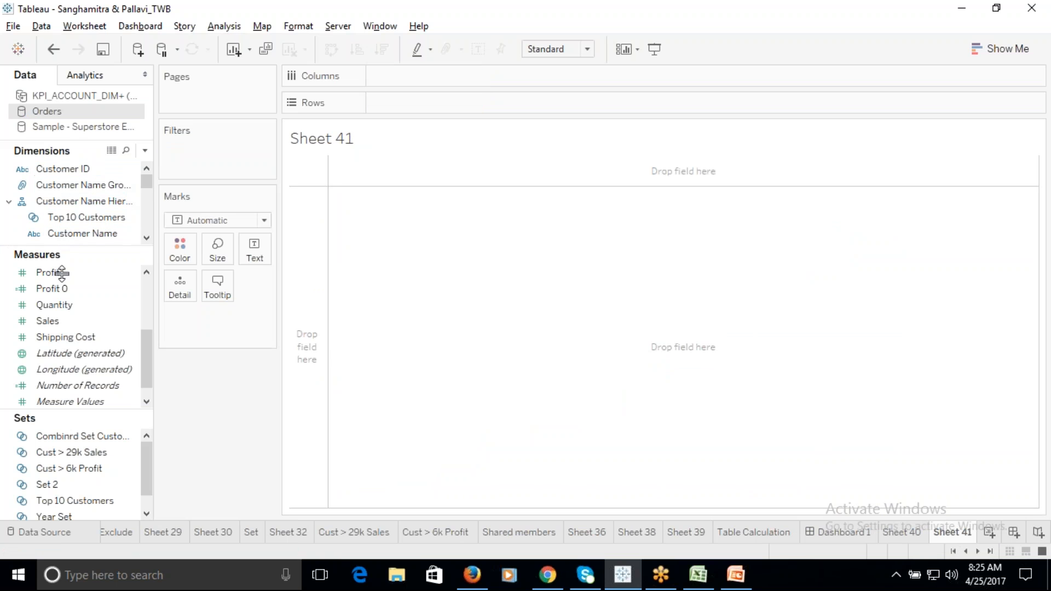
{"action": "left_click_drag", "start_coordinate": [61, 272], "coordinate": [62, 392]}
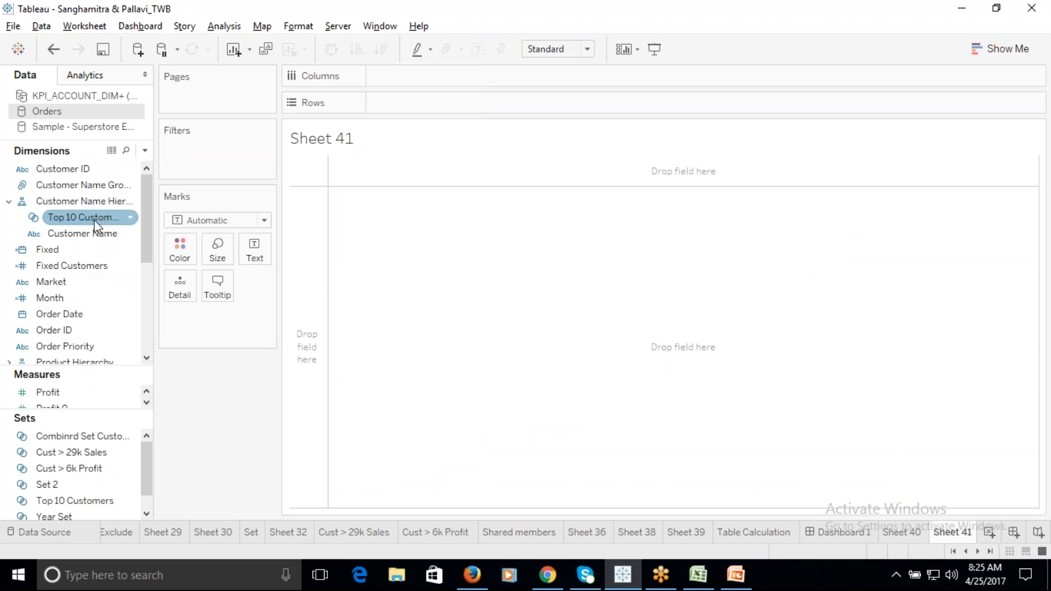
{"action": "left_click_drag", "start_coordinate": [60, 315], "coordinate": [420, 84]}
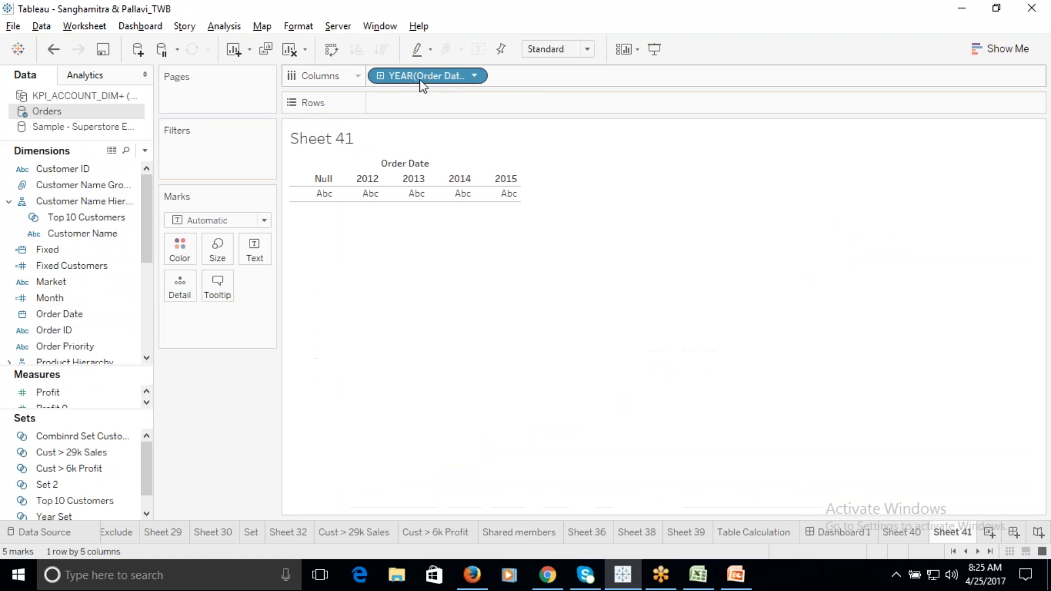
{"action": "left_click", "coordinate": [481, 76]}
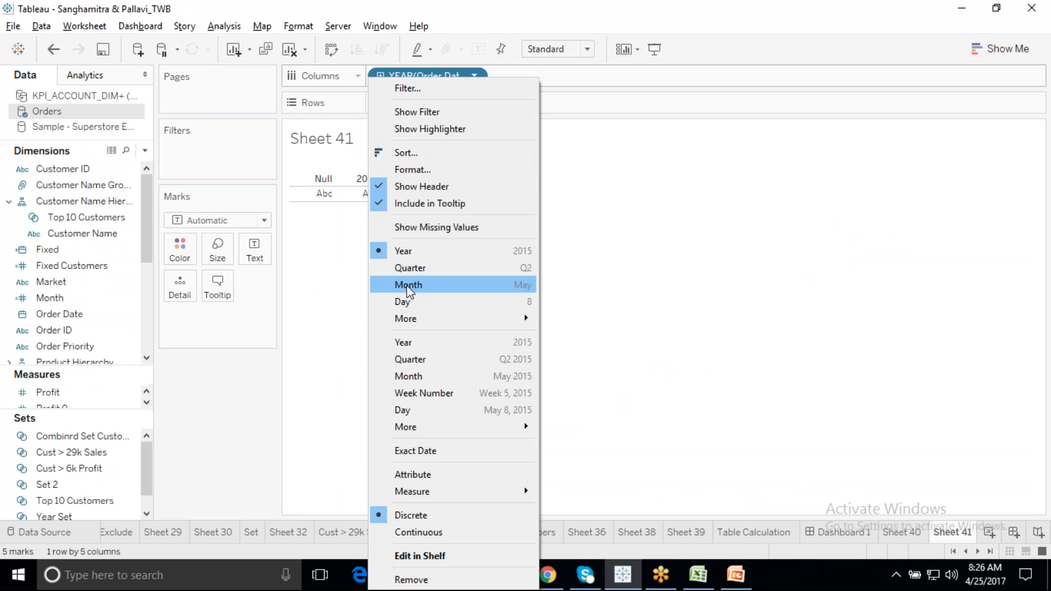
{"action": "left_click", "coordinate": [408, 285]}
Filter the months of Order Date to exclude the Null value.
{"action": "left_click", "coordinate": [475, 77]}
{"action": "left_click", "coordinate": [408, 90]}
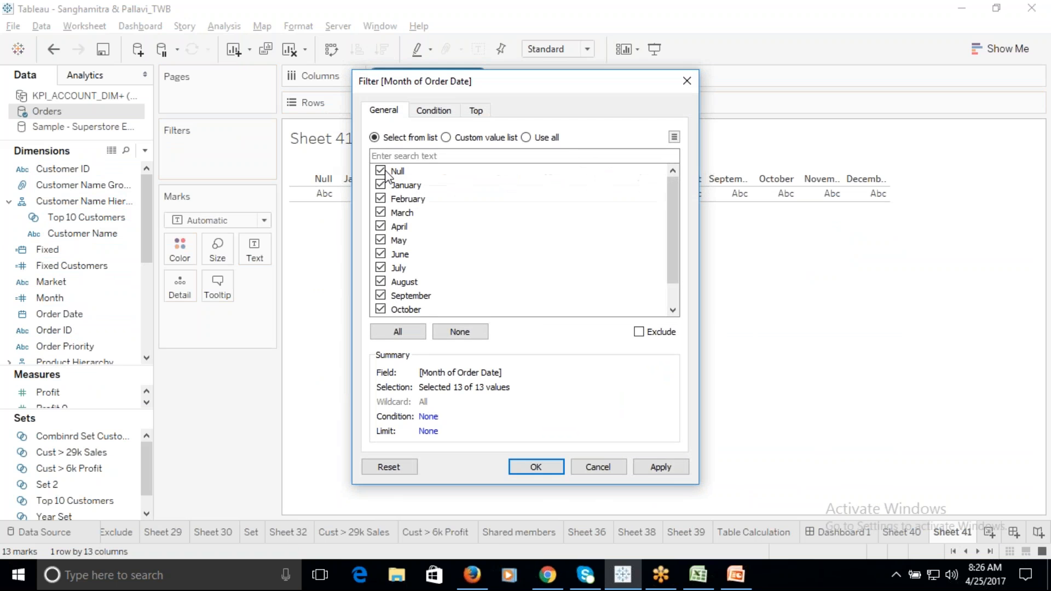
{"action": "left_click", "coordinate": [535, 468]}
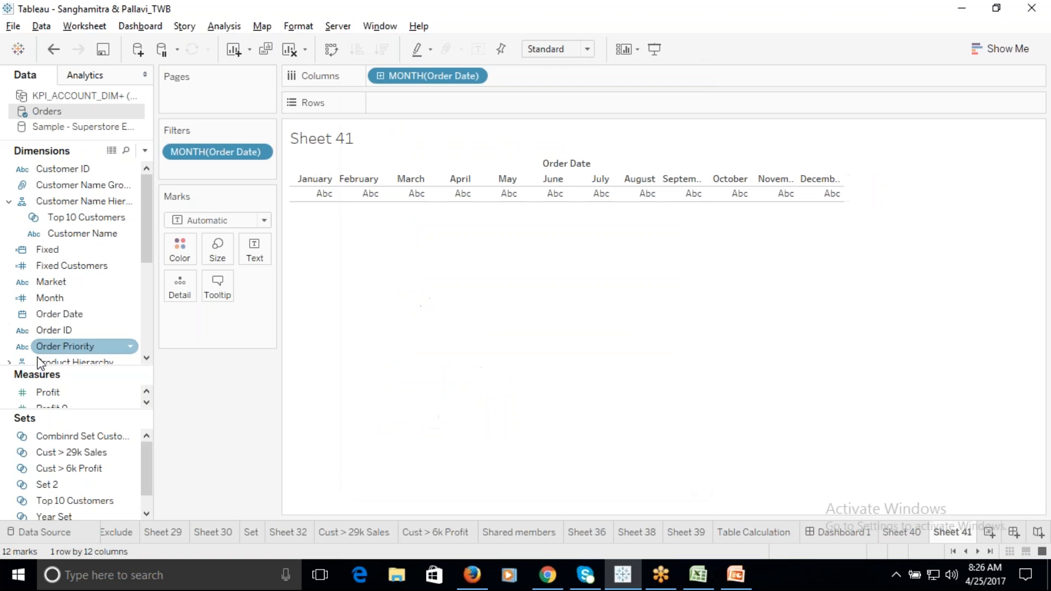
Plot the sum of Profit in the rows as a bar chart with mark labels shown.
{"action": "left_click_drag", "start_coordinate": [49, 392], "coordinate": [386, 104]}
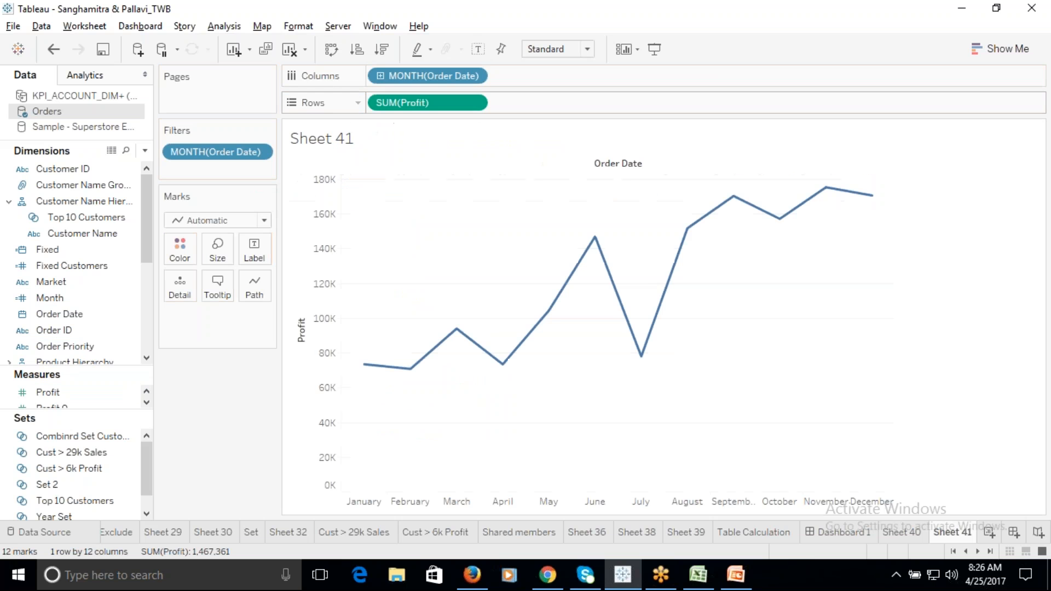
{"action": "left_click", "coordinate": [264, 220]}
{"action": "left_click", "coordinate": [208, 251]}
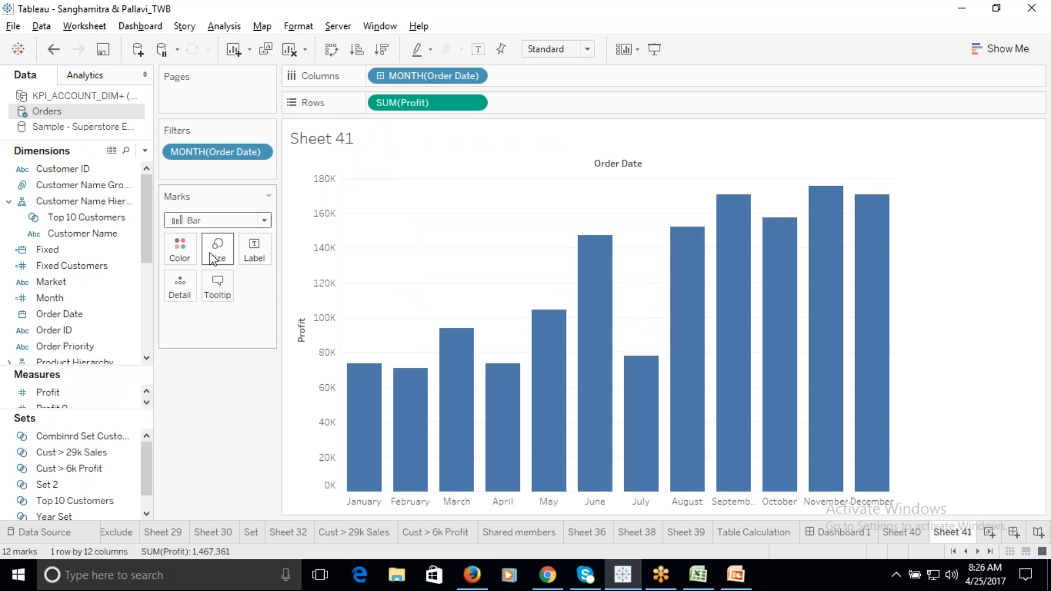
{"action": "left_click", "coordinate": [478, 49]}
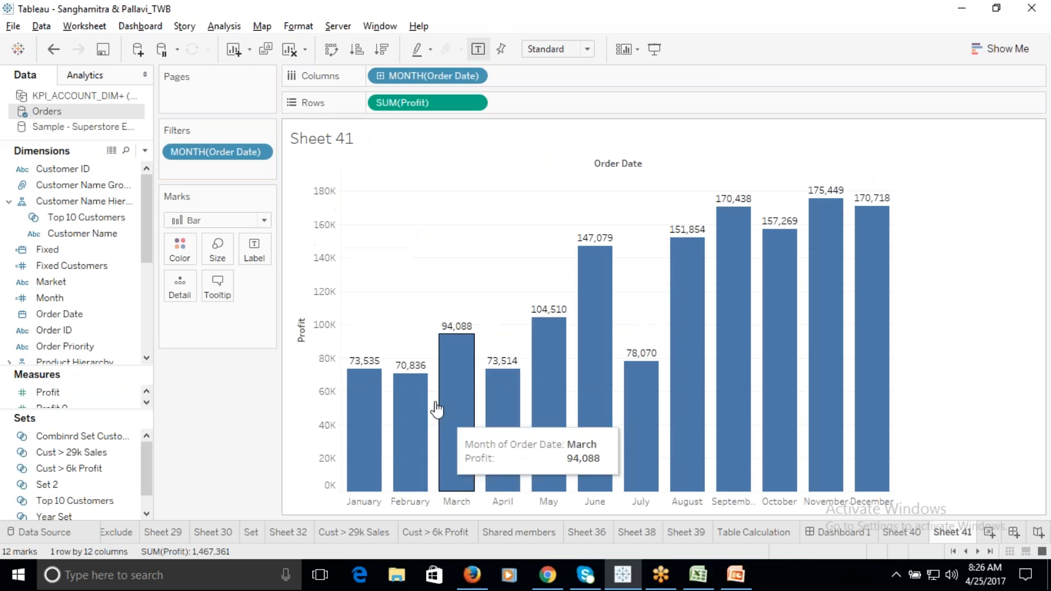
Compare the monthly profits on Sheet 41 with the running total bars on Sheet 40, examining the January, February and March marks.
{"action": "left_click", "coordinate": [901, 532]}
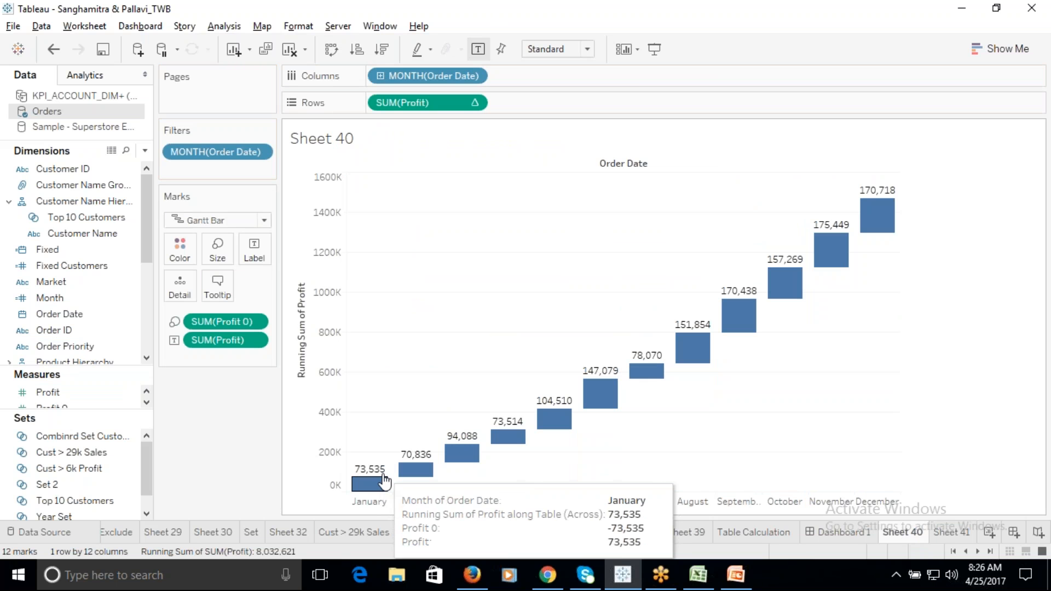
{"action": "mouse_move", "coordinate": [418, 463]}
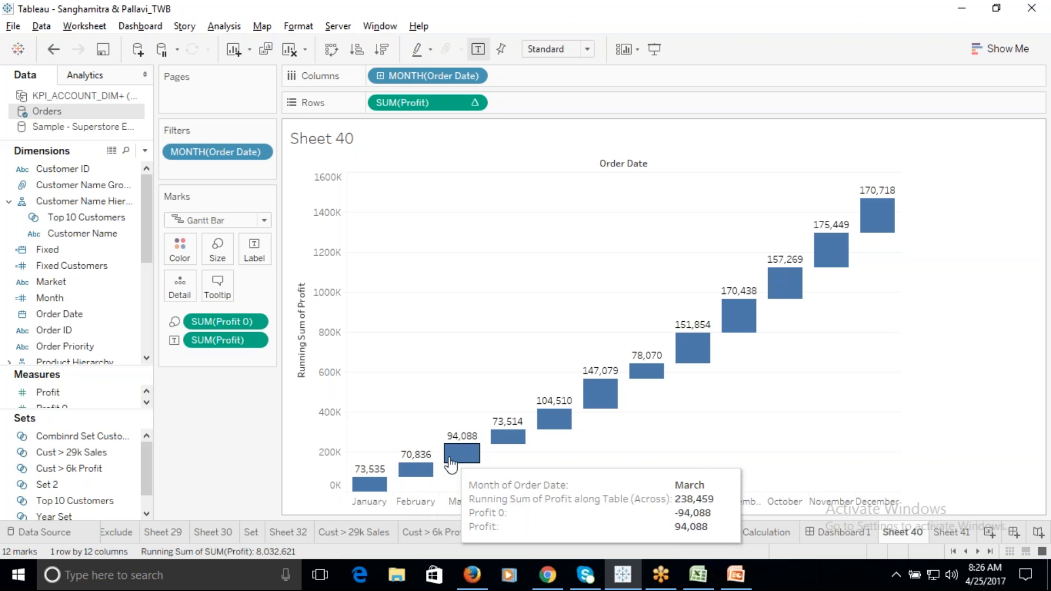
{"action": "left_click", "coordinate": [951, 532]}
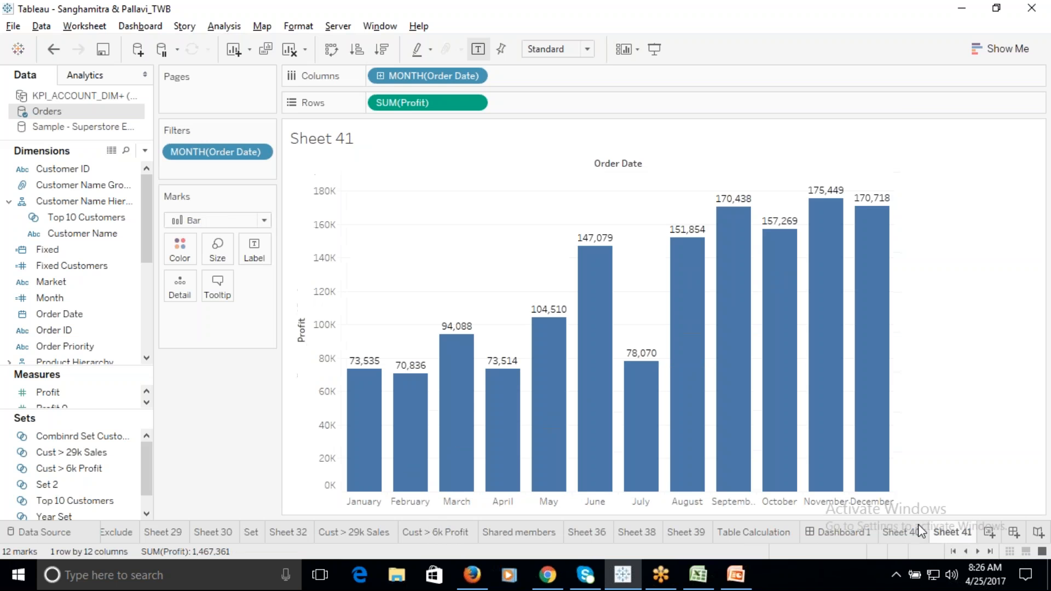
{"action": "mouse_move", "coordinate": [415, 378]}
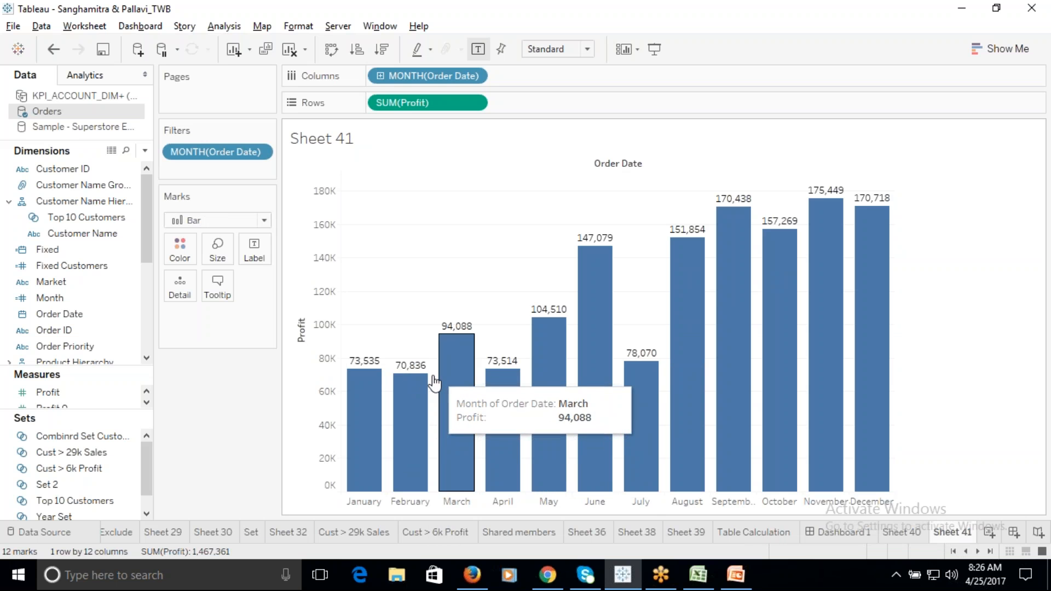
{"action": "left_click", "coordinate": [912, 534]}
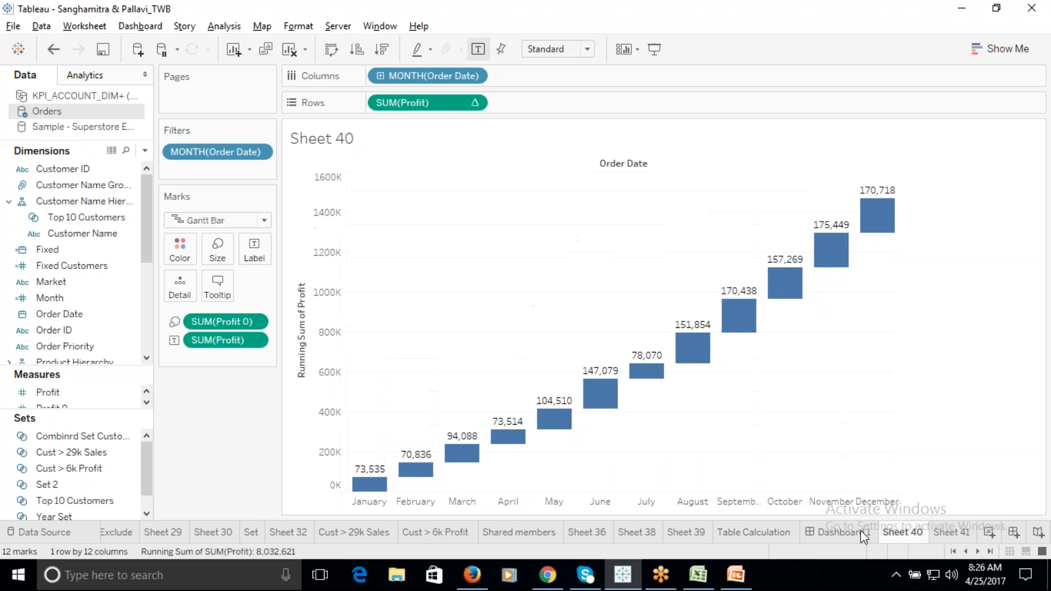
{"action": "left_click", "coordinate": [952, 533]}
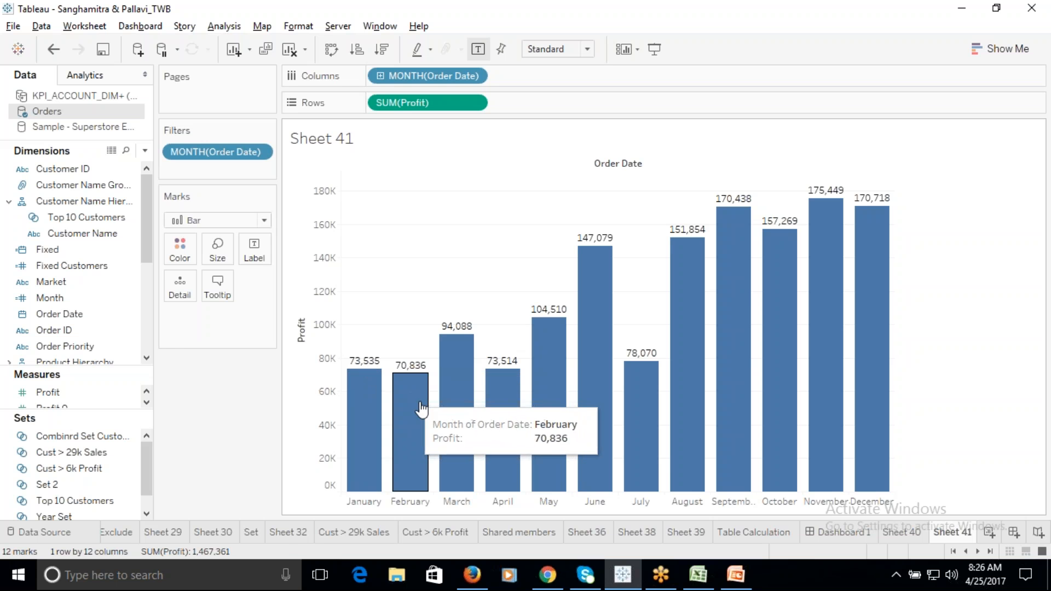
{"action": "left_click", "coordinate": [909, 535]}
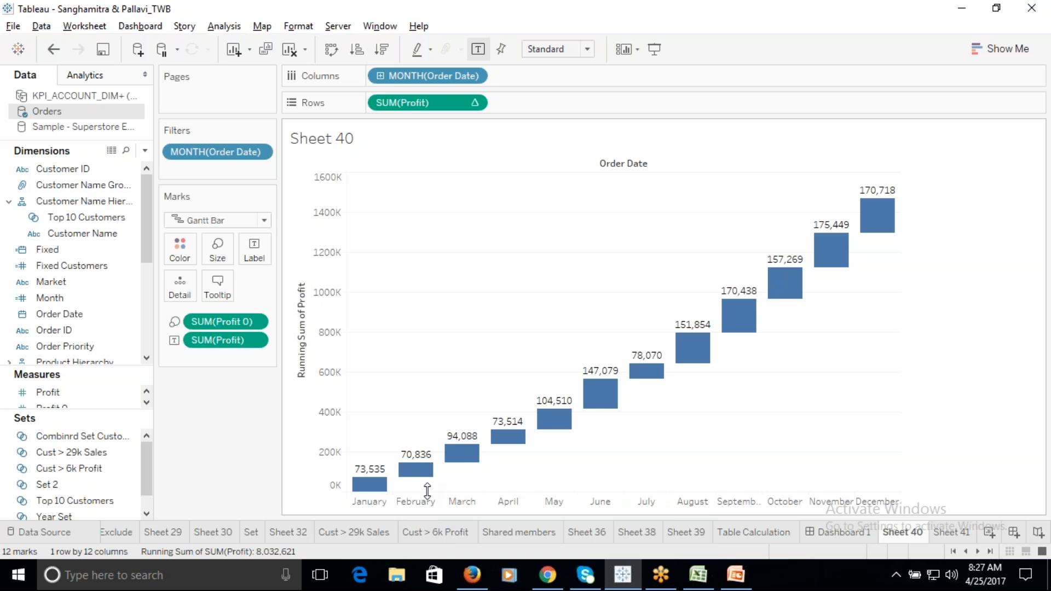
{"action": "mouse_move", "coordinate": [372, 484]}
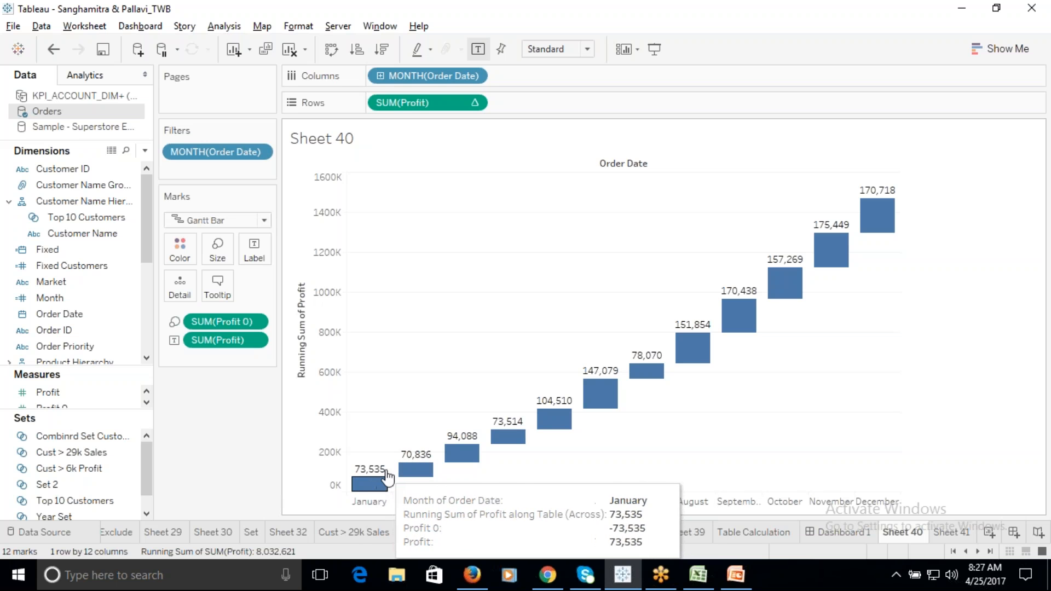
{"action": "mouse_move", "coordinate": [402, 462]}
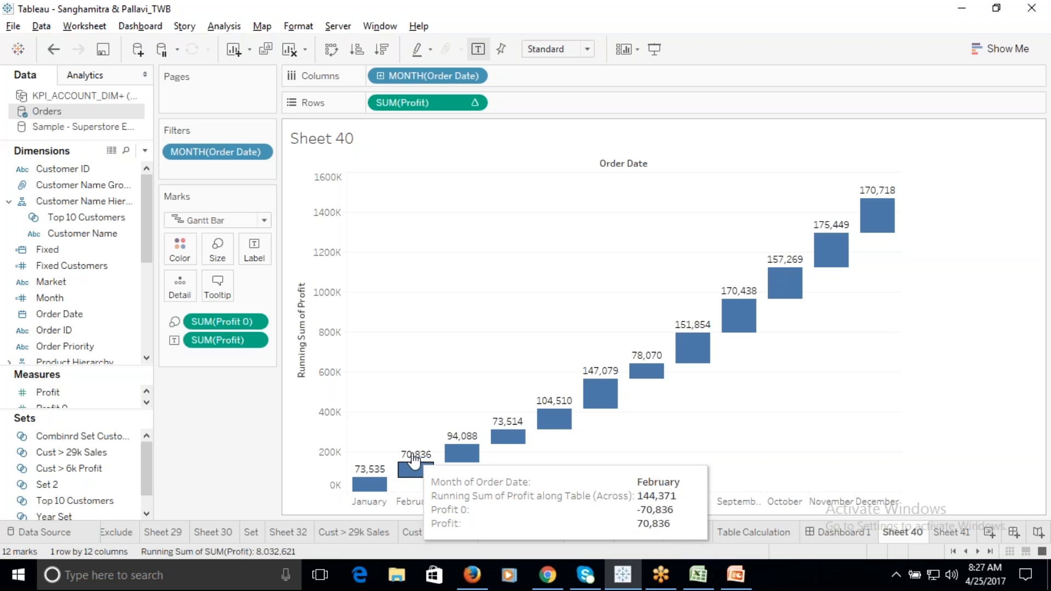
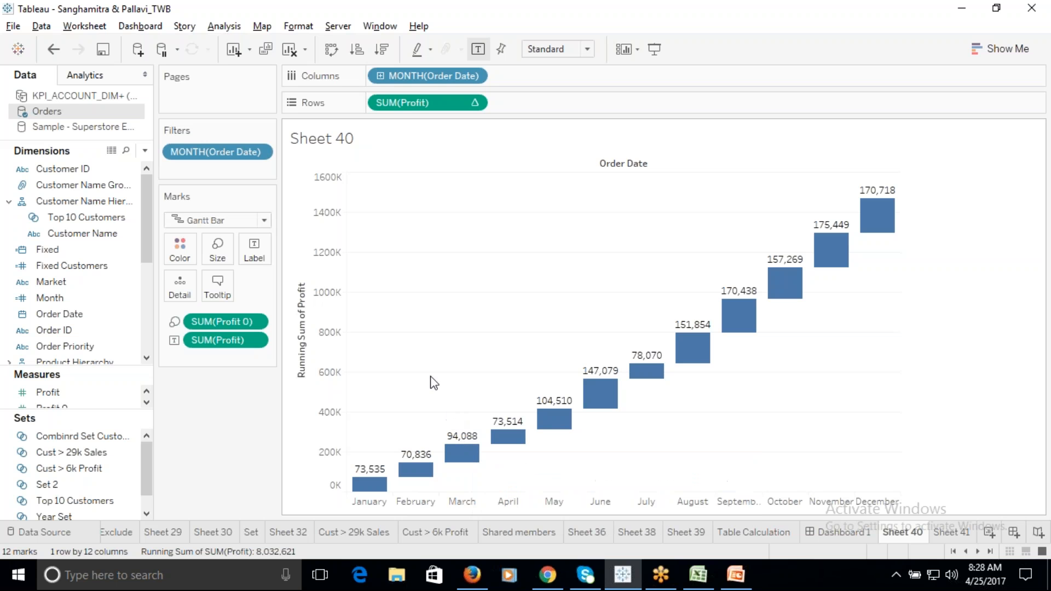
Review the table calculation settings of the running sum of Profit on Sheet 40 and close them without changes.
{"action": "left_click", "coordinate": [474, 102]}
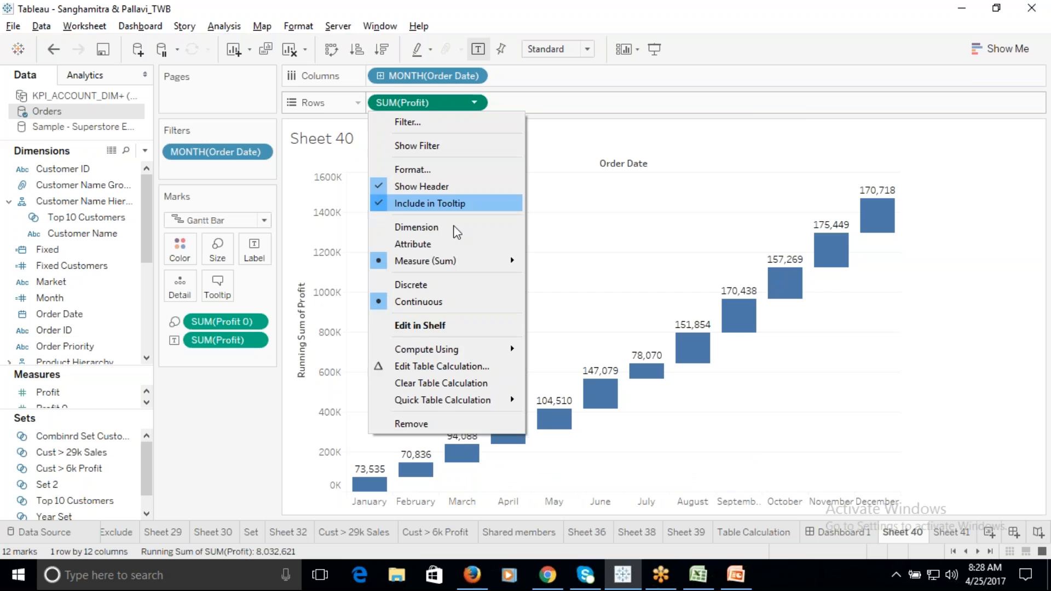
{"action": "left_click", "coordinate": [441, 366]}
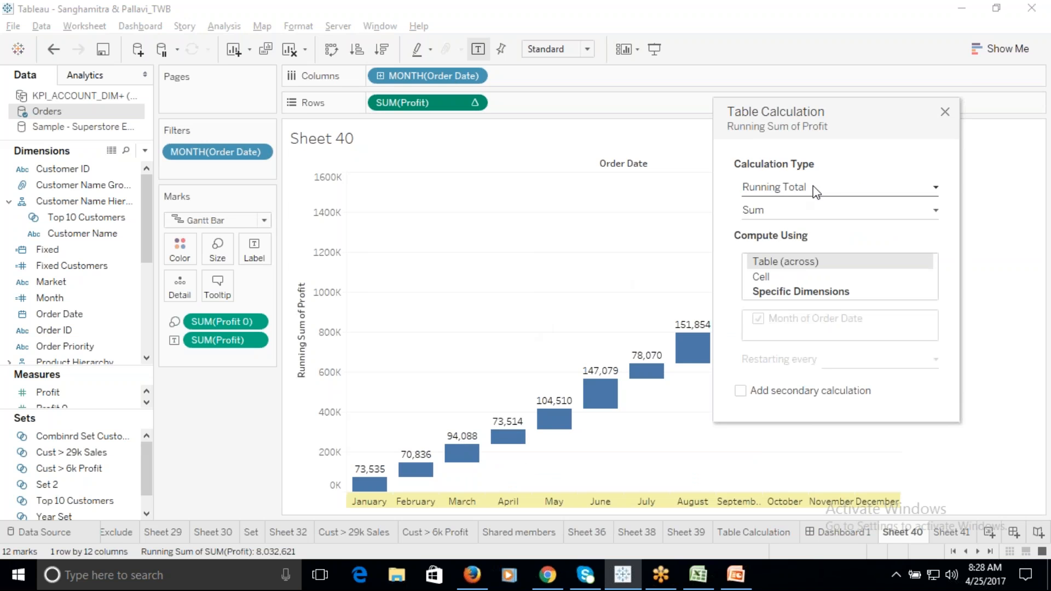
{"action": "left_click", "coordinate": [945, 112]}
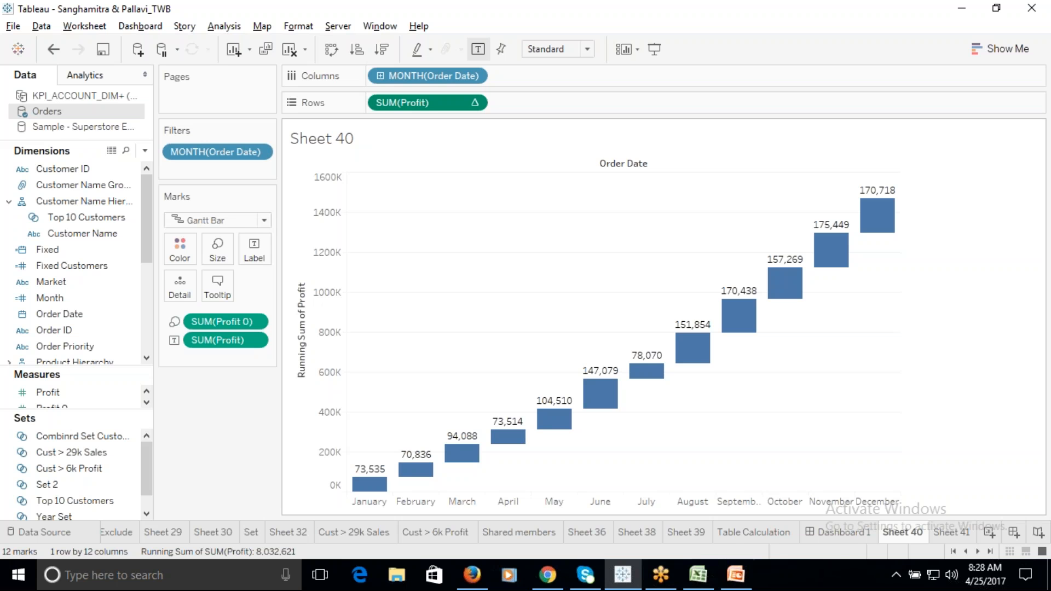
{"action": "mouse_move", "coordinate": [421, 471]}
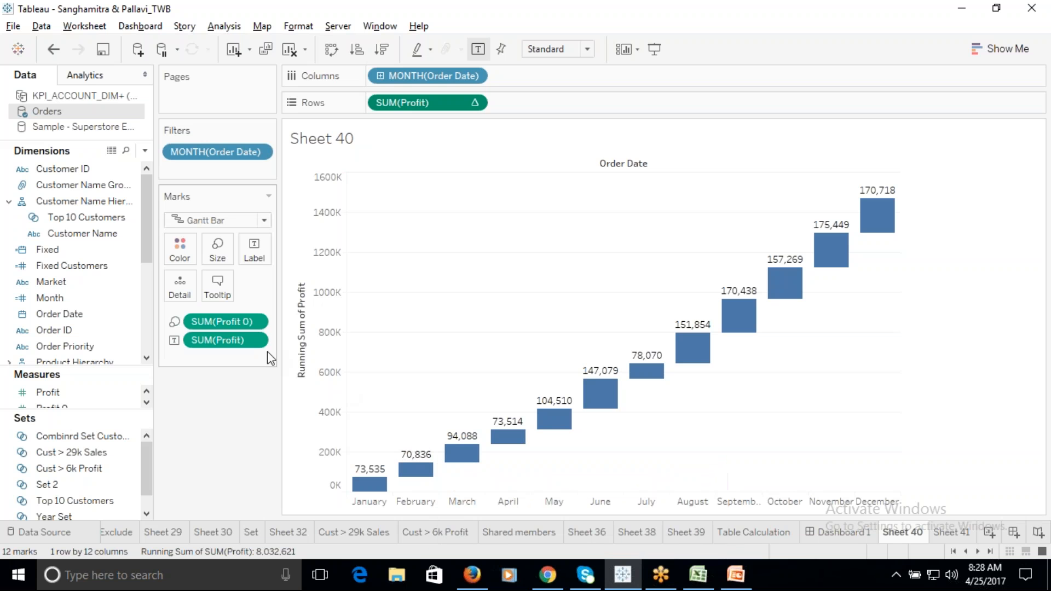
Try the running total of Profit as the Gantt bar label, then return to the plain sum of Profit.
{"action": "left_click_drag", "start_coordinate": [227, 340], "coordinate": [411, 192]}
{"action": "left_click_drag", "start_coordinate": [424, 103], "coordinate": [254, 251]}
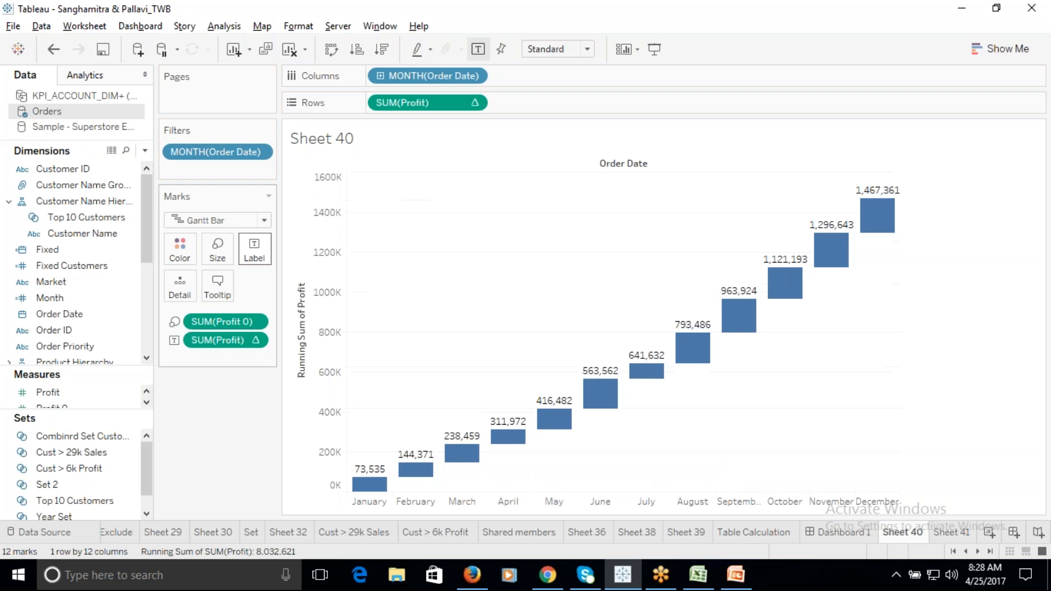
{"action": "mouse_move", "coordinate": [585, 575]}
{"action": "left_click_drag", "start_coordinate": [226, 345], "coordinate": [192, 422]}
{"action": "left_click_drag", "start_coordinate": [48, 392], "coordinate": [240, 252]}
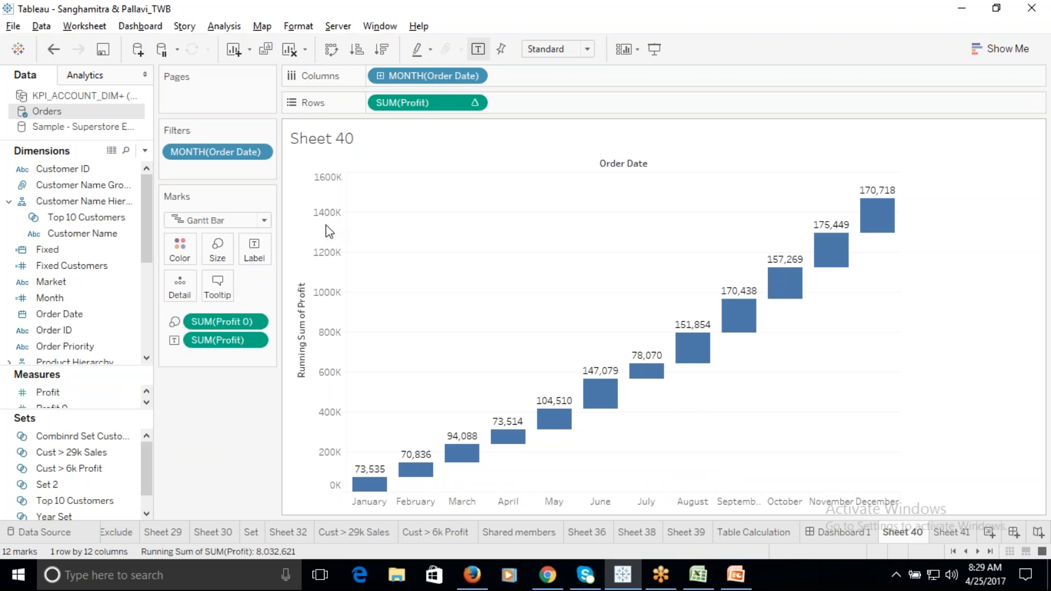
Relabel the bars with the running total to examine the February and January marks, and restore the sum of Profit label.
{"action": "left_click_drag", "start_coordinate": [222, 342], "coordinate": [371, 172]}
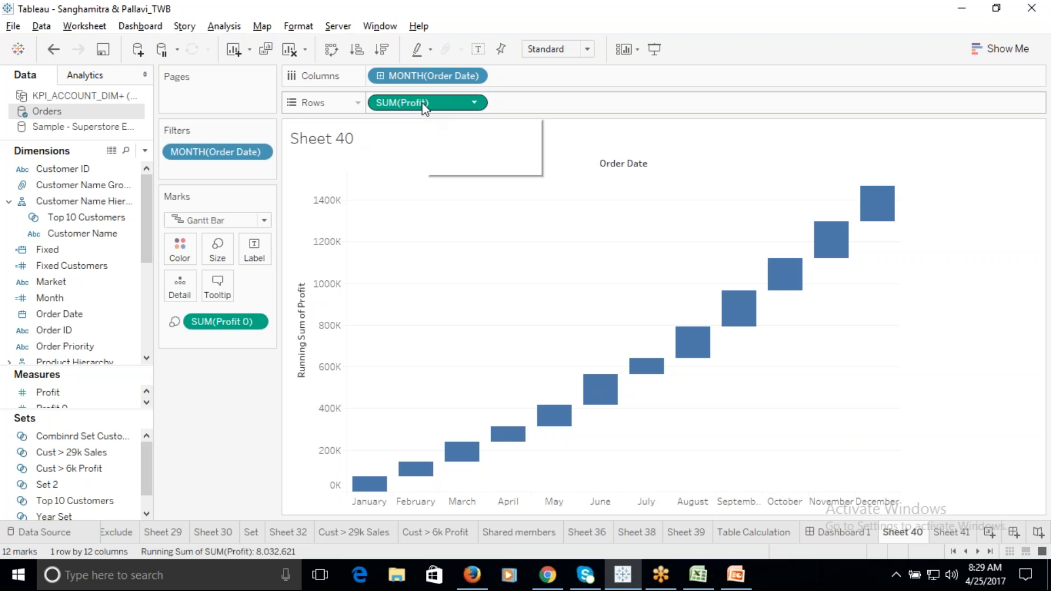
{"action": "left_click_drag", "start_coordinate": [424, 103], "coordinate": [261, 241]}
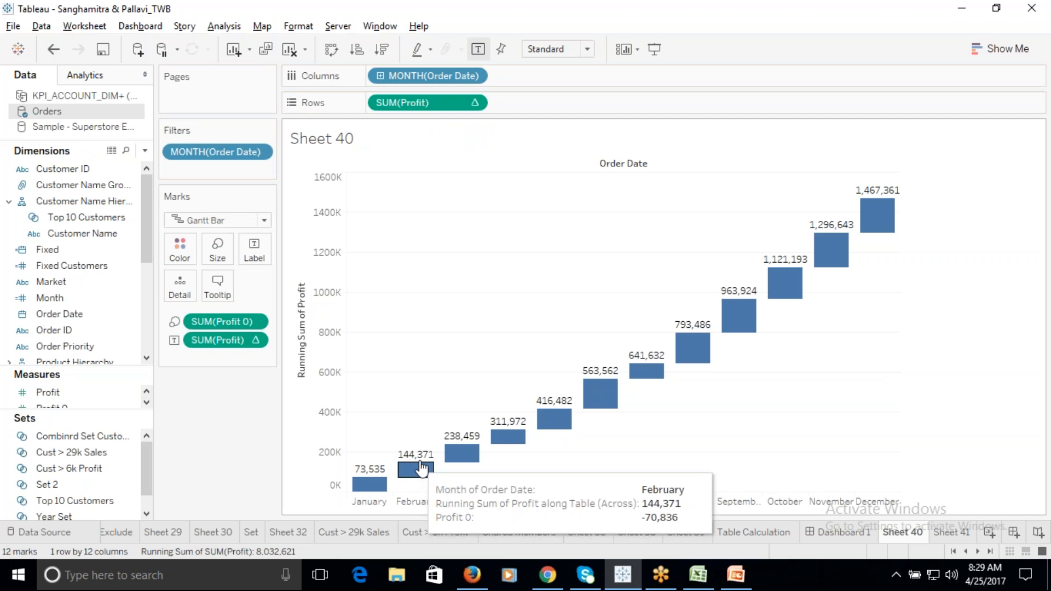
{"action": "mouse_move", "coordinate": [377, 487]}
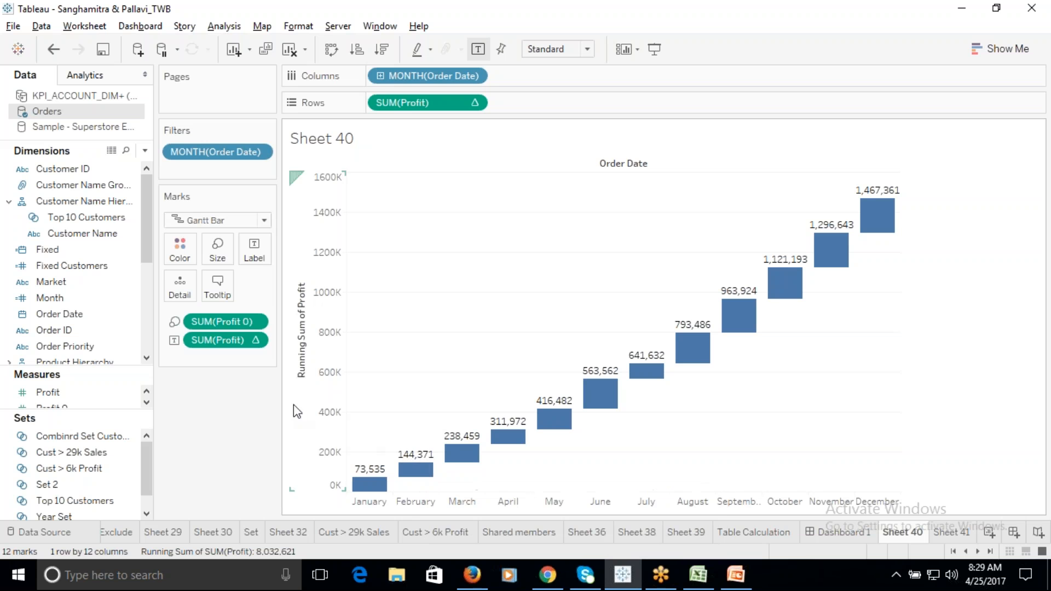
{"action": "left_click_drag", "start_coordinate": [225, 351], "coordinate": [253, 247]}
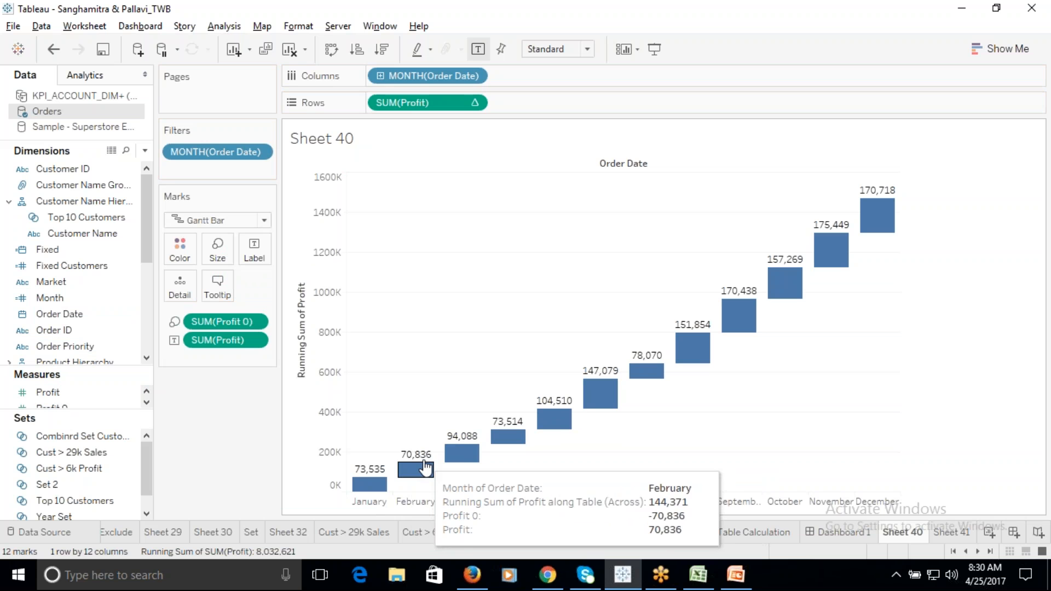
Add the running total of Profit as a second label on the Gantt bars, leaving the tooltip text unchanged.
{"action": "left_click_drag", "start_coordinate": [443, 99], "coordinate": [252, 251]}
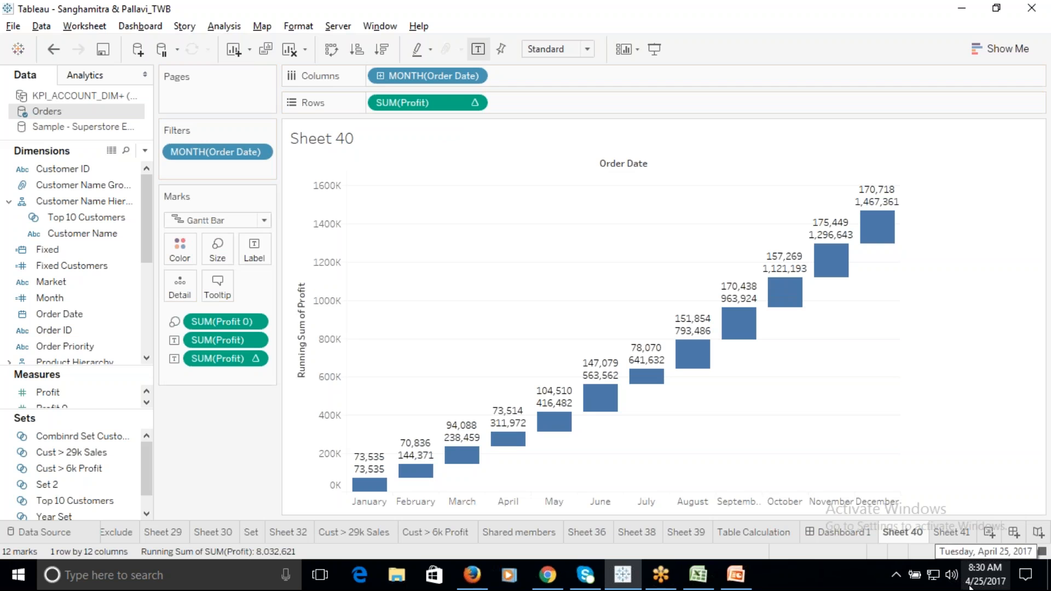
{"action": "mouse_move", "coordinate": [710, 355]}
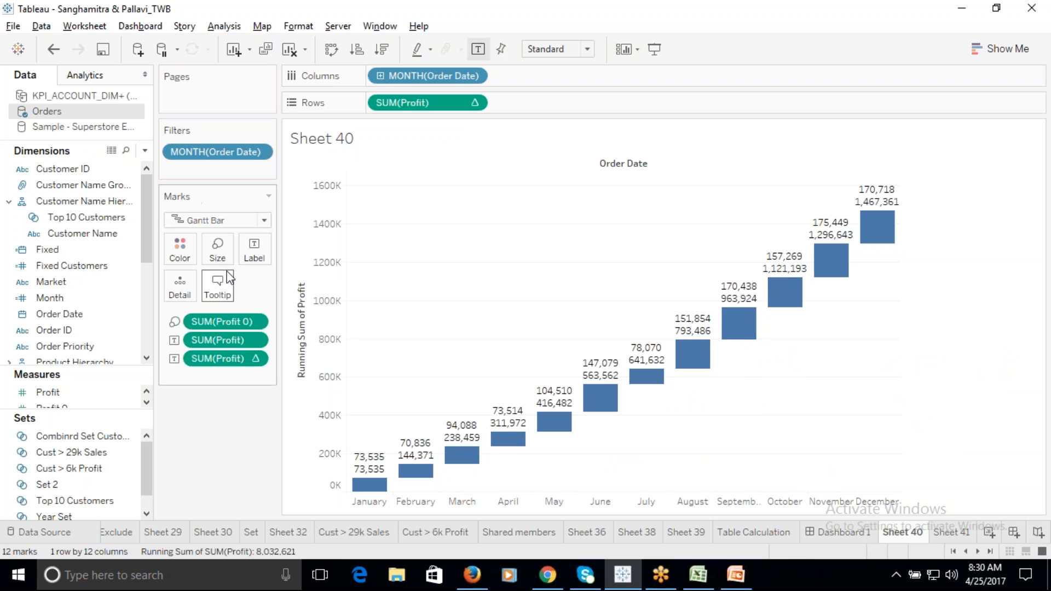
{"action": "left_click", "coordinate": [218, 286]}
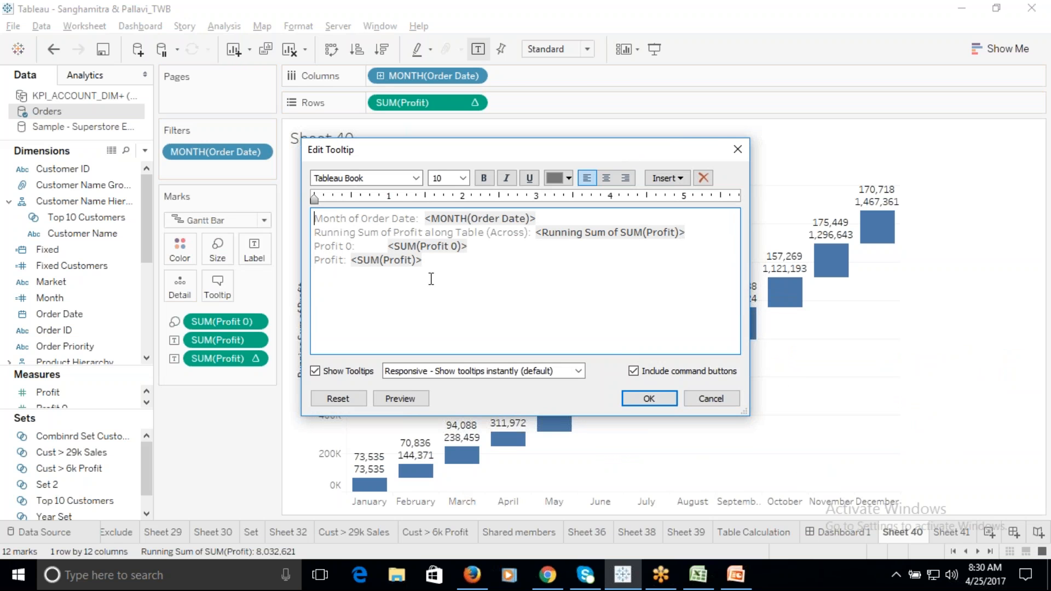
{"action": "left_click", "coordinate": [711, 399]}
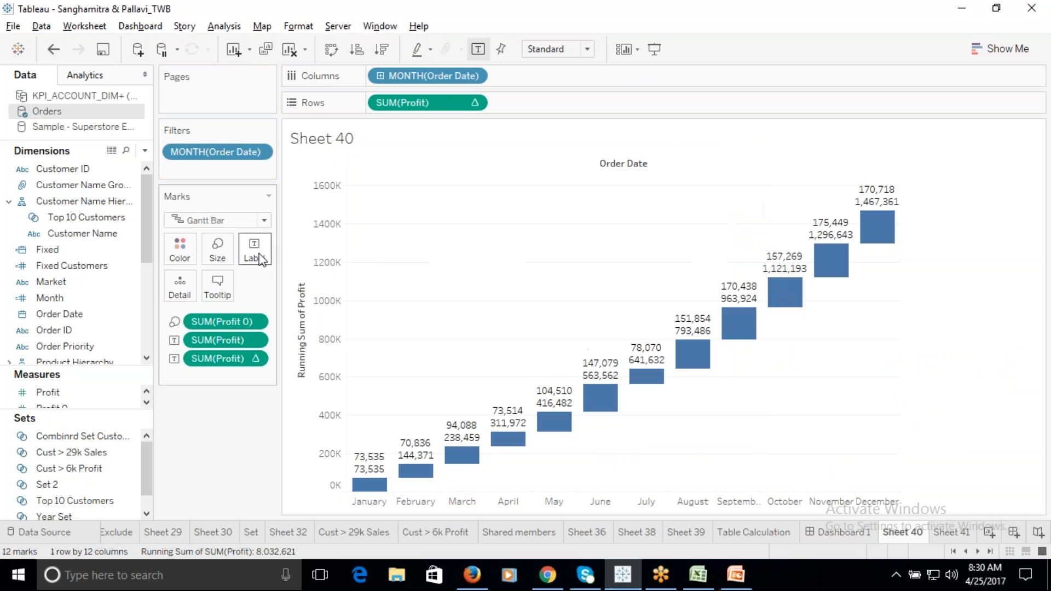
Open the mark label text for editing and color its SUM(Profit) line orange.
{"action": "left_click", "coordinate": [265, 260]}
{"action": "left_click", "coordinate": [385, 327]}
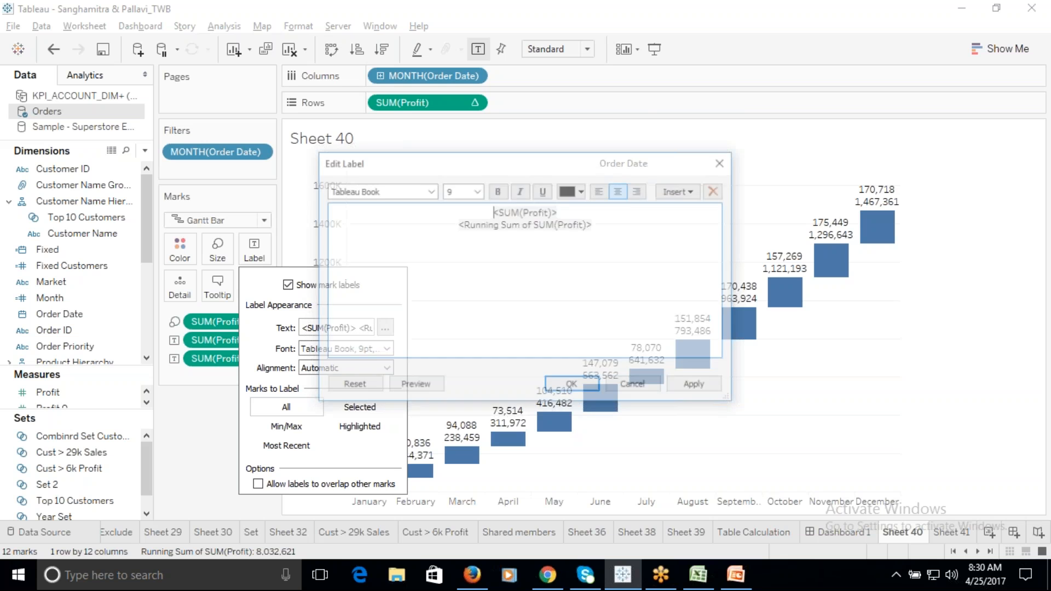
{"action": "left_click_drag", "start_coordinate": [561, 211], "coordinate": [511, 209]}
{"action": "left_click", "coordinate": [582, 190]}
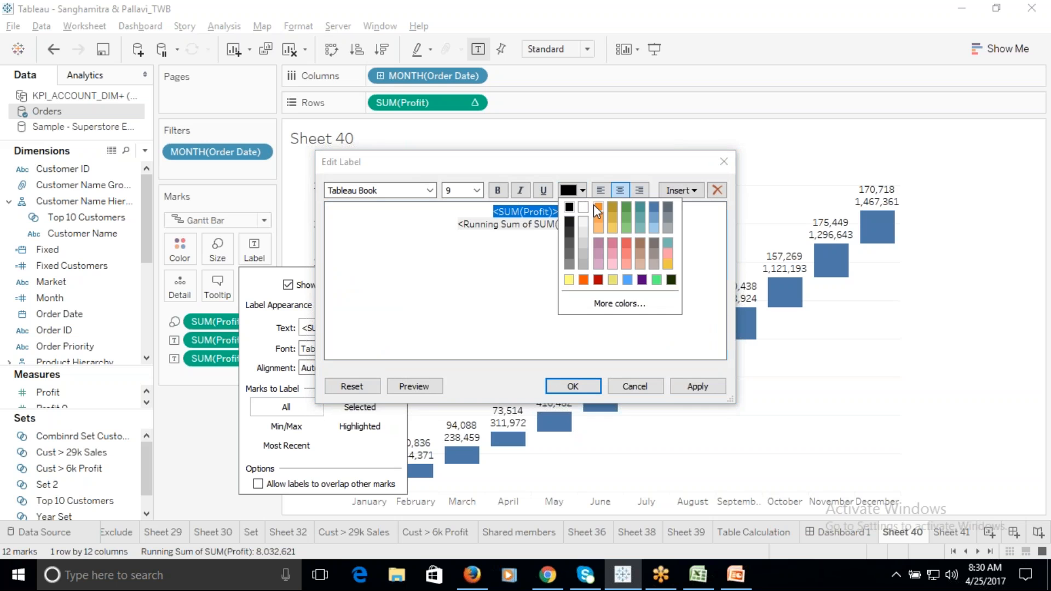
{"action": "left_click", "coordinate": [596, 207]}
{"action": "left_click", "coordinate": [594, 224]}
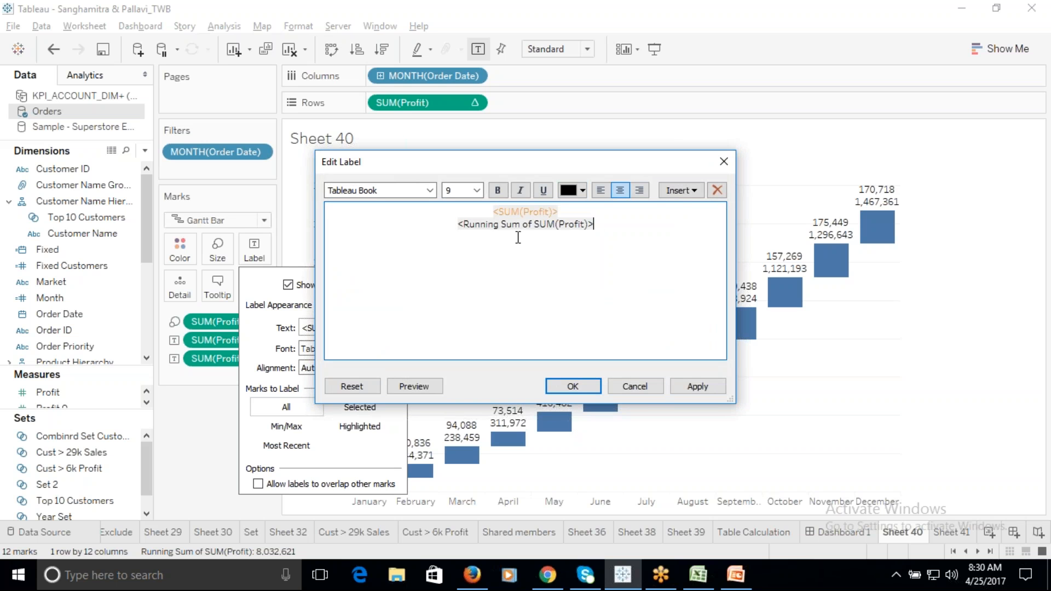
Color the Running Sum of SUM(Profit) line of the label green.
{"action": "left_click_drag", "start_coordinate": [455, 228], "coordinate": [446, 226]}
{"action": "left_click", "coordinate": [582, 190]}
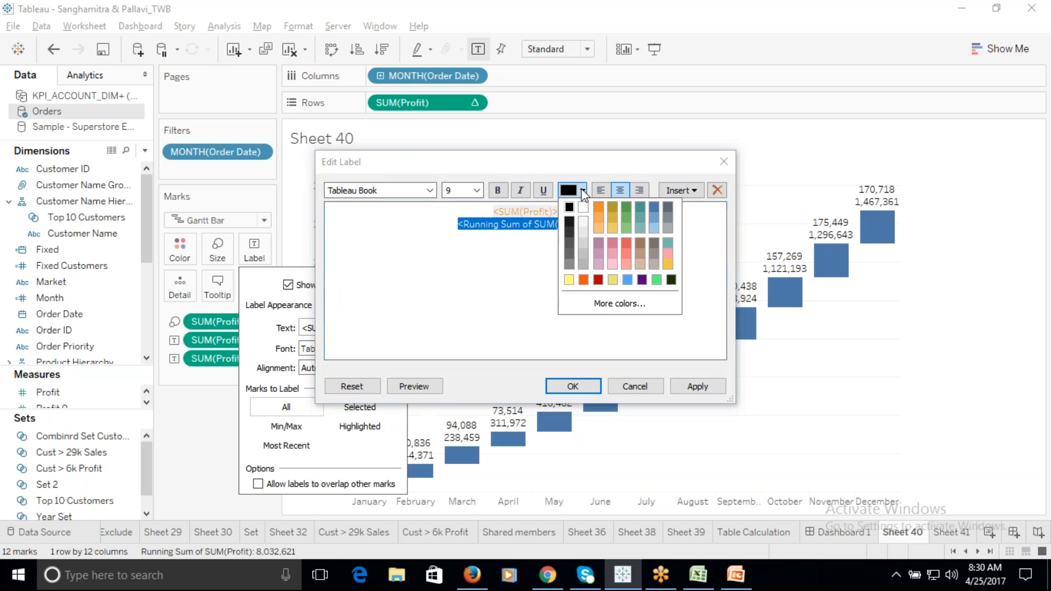
{"action": "left_click", "coordinate": [625, 208]}
{"action": "left_click", "coordinate": [612, 239]}
Make both lines of the mark label bold and accept the label edits.
{"action": "key", "text": "ctrl+a"}
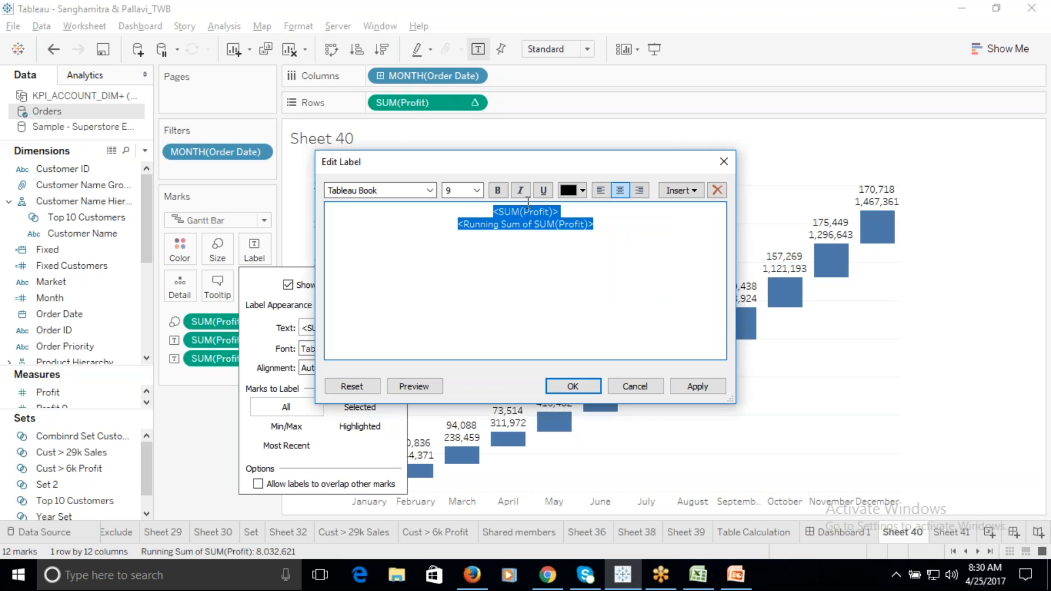
{"action": "left_click", "coordinate": [497, 190]}
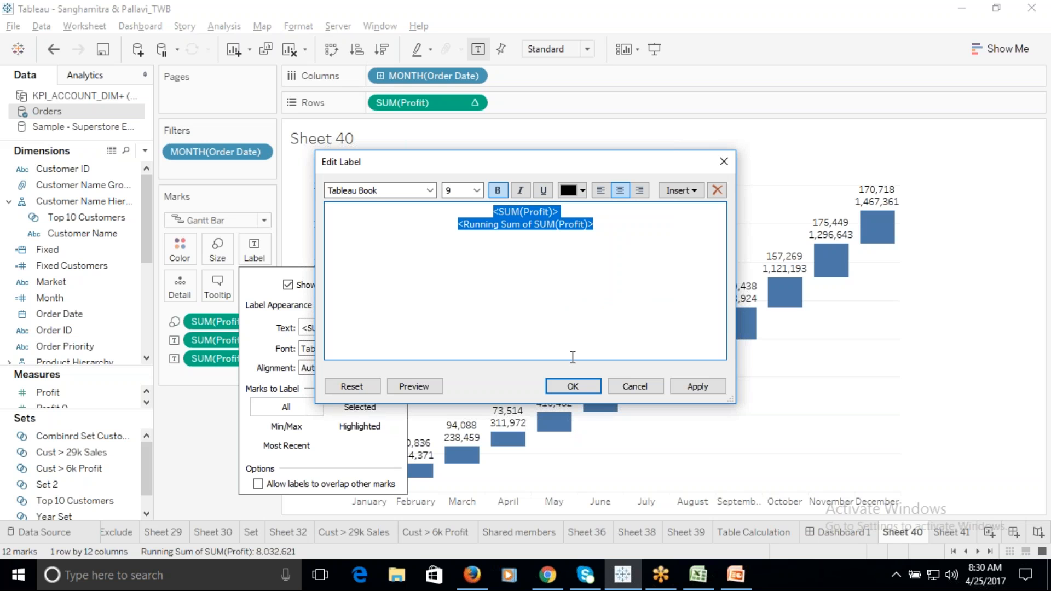
{"action": "left_click", "coordinate": [572, 386]}
{"action": "left_click", "coordinate": [909, 137]}
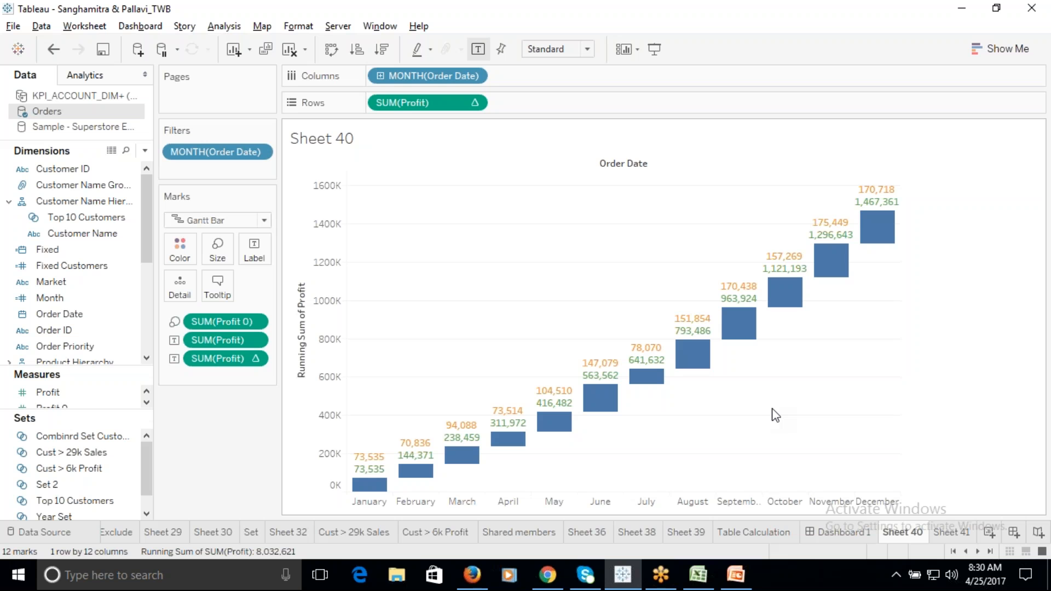
Try coloring the Gantt bars by a profit measure and undo each attempt.
{"action": "mouse_move", "coordinate": [419, 474]}
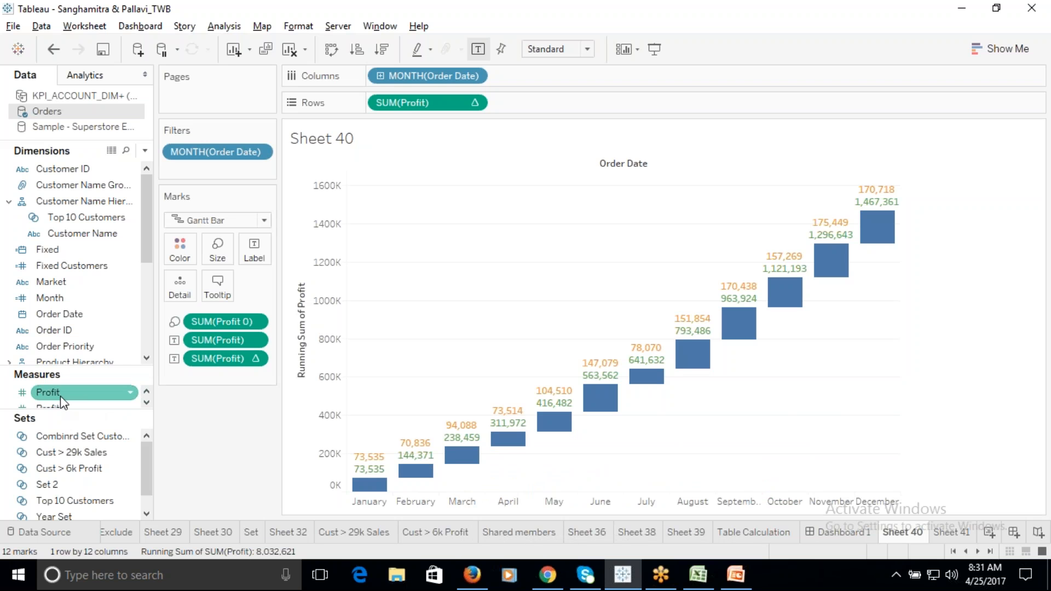
{"action": "left_click_drag", "start_coordinate": [101, 403], "coordinate": [172, 249]}
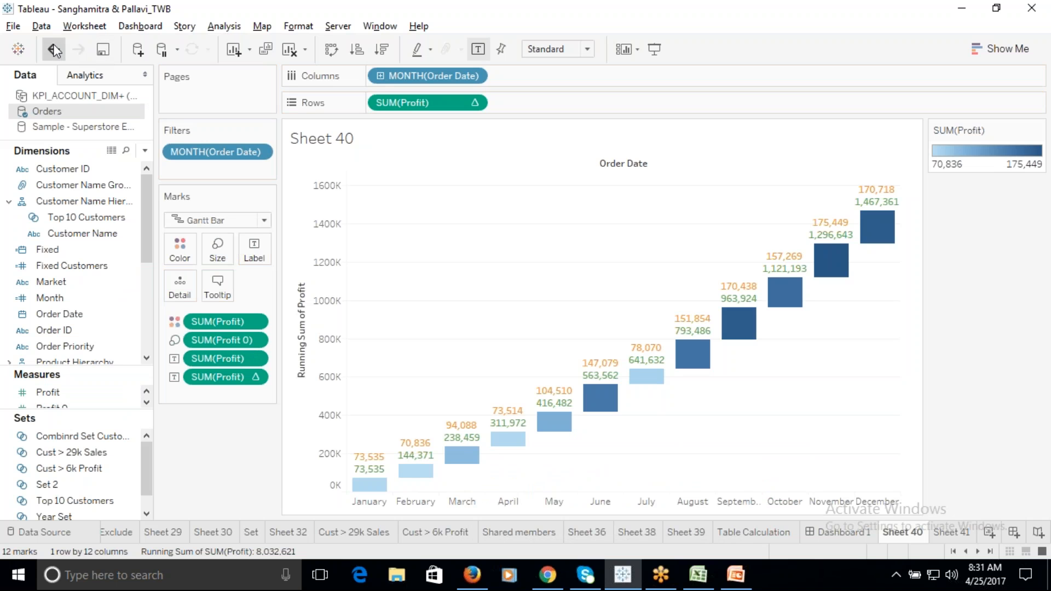
{"action": "left_click", "coordinate": [54, 46]}
{"action": "left_click_drag", "start_coordinate": [57, 408], "coordinate": [179, 249]}
{"action": "left_click", "coordinate": [54, 49]}
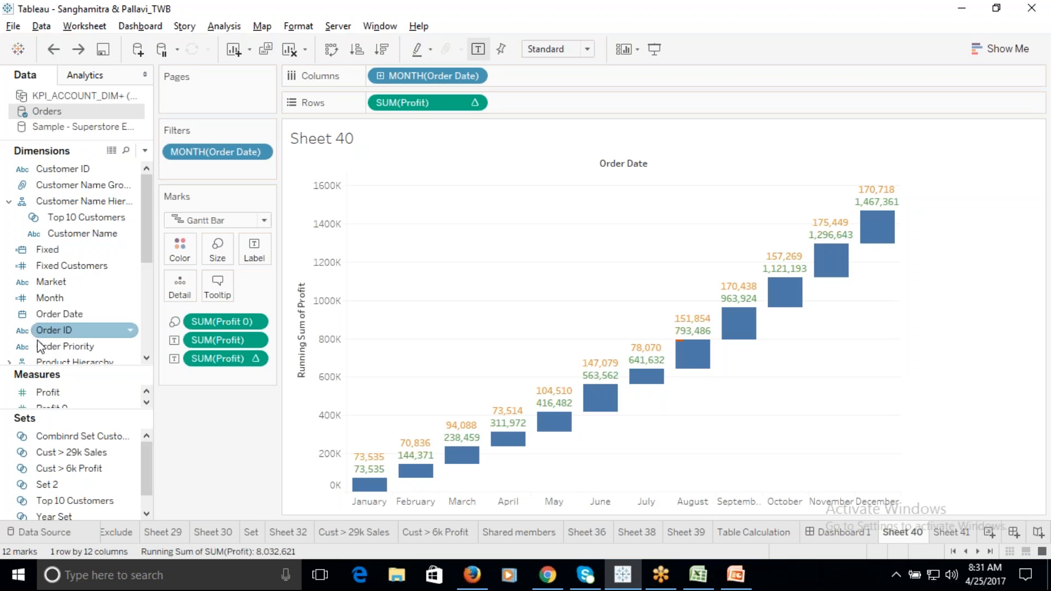
Color the Gantt bars by the sum of Profit and set its palette to stepped color with 2 steps.
{"action": "left_click_drag", "start_coordinate": [50, 392], "coordinate": [185, 252]}
{"action": "left_click", "coordinate": [180, 249]}
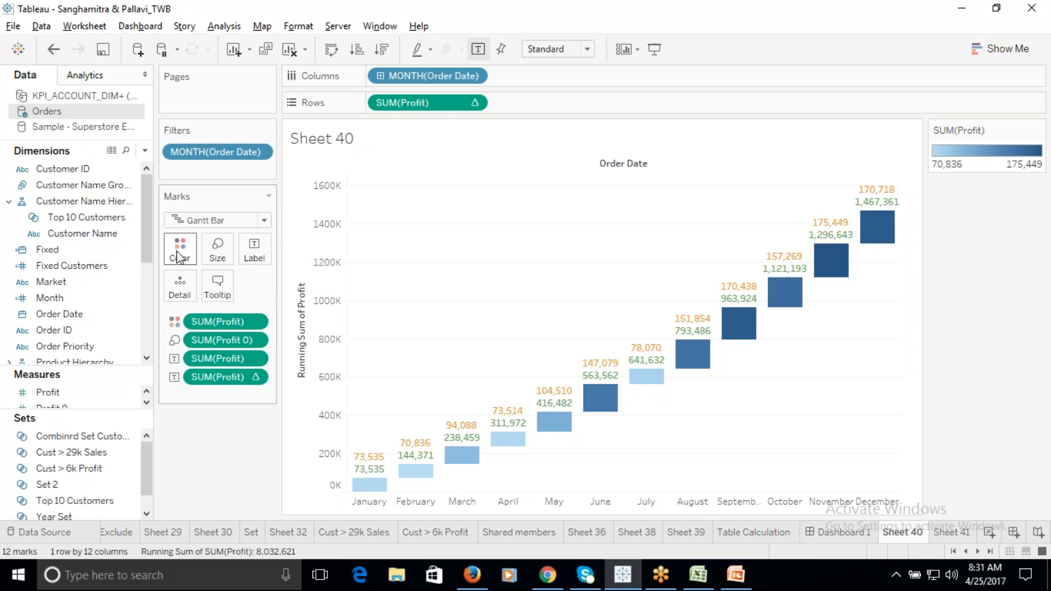
{"action": "left_click", "coordinate": [233, 299]}
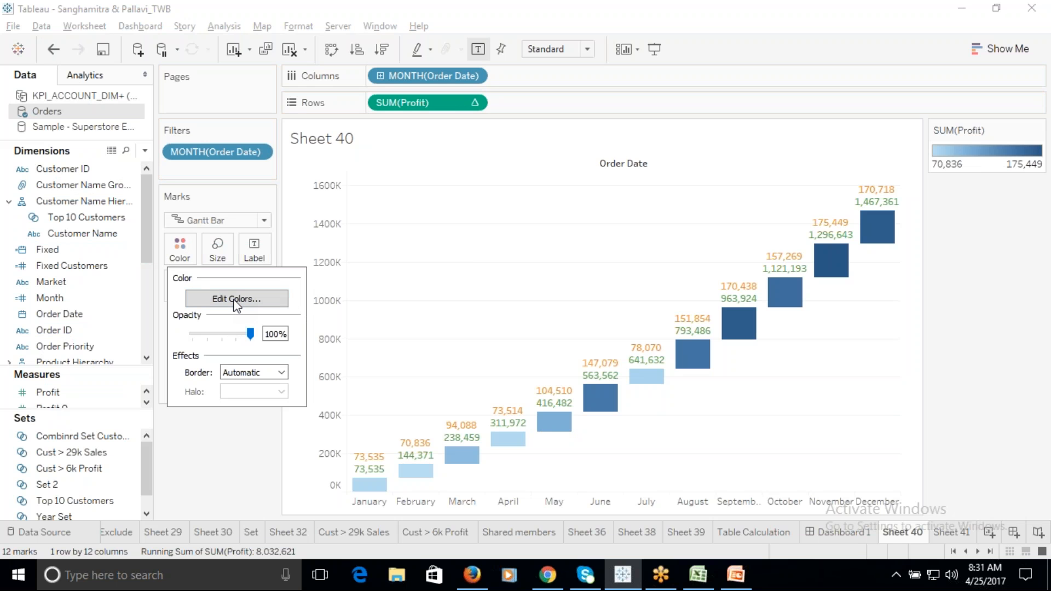
{"action": "left_click", "coordinate": [377, 286]}
{"action": "left_click", "coordinate": [474, 290]}
{"action": "left_click", "coordinate": [474, 290]}
{"action": "left_click", "coordinate": [474, 290]}
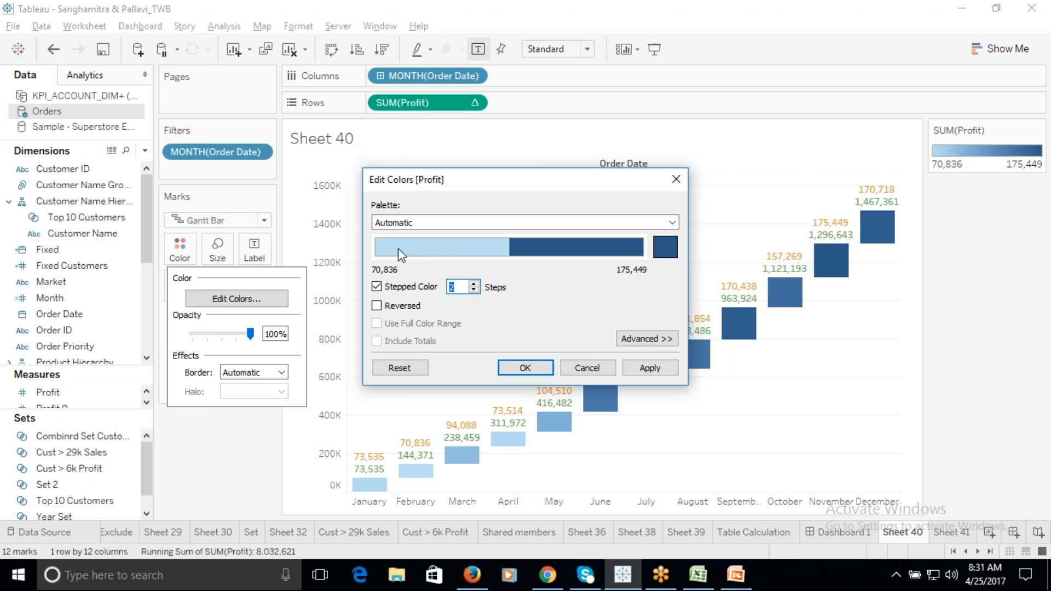
Try a custom purple palette in reversed order for the Profit colors, and undo the bar coloring.
{"action": "left_click", "coordinate": [663, 250]}
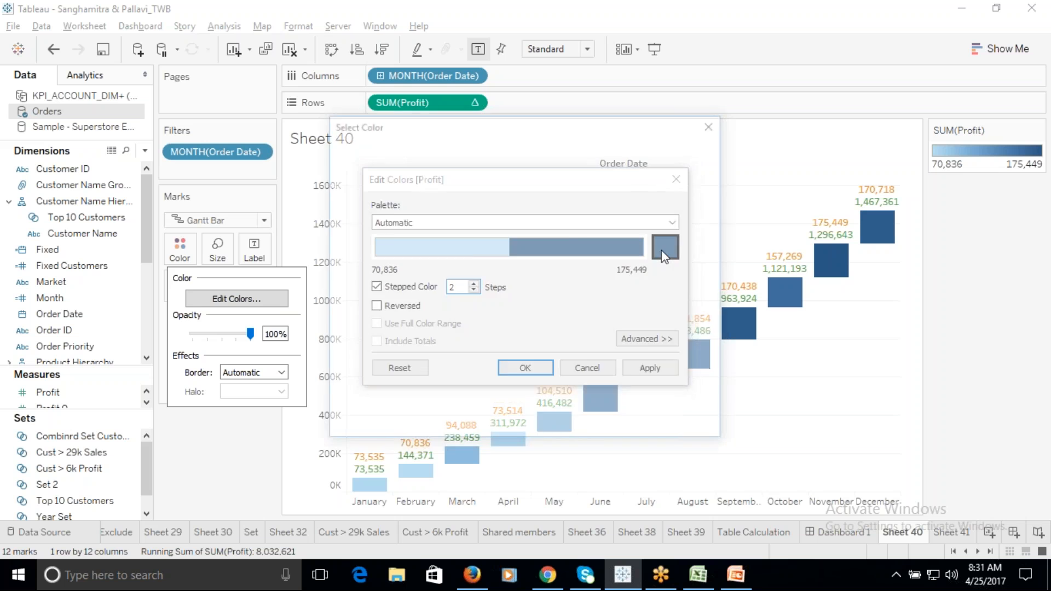
{"action": "left_click", "coordinate": [344, 242]}
{"action": "left_click", "coordinate": [627, 423]}
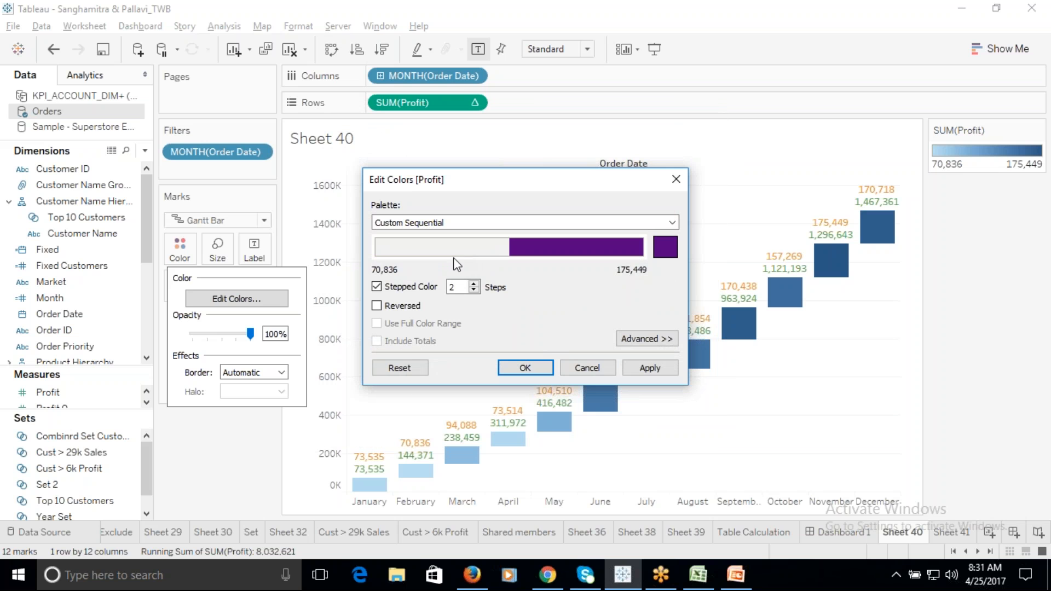
{"action": "left_click", "coordinate": [379, 306]}
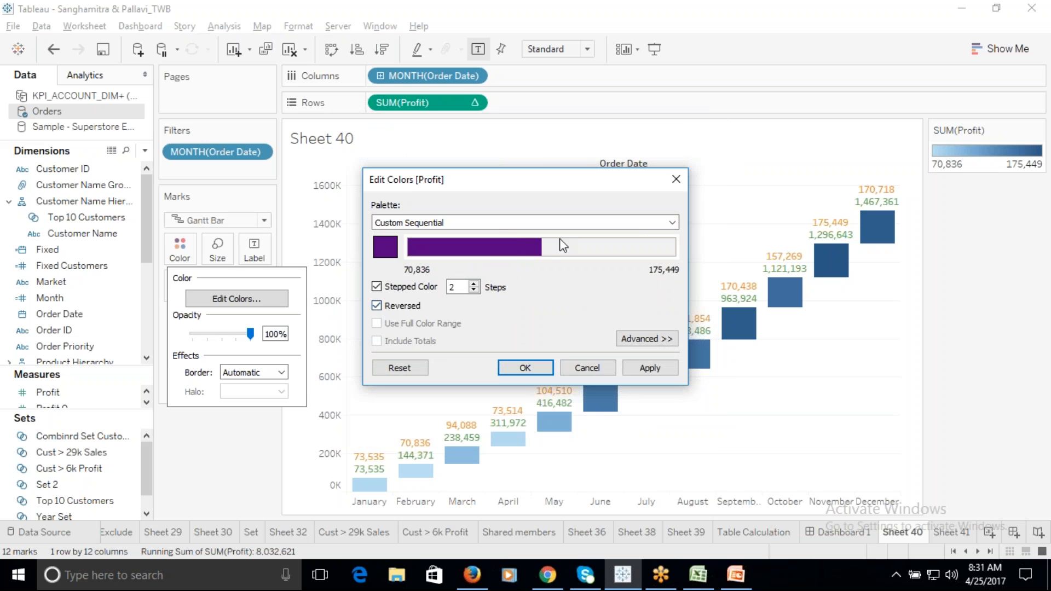
{"action": "left_click", "coordinate": [524, 369]}
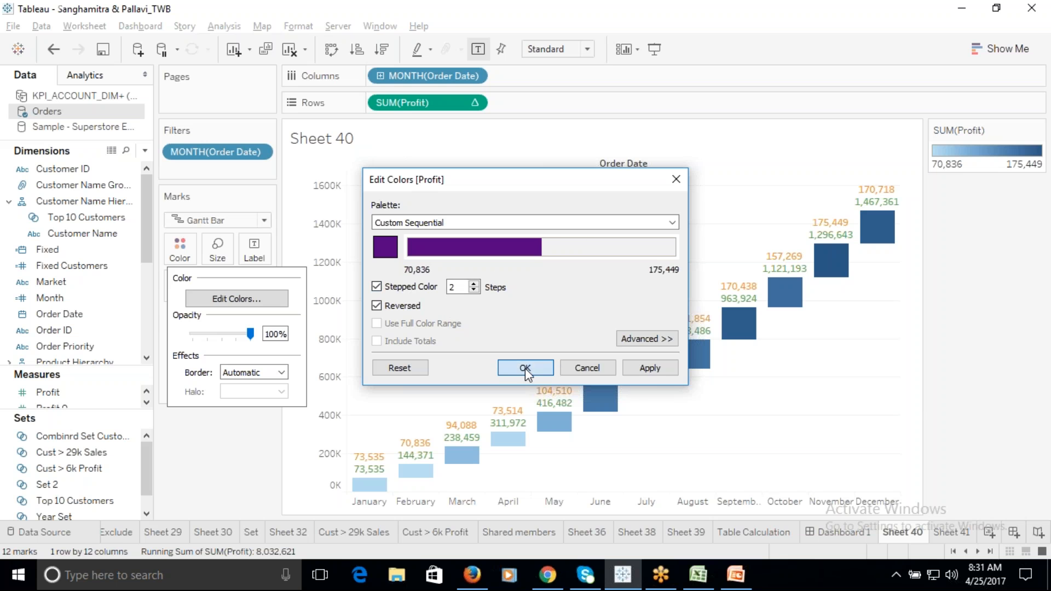
{"action": "left_click", "coordinate": [55, 50]}
{"action": "left_click", "coordinate": [55, 49]}
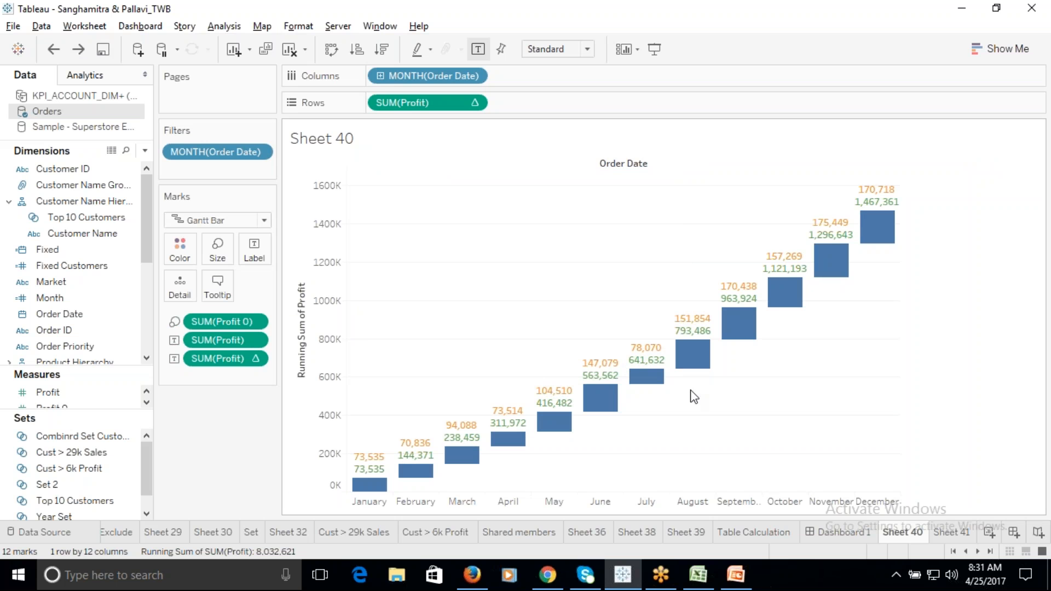
Look over the Show Me chart types and the available mark types, keeping Gantt Bar on Sheet 40.
{"action": "mouse_move", "coordinate": [674, 377]}
{"action": "mouse_move", "coordinate": [831, 272]}
{"action": "left_click", "coordinate": [1000, 48]}
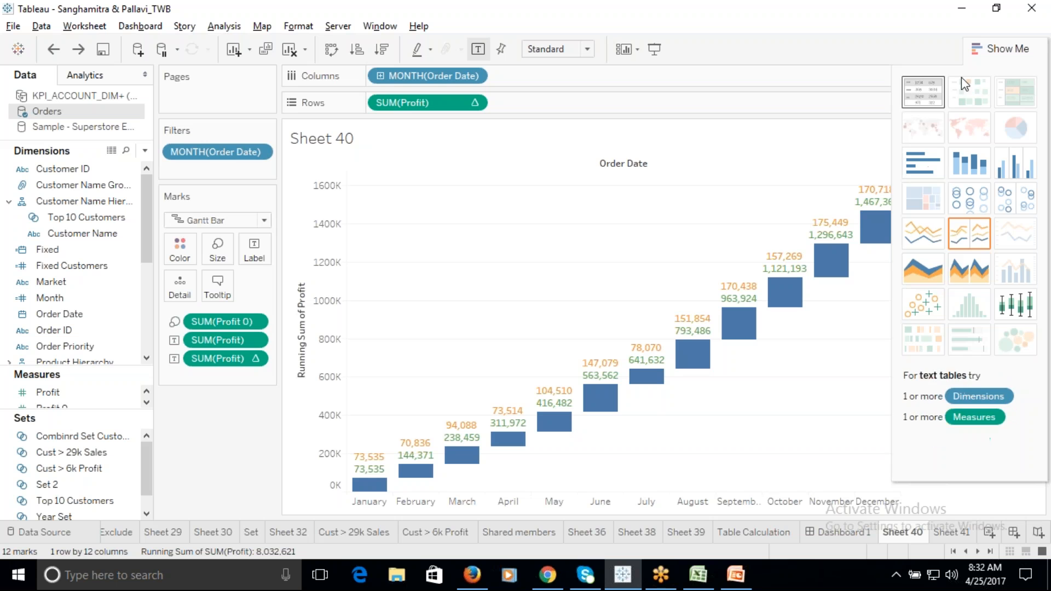
{"action": "left_click", "coordinate": [1000, 49]}
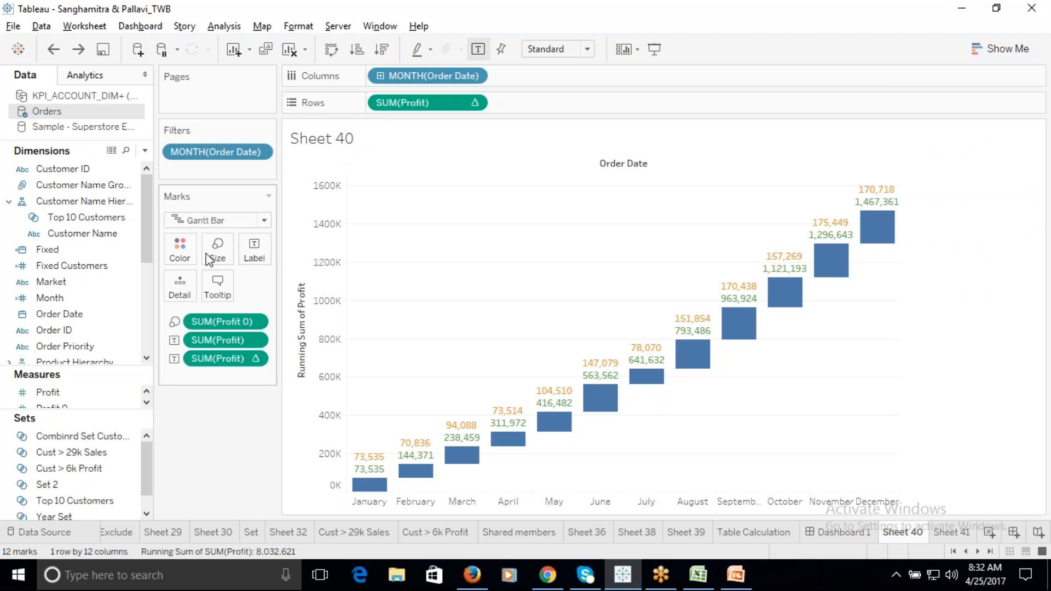
{"action": "left_click", "coordinate": [265, 221]}
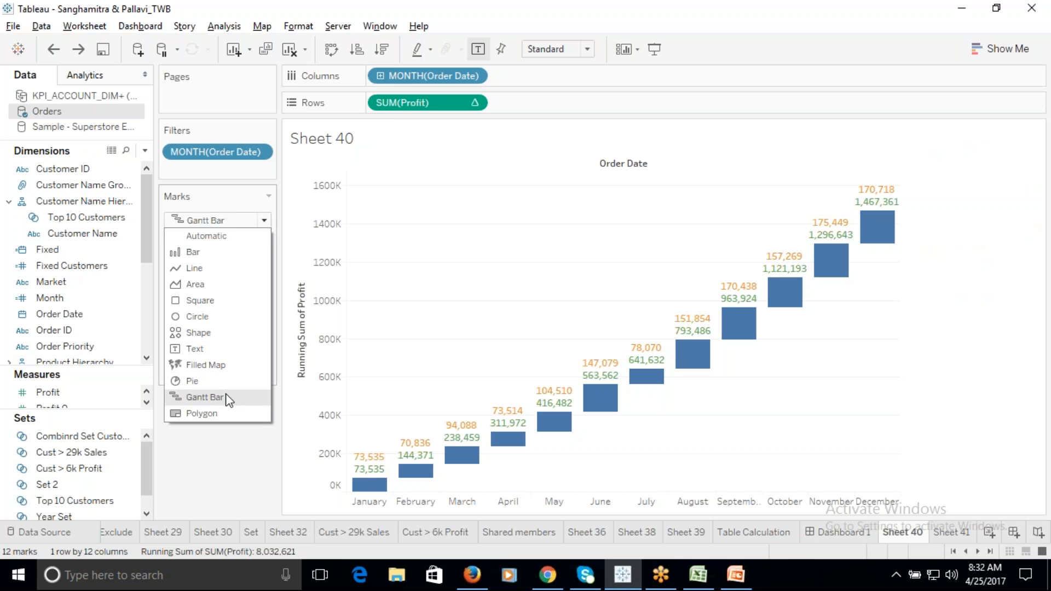
{"action": "left_click", "coordinate": [207, 464]}
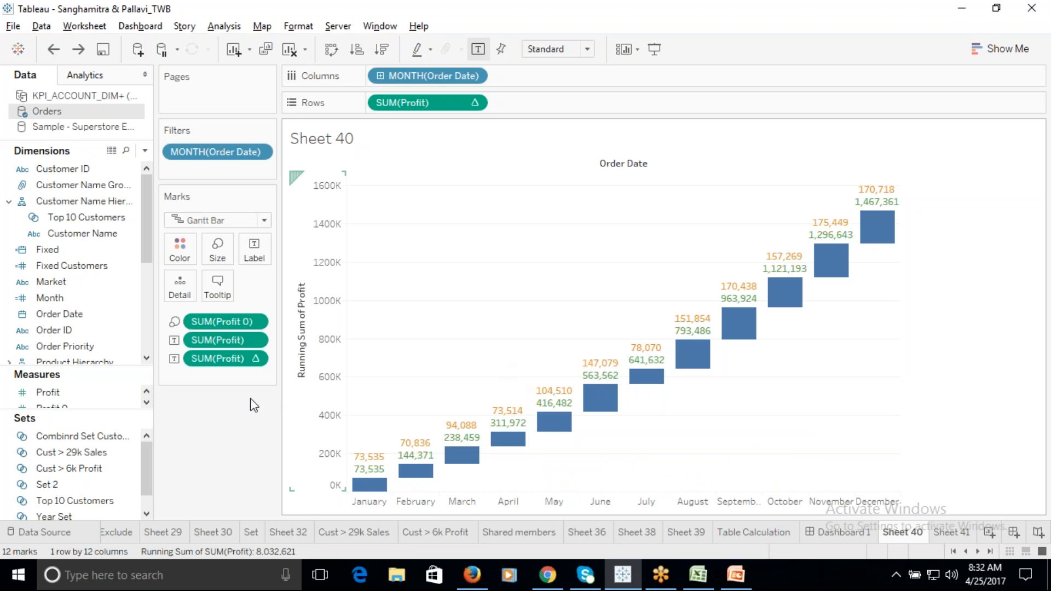
Review the formula of the calculated measure Profit 0 and close it without changes.
{"action": "left_click_drag", "start_coordinate": [76, 368], "coordinate": [75, 298]}
{"action": "left_click", "coordinate": [61, 335]}
{"action": "right_click", "coordinate": [60, 333]}
{"action": "left_click", "coordinate": [99, 93]}
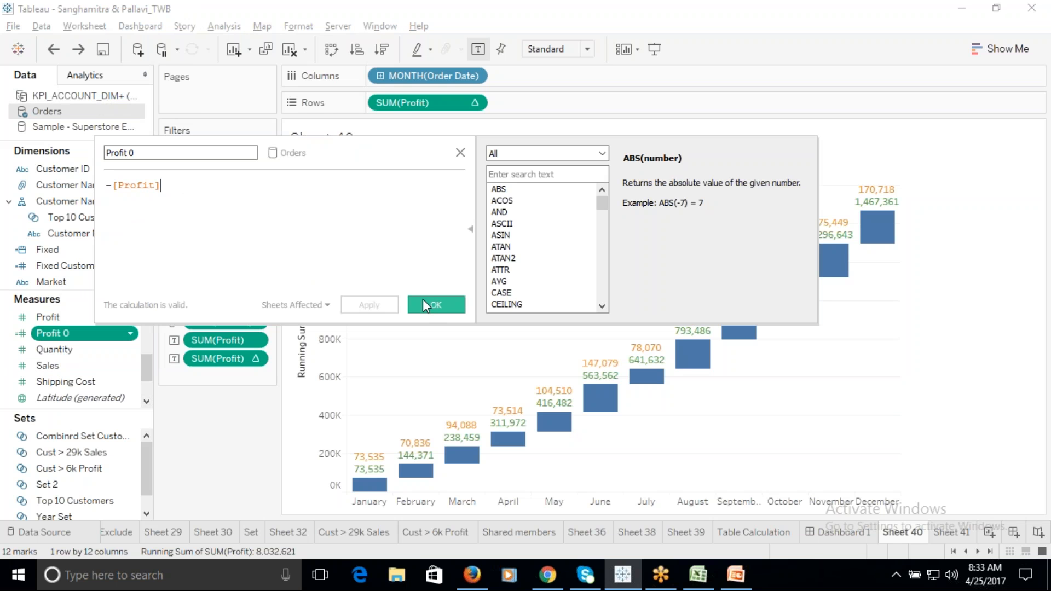
{"action": "left_click", "coordinate": [436, 308]}
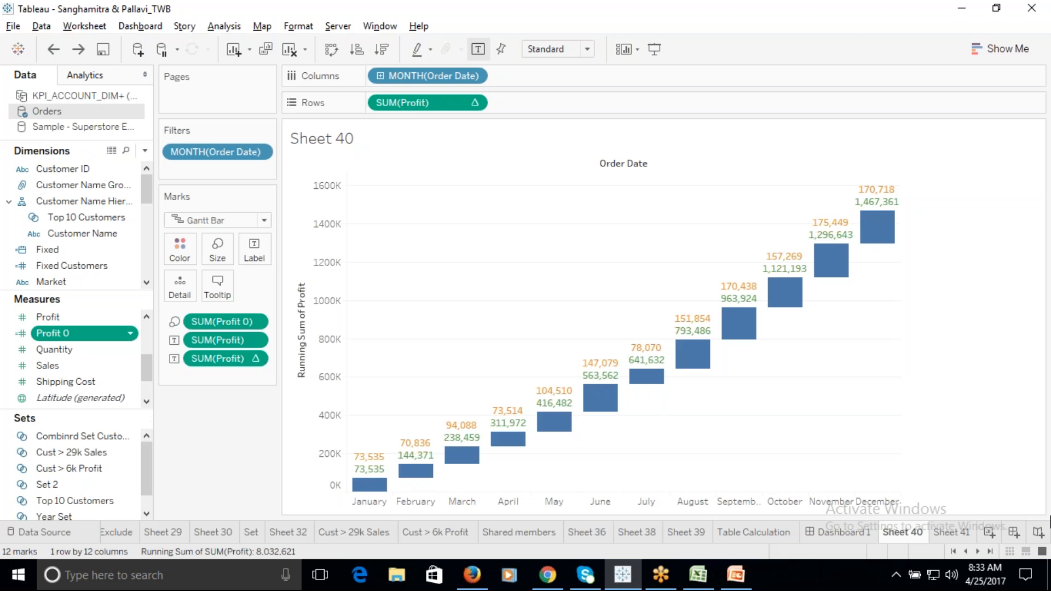
Clear Sheet 41 and place Order Date on Rows at the discrete Month level.
{"action": "left_click", "coordinate": [946, 537]}
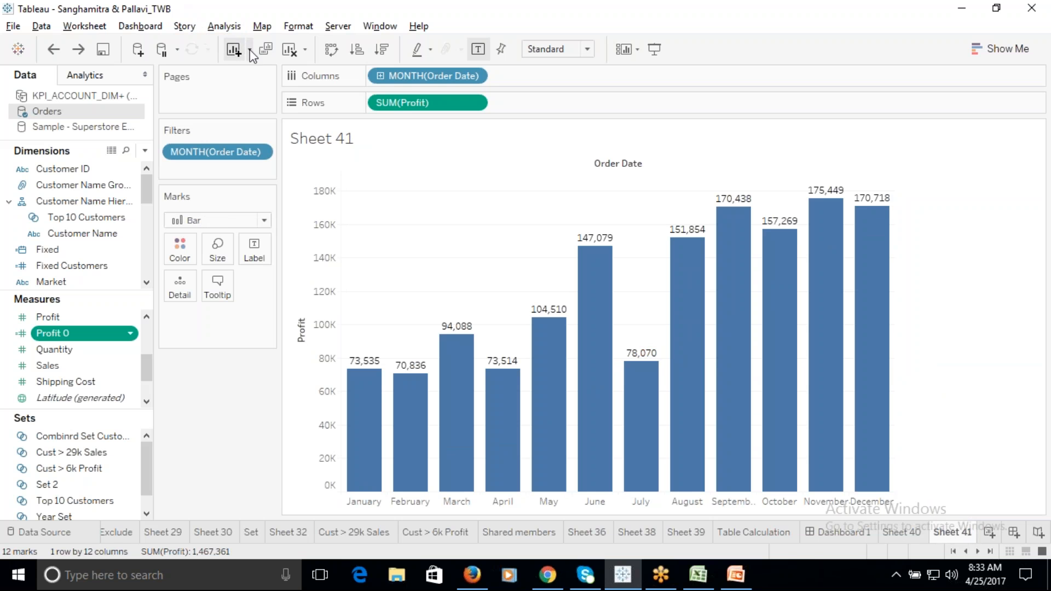
{"action": "left_click", "coordinate": [289, 51]}
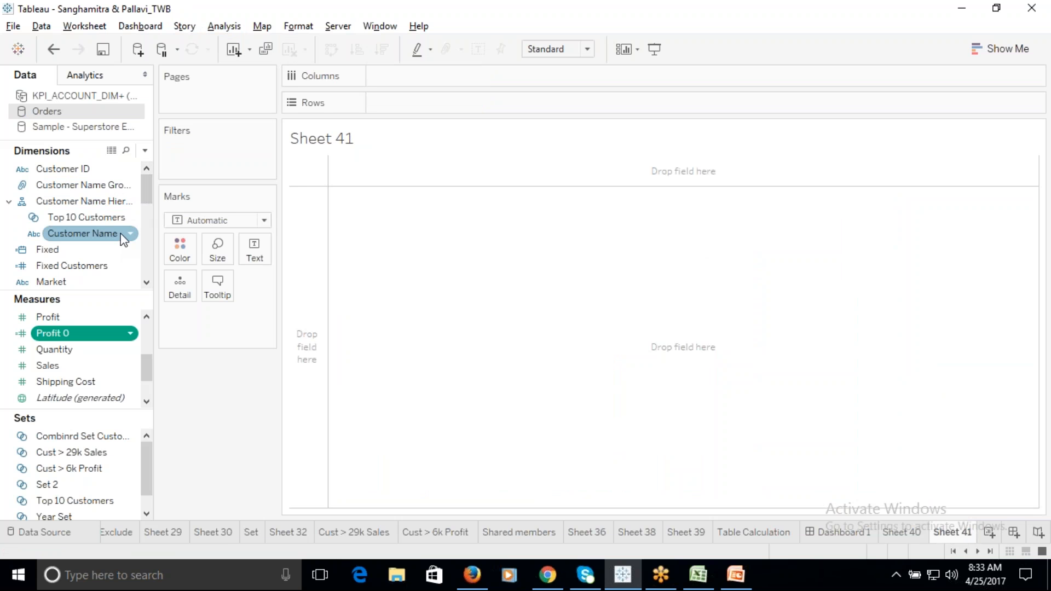
{"action": "left_click_drag", "start_coordinate": [146, 185], "coordinate": [146, 207]}
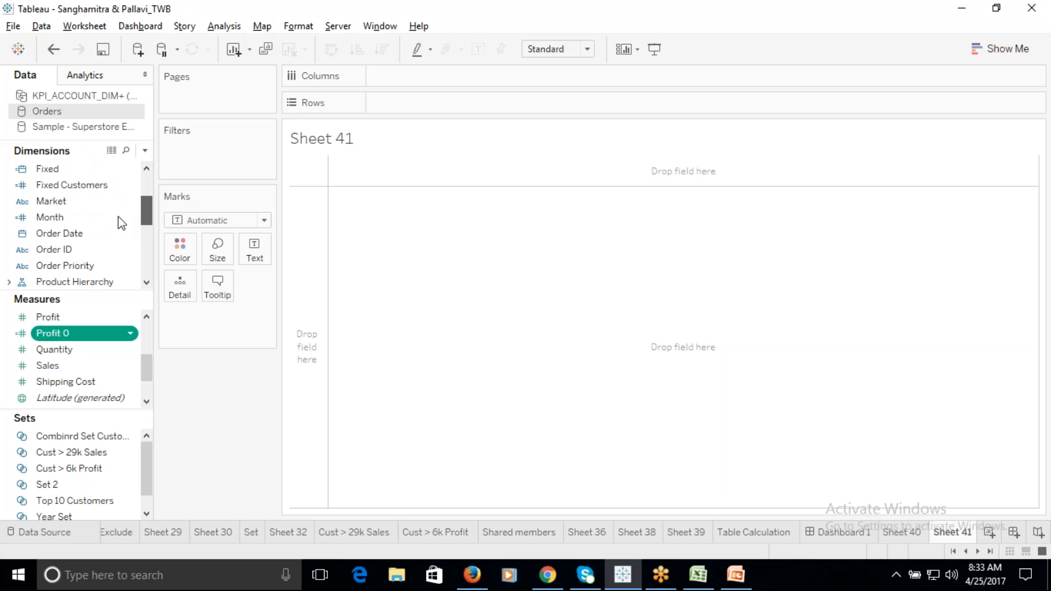
{"action": "left_click_drag", "start_coordinate": [61, 237], "coordinate": [481, 112]}
{"action": "left_click", "coordinate": [474, 103]}
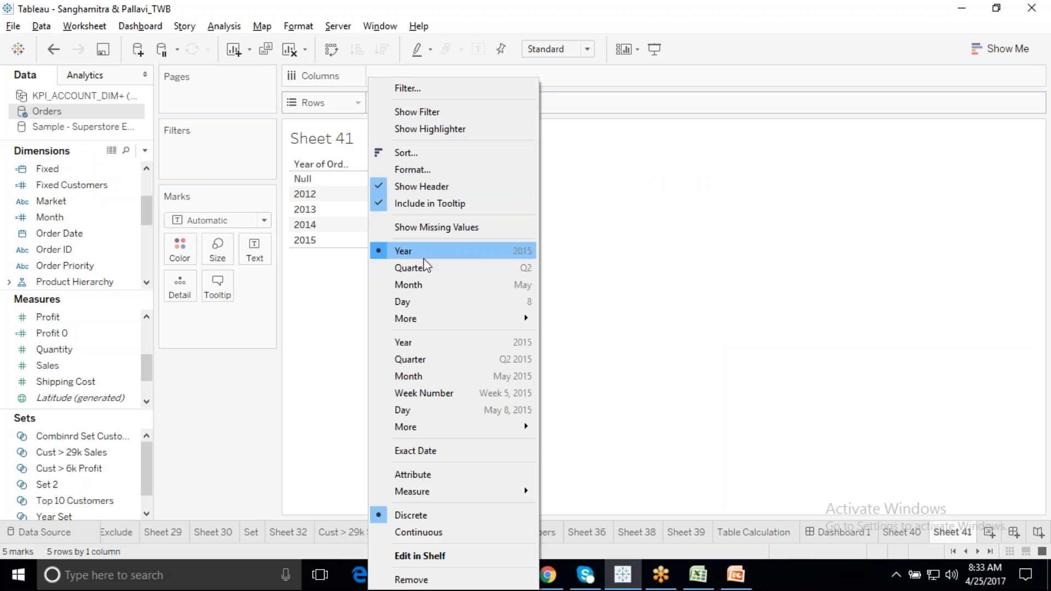
{"action": "left_click", "coordinate": [421, 284]}
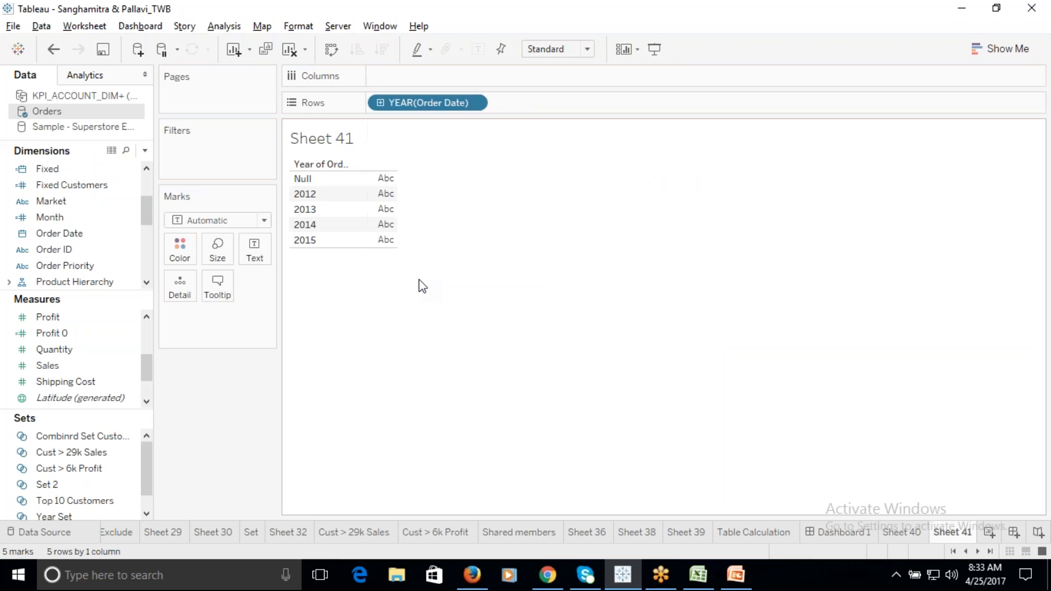
Filter the months of Order Date on Sheet 41 to exclude Null.
{"action": "left_click", "coordinate": [474, 103]}
{"action": "left_click", "coordinate": [405, 85]}
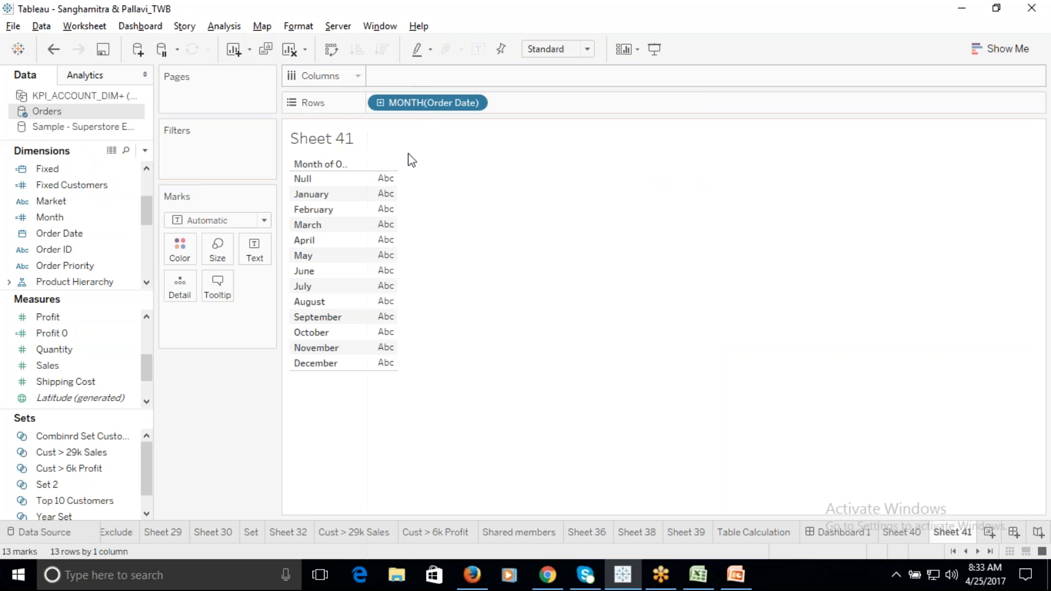
{"action": "left_click", "coordinate": [384, 174]}
{"action": "left_click", "coordinate": [532, 459]}
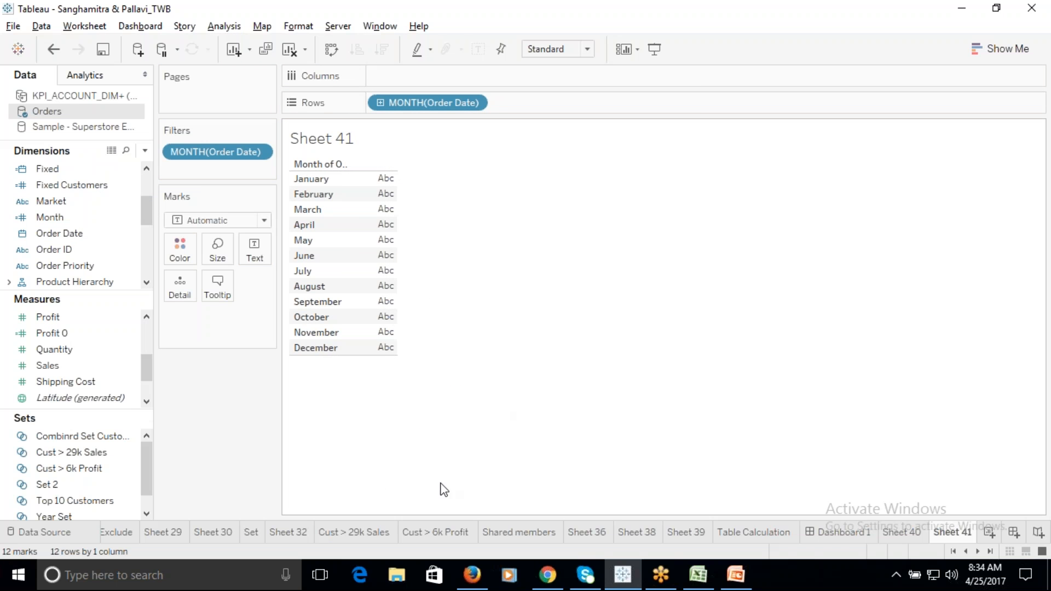
Add Sales to Rows after the month of Order Date and make it discrete.
{"action": "left_click_drag", "start_coordinate": [65, 363], "coordinate": [582, 107]}
{"action": "left_click", "coordinate": [596, 104]}
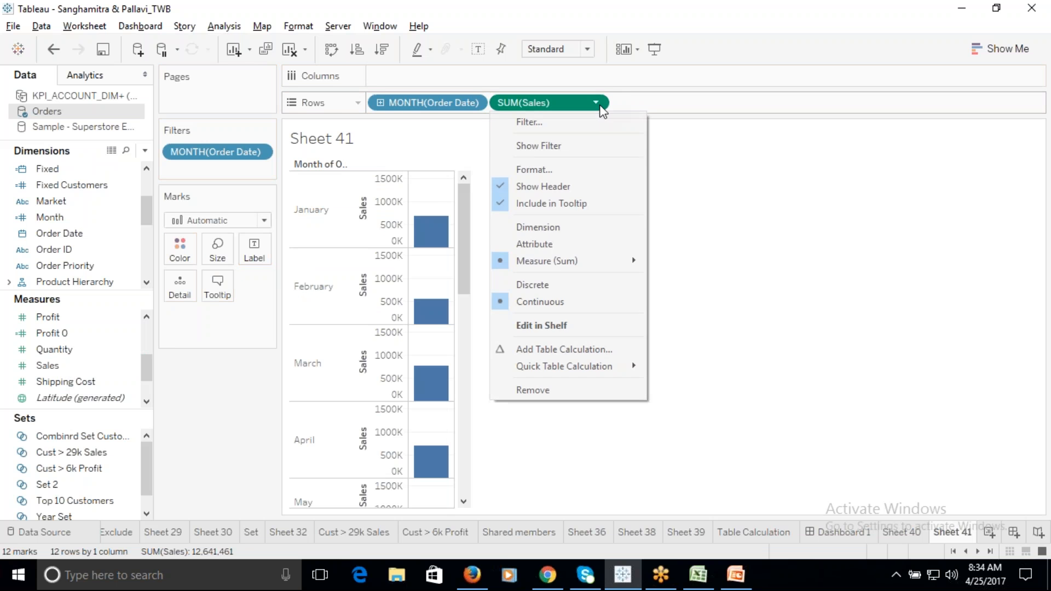
{"action": "left_click", "coordinate": [576, 289]}
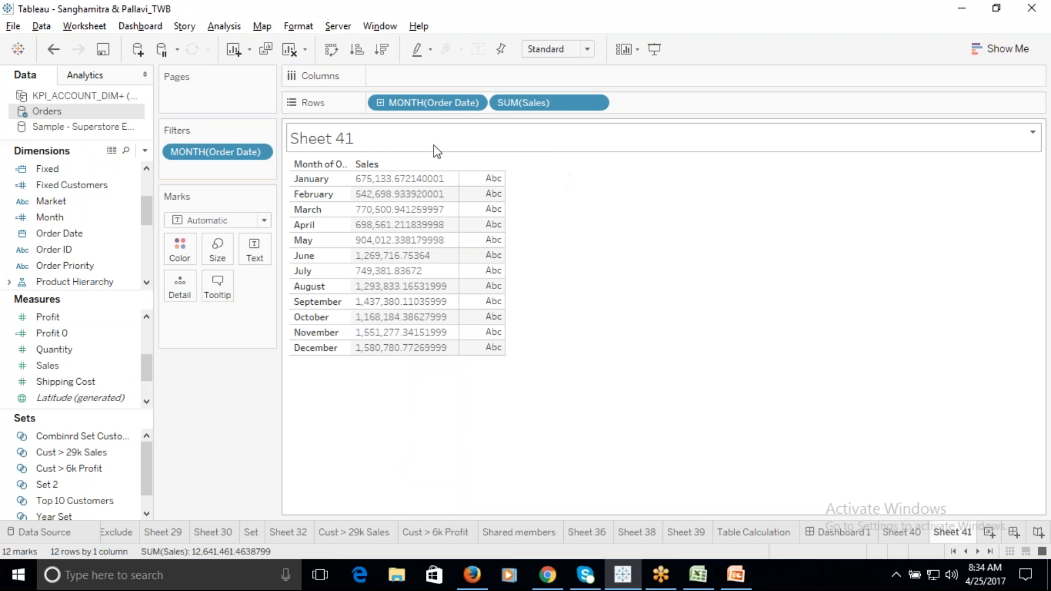
Format the Sales header numbers as Currency (Custom) with 0 decimal places and close the formatting settings.
{"action": "left_click", "coordinate": [596, 102]}
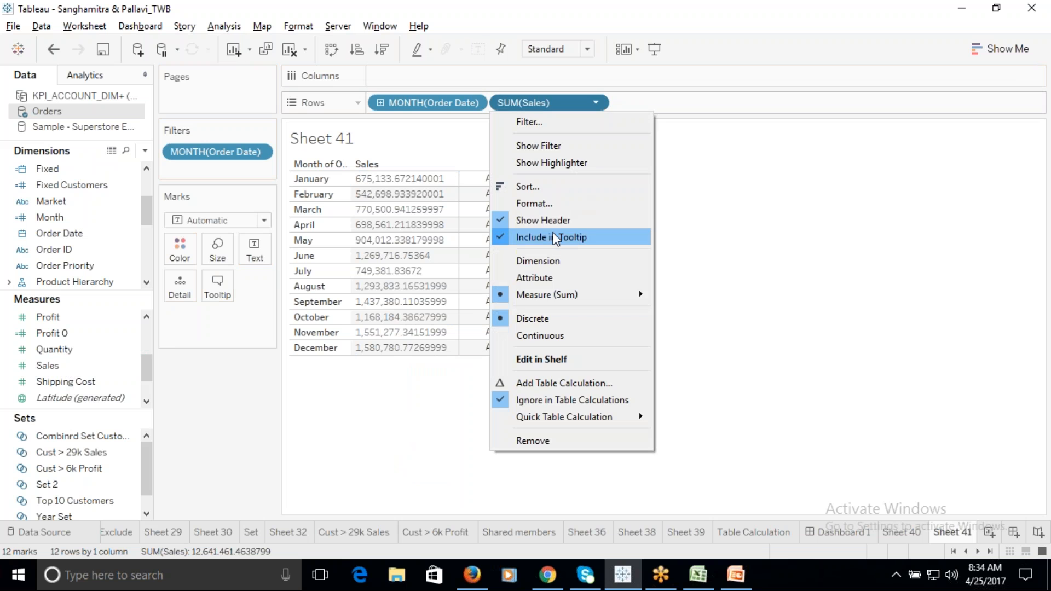
{"action": "left_click", "coordinate": [534, 203]}
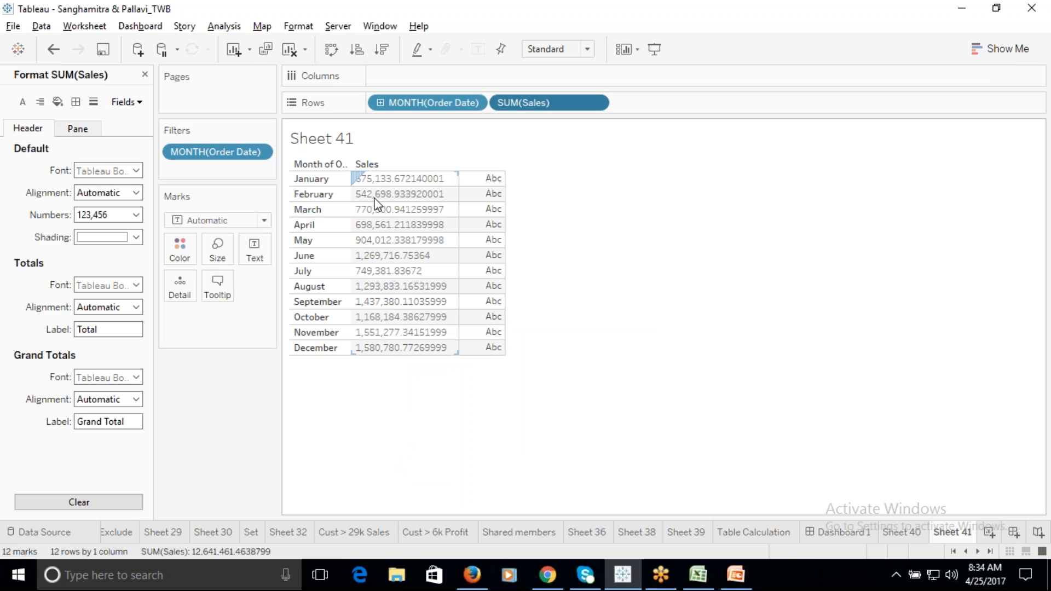
{"action": "left_click", "coordinate": [595, 102]}
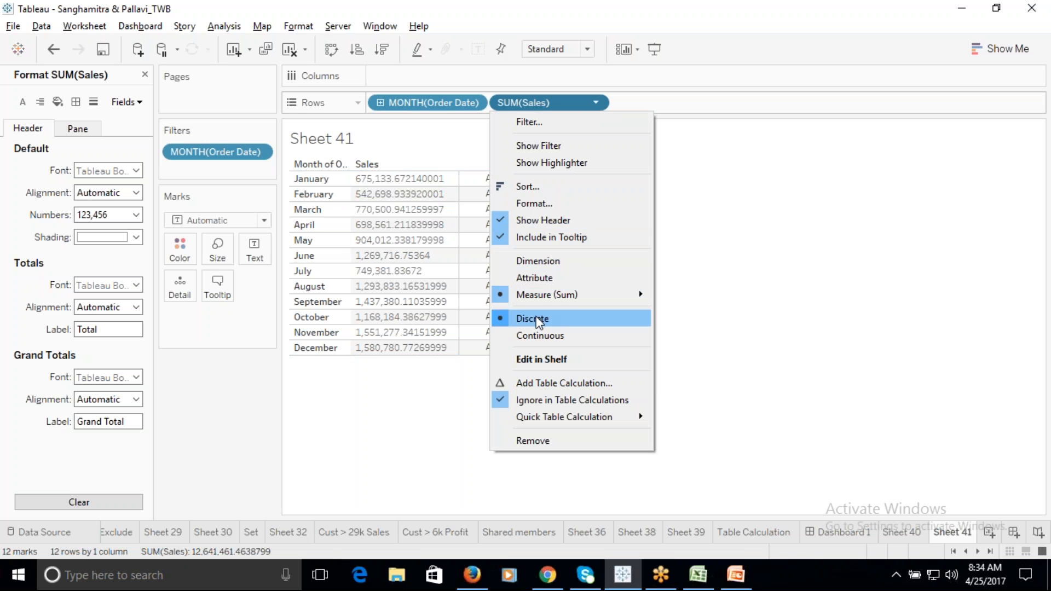
{"action": "left_click", "coordinate": [538, 204]}
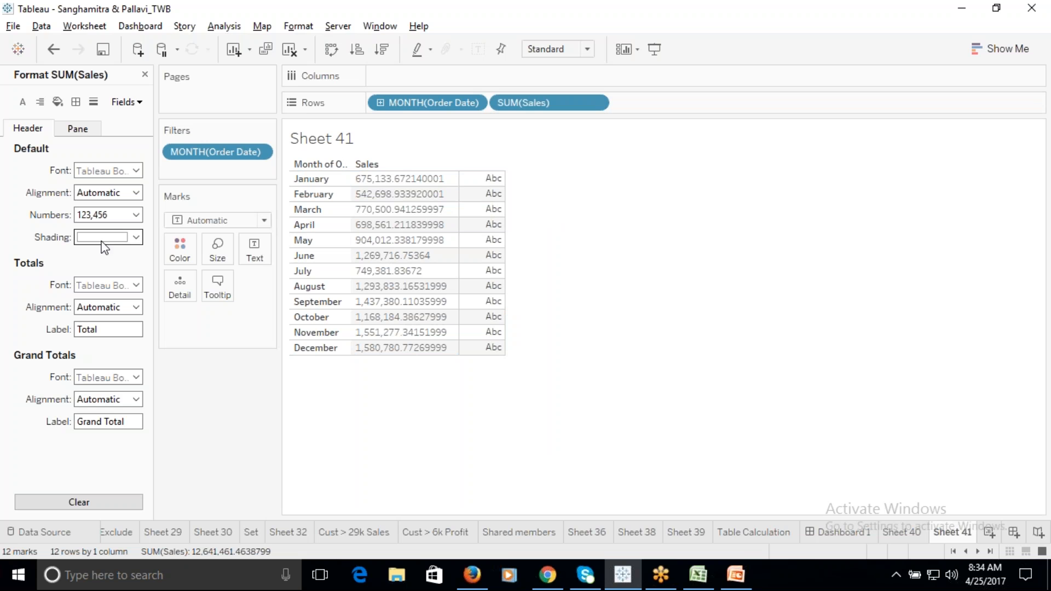
{"action": "left_click", "coordinate": [136, 215]}
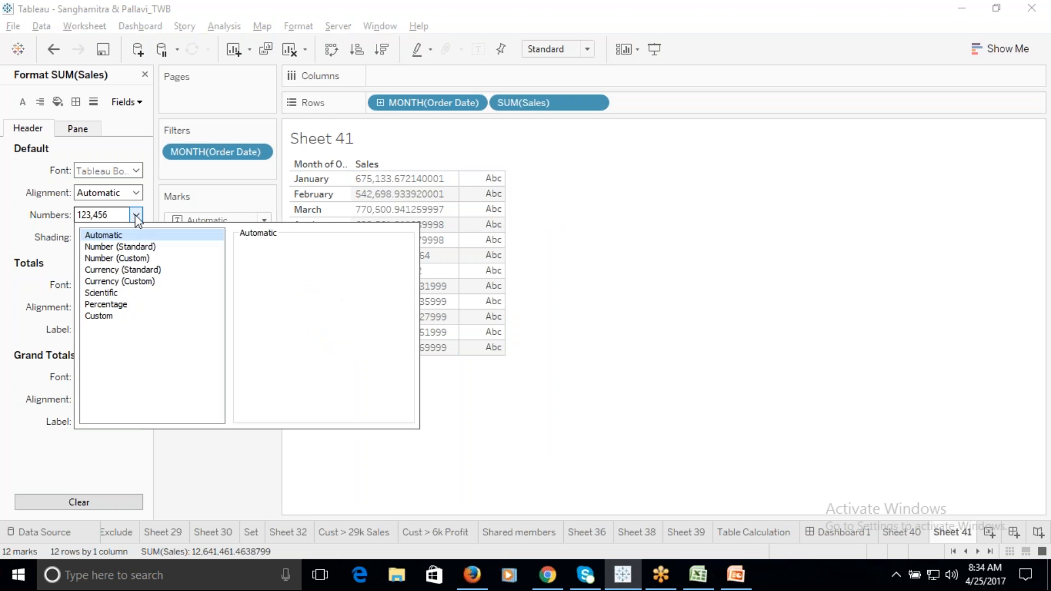
{"action": "left_click", "coordinate": [122, 281]}
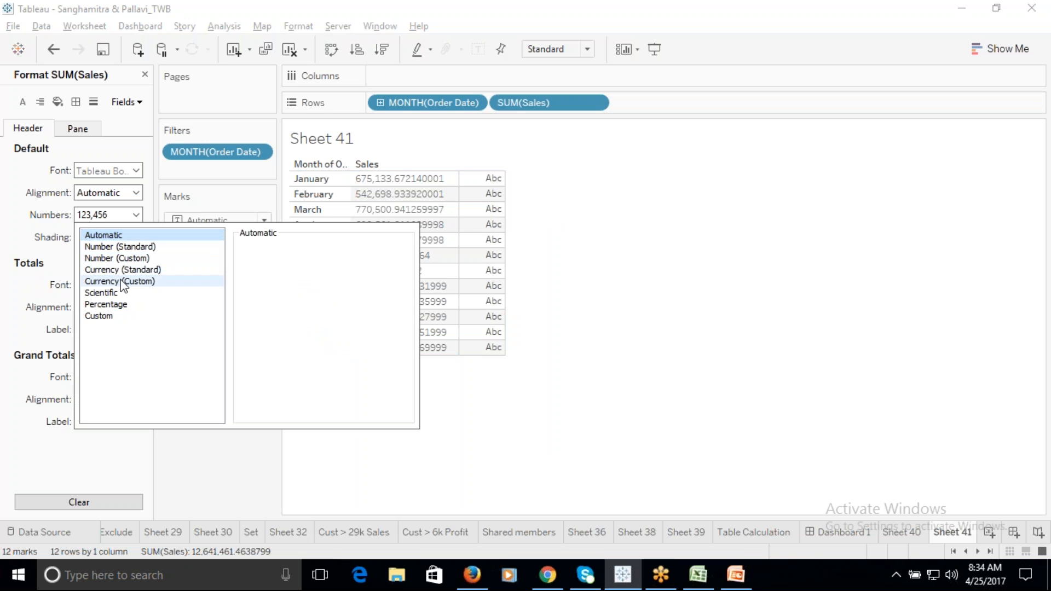
{"action": "left_click", "coordinate": [282, 267]}
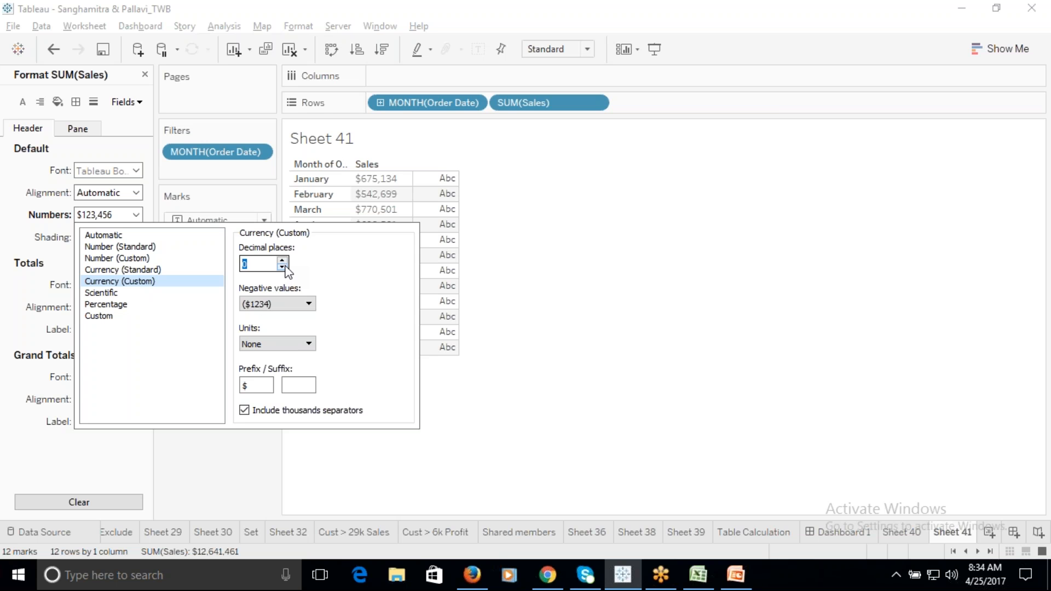
{"action": "left_click", "coordinate": [225, 476]}
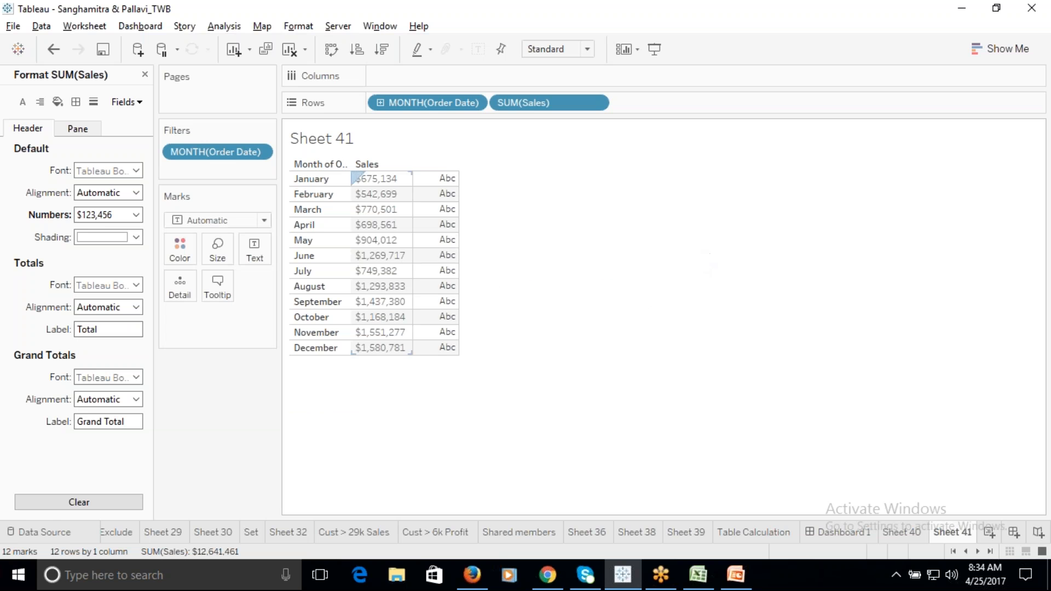
{"action": "left_click", "coordinate": [146, 74]}
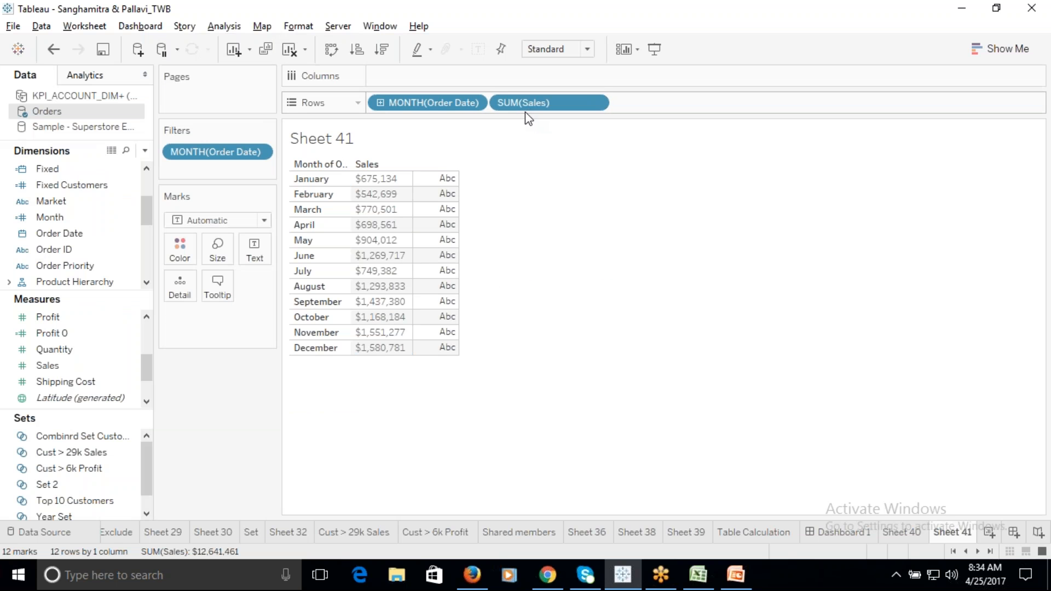
Duplicate SUM(Sales) on Rows and apply the Difference quick table calculation to the second copy.
{"action": "left_click_drag", "start_coordinate": [510, 101], "coordinate": [643, 100]}
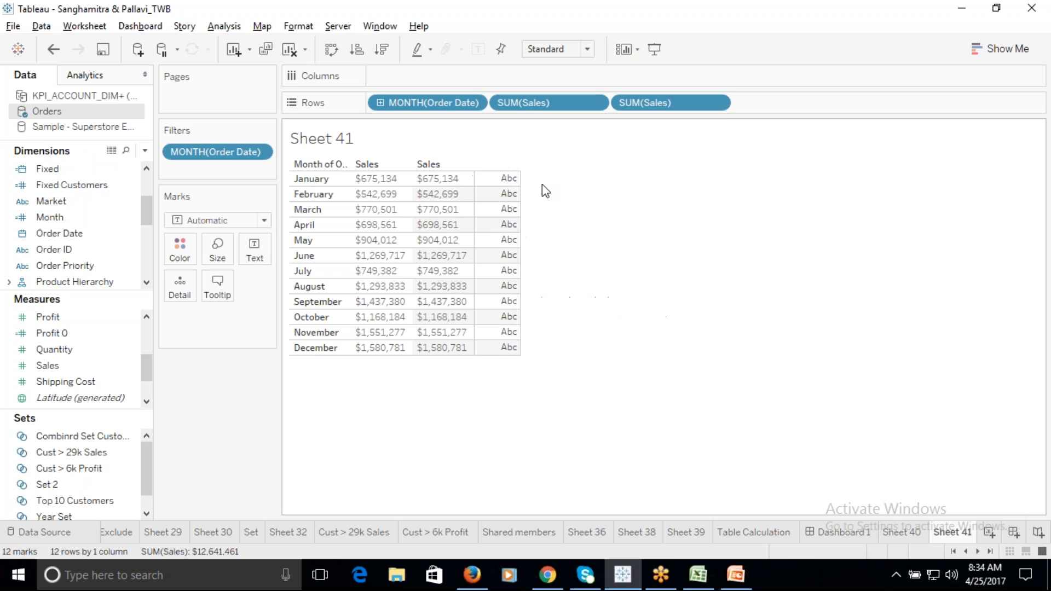
{"action": "left_click", "coordinate": [717, 103]}
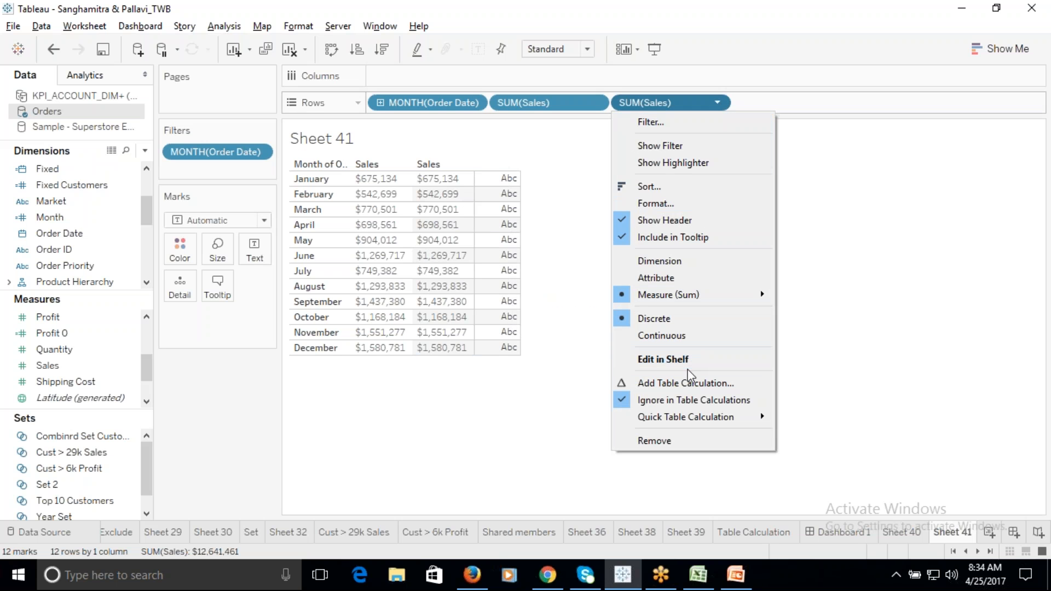
{"action": "mouse_move", "coordinate": [682, 417]}
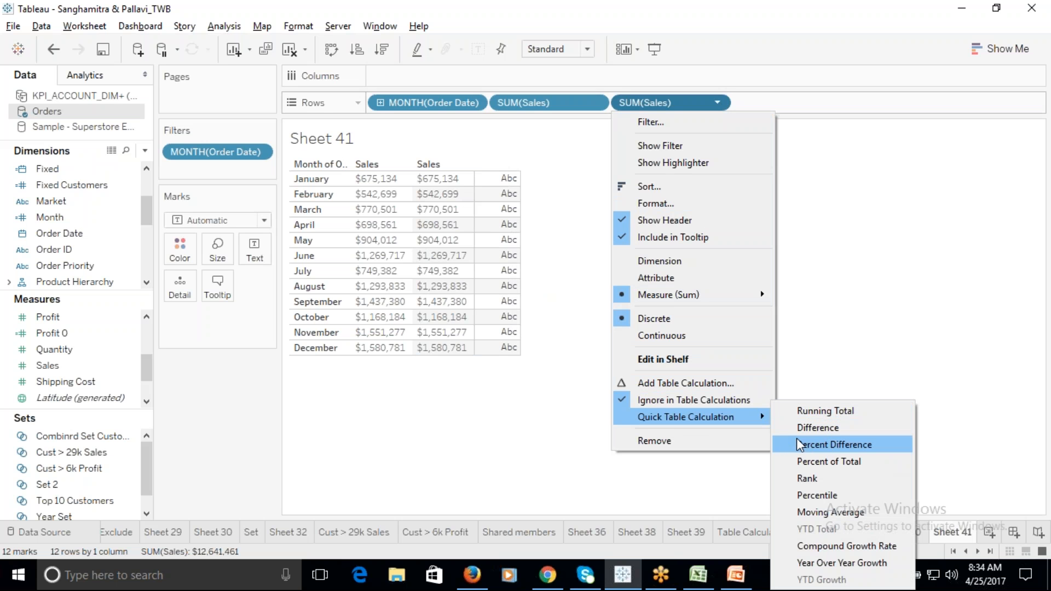
{"action": "left_click", "coordinate": [470, 453]}
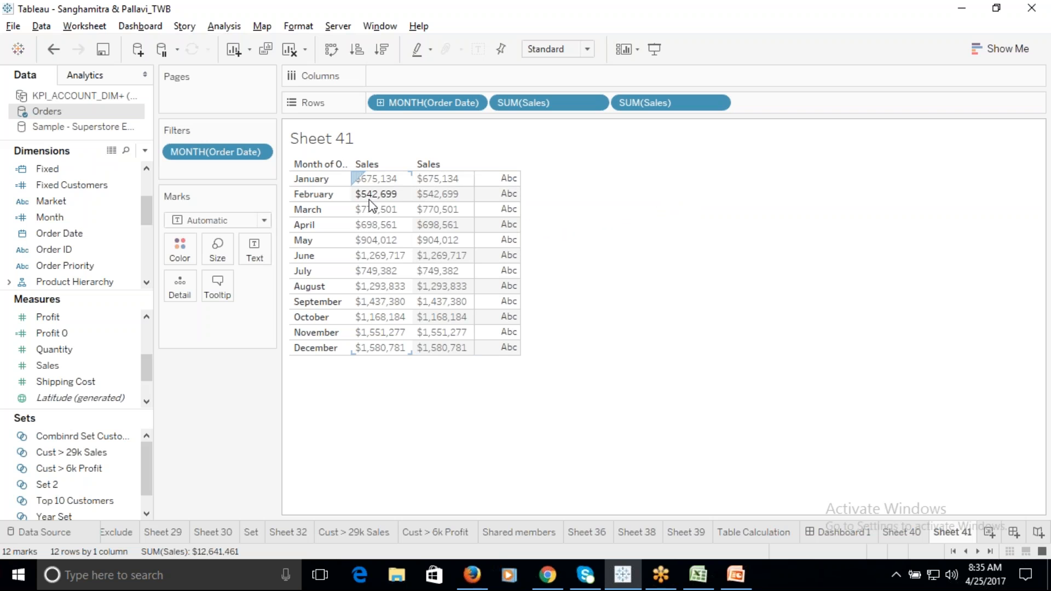
{"action": "left_click", "coordinate": [718, 103]}
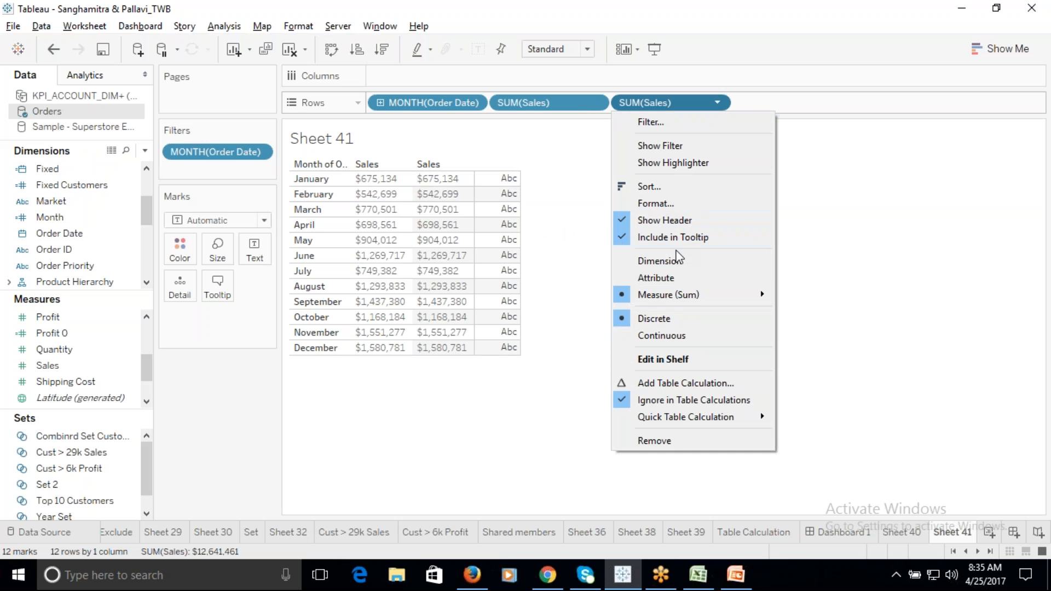
{"action": "mouse_move", "coordinate": [672, 413]}
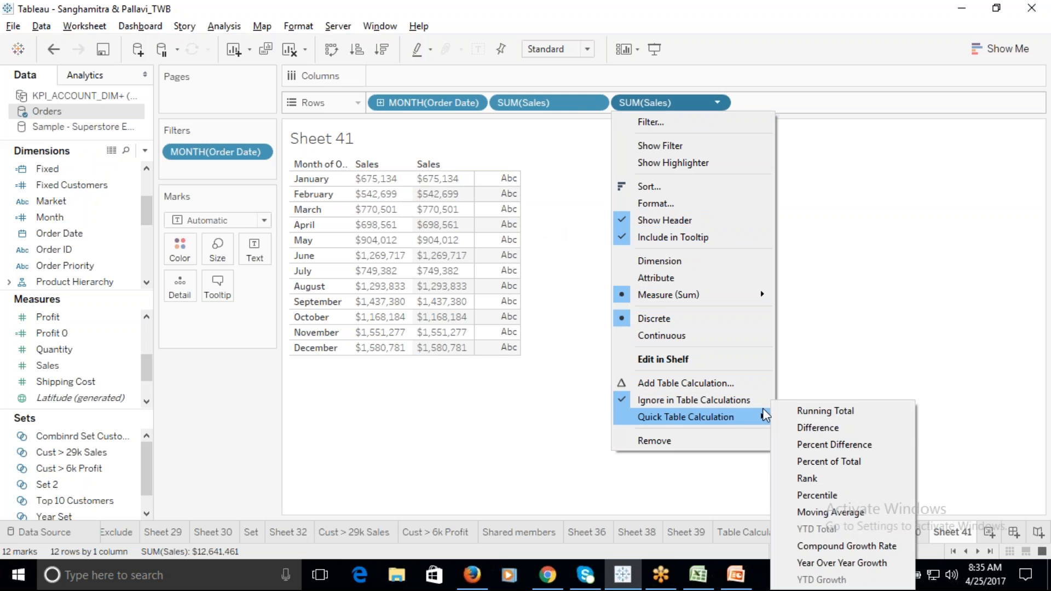
{"action": "left_click", "coordinate": [805, 427]}
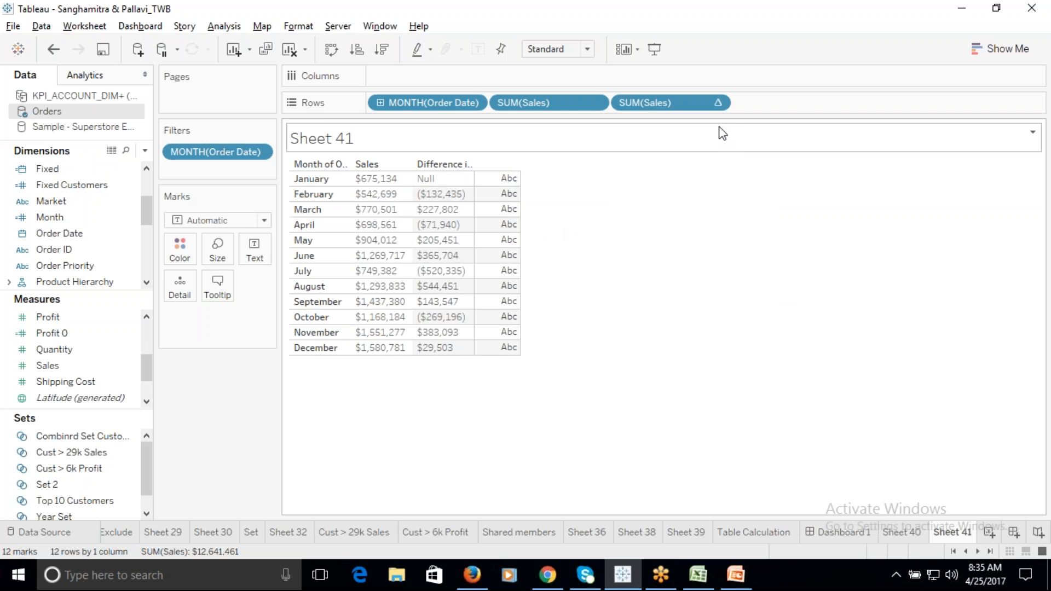
Review the table calculation settings of the Sales difference and its Relative to options, keeping Previous.
{"action": "left_click", "coordinate": [718, 103]}
{"action": "left_click", "coordinate": [676, 419]}
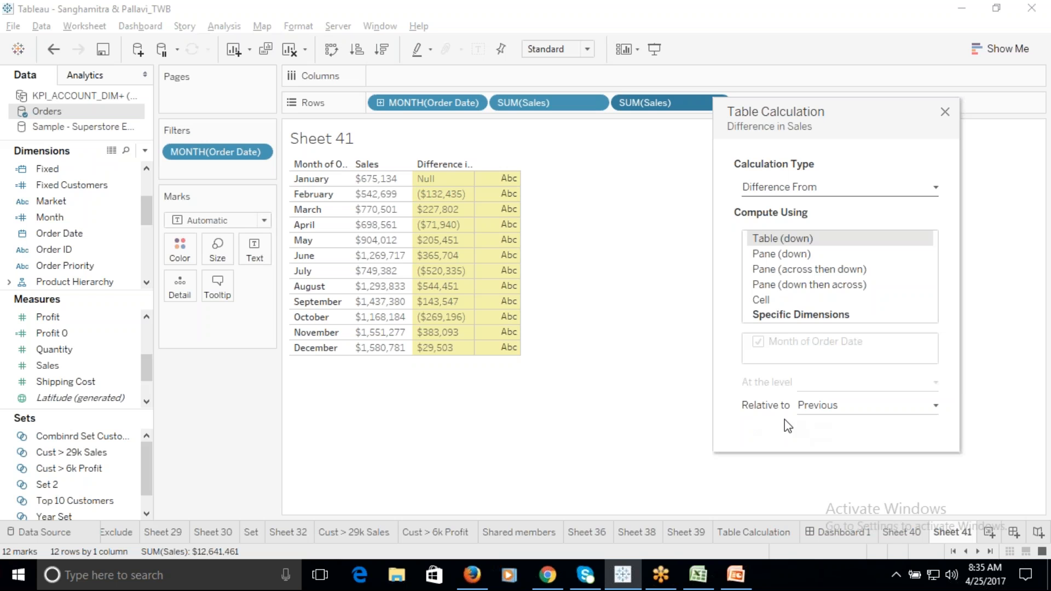
{"action": "left_click", "coordinate": [933, 411]}
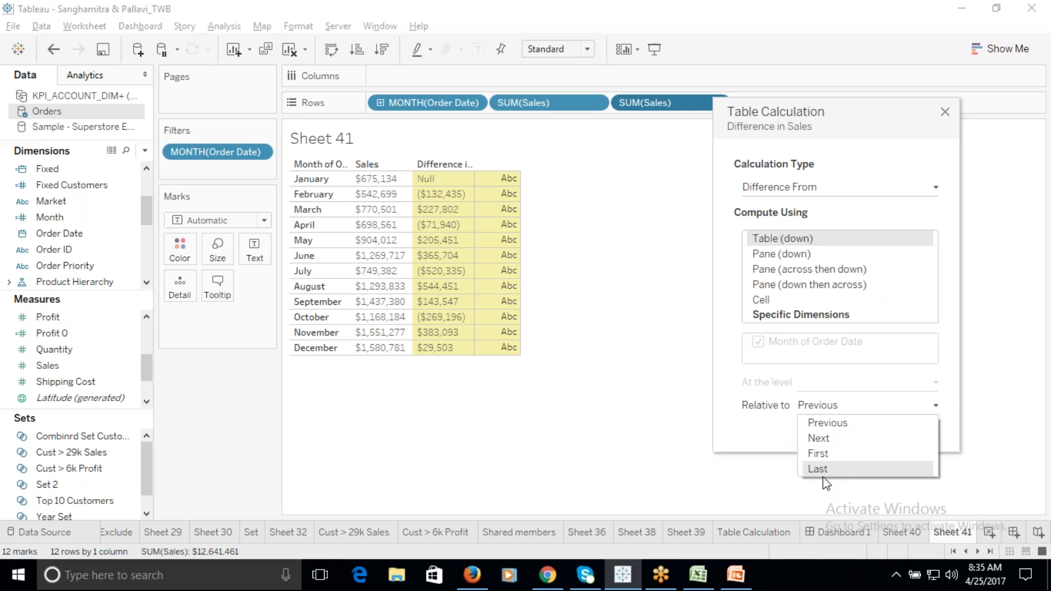
{"action": "left_click", "coordinate": [839, 424]}
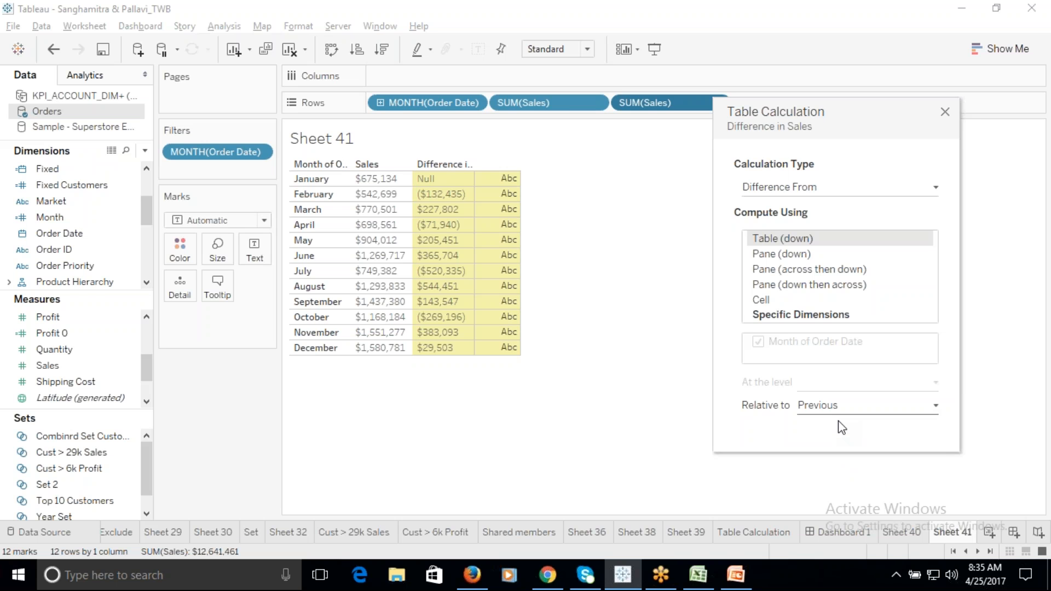
{"action": "left_click", "coordinate": [950, 113]}
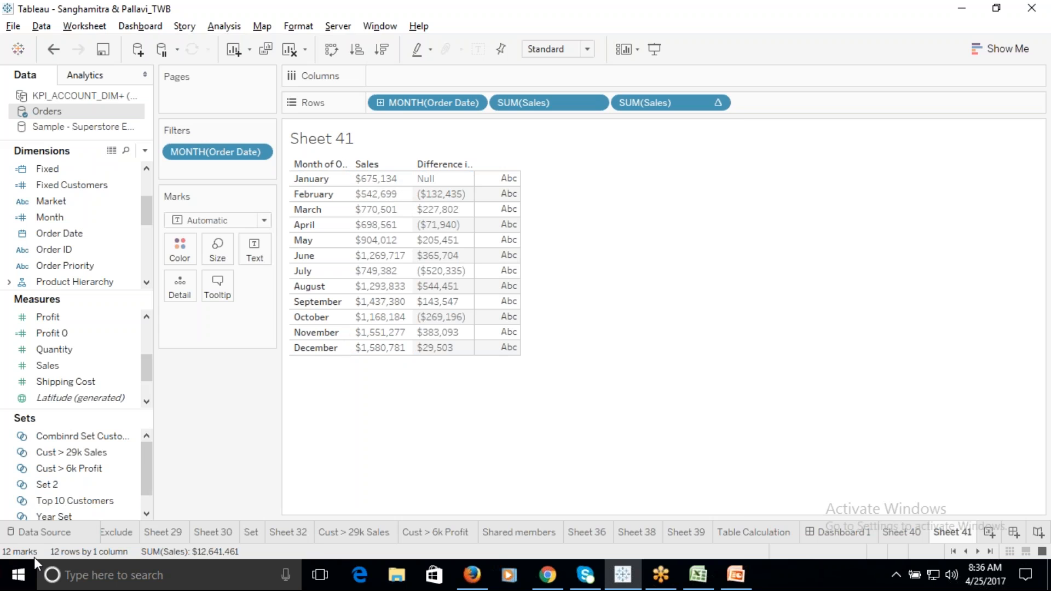
Check February's difference in the Windows Calculator by subtracting 675134 from 542699, and close the Calculator.
{"action": "left_click", "coordinate": [22, 574]}
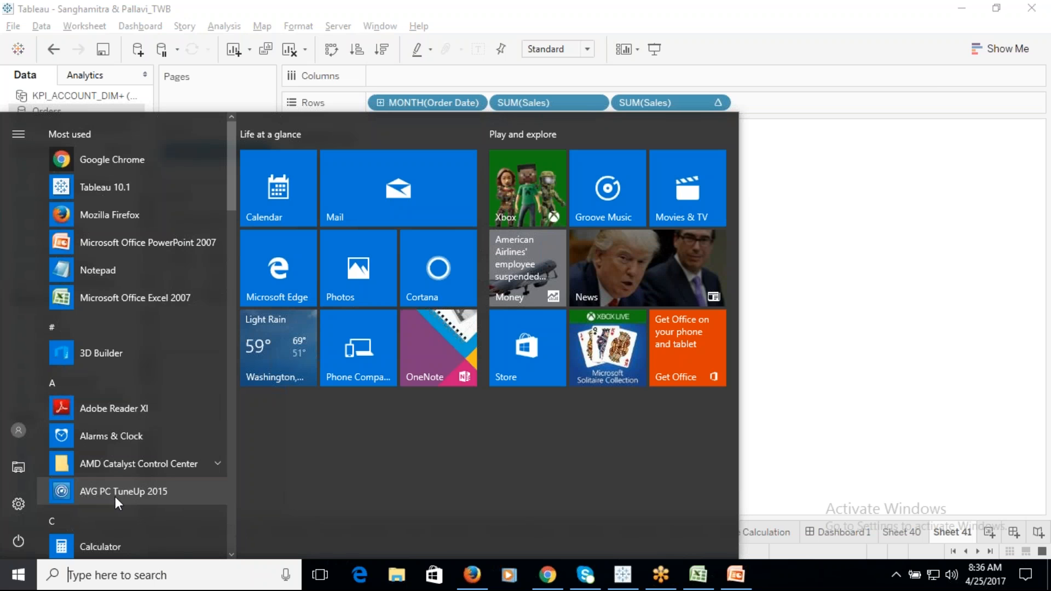
{"action": "left_click", "coordinate": [99, 545]}
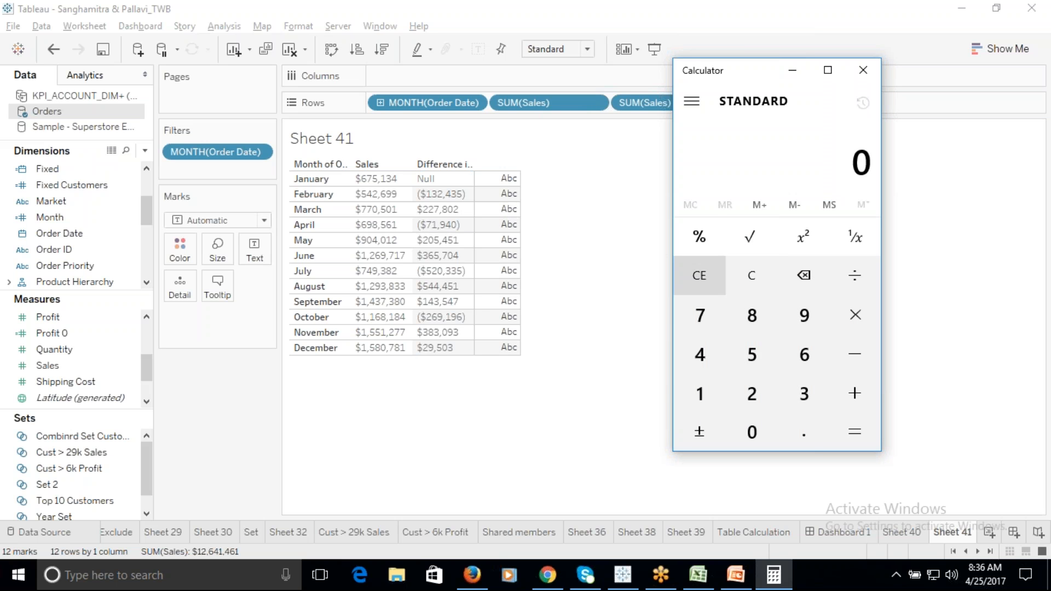
{"action": "left_click", "coordinate": [746, 352]}
{"action": "left_click", "coordinate": [700, 356]}
{"action": "left_click", "coordinate": [750, 393]}
{"action": "left_click", "coordinate": [815, 358]}
{"action": "double_click", "coordinate": [814, 316]}
{"action": "left_click", "coordinate": [849, 353]}
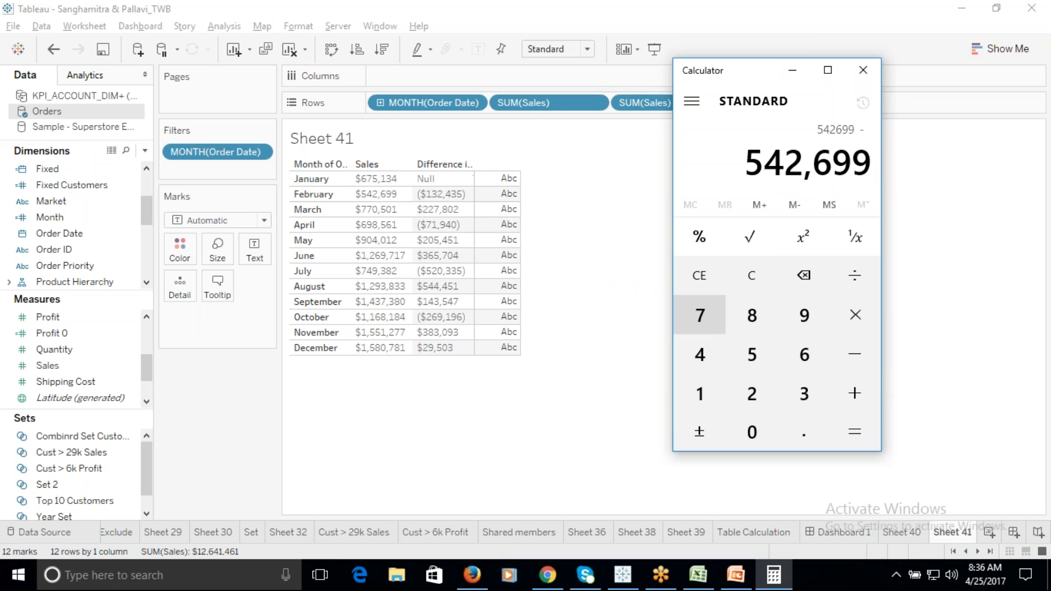
{"action": "left_click", "coordinate": [804, 354]}
{"action": "left_click", "coordinate": [701, 316]}
{"action": "left_click", "coordinate": [753, 361]}
{"action": "left_click", "coordinate": [701, 395]}
{"action": "left_click", "coordinate": [781, 395]}
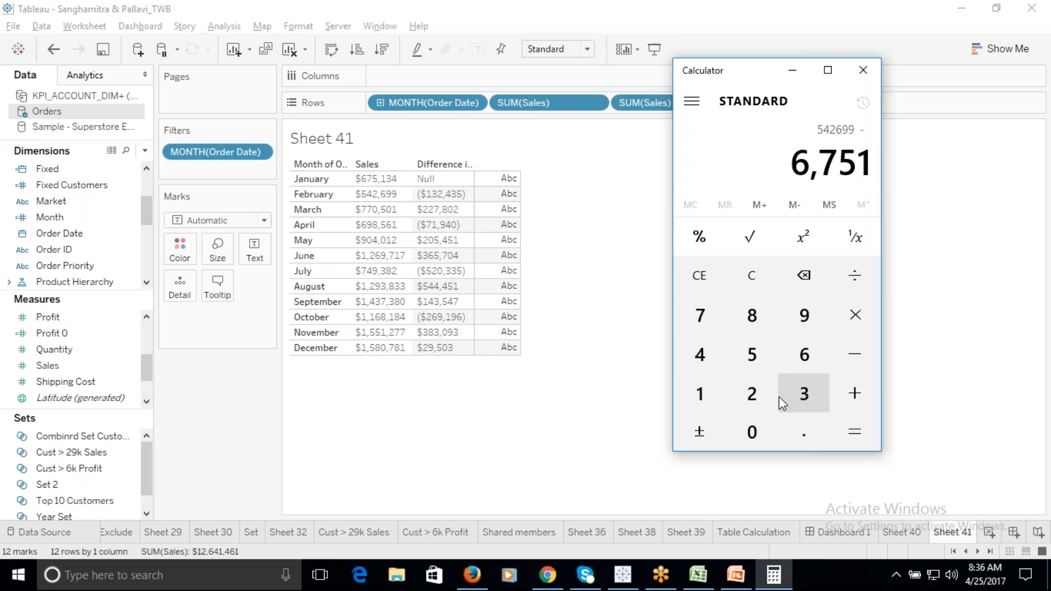
{"action": "left_click", "coordinate": [708, 361]}
{"action": "left_click", "coordinate": [862, 434]}
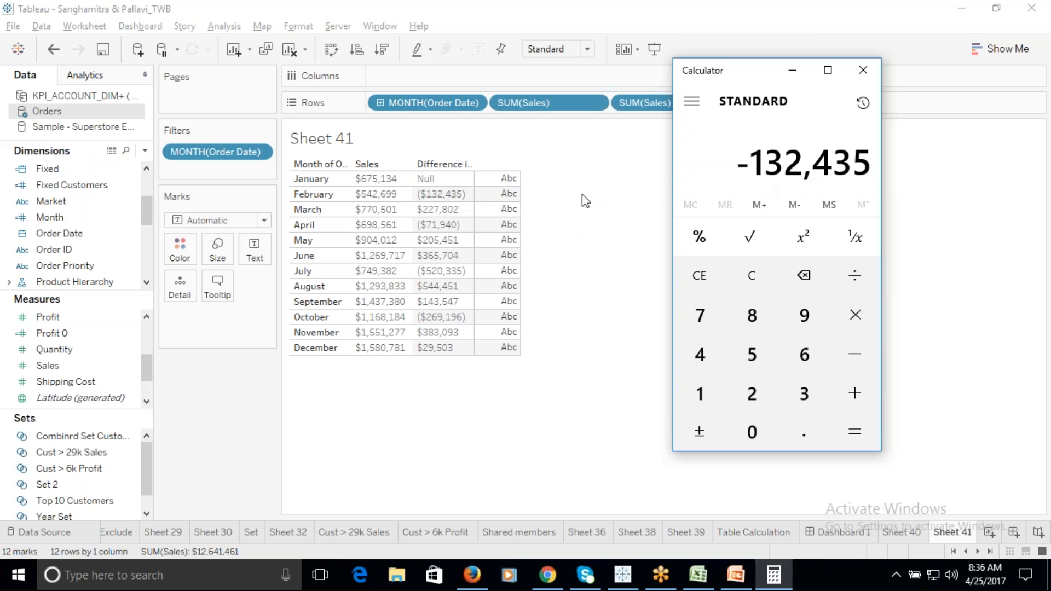
{"action": "left_click", "coordinate": [863, 70]}
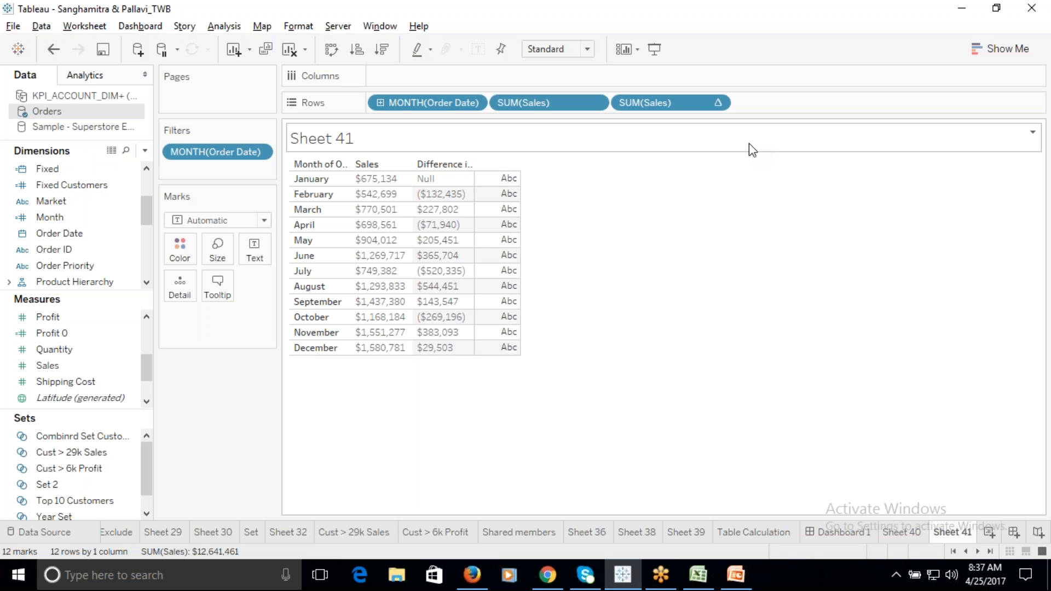
{"action": "left_click", "coordinate": [716, 104]}
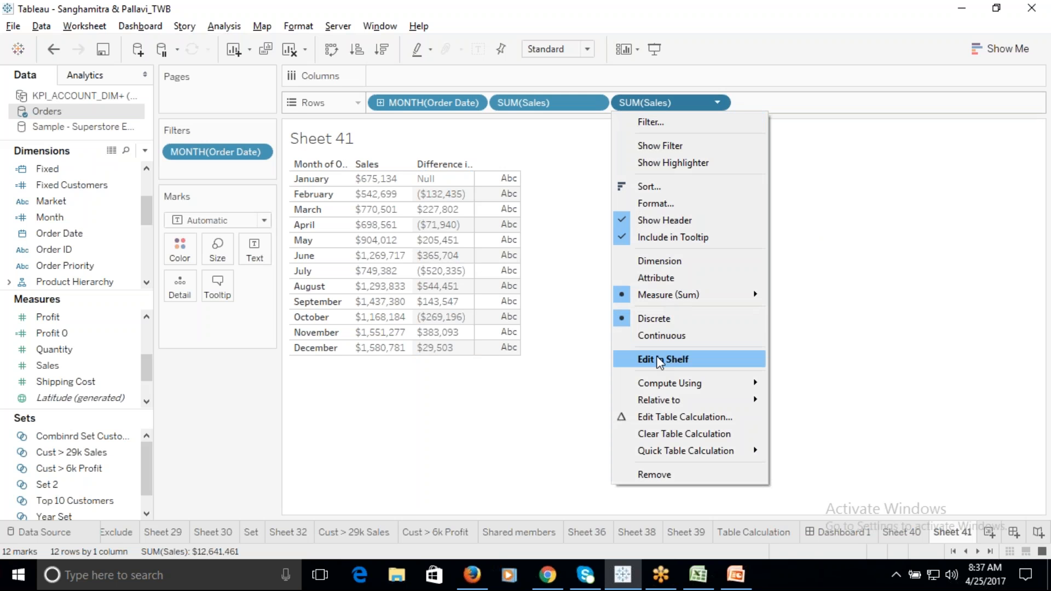
{"action": "left_click", "coordinate": [665, 418]}
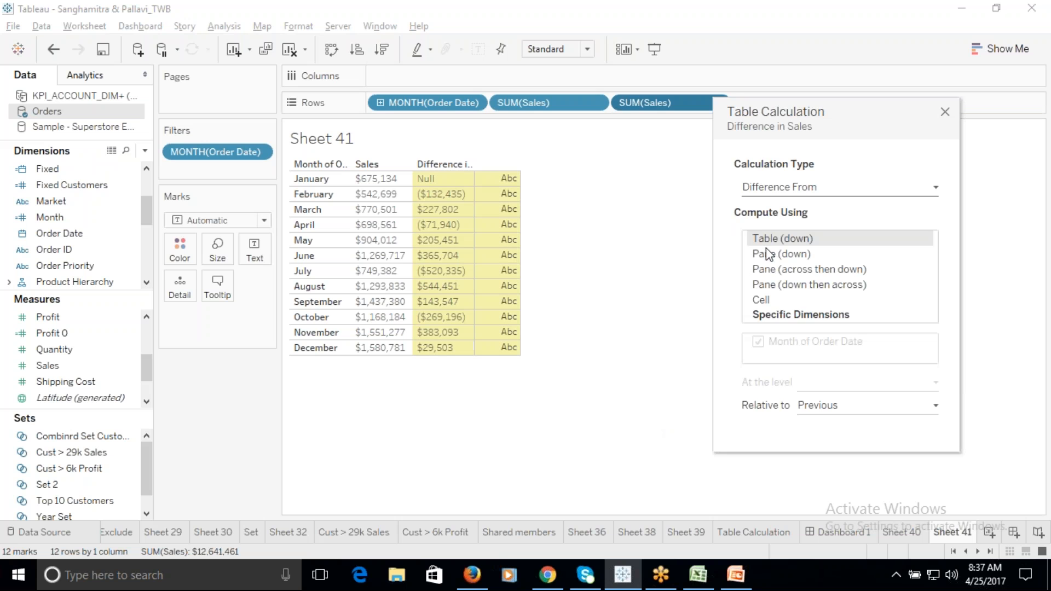
{"action": "left_click", "coordinate": [878, 406]}
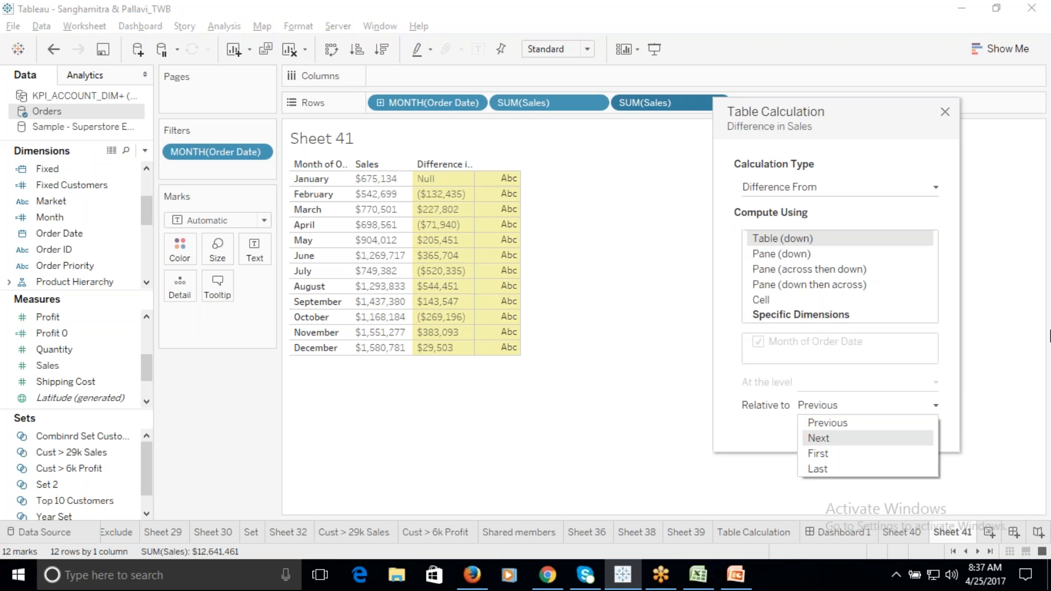
{"action": "left_click", "coordinate": [944, 112]}
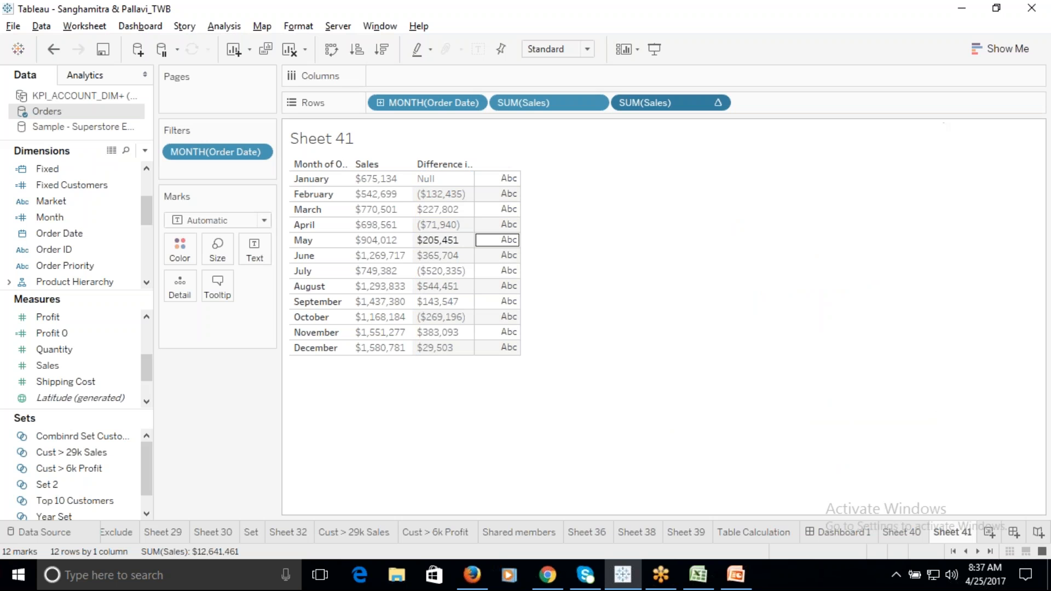
Set the Sales difference calculation to be relative to Next.
{"action": "left_click", "coordinate": [715, 103]}
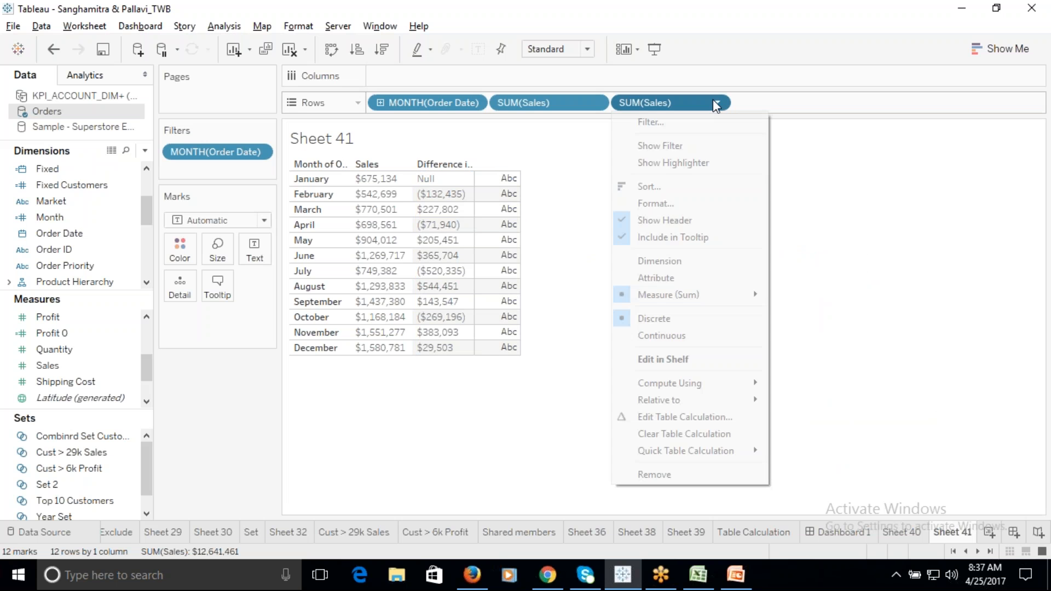
{"action": "mouse_move", "coordinate": [718, 403]}
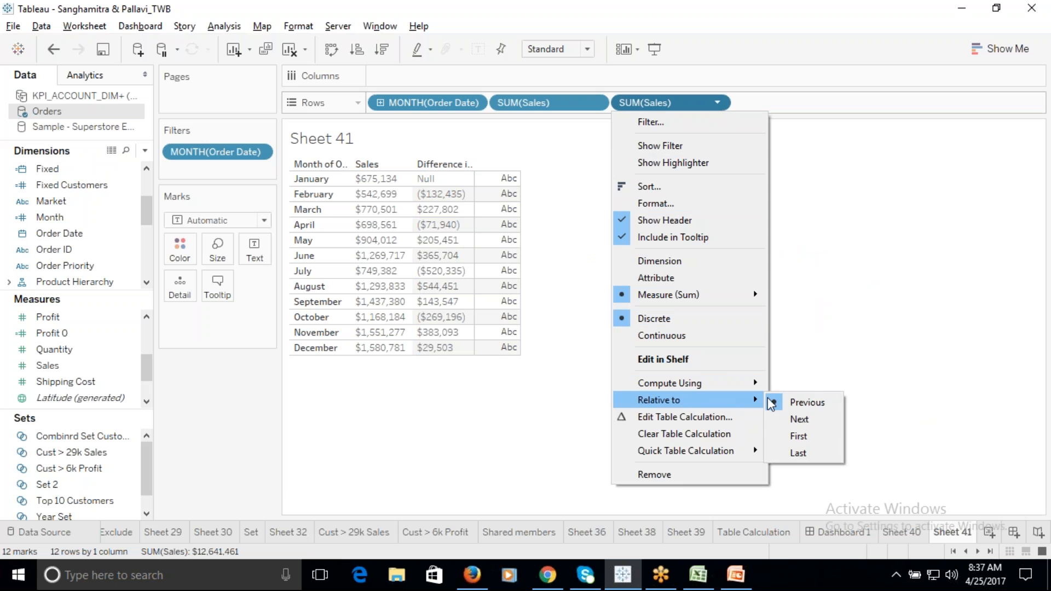
{"action": "left_click", "coordinate": [811, 420]}
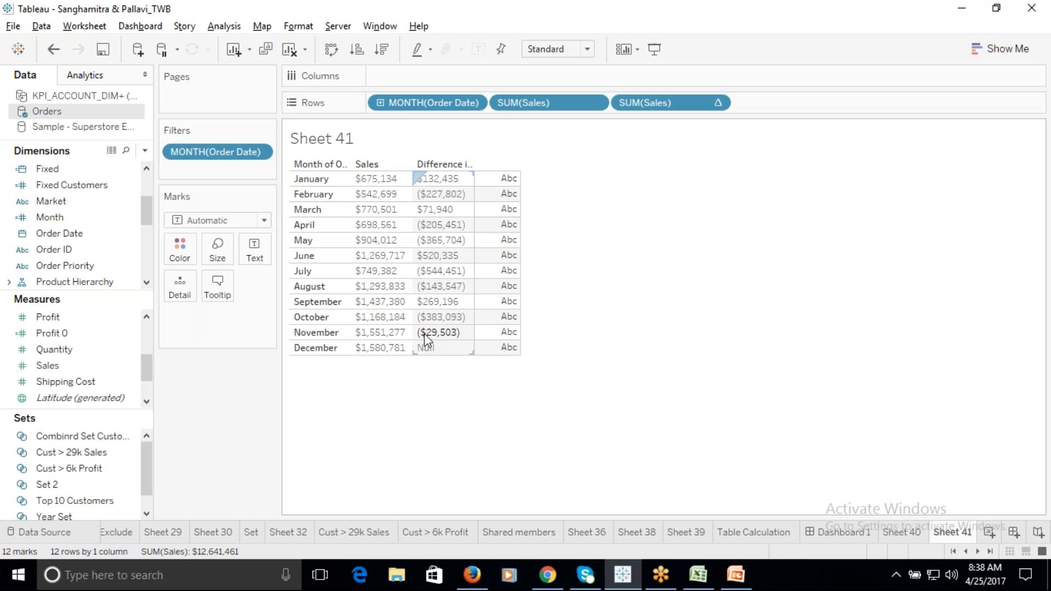
Set the Sales difference calculation to be relative to First.
{"action": "left_click", "coordinate": [717, 103]}
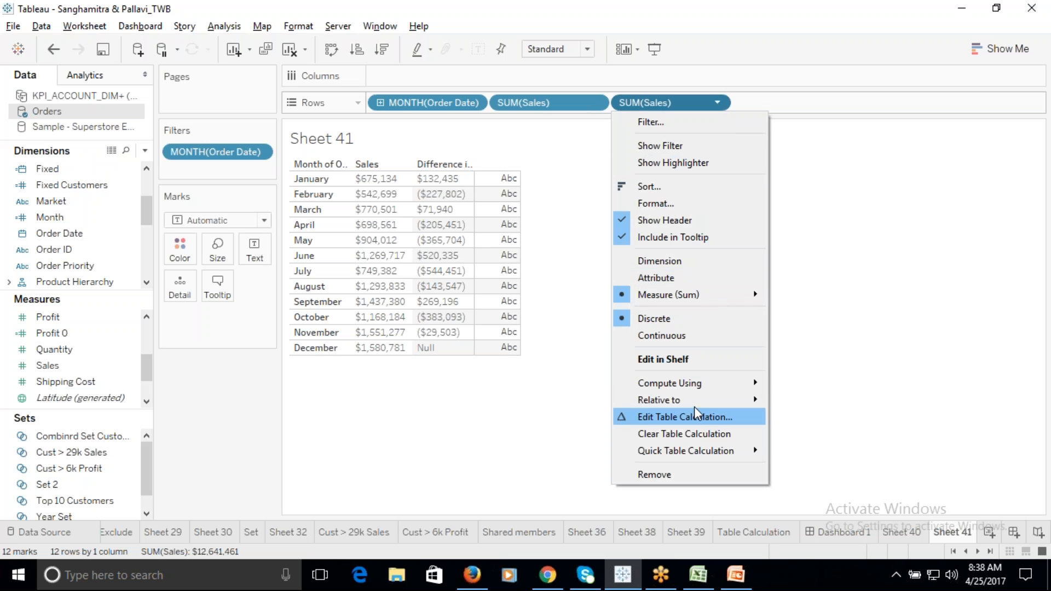
{"action": "mouse_move", "coordinate": [706, 405]}
{"action": "left_click", "coordinate": [791, 436]}
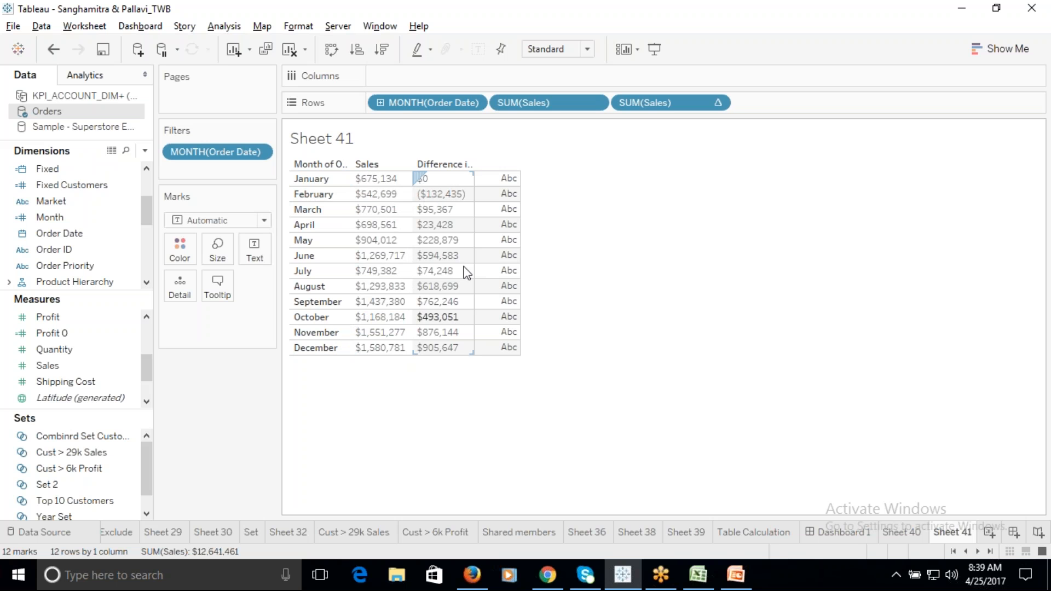
Set the Sales difference calculation to be relative to Last.
{"action": "left_click", "coordinate": [717, 104]}
{"action": "mouse_move", "coordinate": [701, 400]}
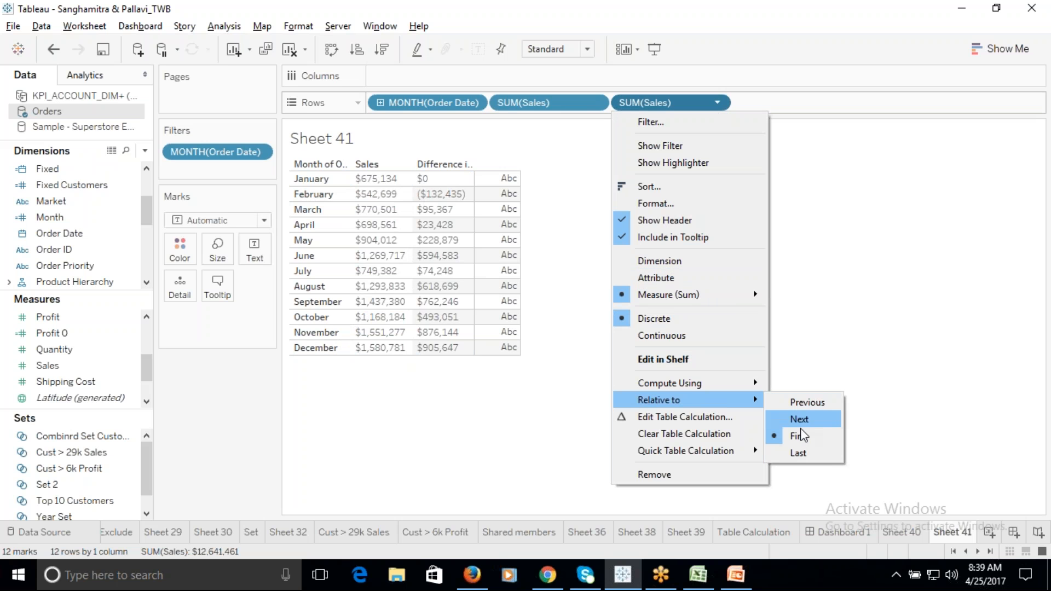
{"action": "left_click", "coordinate": [800, 427]}
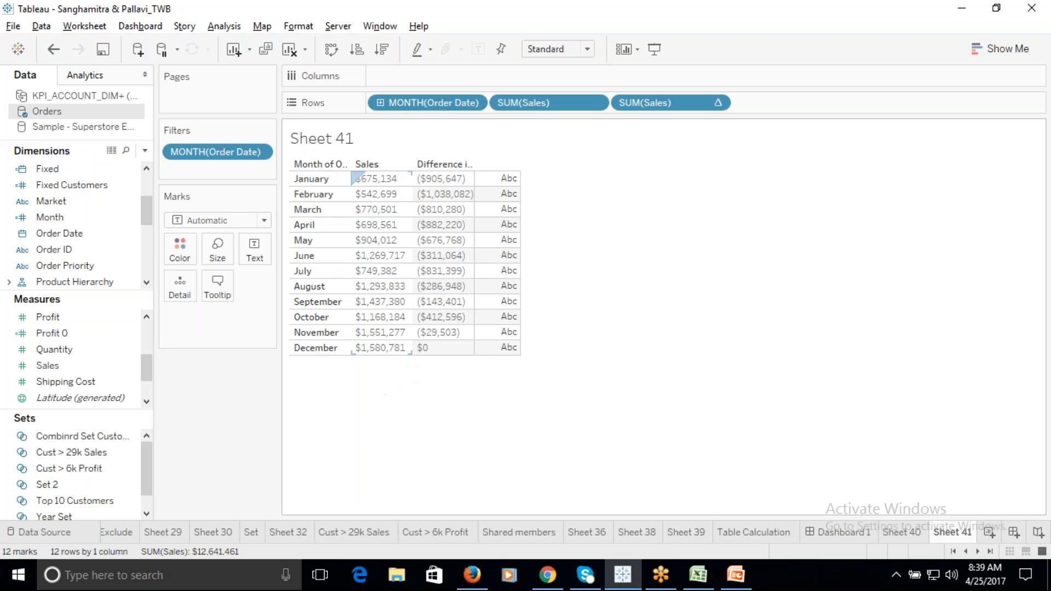
{"action": "left_click", "coordinate": [456, 361]}
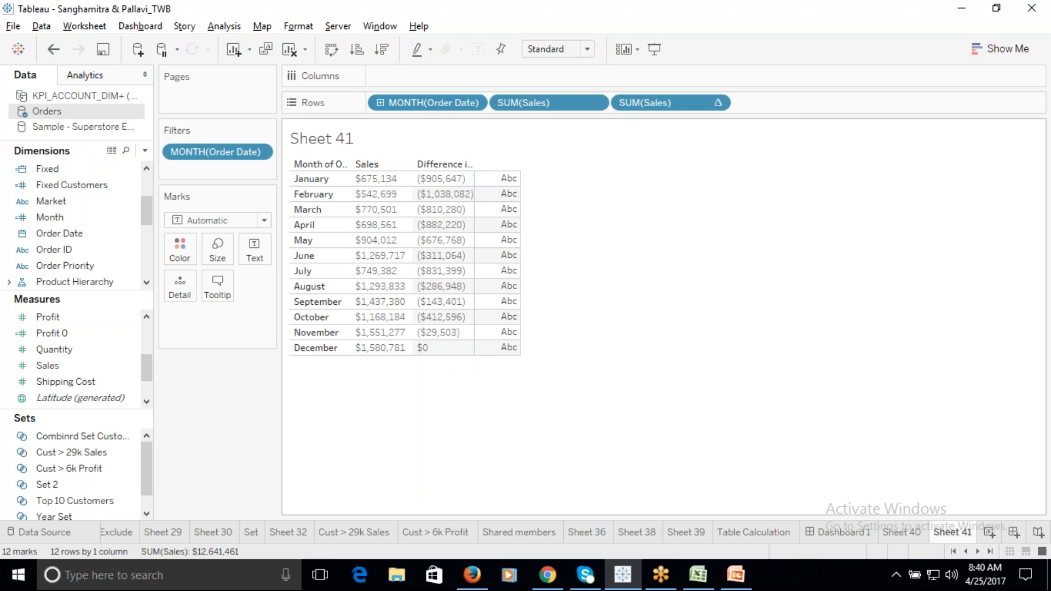
Review the quick table calculation types available for the Sales difference on Rows.
{"action": "left_click", "coordinate": [718, 103]}
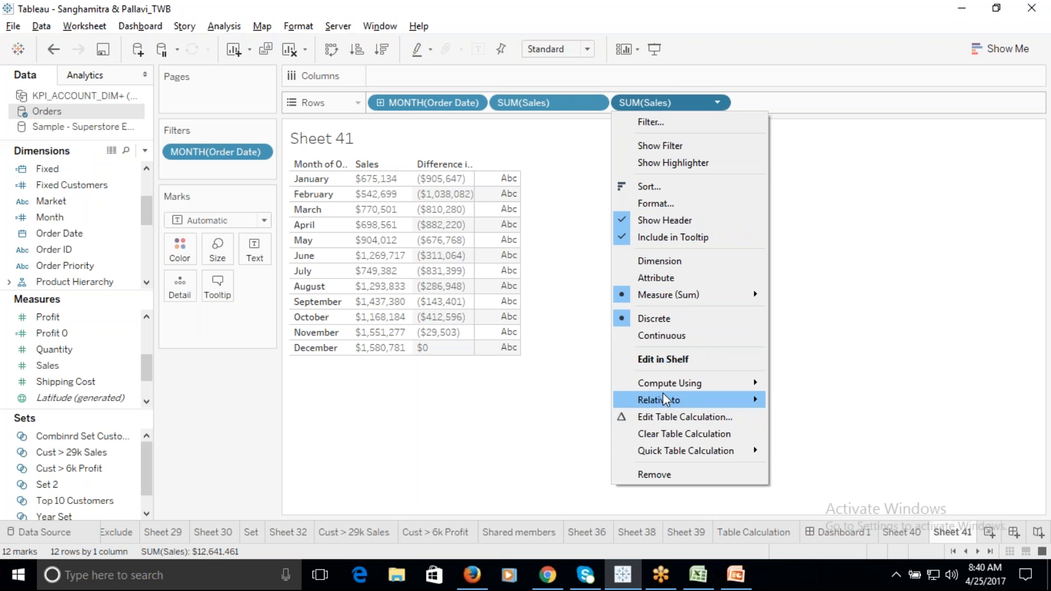
{"action": "mouse_move", "coordinate": [674, 390]}
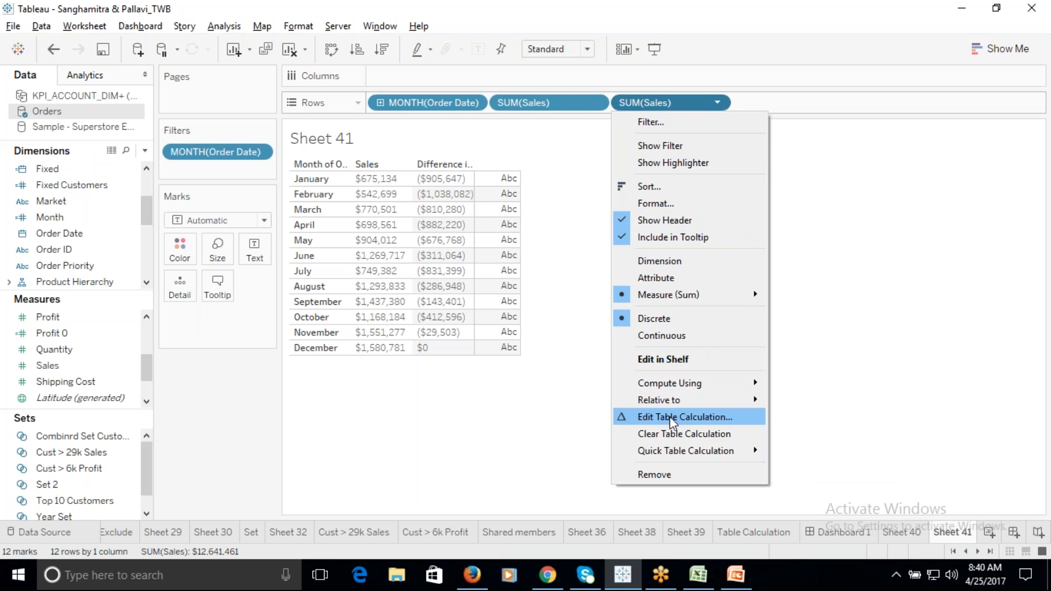
{"action": "mouse_move", "coordinate": [690, 452]}
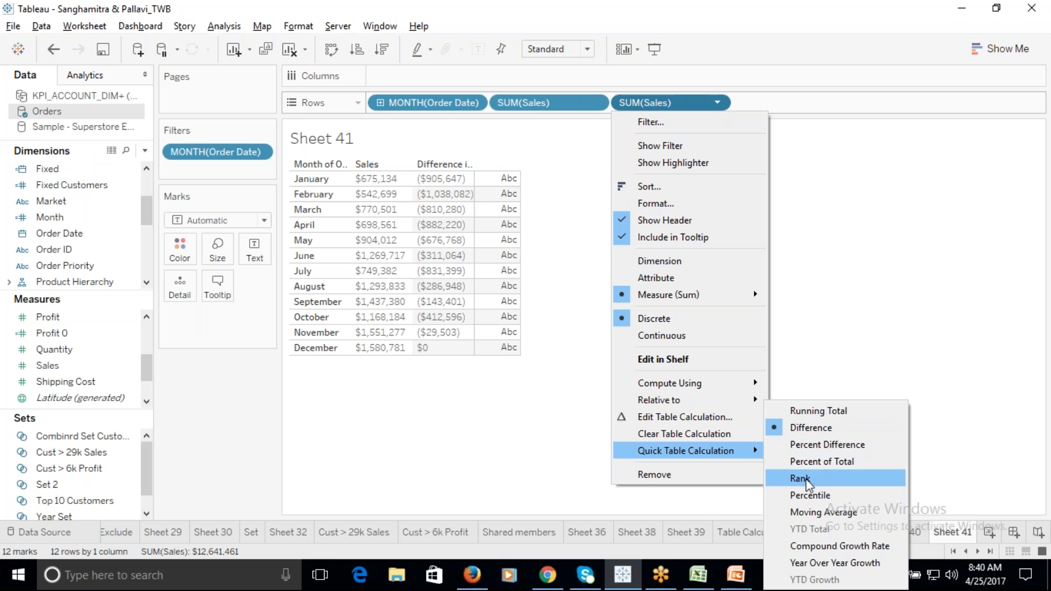
{"action": "left_click", "coordinate": [911, 260]}
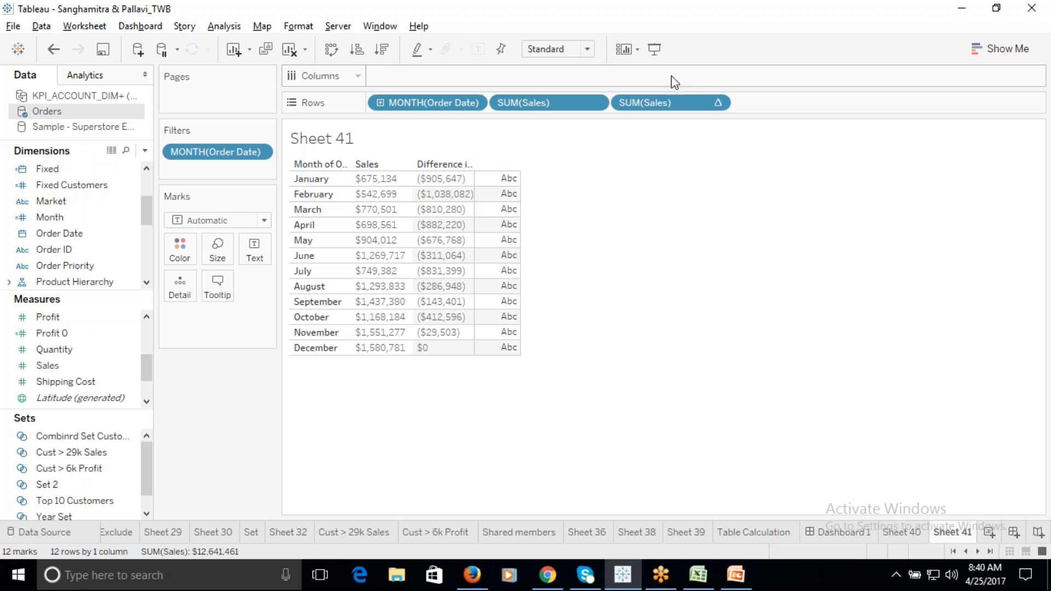
{"action": "mouse_move", "coordinate": [705, 99]}
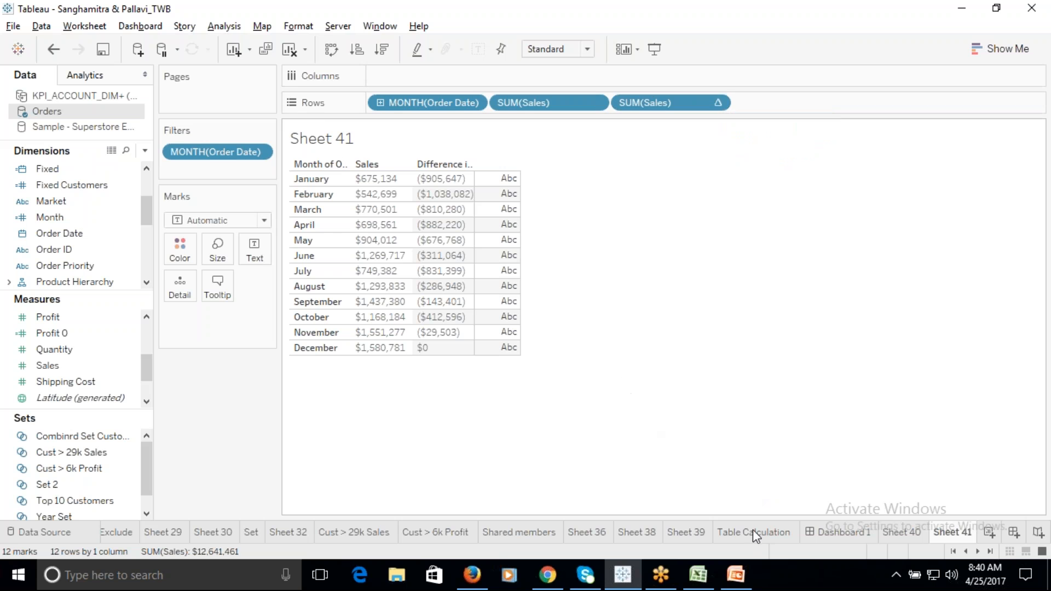
Switch to PowerPoint and review training topics 5 to 12, highlighting Level Of Details Calculations and Calculated Fields Different Scenarios.
{"action": "left_click", "coordinate": [743, 570]}
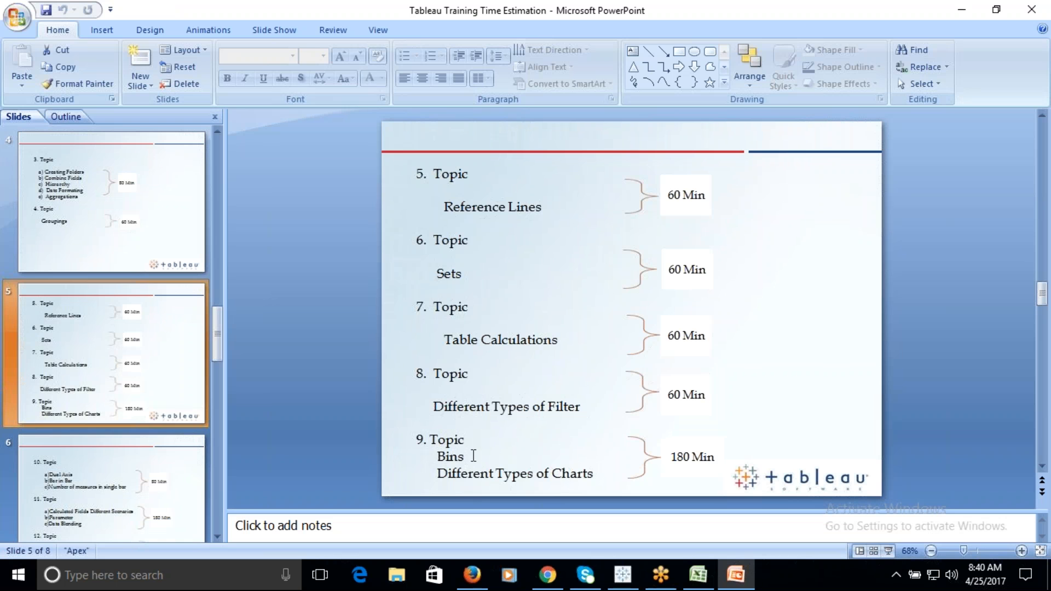
{"action": "left_click", "coordinate": [144, 455]}
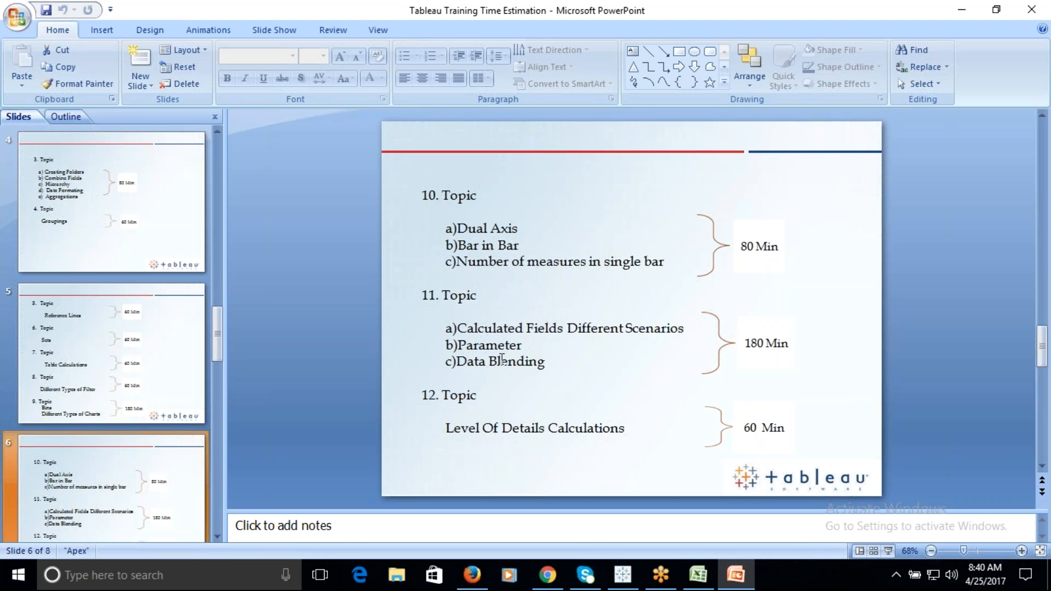
{"action": "left_click", "coordinate": [637, 424]}
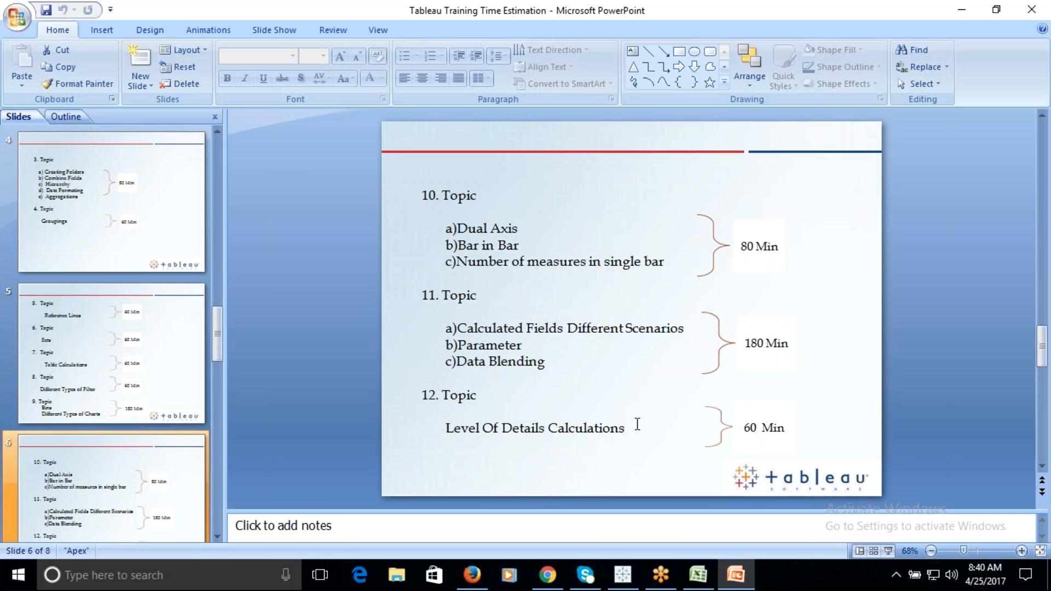
{"action": "left_click_drag", "start_coordinate": [637, 425], "coordinate": [446, 429]}
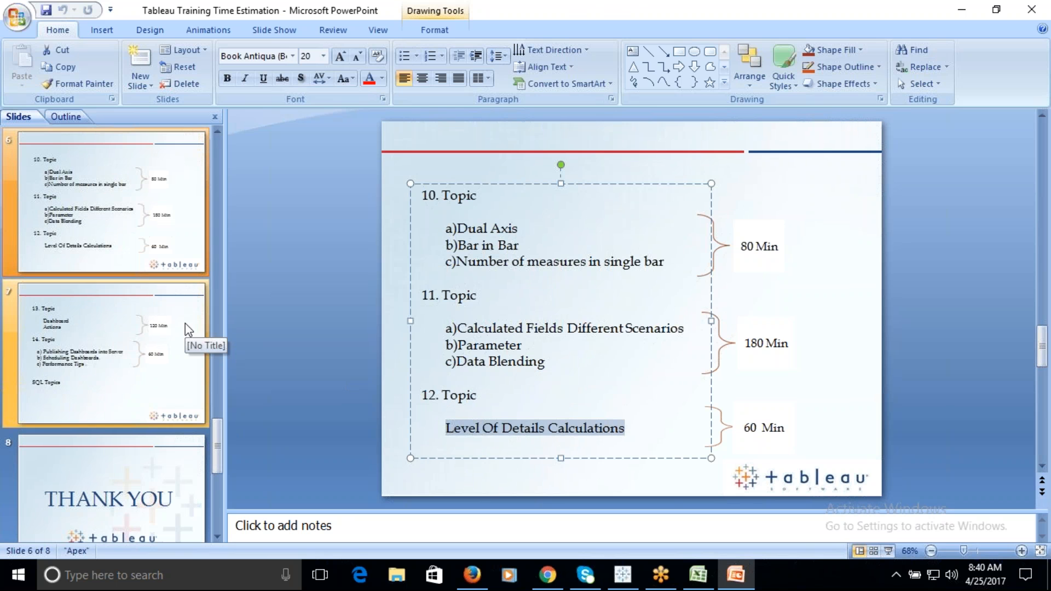
{"action": "left_click", "coordinate": [155, 327]}
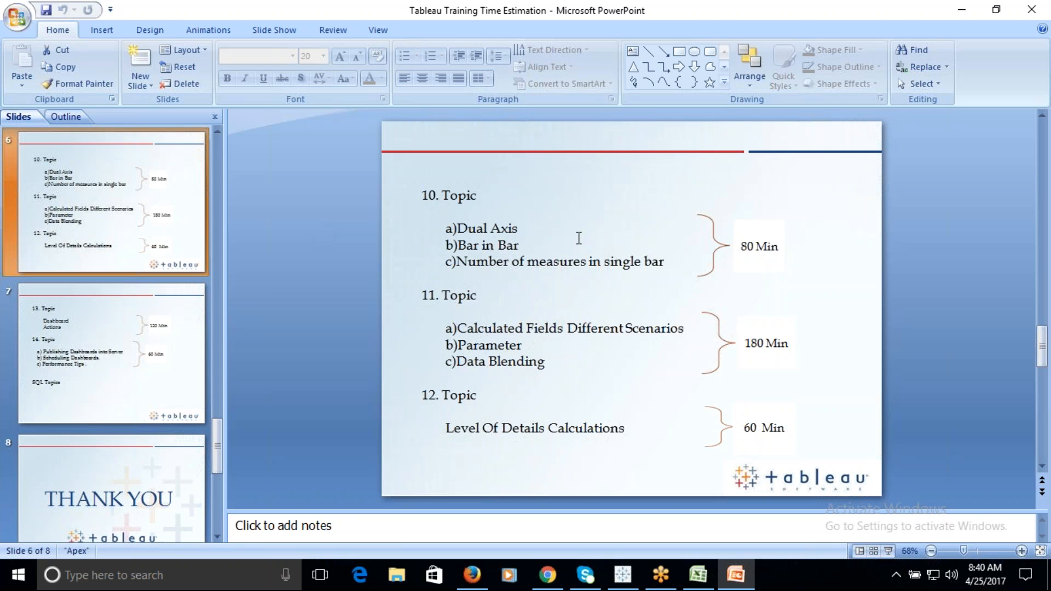
{"action": "left_click_drag", "start_coordinate": [469, 325], "coordinate": [683, 329]}
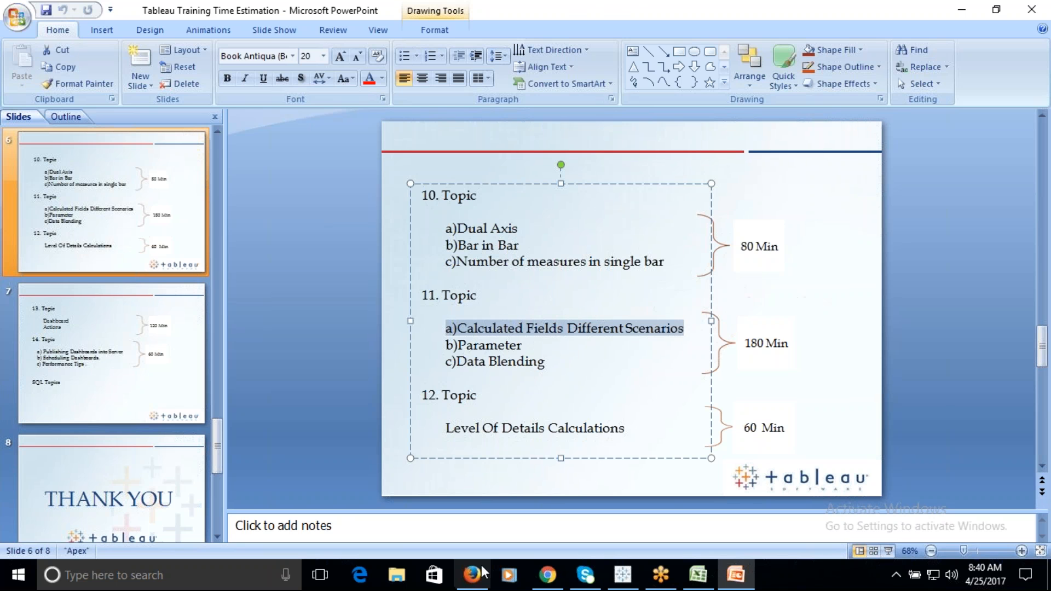
Switch back to Tableau, open a new calculated field on Orders, and search its function list for "if".
{"action": "mouse_move", "coordinate": [622, 579]}
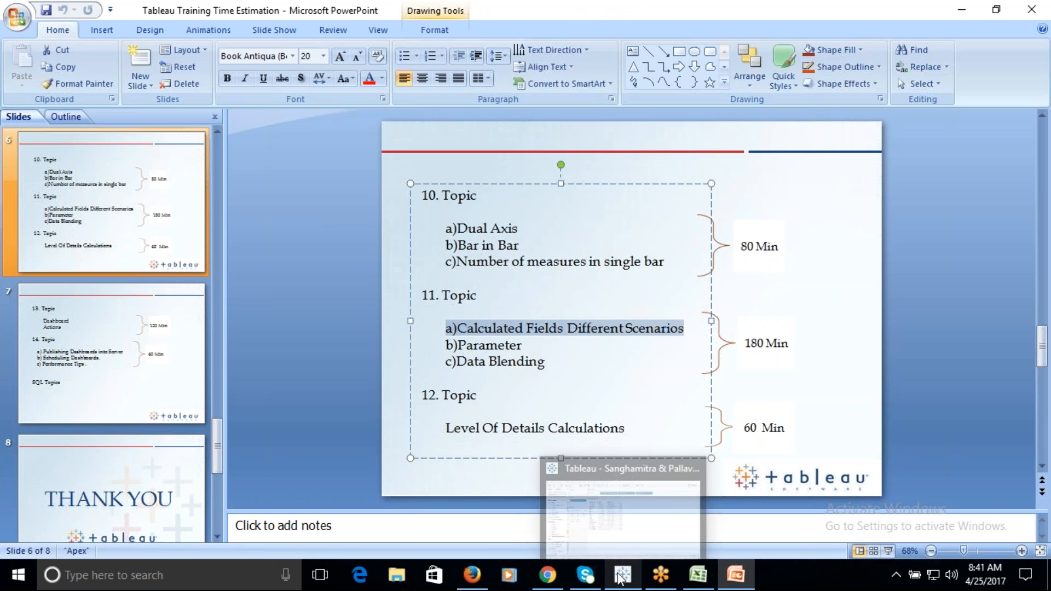
{"action": "left_click", "coordinate": [638, 540]}
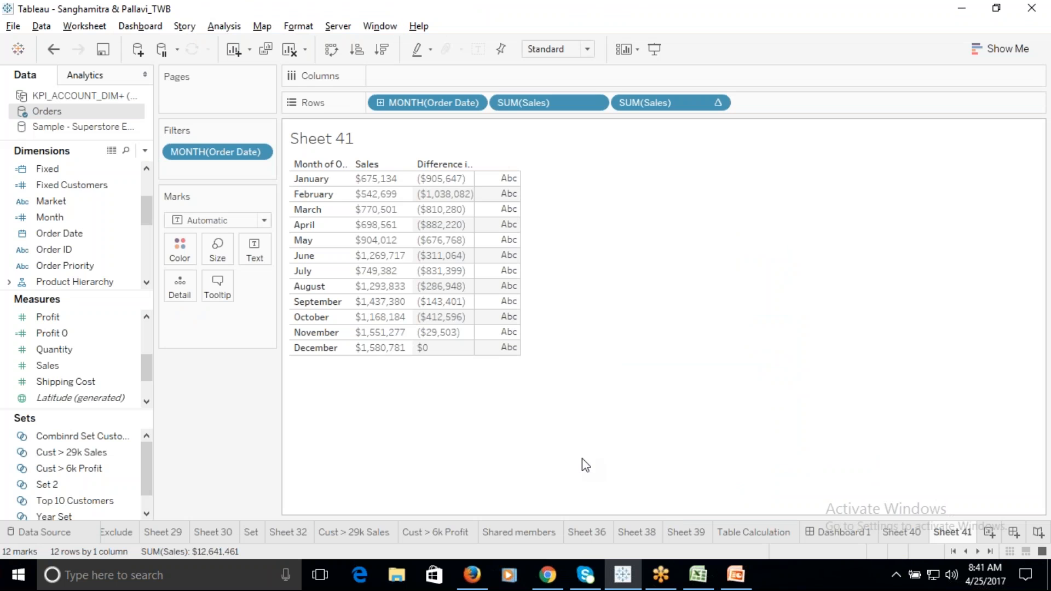
{"action": "left_click", "coordinate": [145, 151]}
{"action": "left_click", "coordinate": [70, 167]}
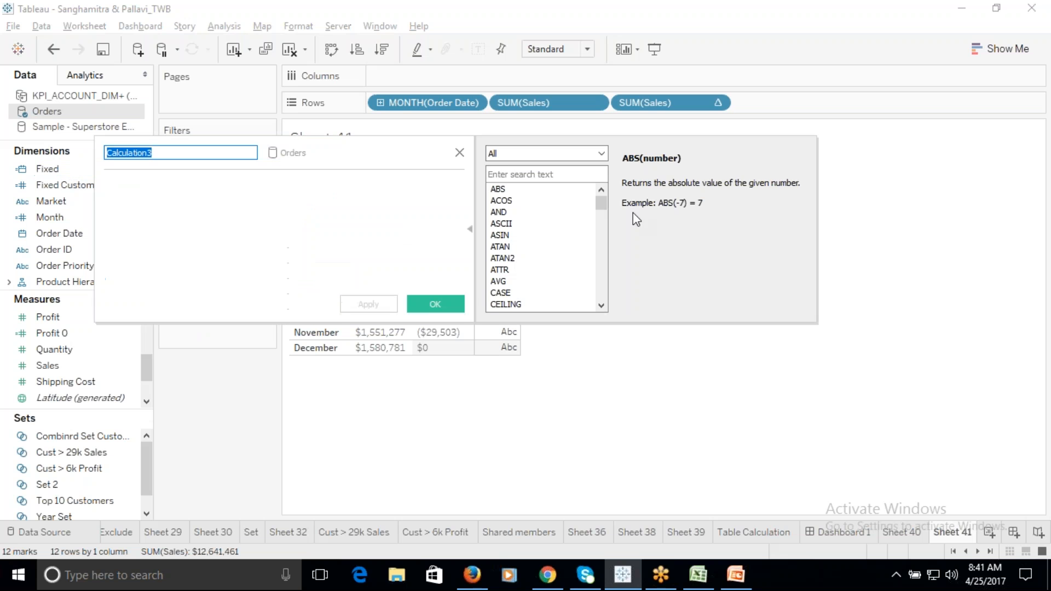
{"action": "mouse_move", "coordinate": [601, 204]}
{"action": "left_mouse_down"}
{"action": "mouse_move", "coordinate": [617, 314]}
{"action": "mouse_move", "coordinate": [606, 196]}
{"action": "left_mouse_up"}
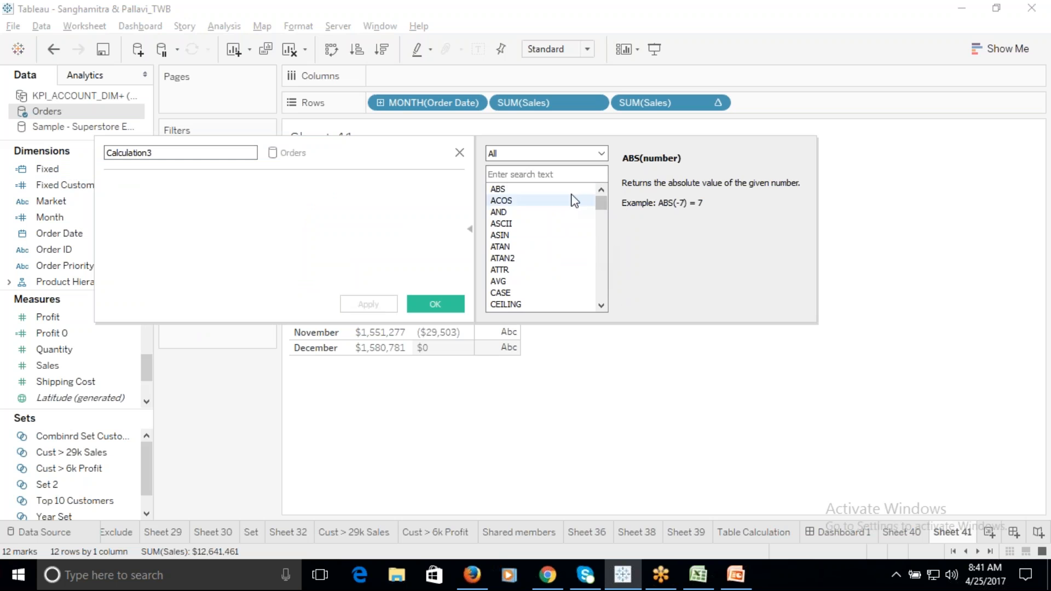
{"action": "type", "text": "if"}
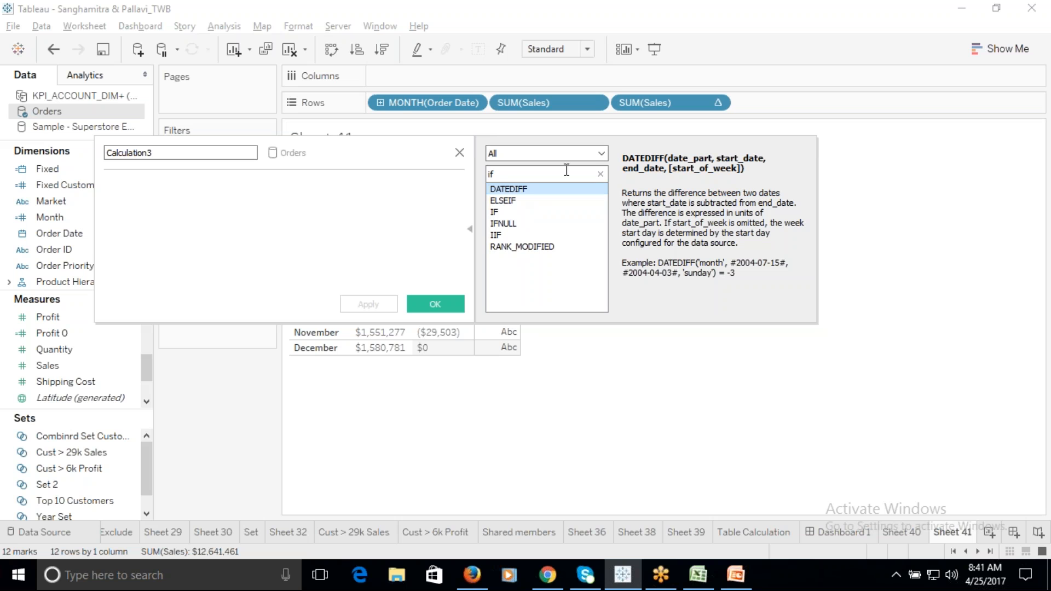
Limit the function list to Date functions, and try a search within them before clearing it.
{"action": "left_click", "coordinate": [605, 154]}
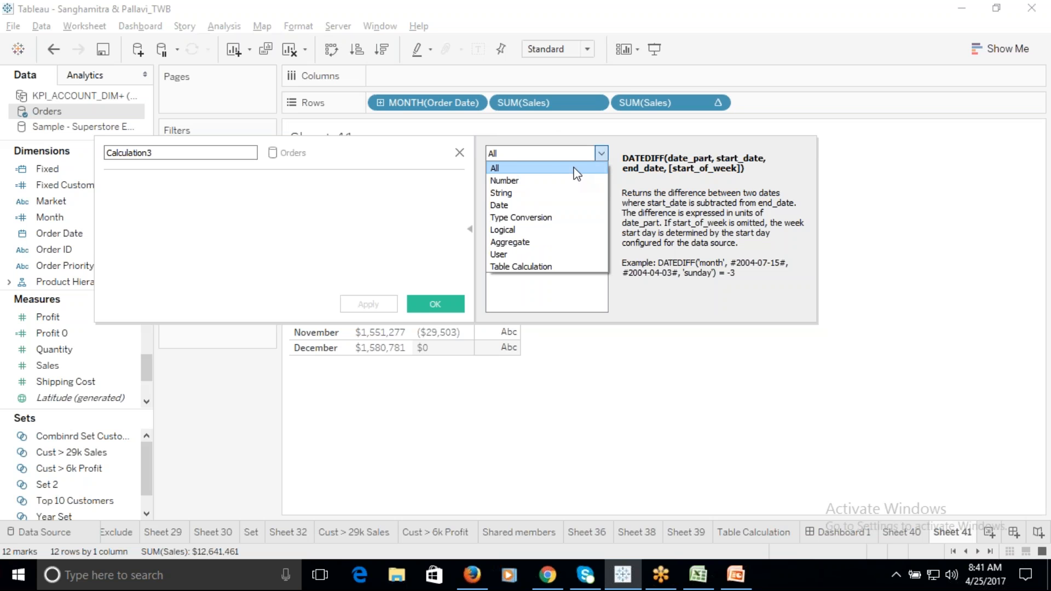
{"action": "left_click", "coordinate": [509, 209]}
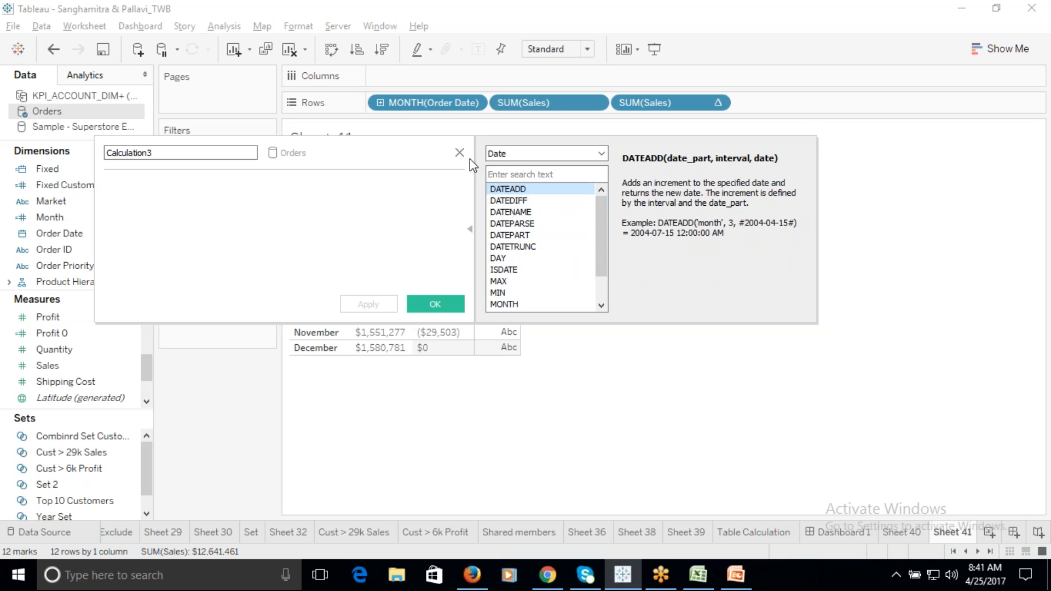
{"action": "left_click", "coordinate": [516, 174]}
{"action": "type", "text": "den"}
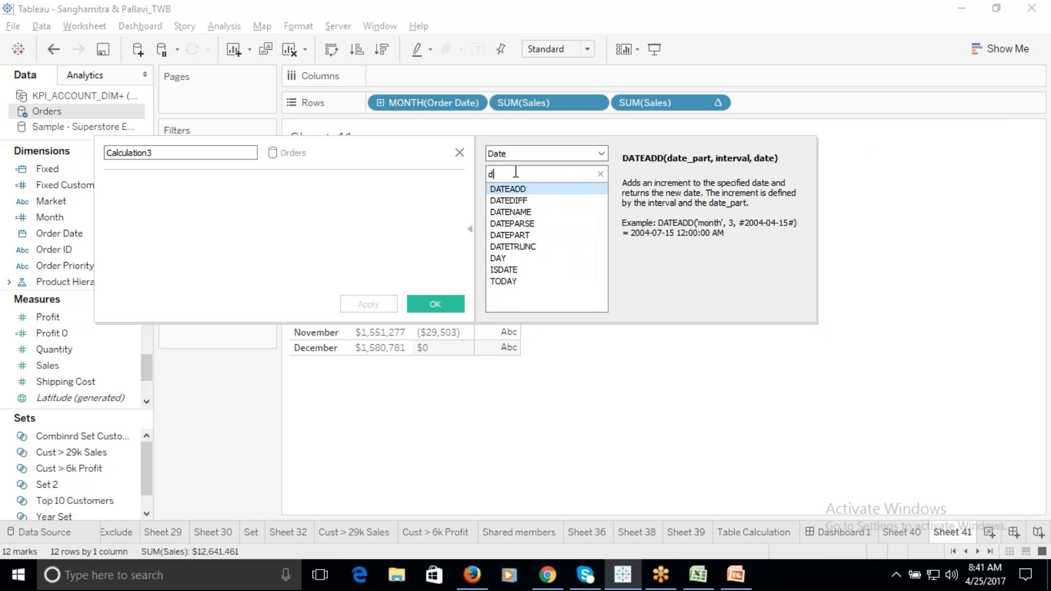
{"action": "key", "text": "BackSpace"}
{"action": "key", "text": "BackSpace"}
{"action": "key", "text": "BackSpace"}
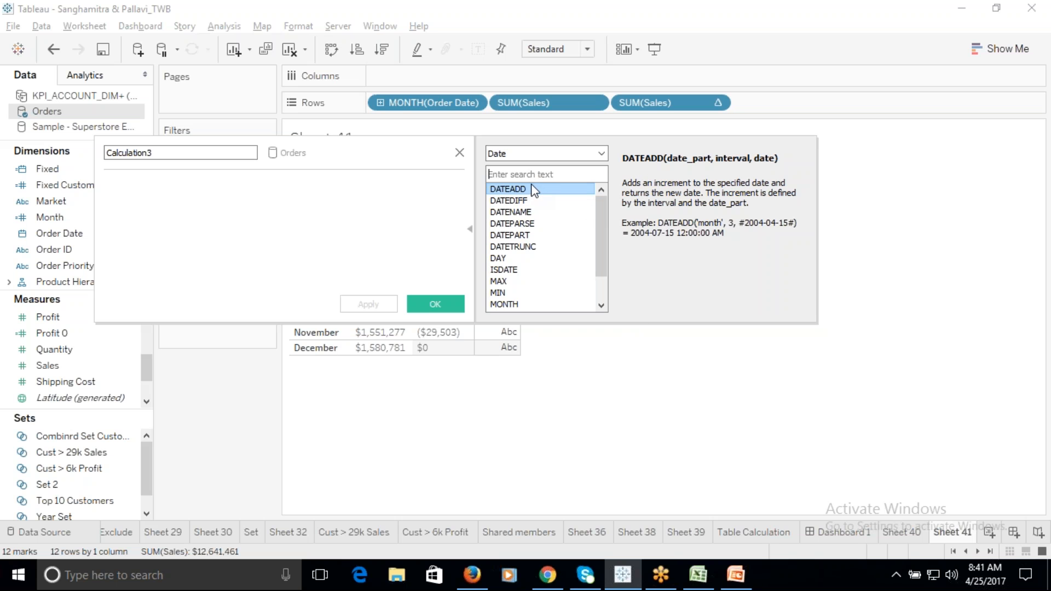
Search all functions for "ran", read the RANK_UNIQUE description, and close the calculation editor without creating a field.
{"action": "type", "text": "ran"}
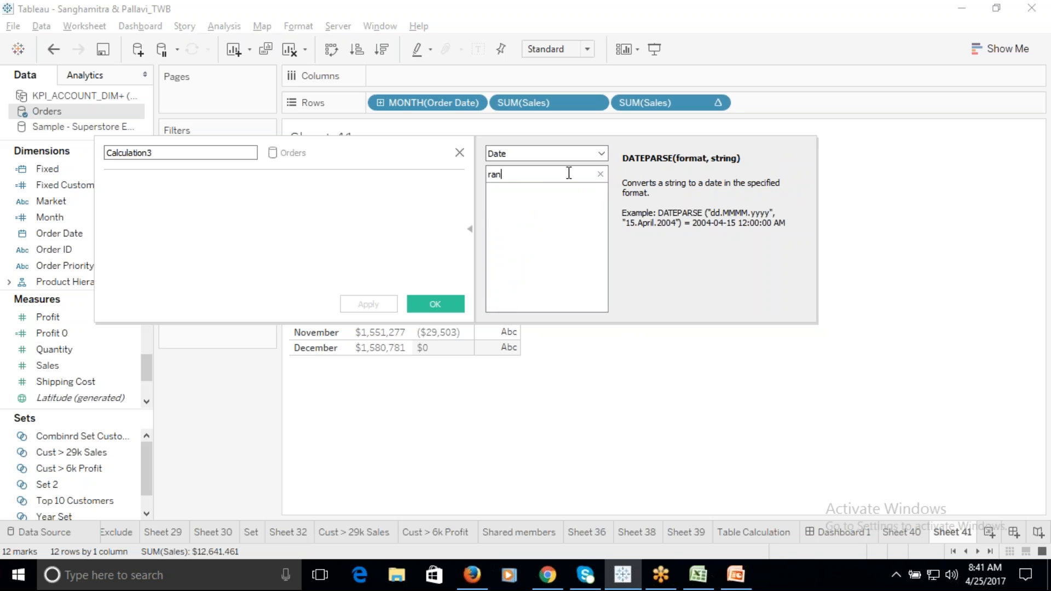
{"action": "left_click", "coordinate": [602, 153]}
{"action": "left_click", "coordinate": [512, 165]}
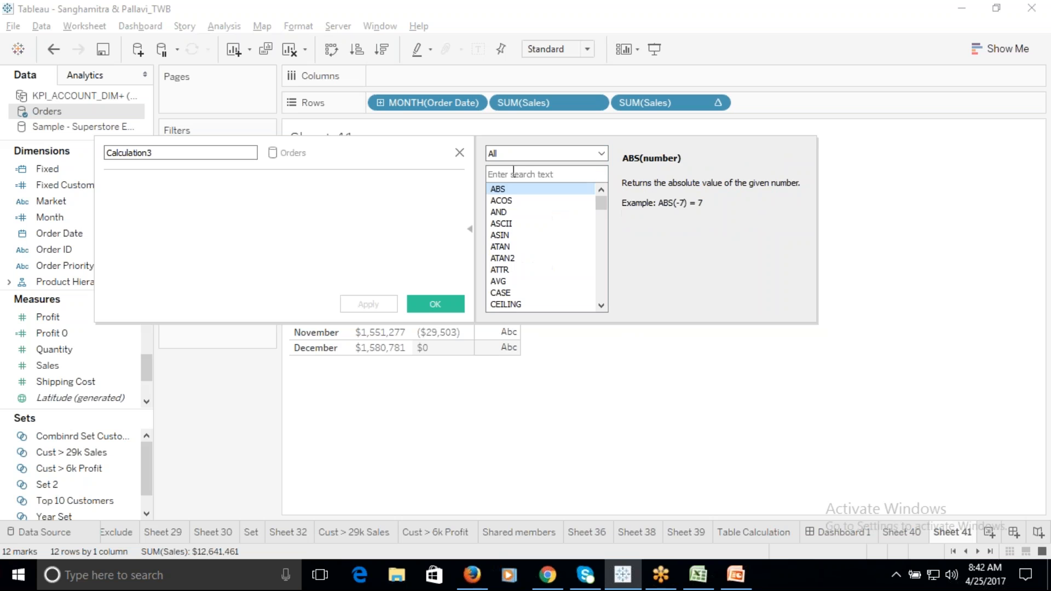
{"action": "type", "text": "ran"}
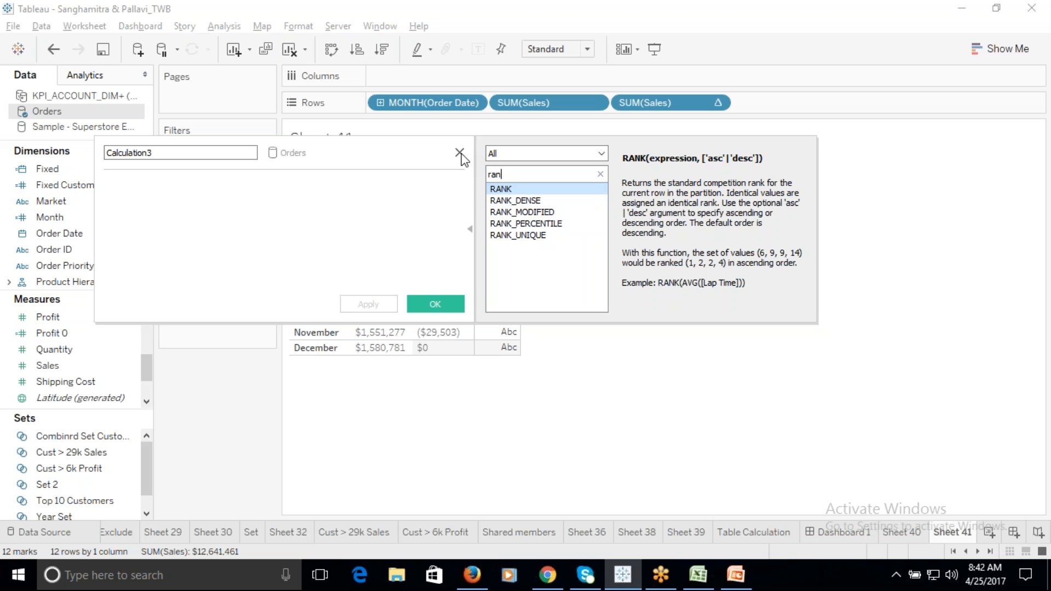
{"action": "left_click", "coordinate": [522, 236]}
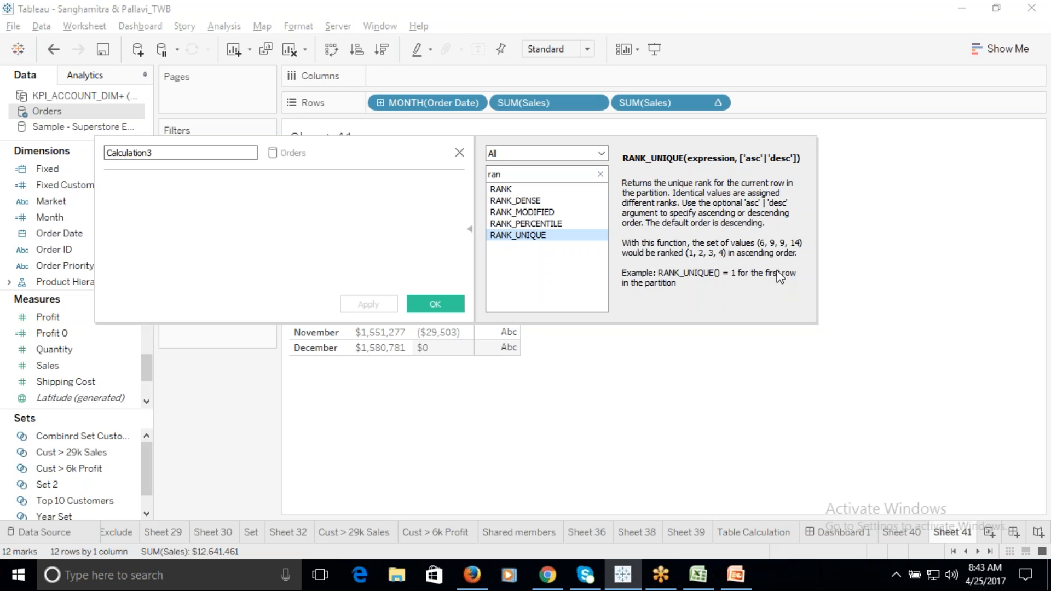
{"action": "left_click", "coordinate": [459, 153]}
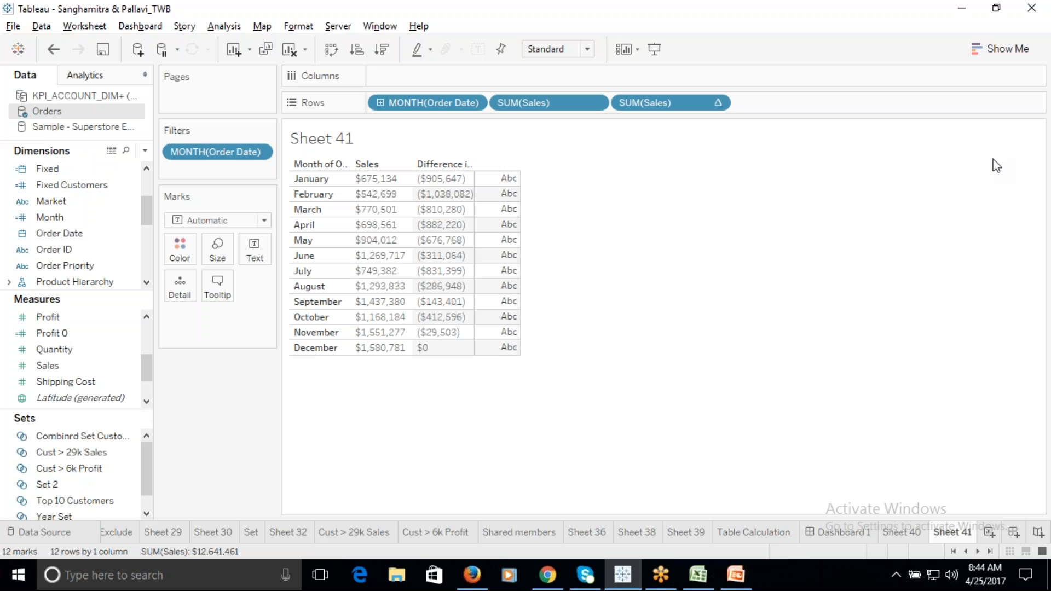
End the GoToMeeting session for all participants.
{"action": "left_click", "coordinate": [1044, 40]}
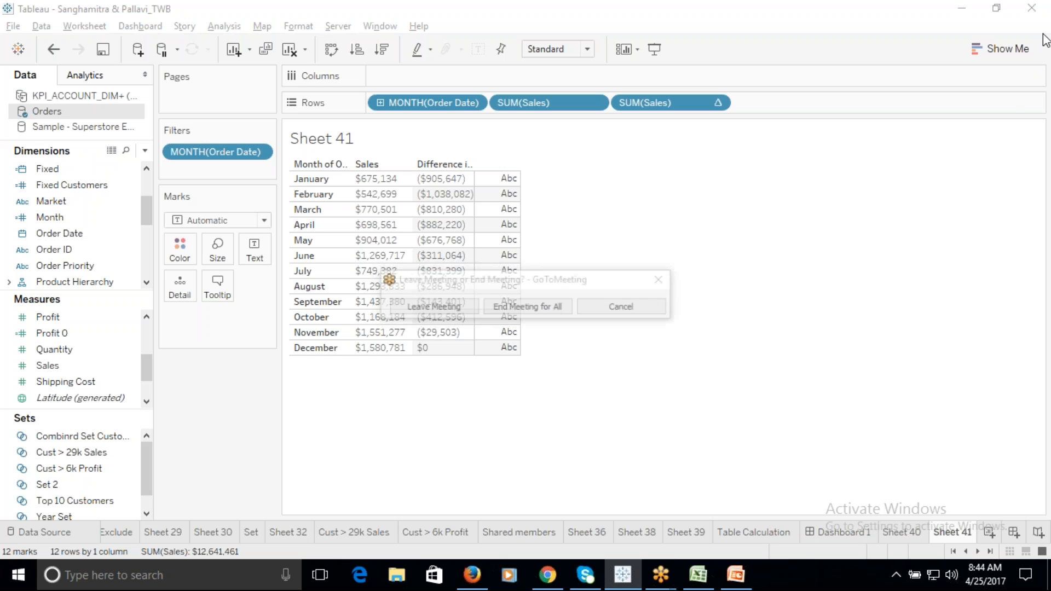
{"action": "left_click", "coordinate": [521, 307]}
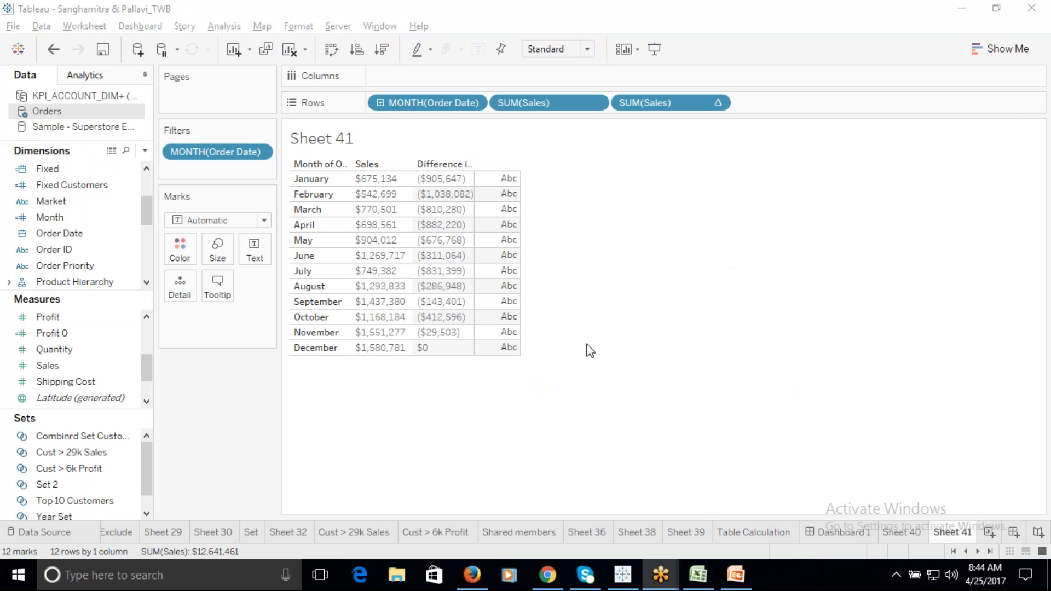